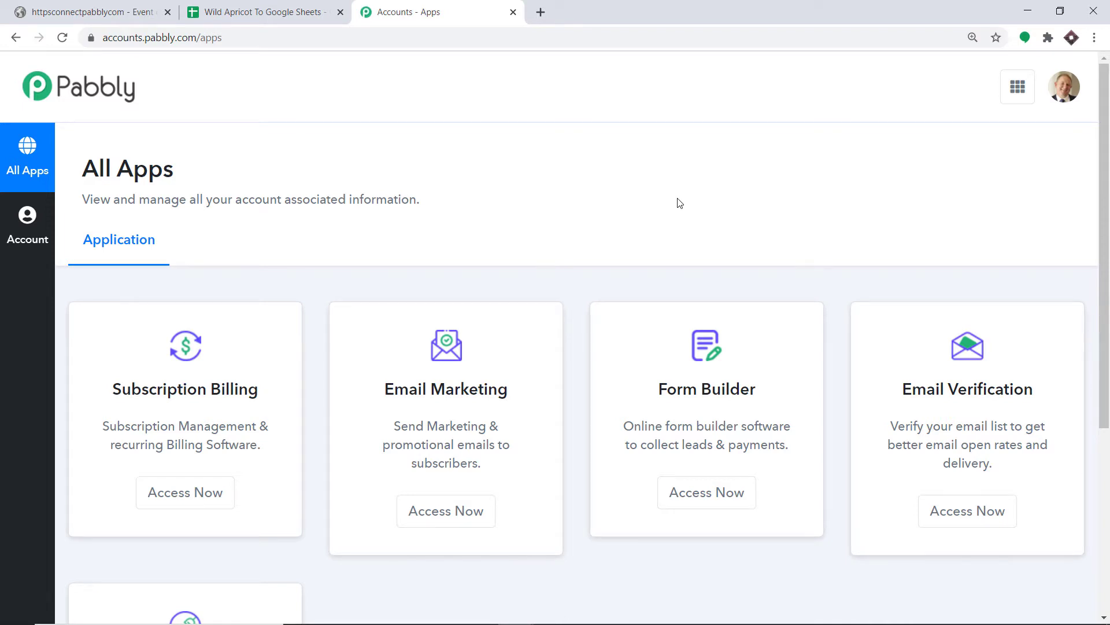
Step: Open the Pabbly Connect dashboard from the Connect card on the apps page
scroll(680, 214, down, 5)
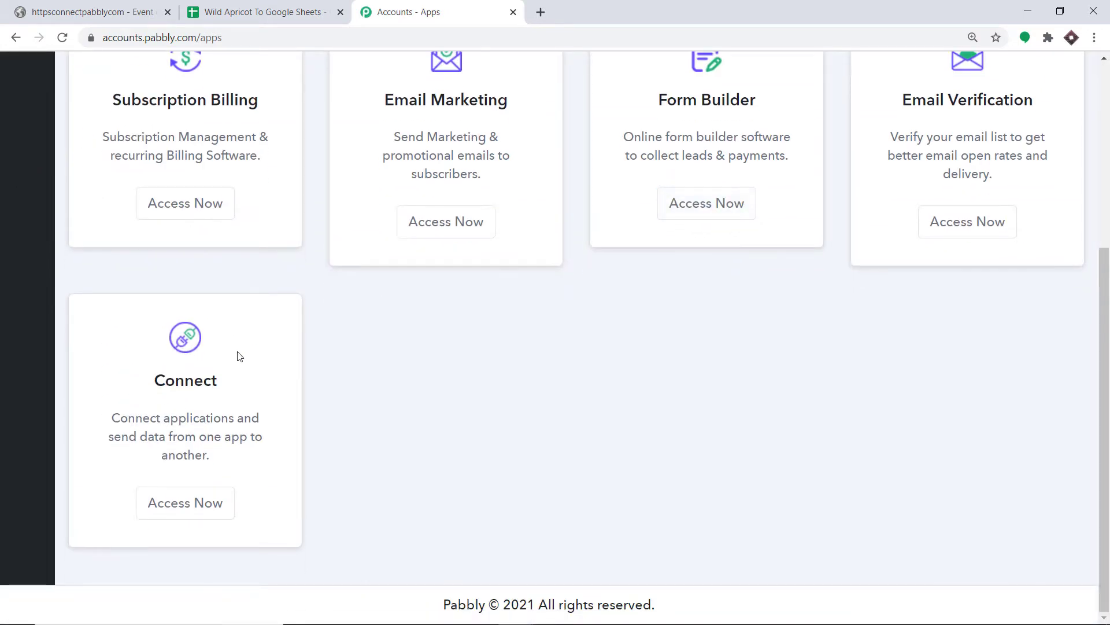
click(203, 506)
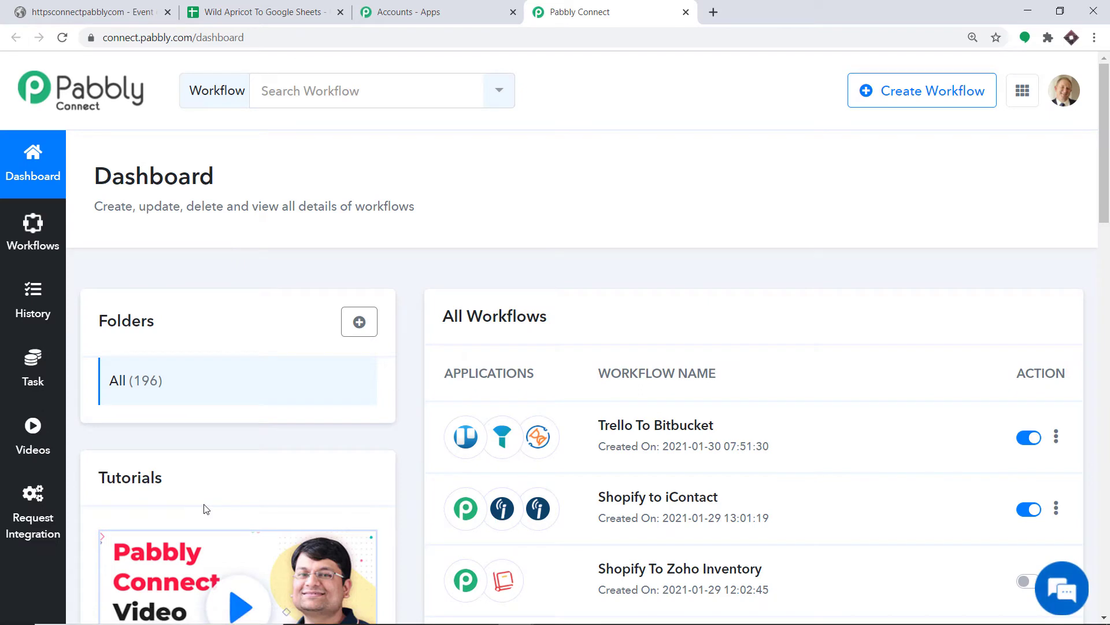
Step: Create a new workflow named 'Wild Apricot To Google Sheets'
click(878, 101)
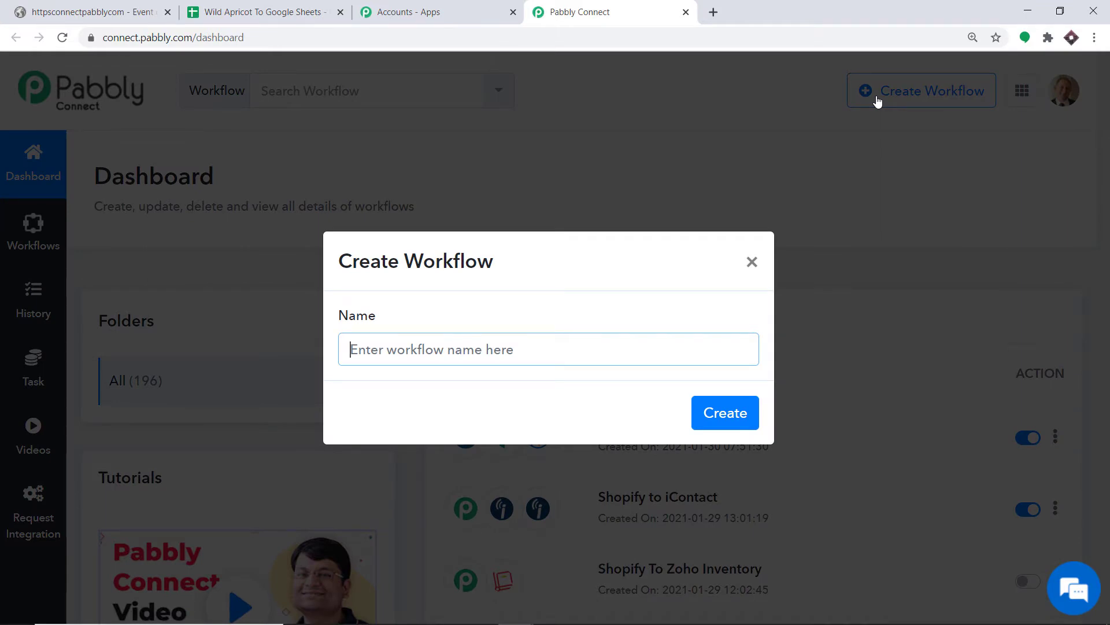
text(Wi)
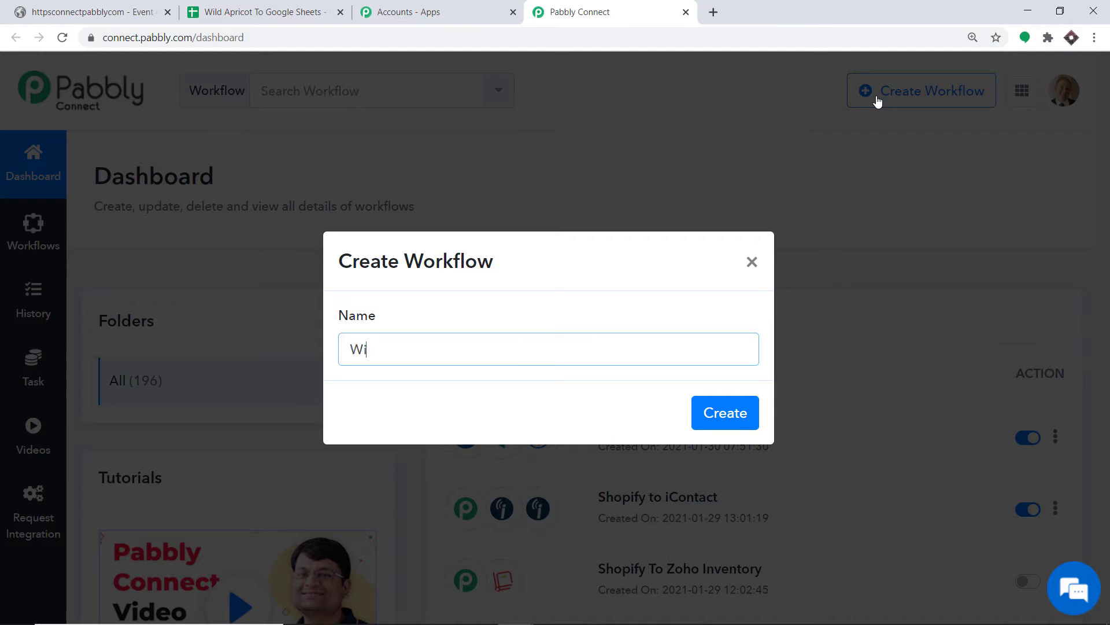
text(ld Apricot To Google Sheets)
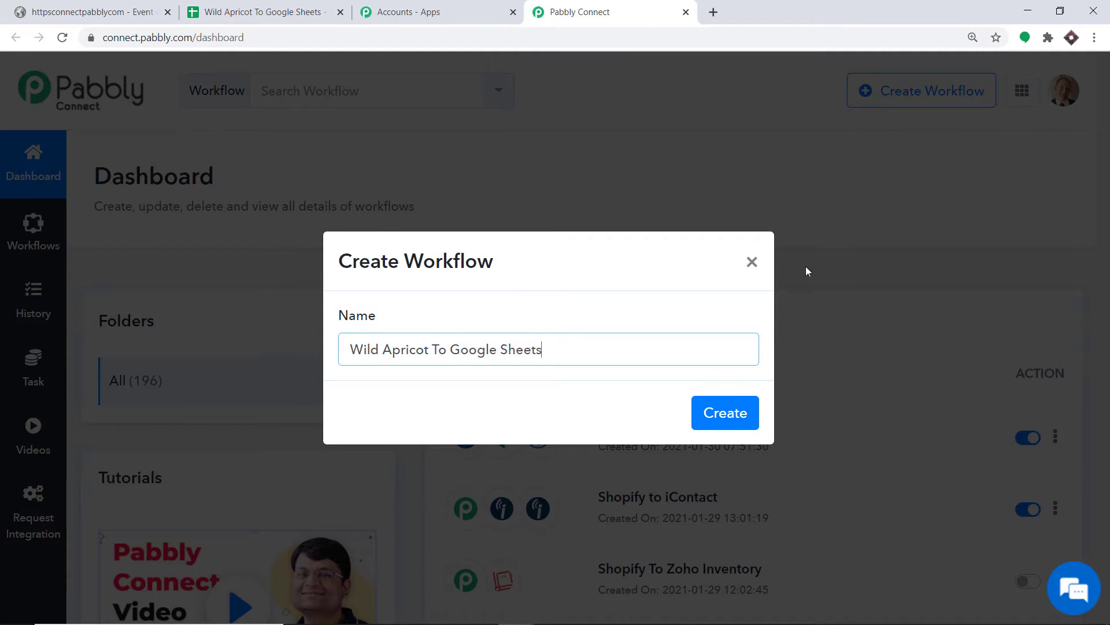
click(720, 413)
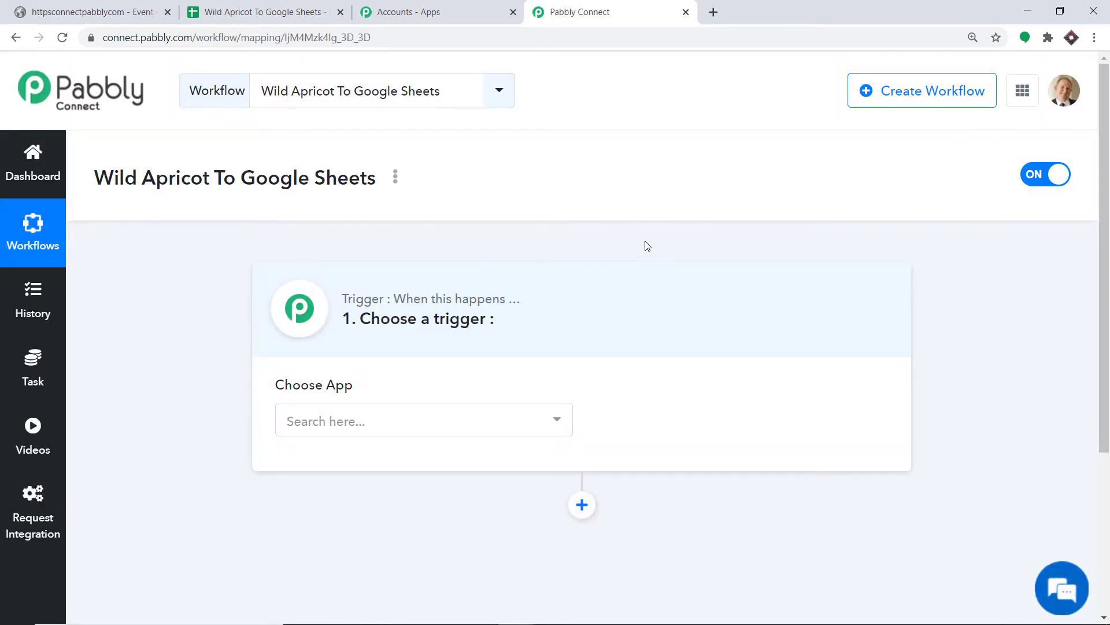
Step: Set Wild Apricot as the trigger app with the Event Registration Created or Modified event
click(363, 423)
text(ap)
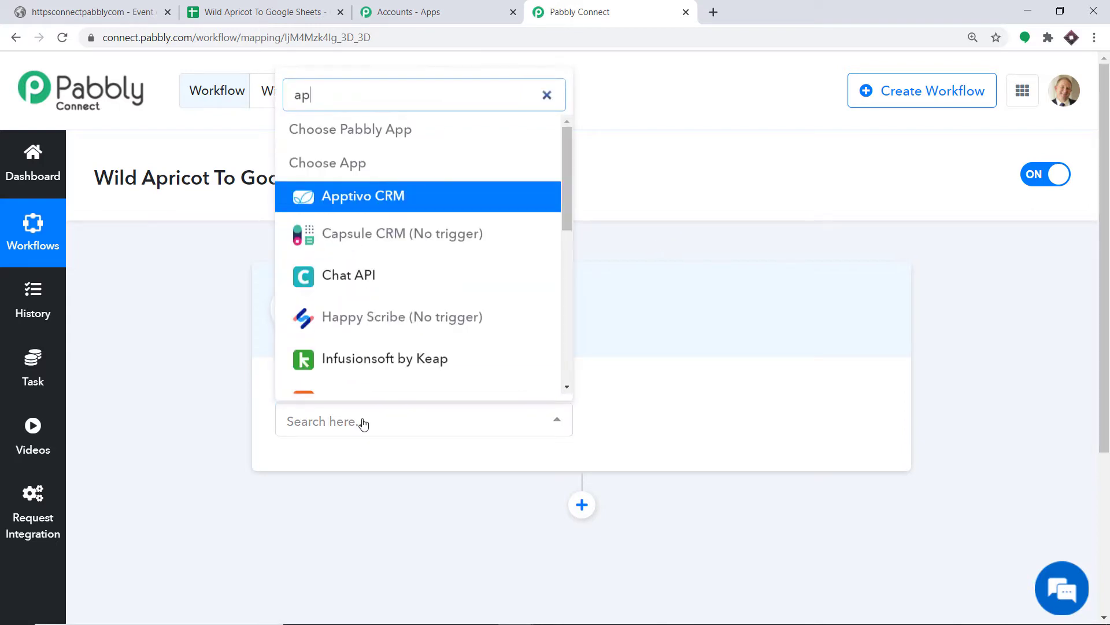
text(ri)
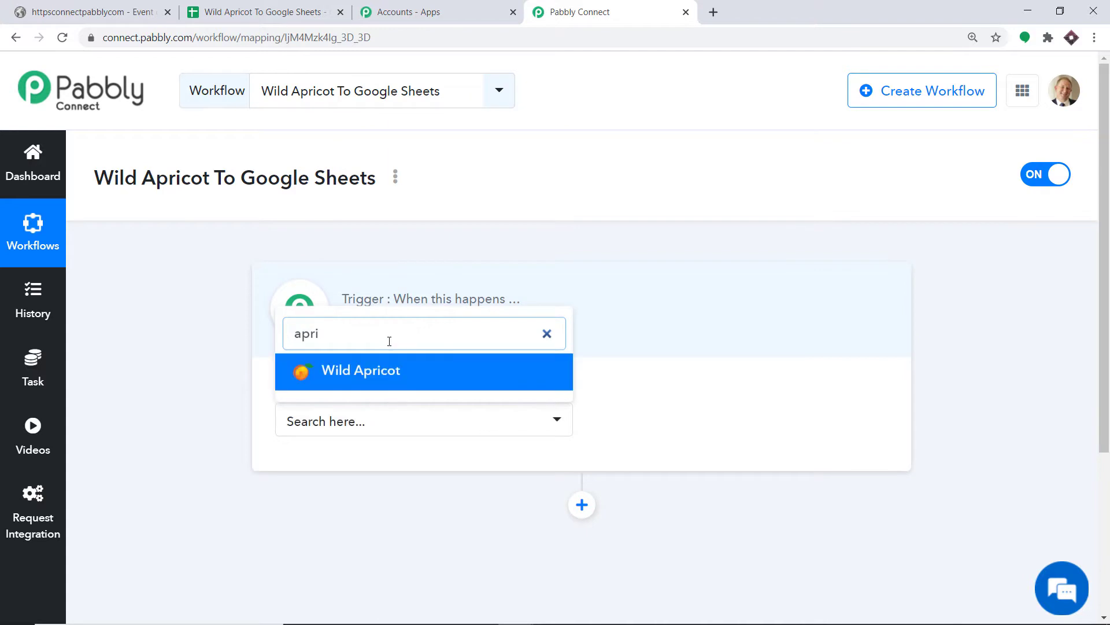
click(390, 371)
click(684, 434)
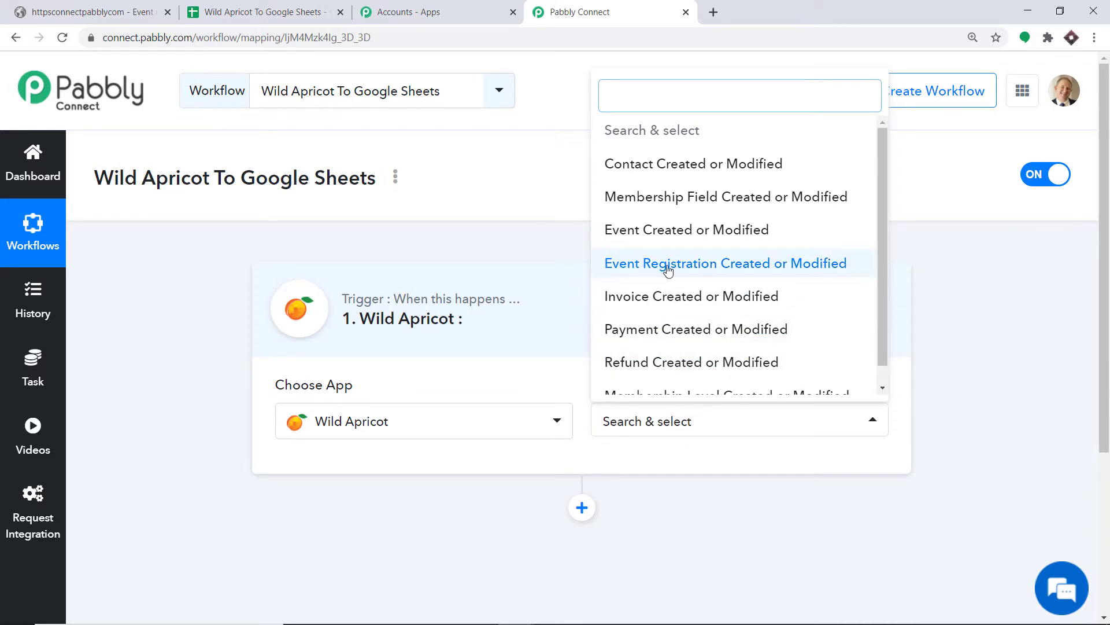
click(749, 271)
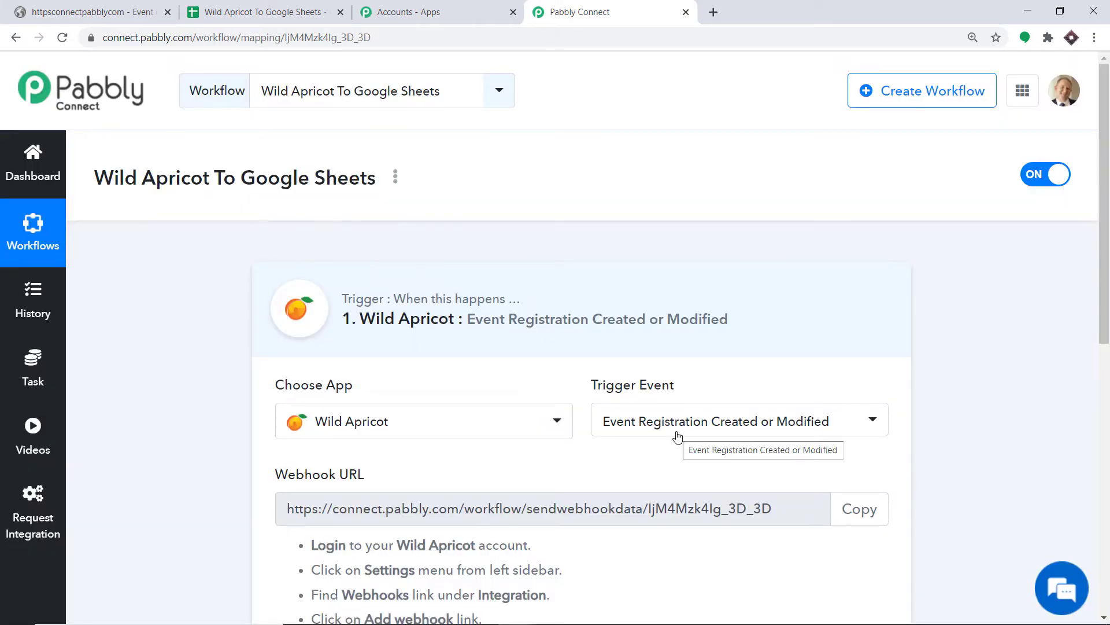
Step: Recheck the trigger event list, leave it unchanged, and switch to the Wild Apricot admin
click(678, 435)
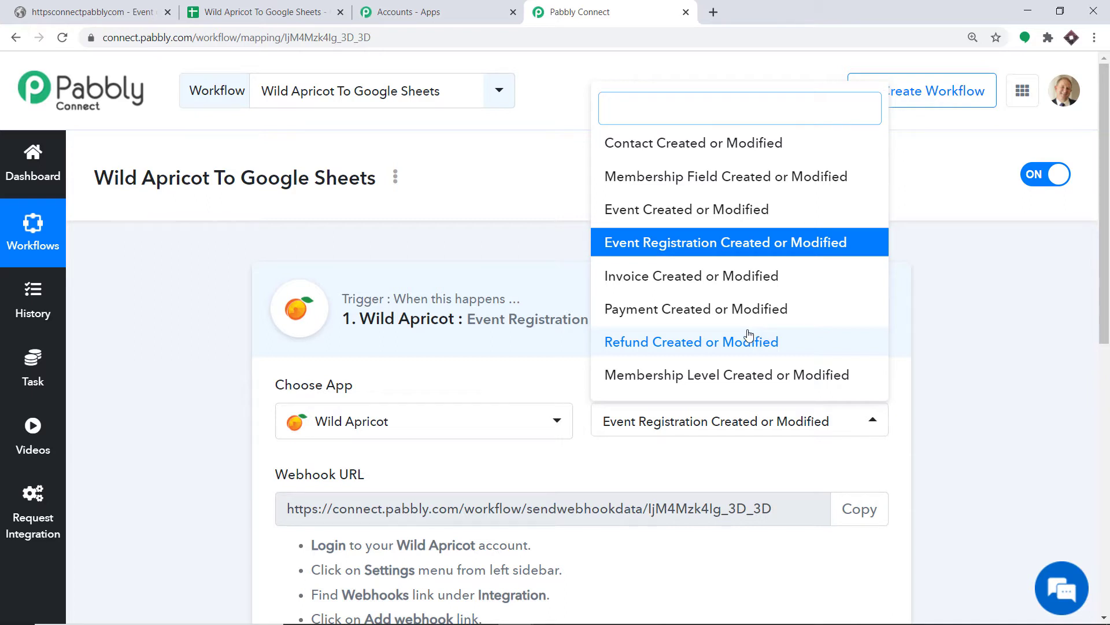
click(715, 421)
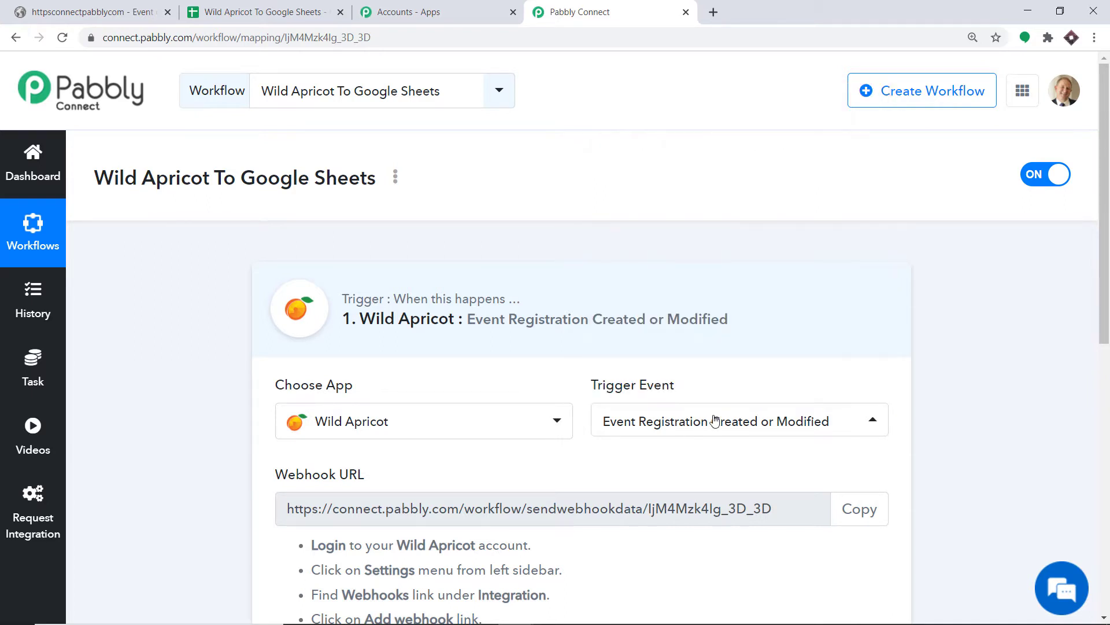
drag(1108, 305, 1109, 412)
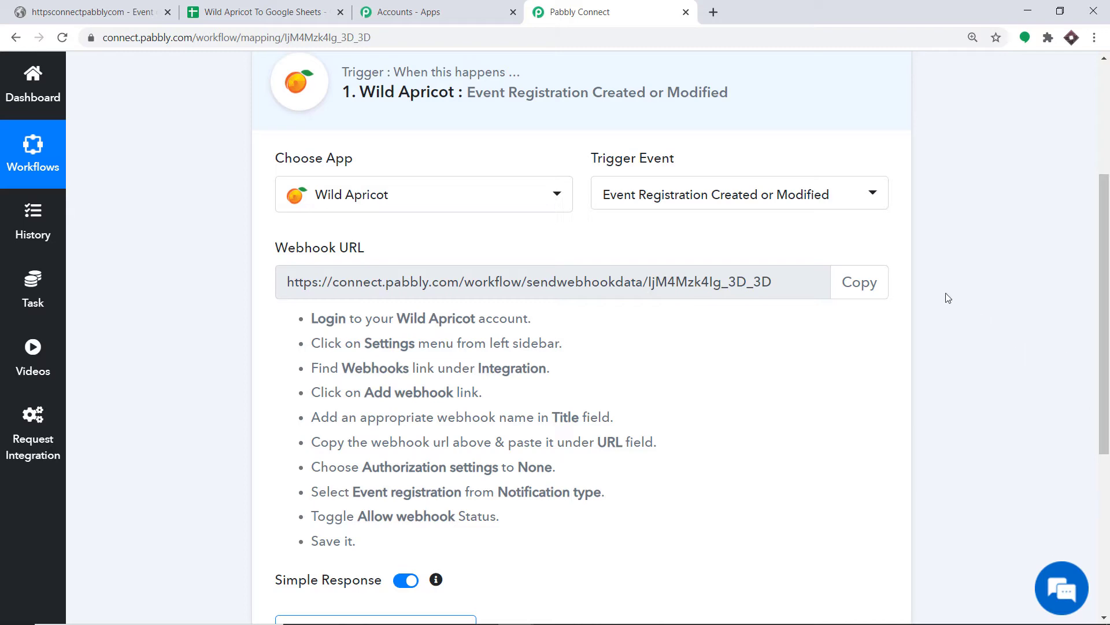
click(77, 9)
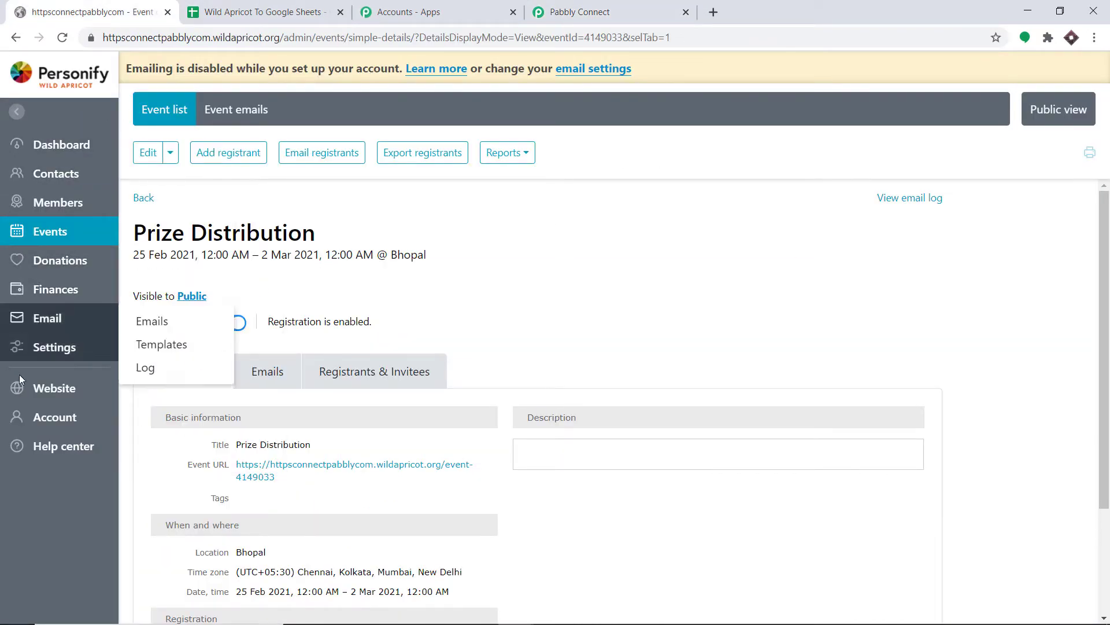
Step: Under Settings > Webhooks, add a webhook titled 'Webhook 1', then return to Pabbly Connect
click(44, 350)
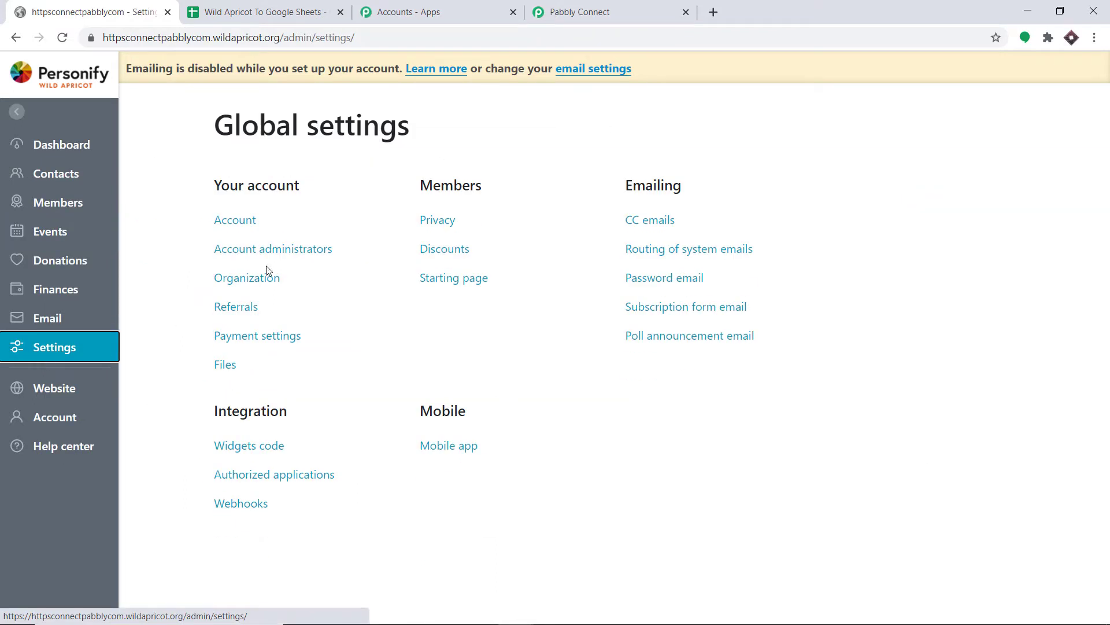
click(257, 508)
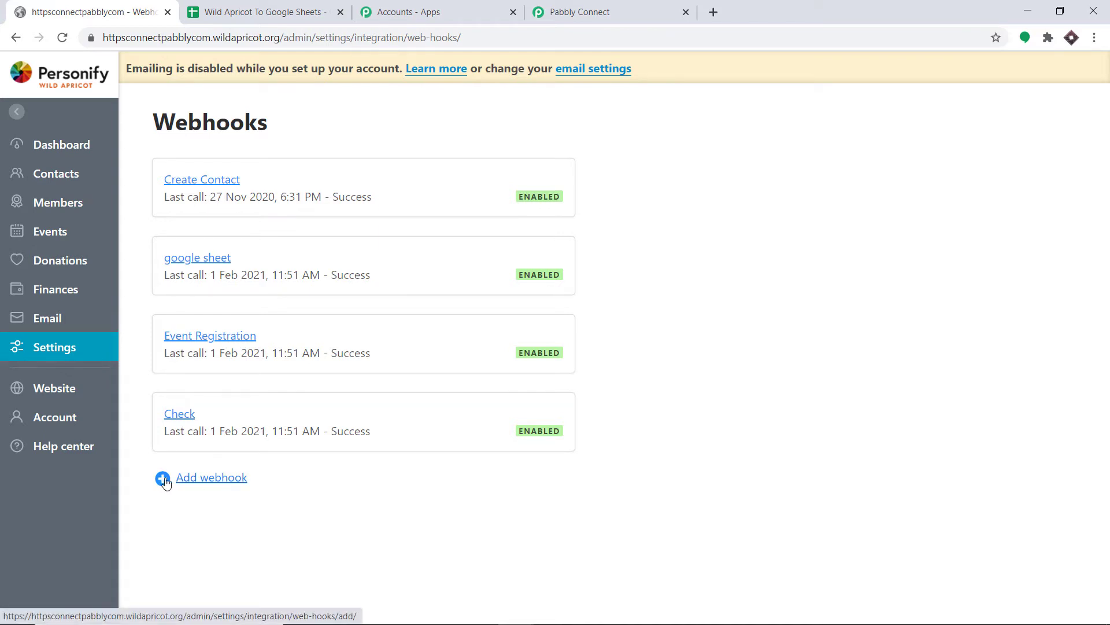
click(209, 482)
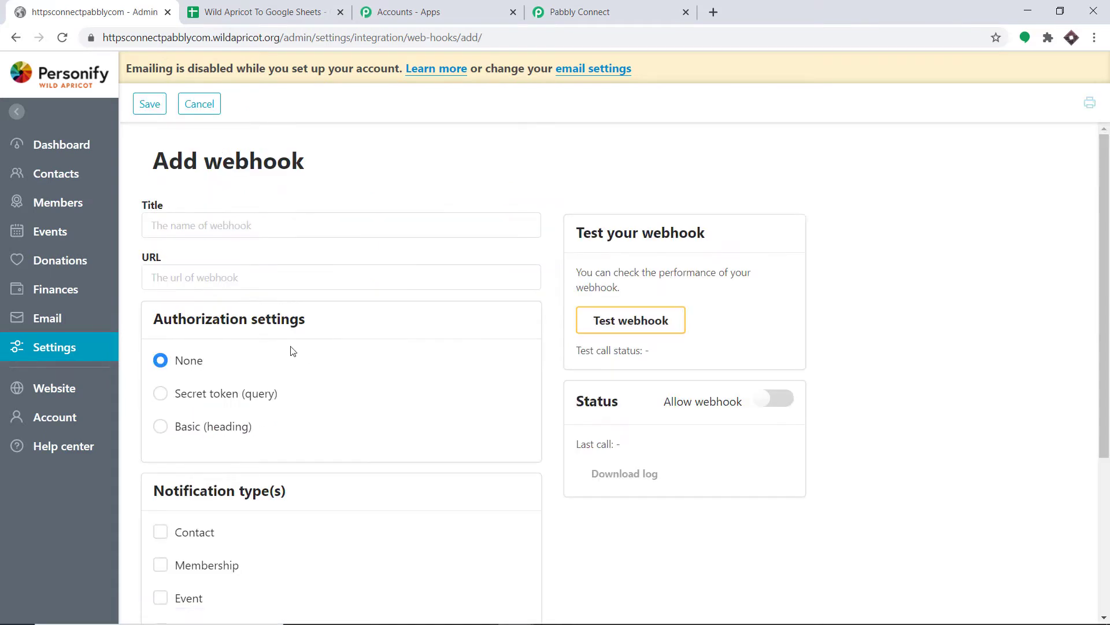
click(272, 225)
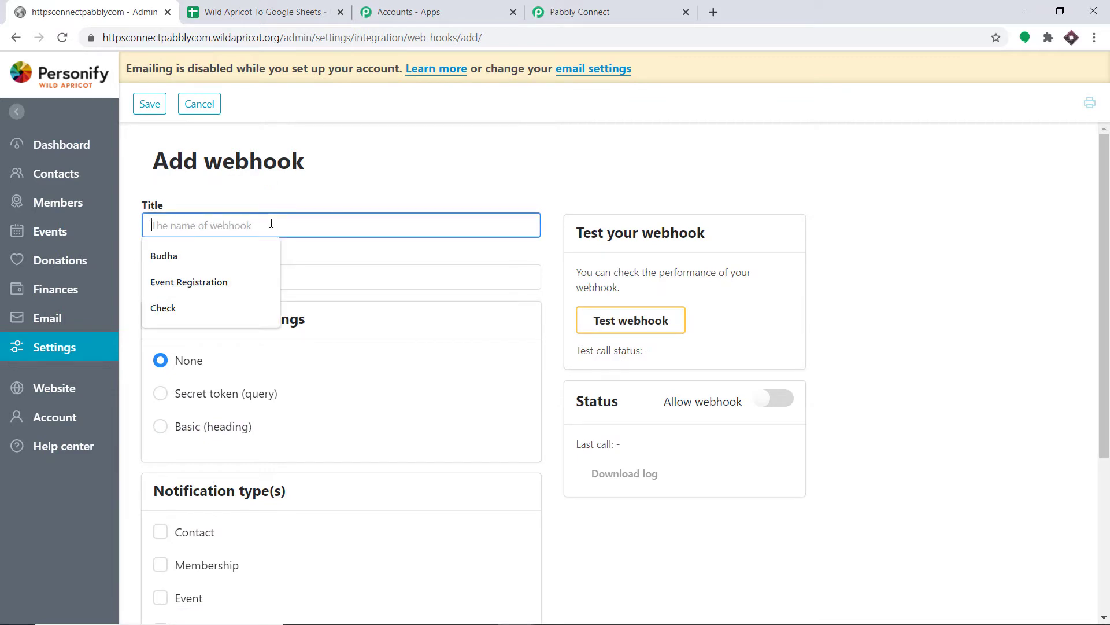
text(W)
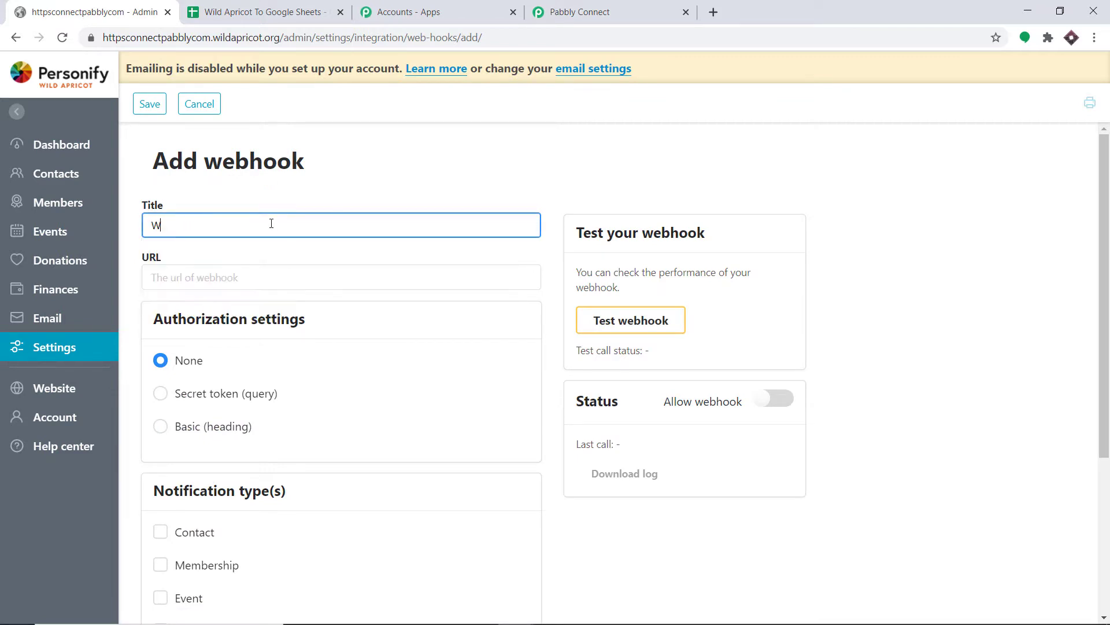
text(ebhook 1)
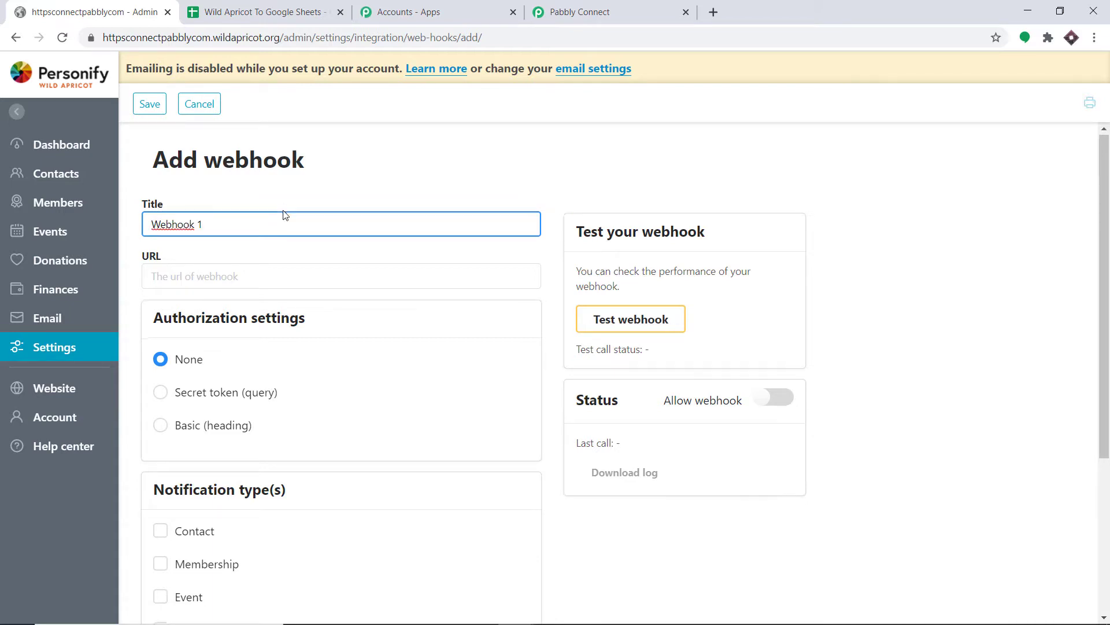
scroll(286, 206, down, 1)
scroll(296, 197, up, 1)
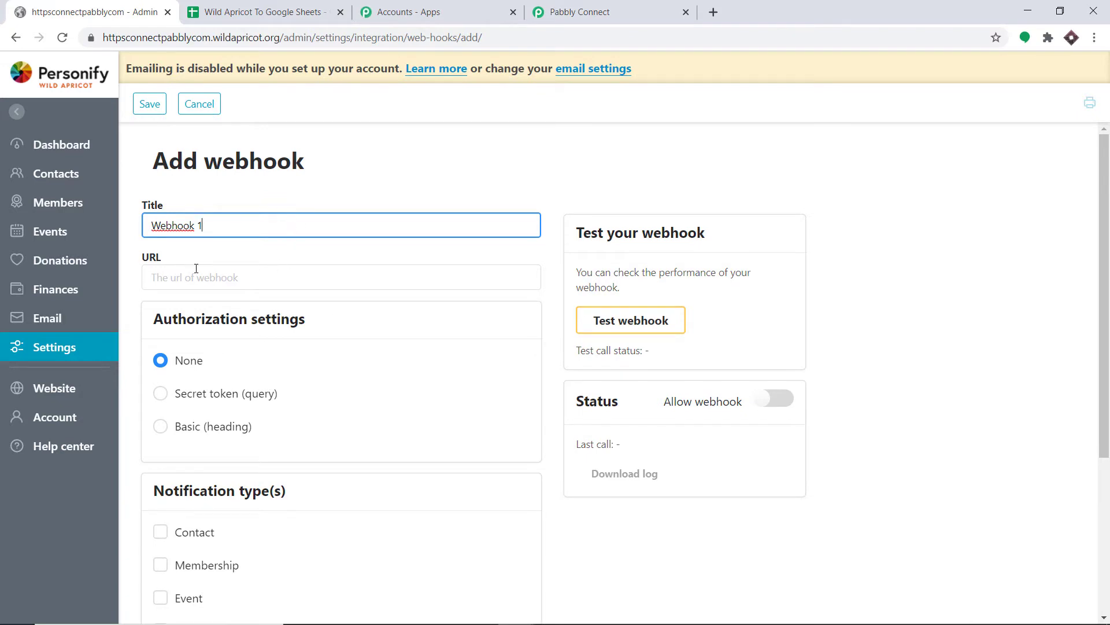
click(579, 11)
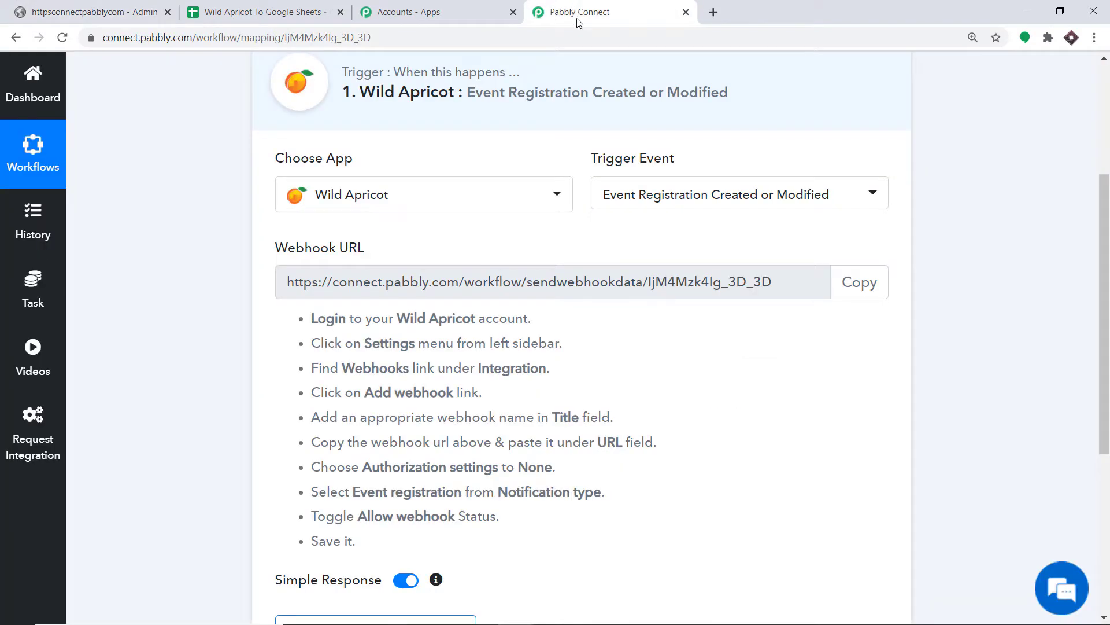
Step: Paste the Pabbly workflow's webhook URL into the Wild Apricot webhook's URL field
click(854, 277)
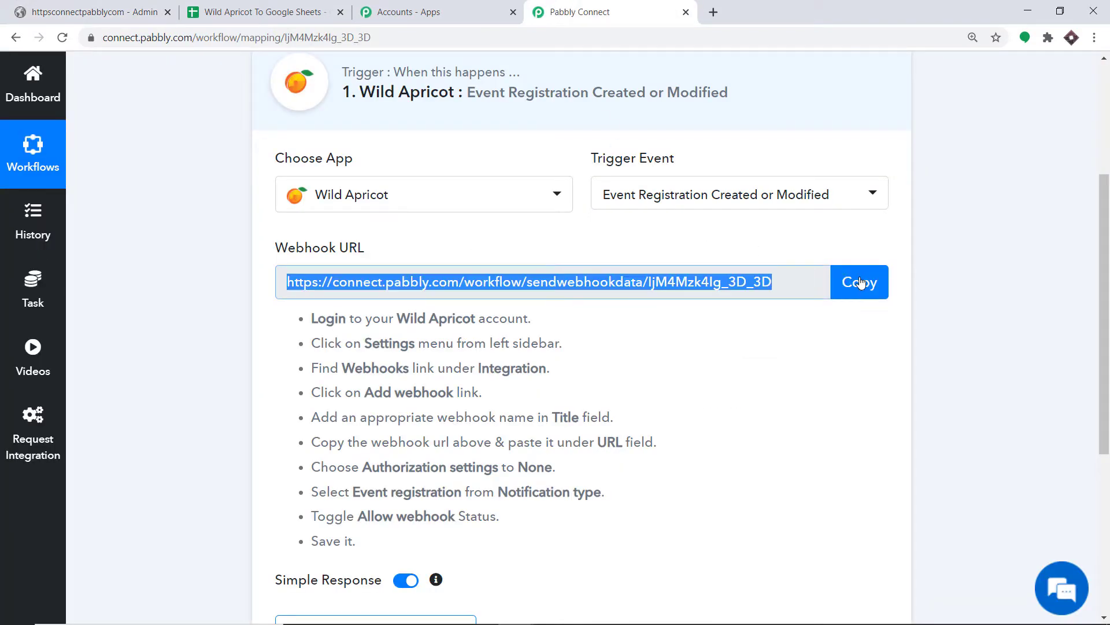
click(90, 8)
click(181, 283)
right_click(154, 282)
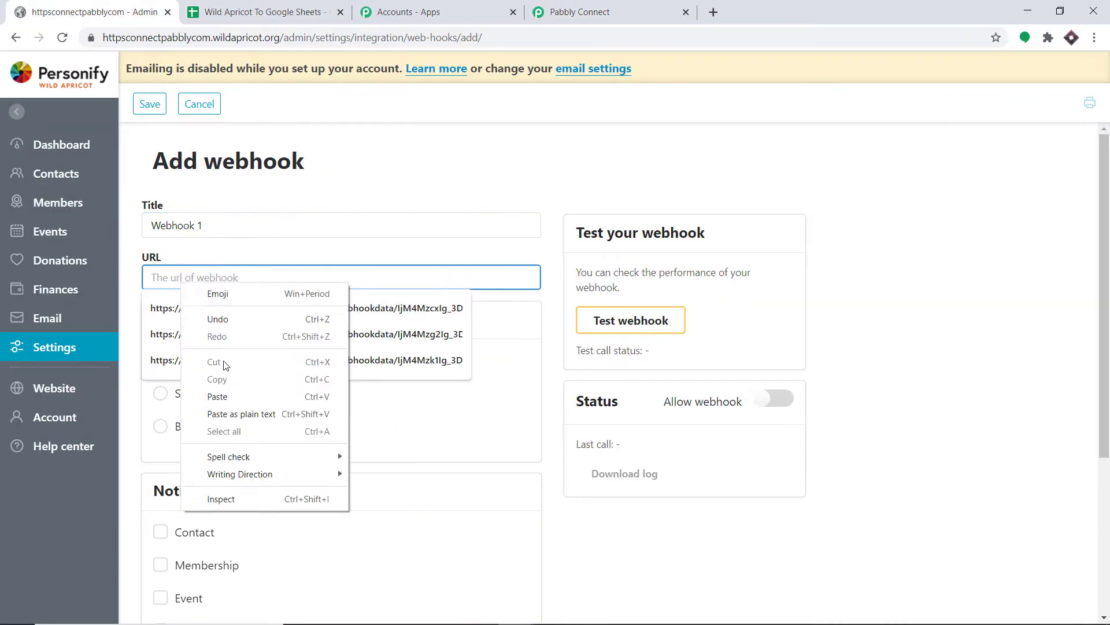
click(216, 397)
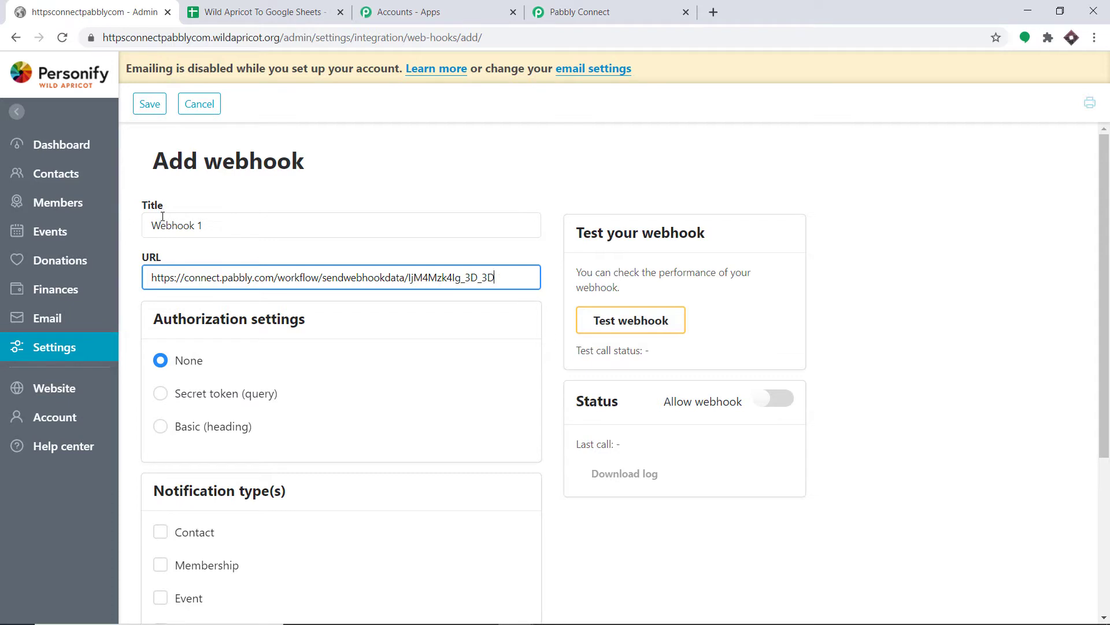
scroll(173, 225, down, 1)
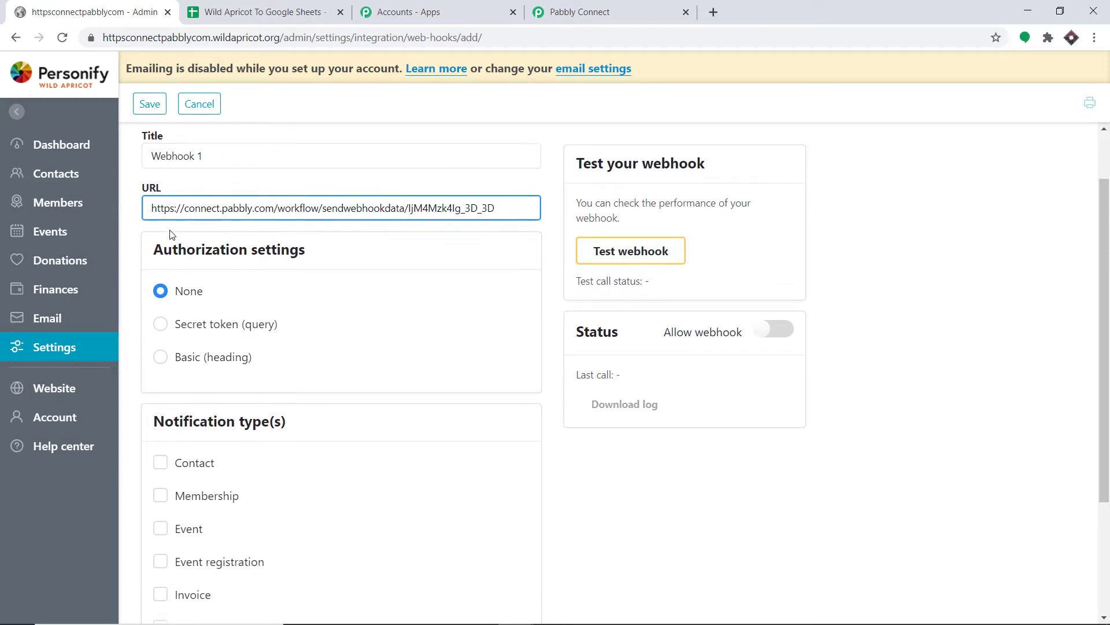
click(398, 268)
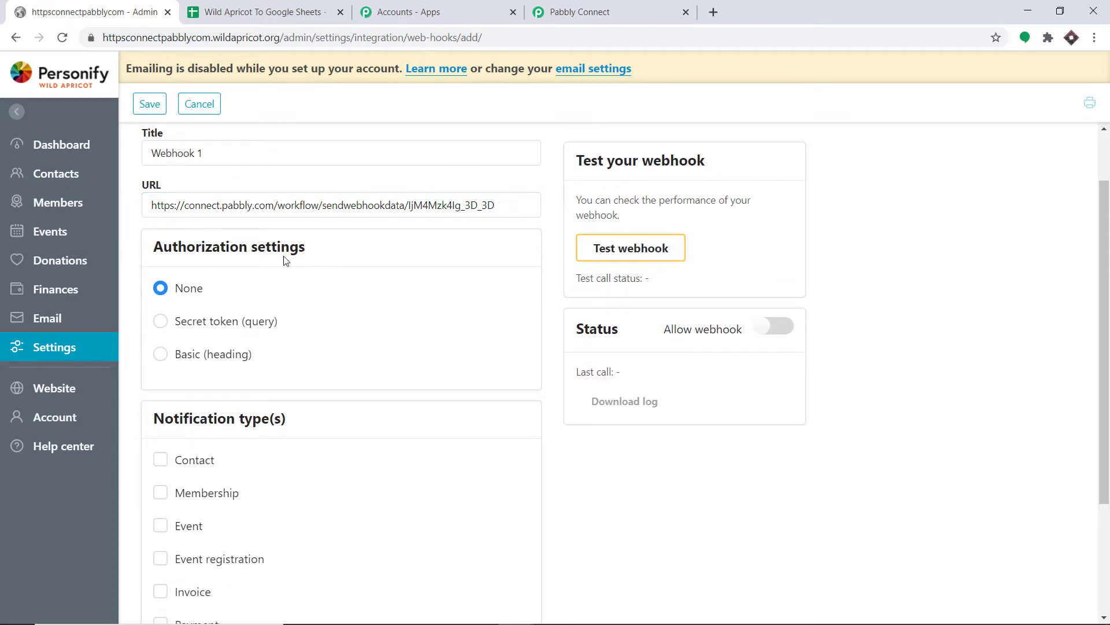
Step: Select Event registration notifications, enable the webhook, and save it
scroll(199, 293, down, 3)
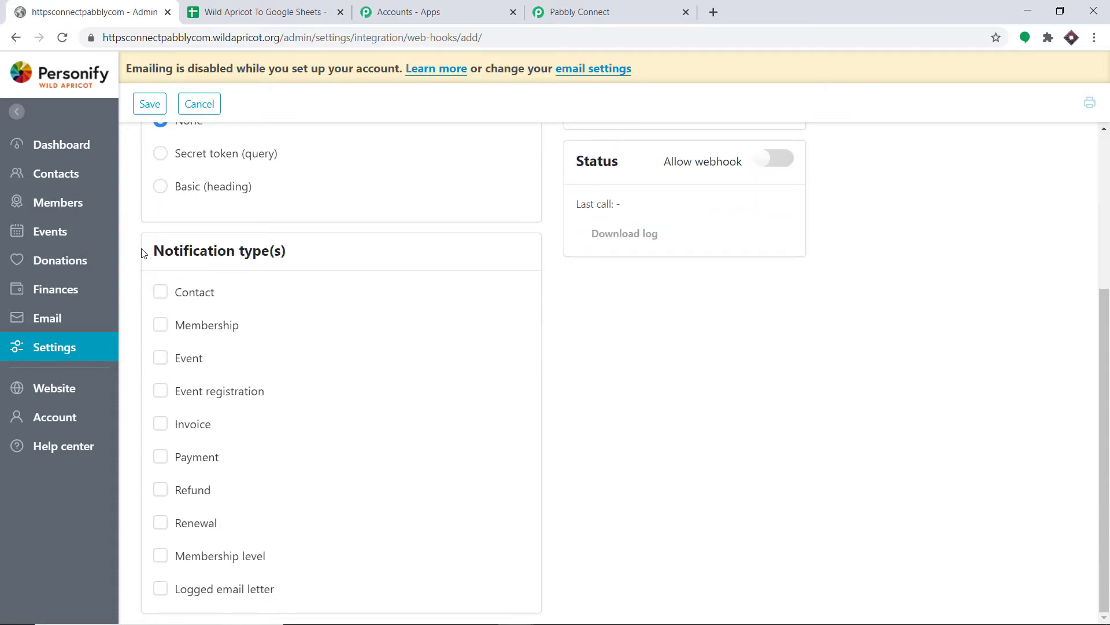
click(200, 397)
scroll(597, 339, up, 4)
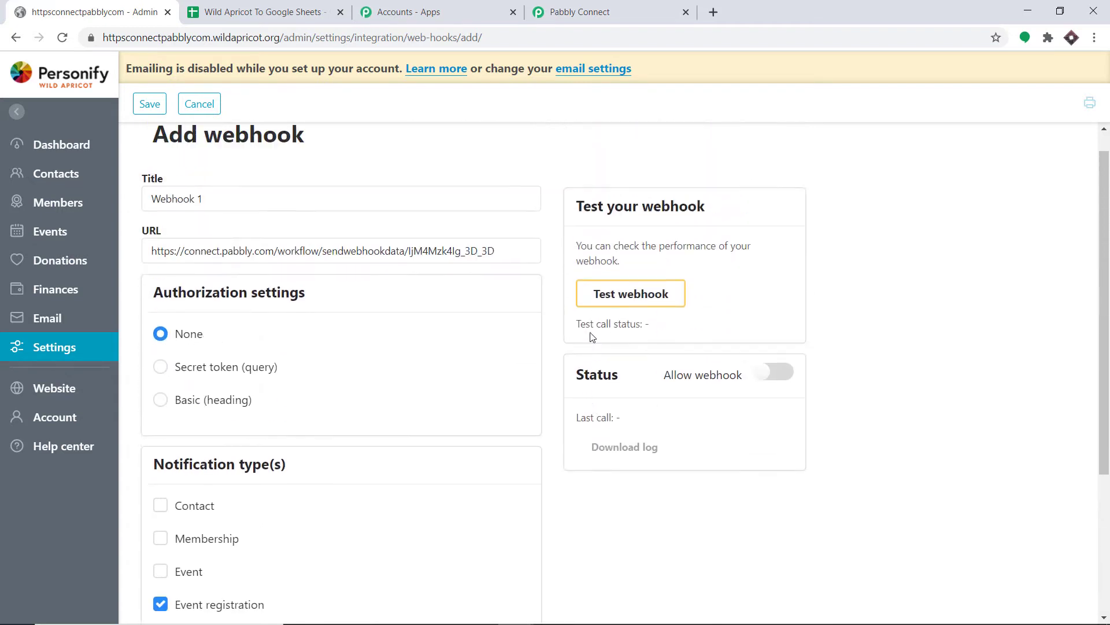
click(790, 377)
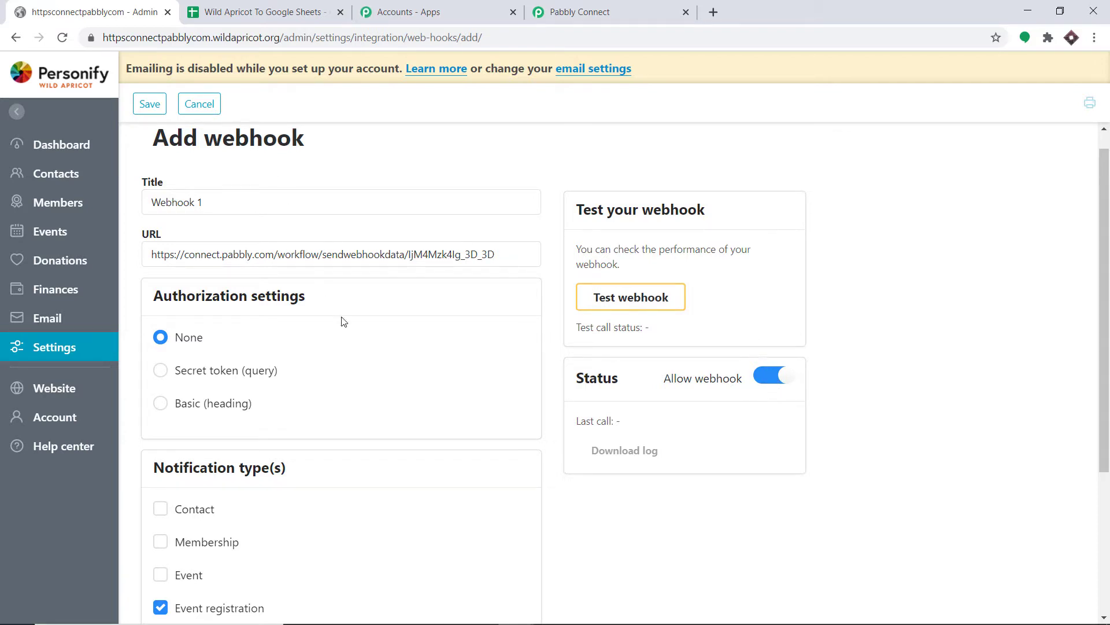
click(143, 111)
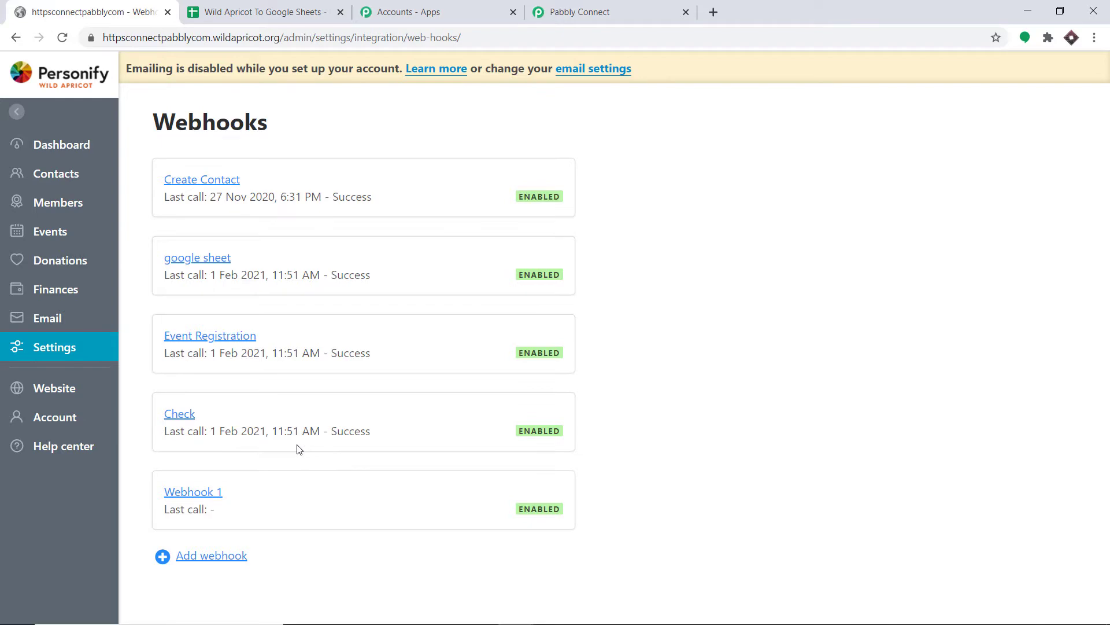
Step: Start capturing the webhook response in Pabbly, then go back to the Wild Apricot Webhooks page
click(604, 8)
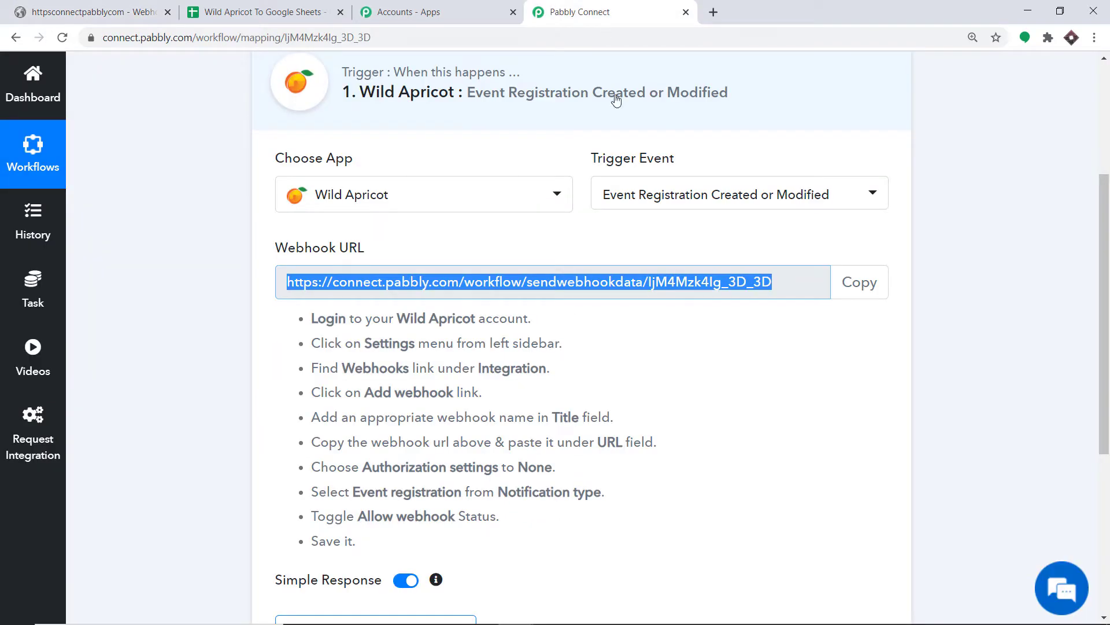
scroll(616, 101, down, 5)
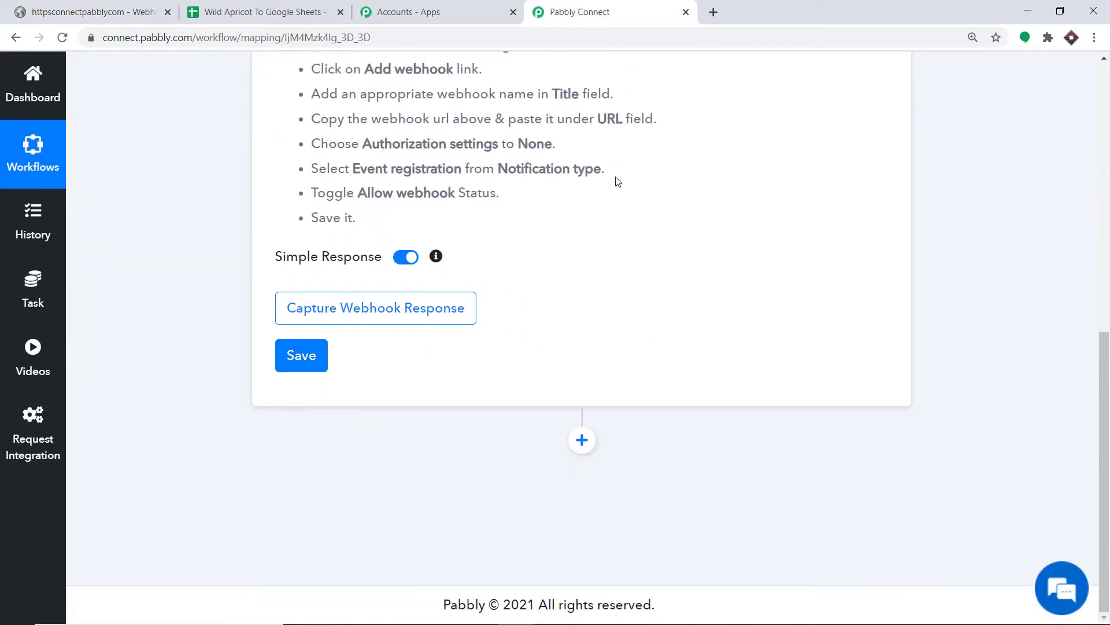
click(393, 312)
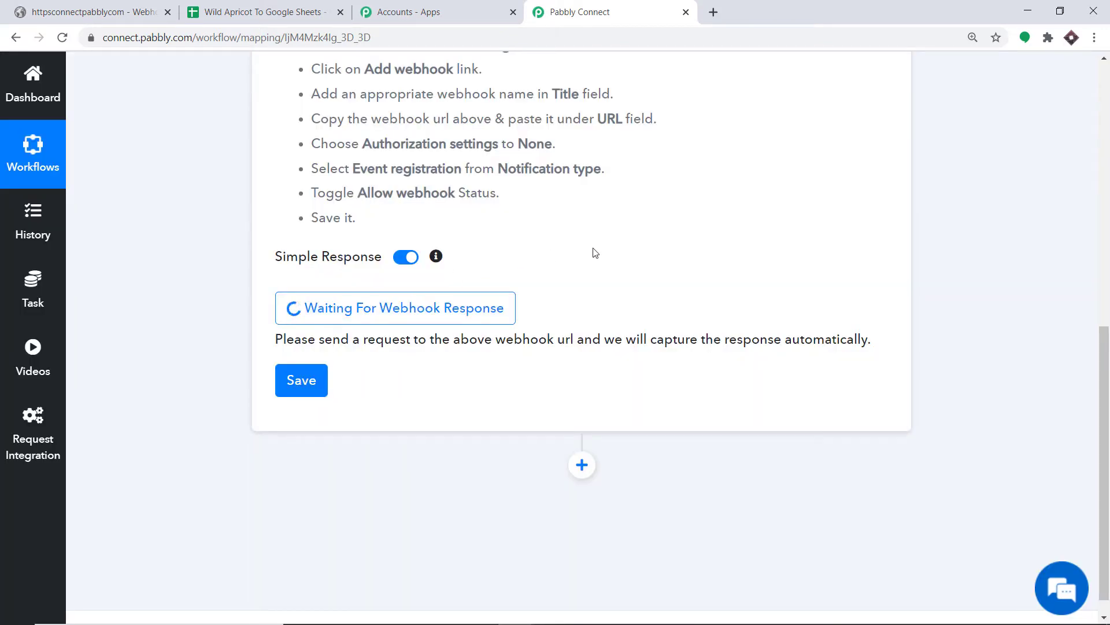
click(93, 6)
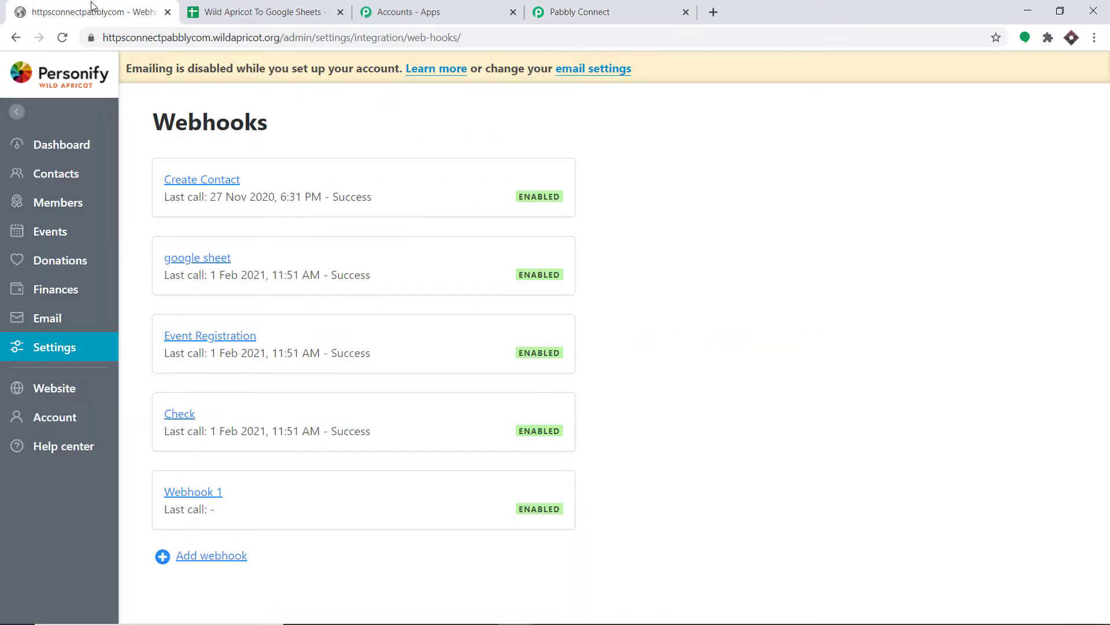
Step: Copy the Prize Distribution event's public URL from Events and open an incognito window
mouse_move(38, 235)
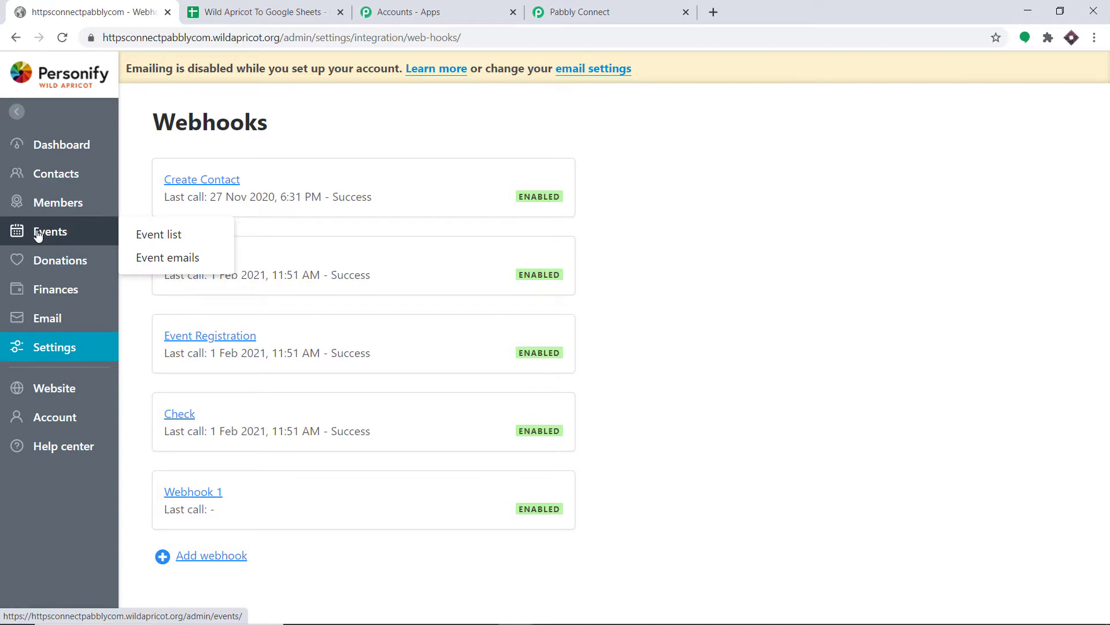
click(37, 234)
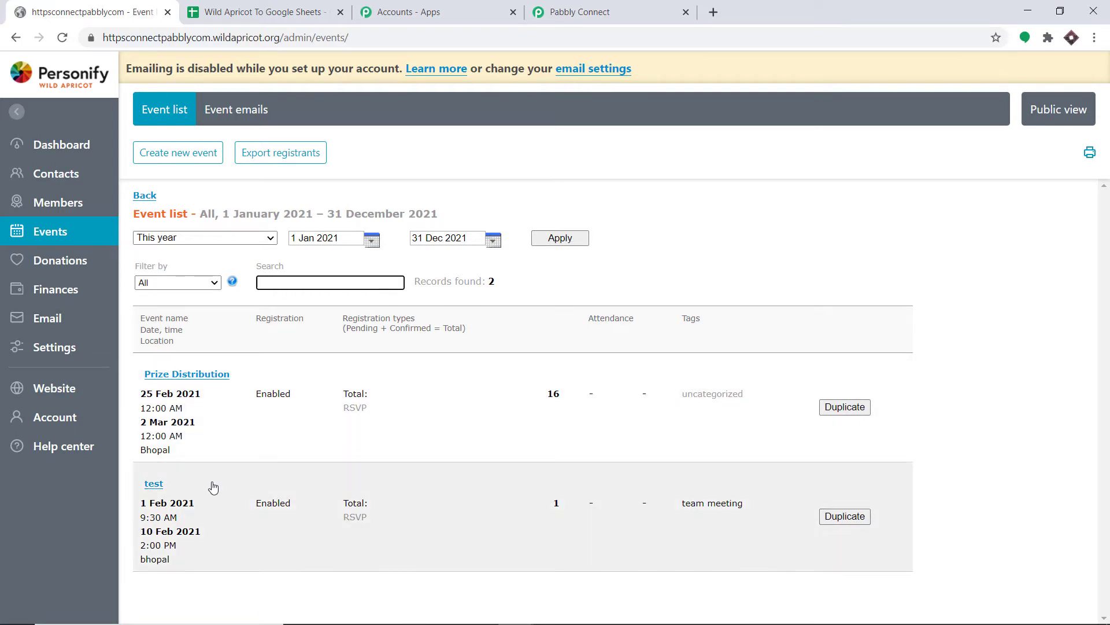
click(190, 375)
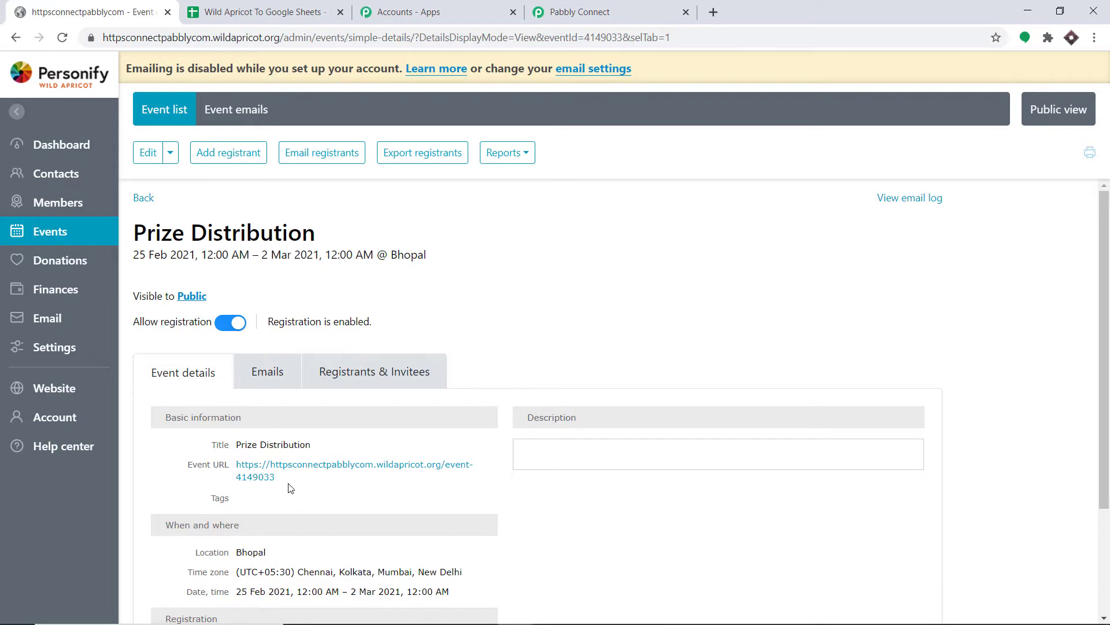
drag(276, 480, 236, 469)
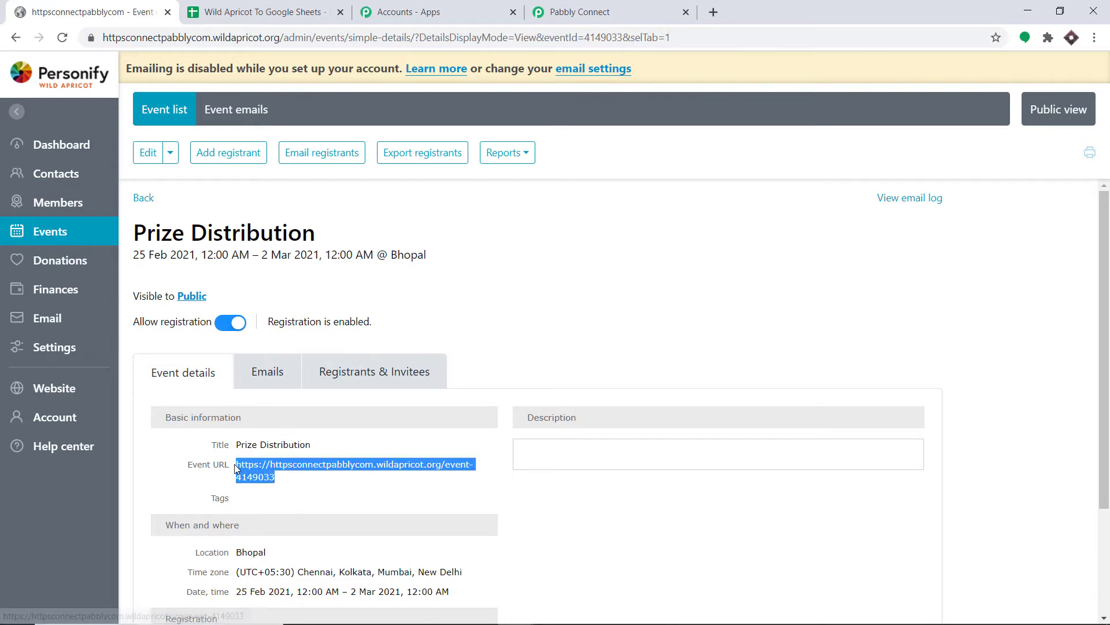
right_click(249, 466)
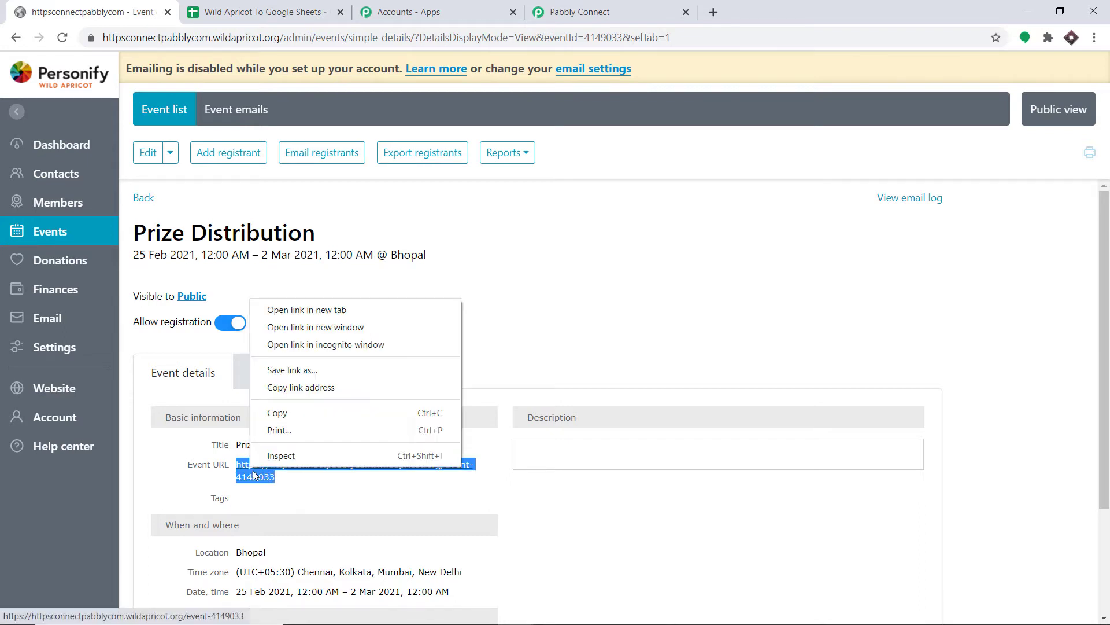
click(291, 411)
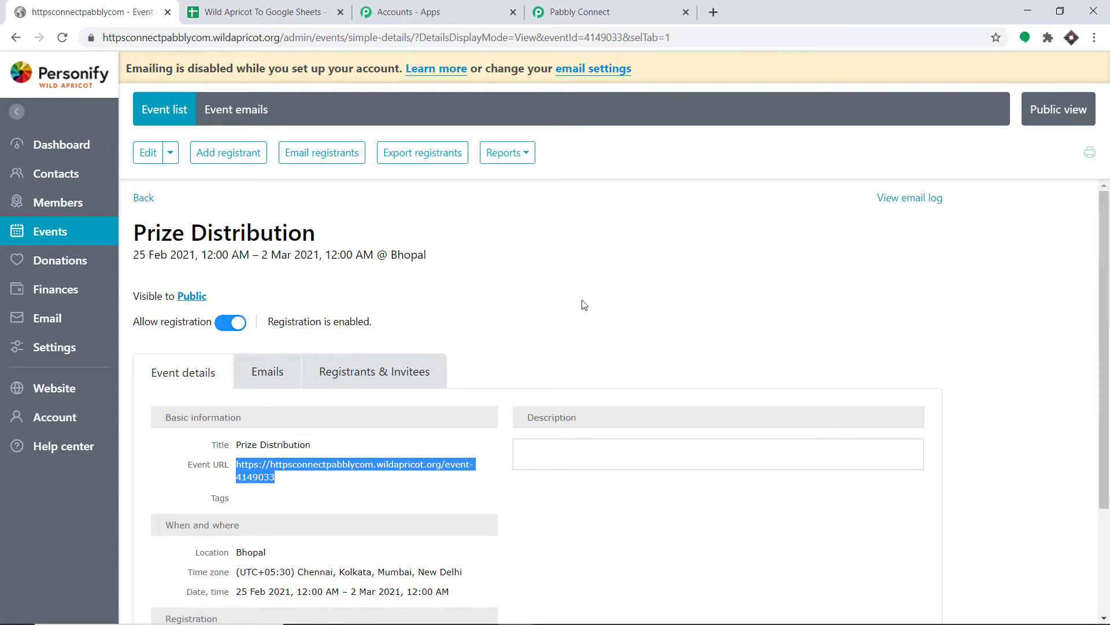
key(ctrl+shift+n)
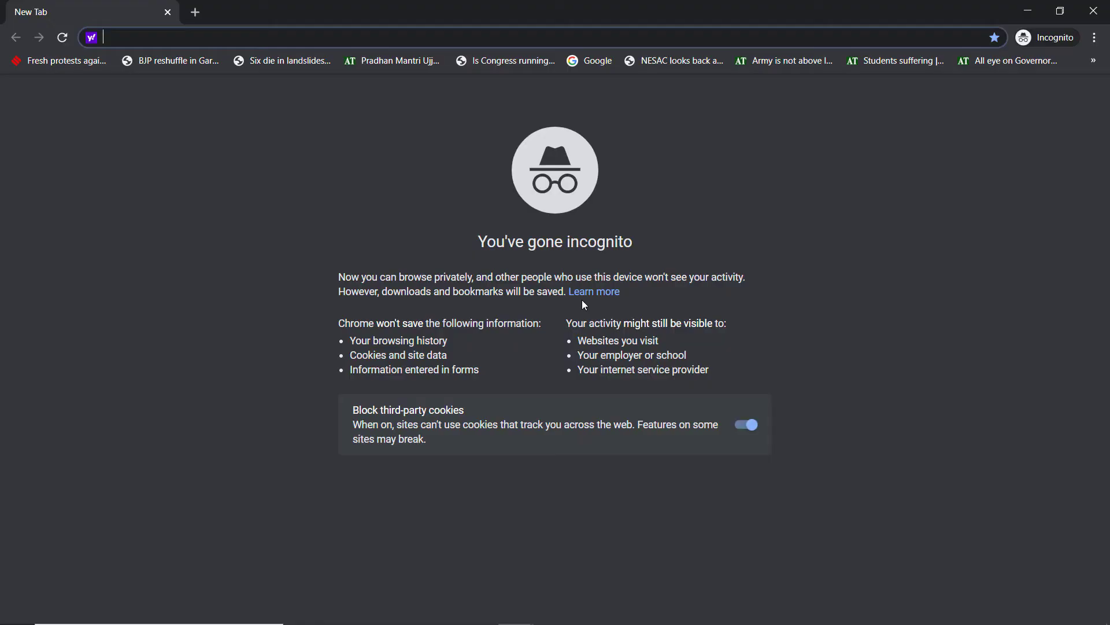
Step: Load the Prize Distribution public page, start registering, and enter the registrant's email address
key(ctrl+v)
key(Return)
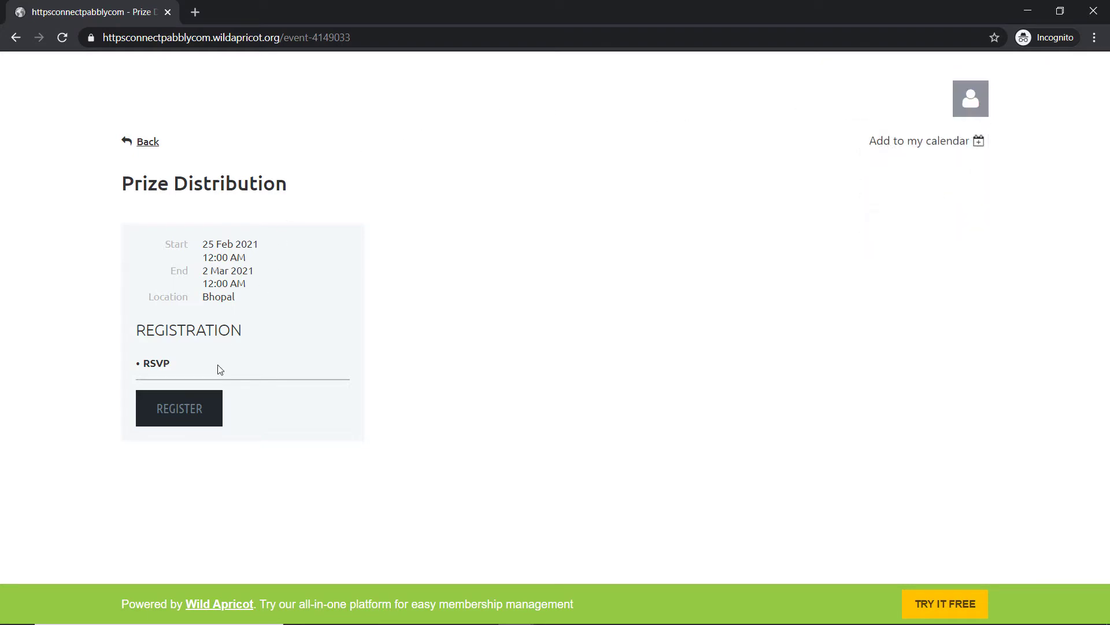
click(200, 419)
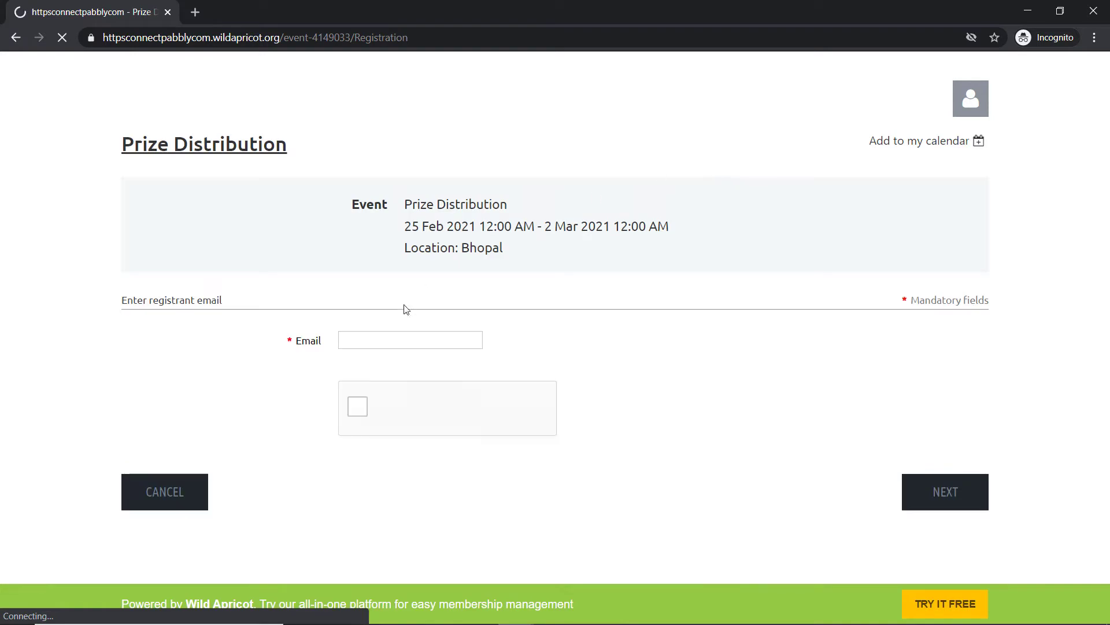
click(393, 339)
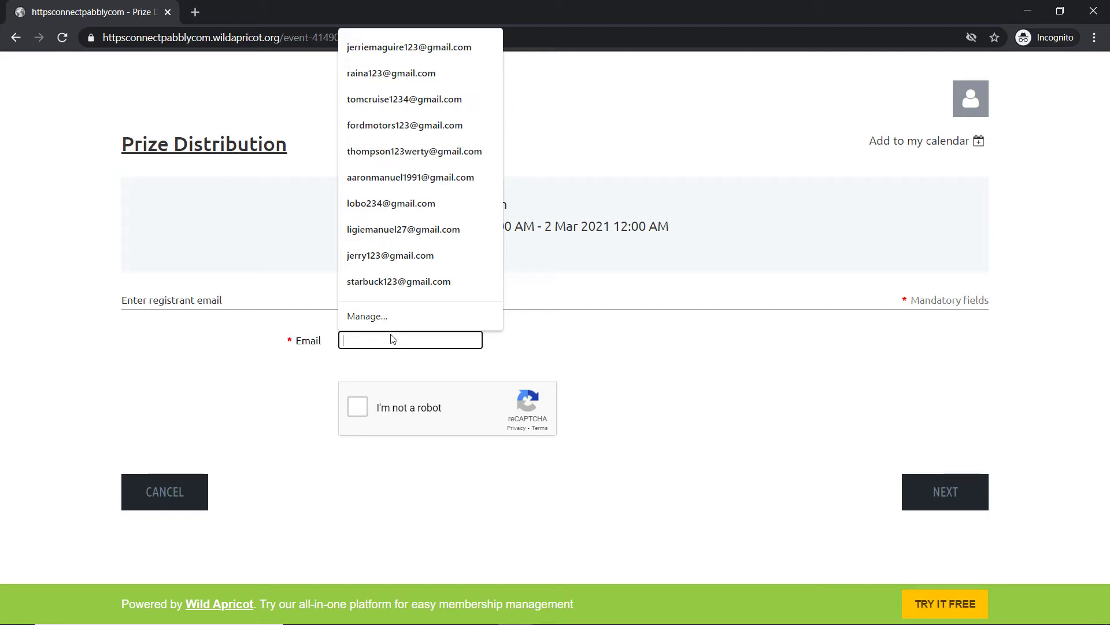
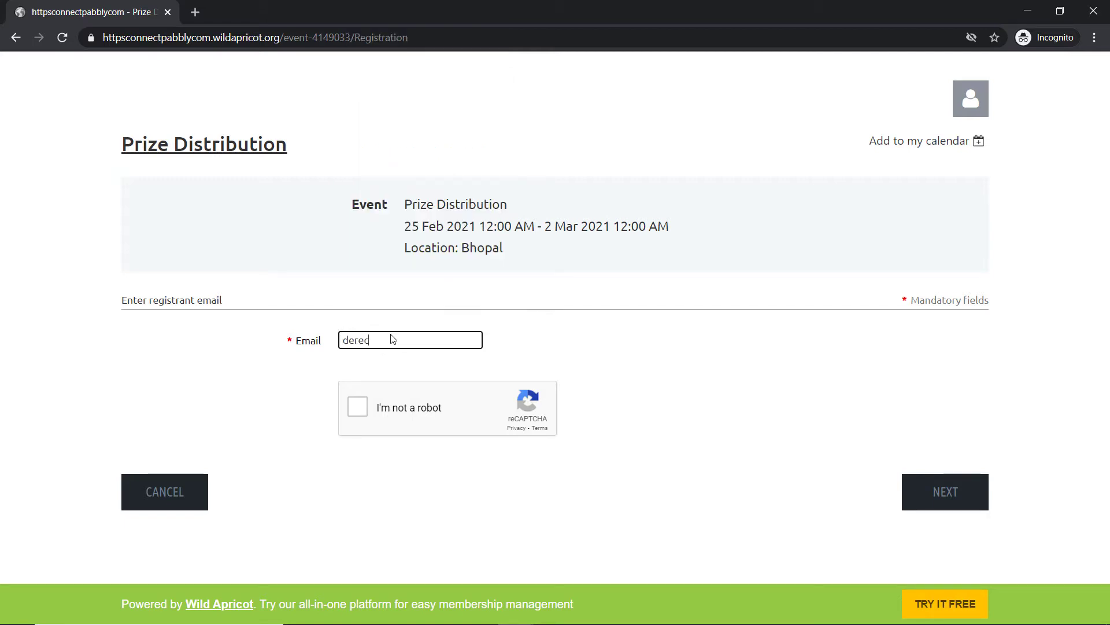
Step: Pass the reCAPTCHA by selecting the traffic-light tiles and continue to registration information
click(358, 408)
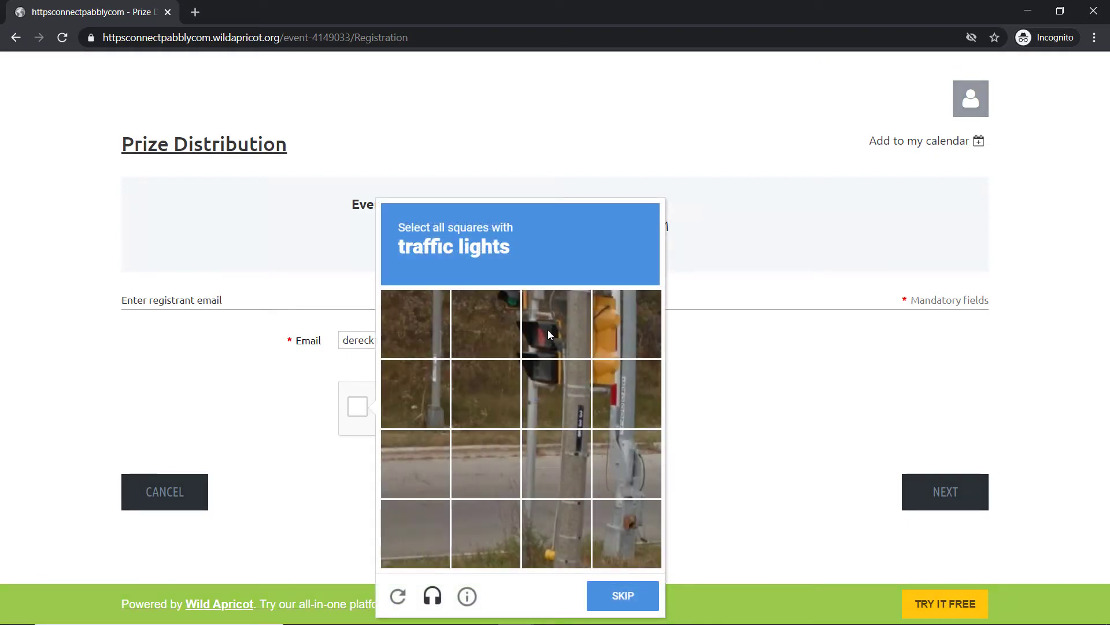
click(547, 329)
click(496, 310)
click(540, 388)
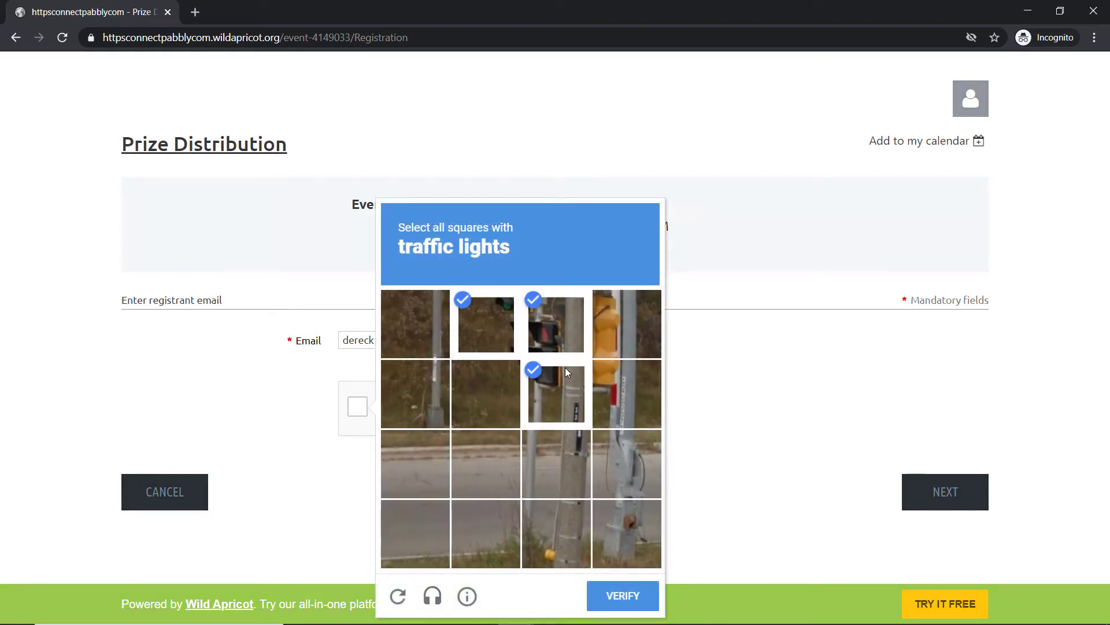
click(615, 328)
click(610, 384)
click(631, 595)
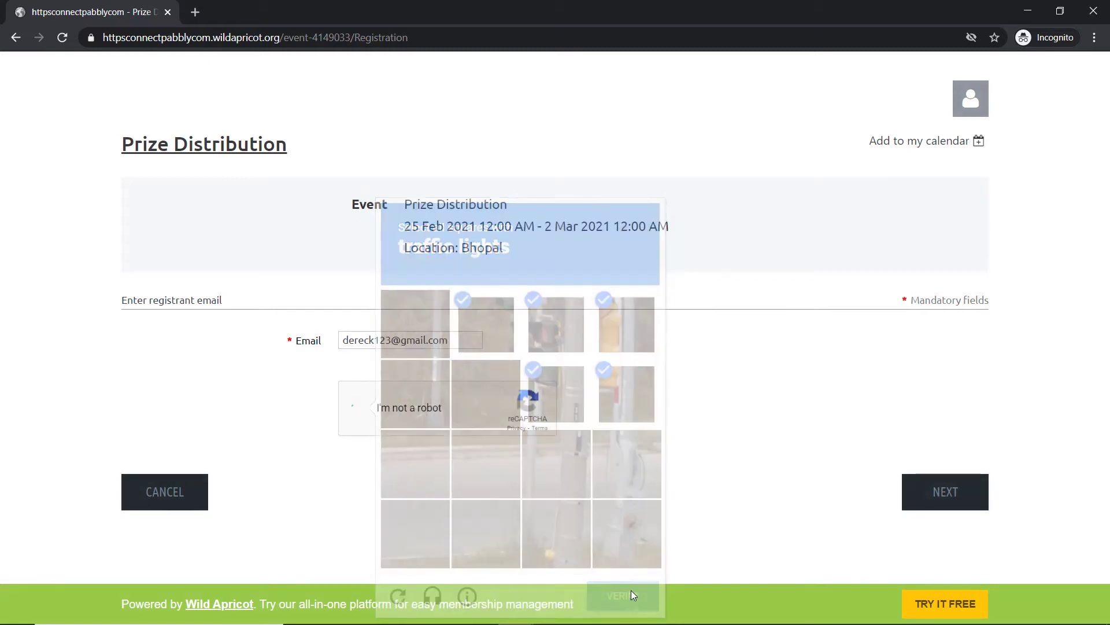
click(945, 493)
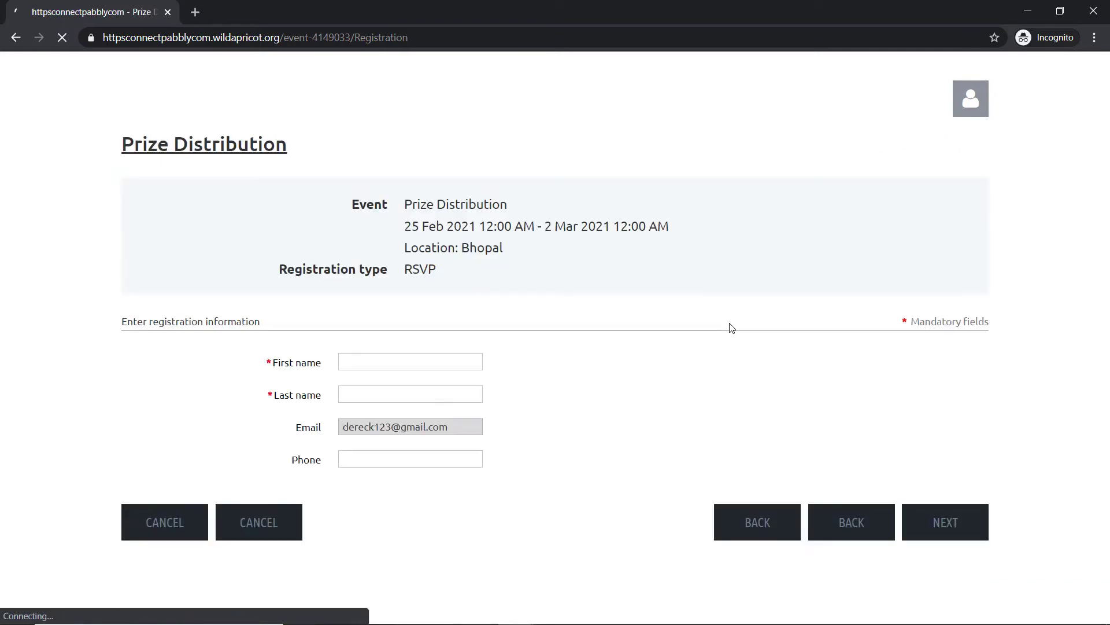
Step: Fill in the registrant's first name, last name and phone number
click(377, 358)
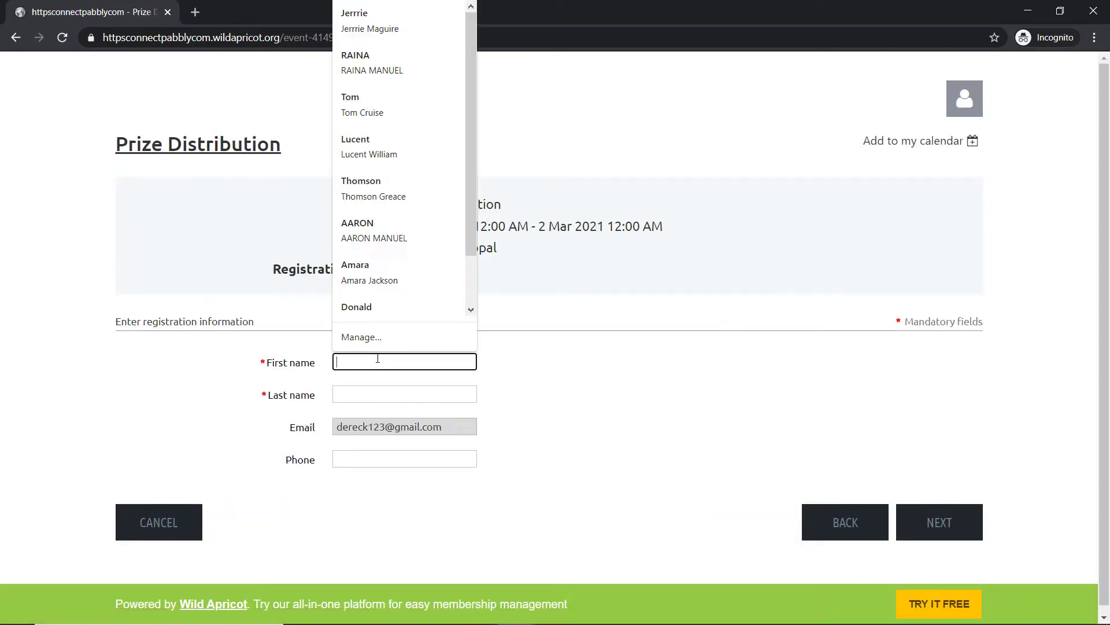
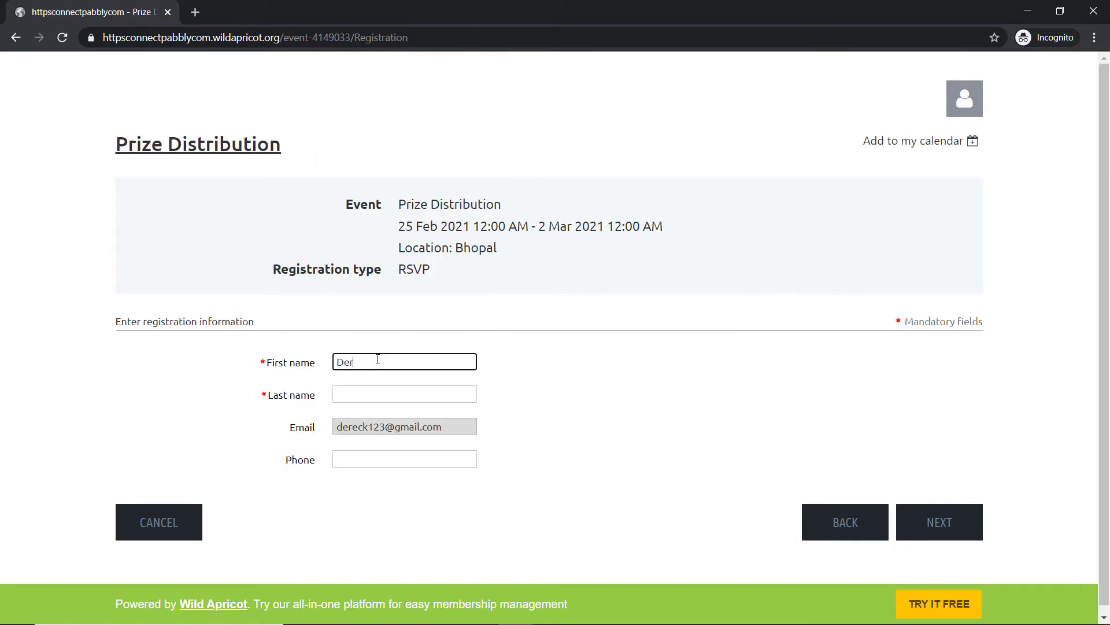
click(373, 395)
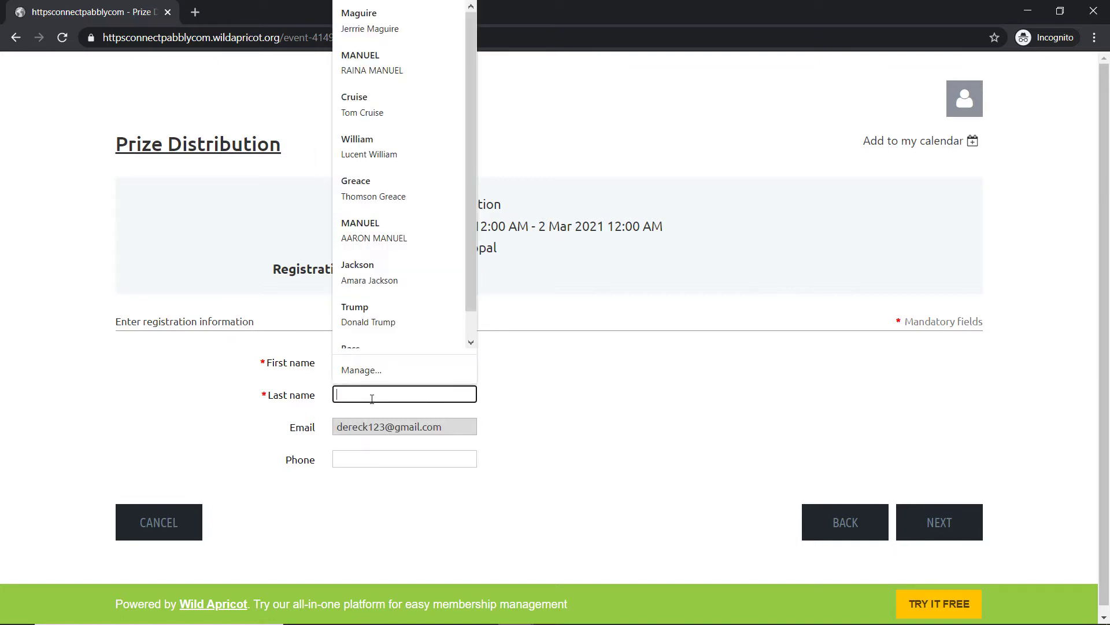
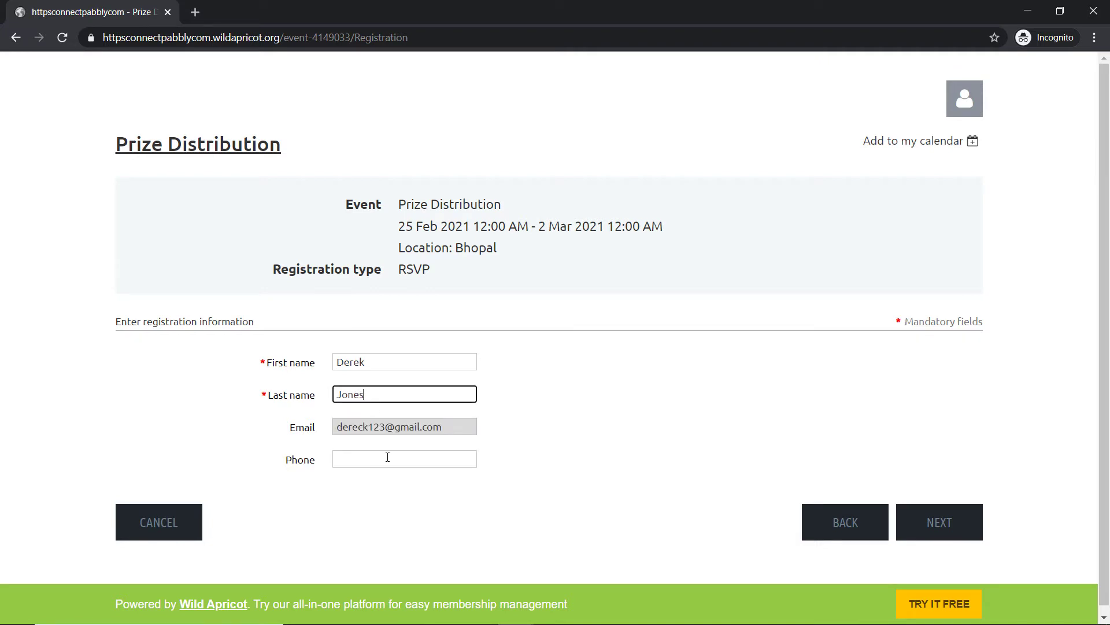
click(387, 457)
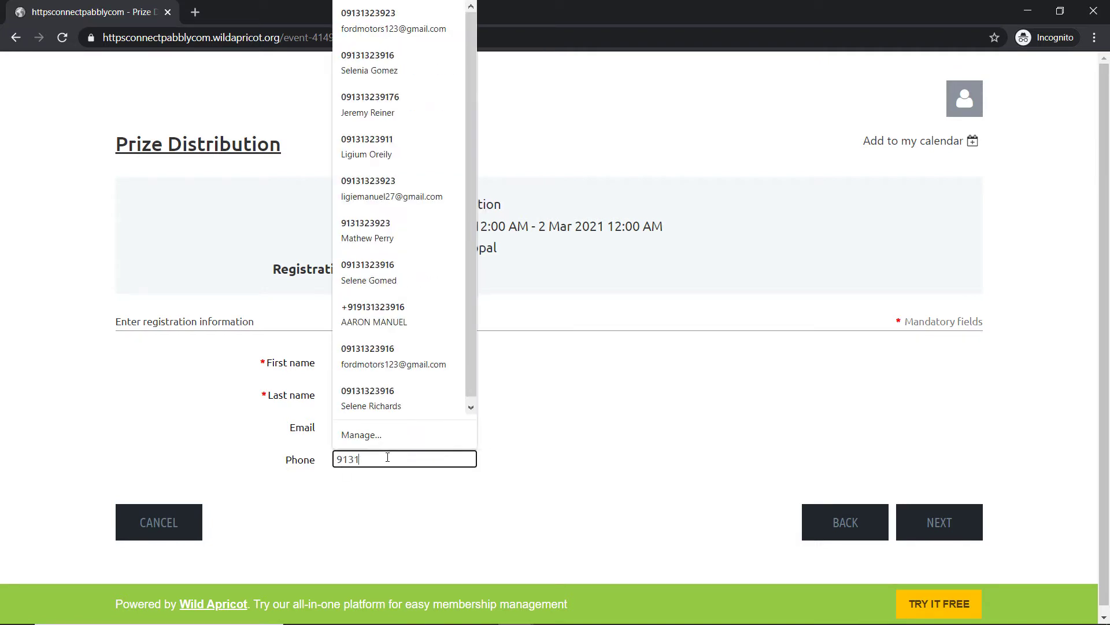
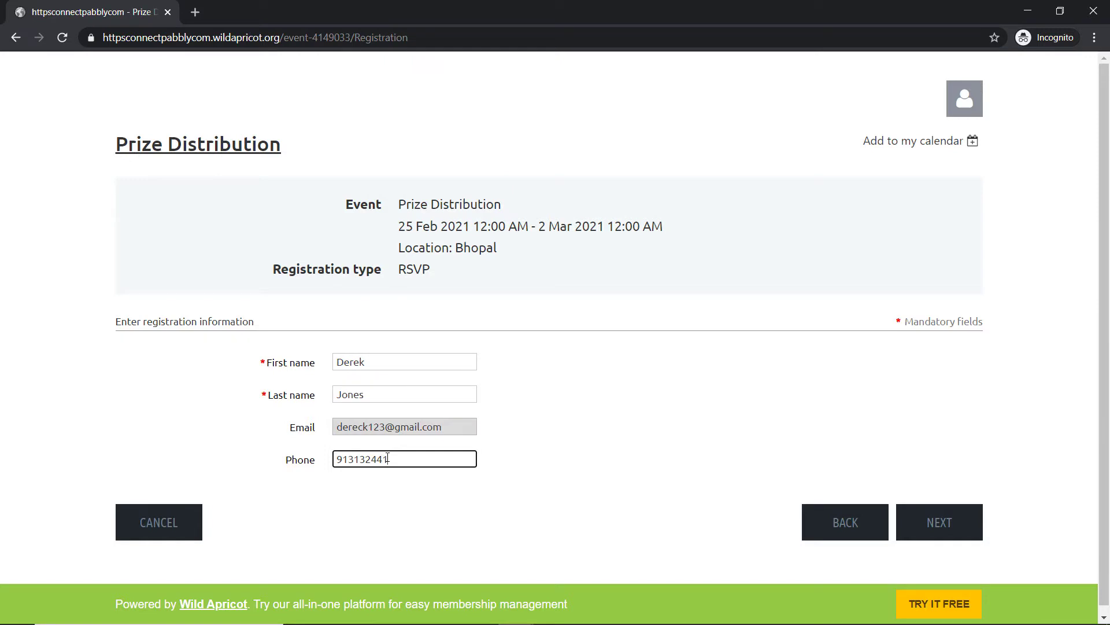
Step: Review and confirm the registration, then return to the Wild Apricot admin window
click(956, 519)
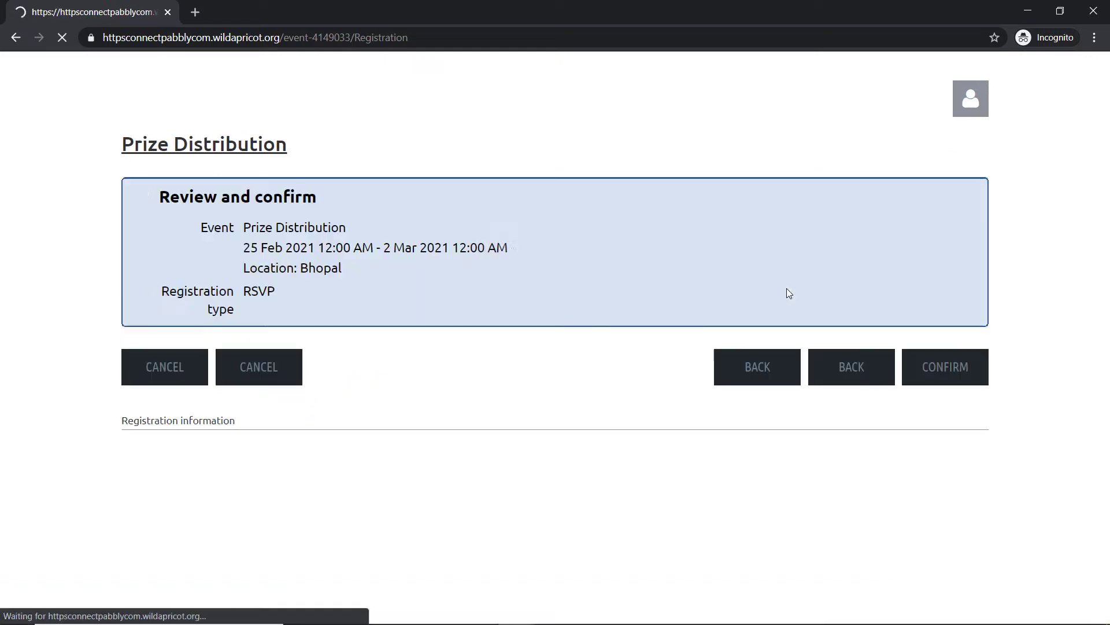
click(947, 370)
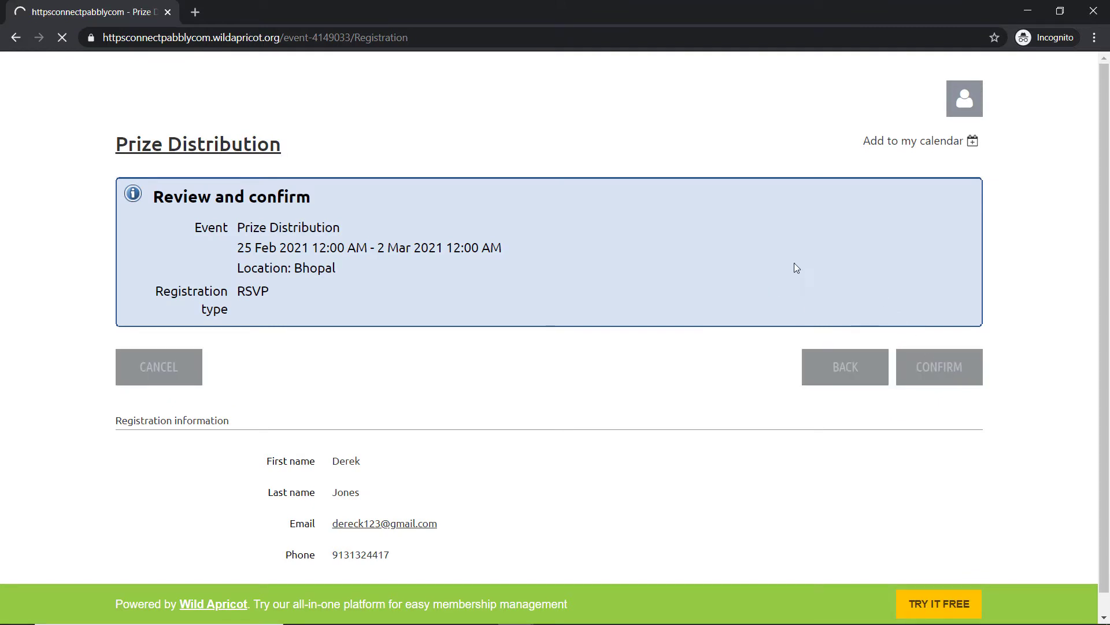
scroll(636, 223, down, 3)
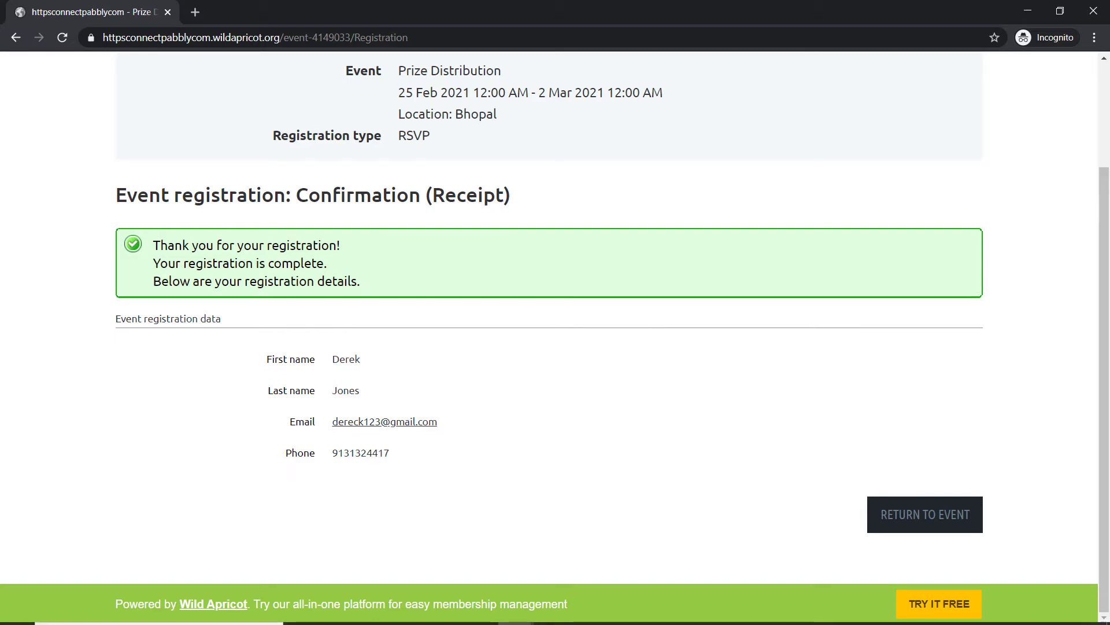
mouse_move(513, 613)
click(379, 535)
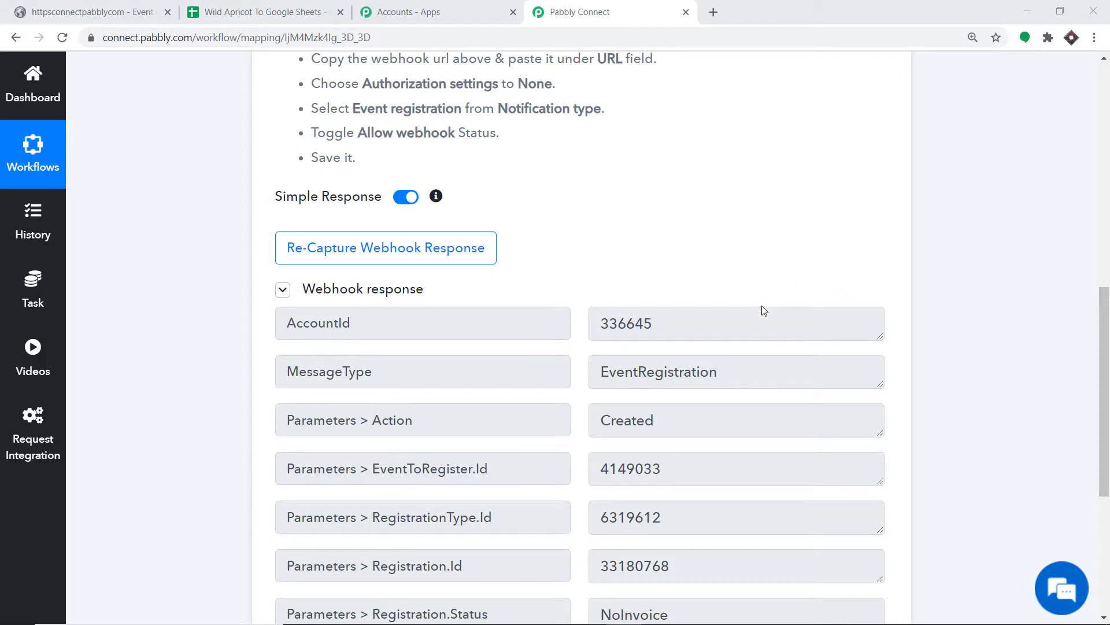
Step: Scroll through the captured webhook response to review its event and registration IDs
scroll(762, 312, down, 2)
scroll(482, 295, down, 1)
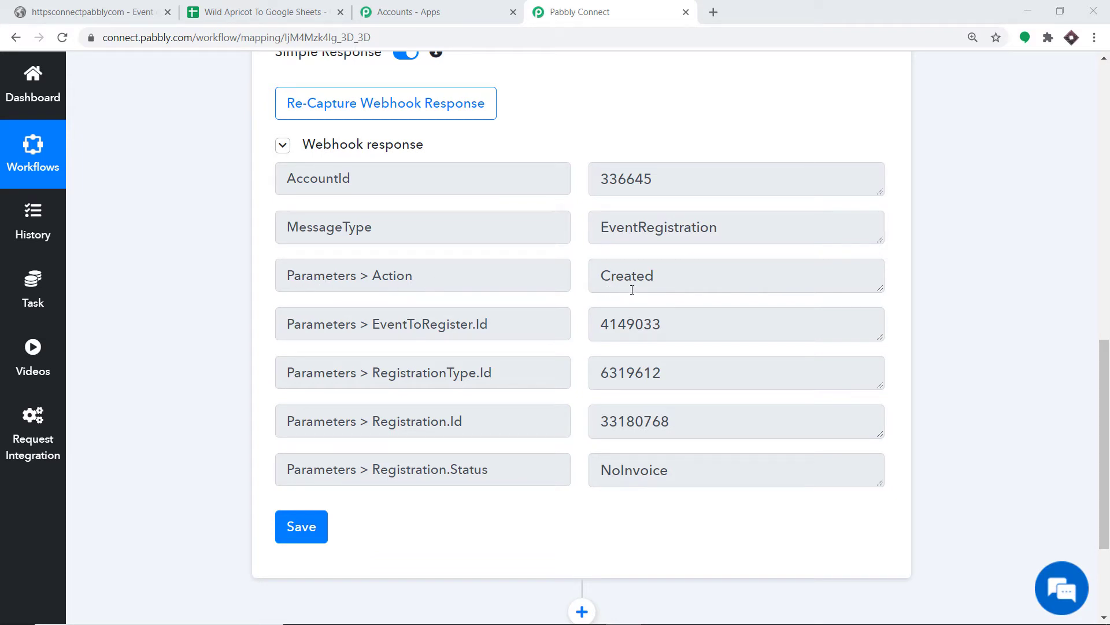
scroll(643, 289, up, 10)
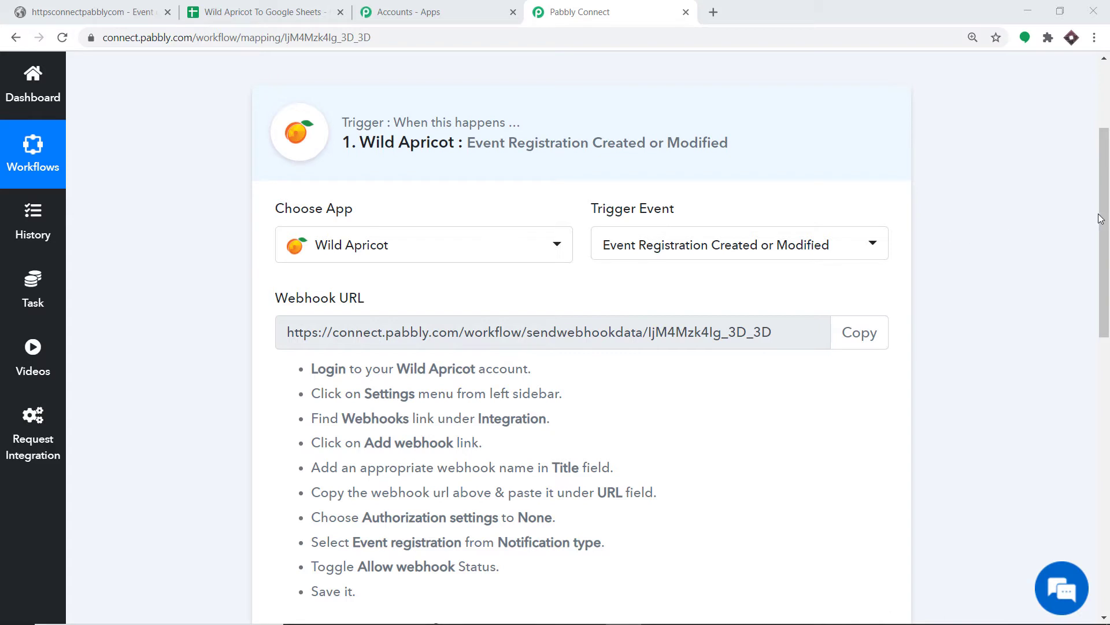
drag(1102, 220, 1106, 265)
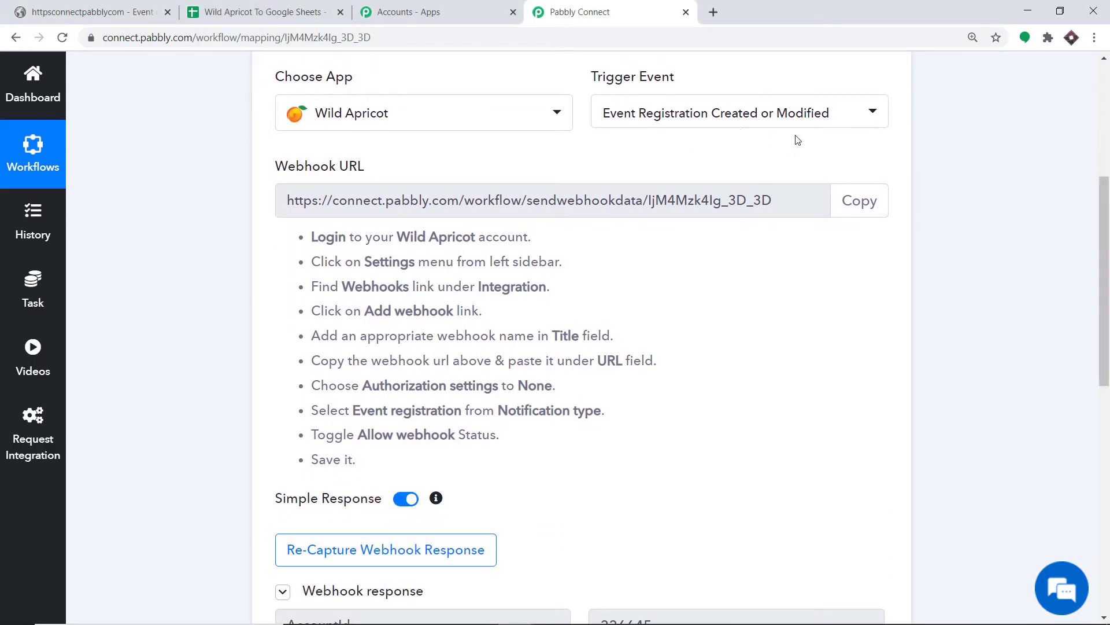
drag(1105, 217, 1101, 394)
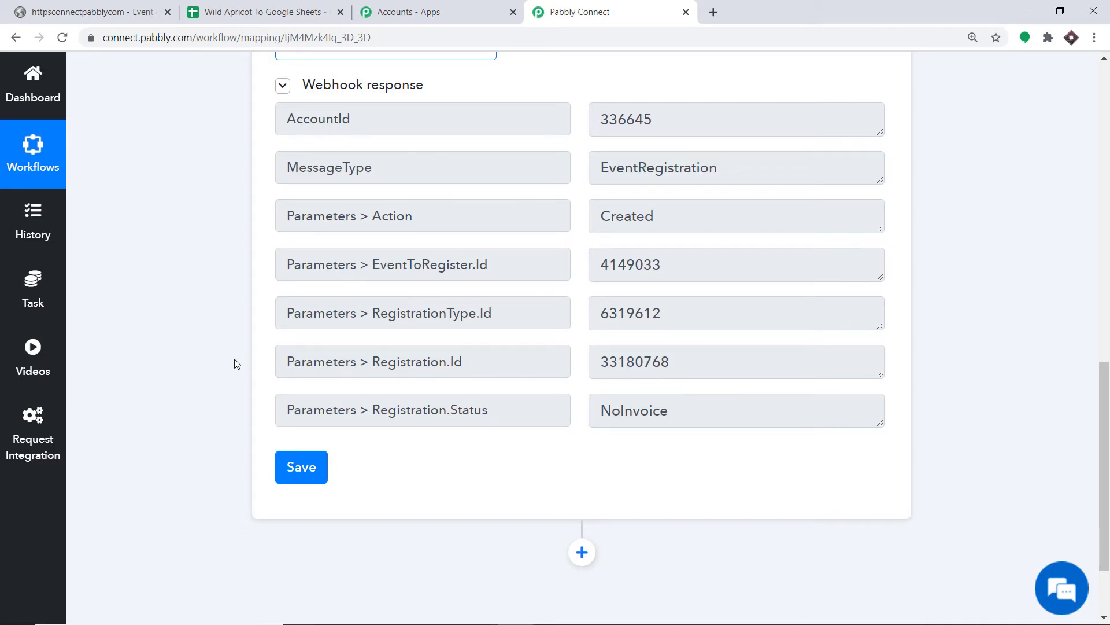
drag(1105, 414, 1106, 456)
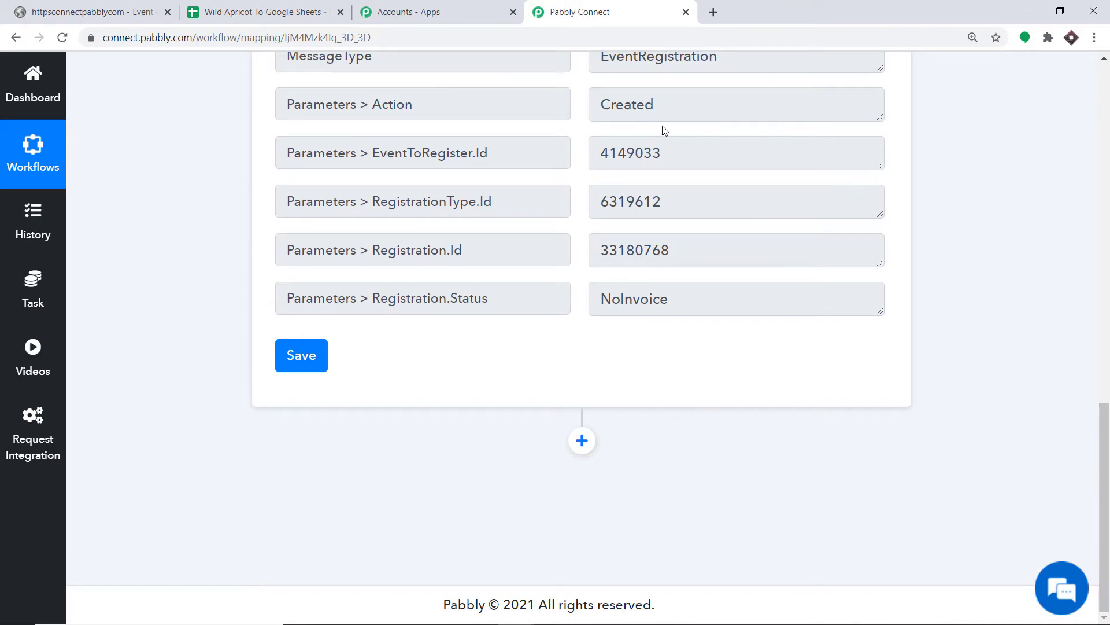
Step: Add a Wild Apricot step after the trigger with action event Get Registration Details by Id
click(582, 441)
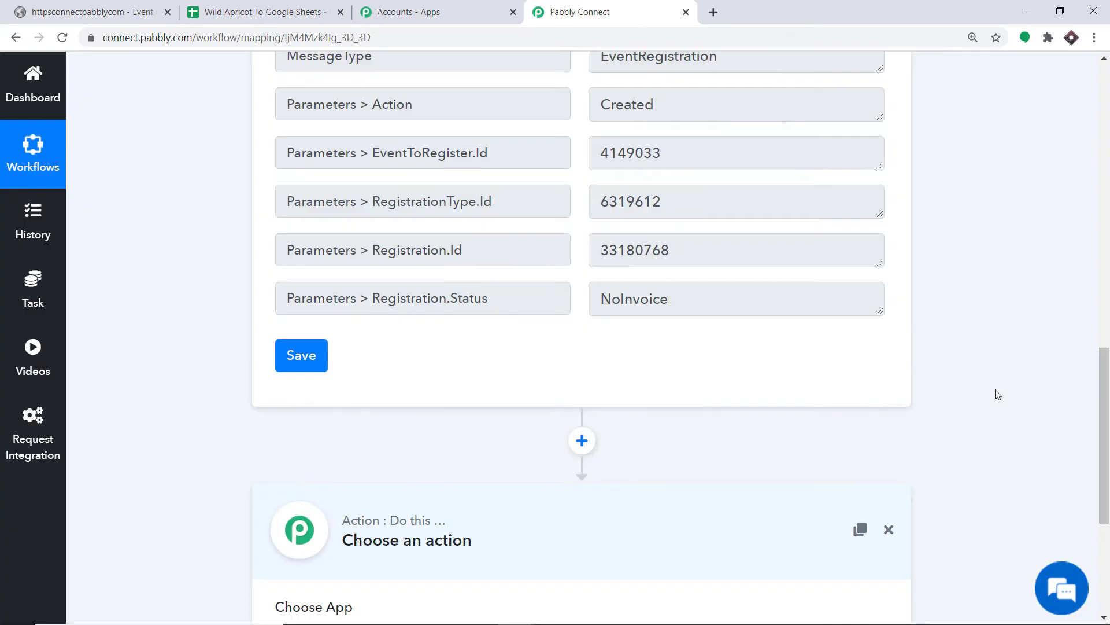
scroll(999, 394, down, 5)
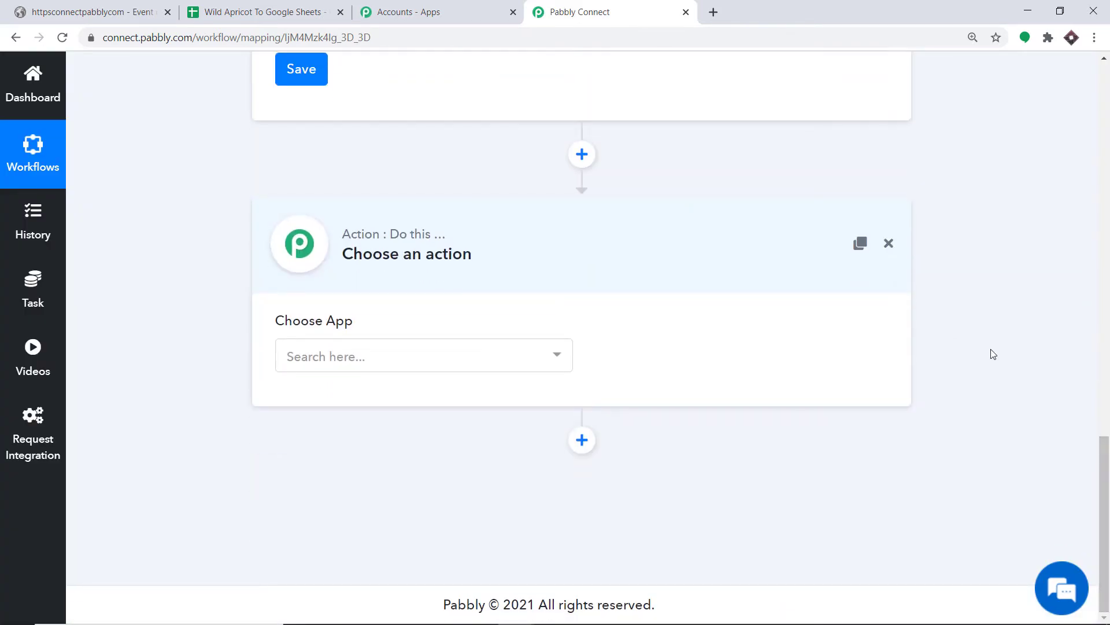
click(417, 363)
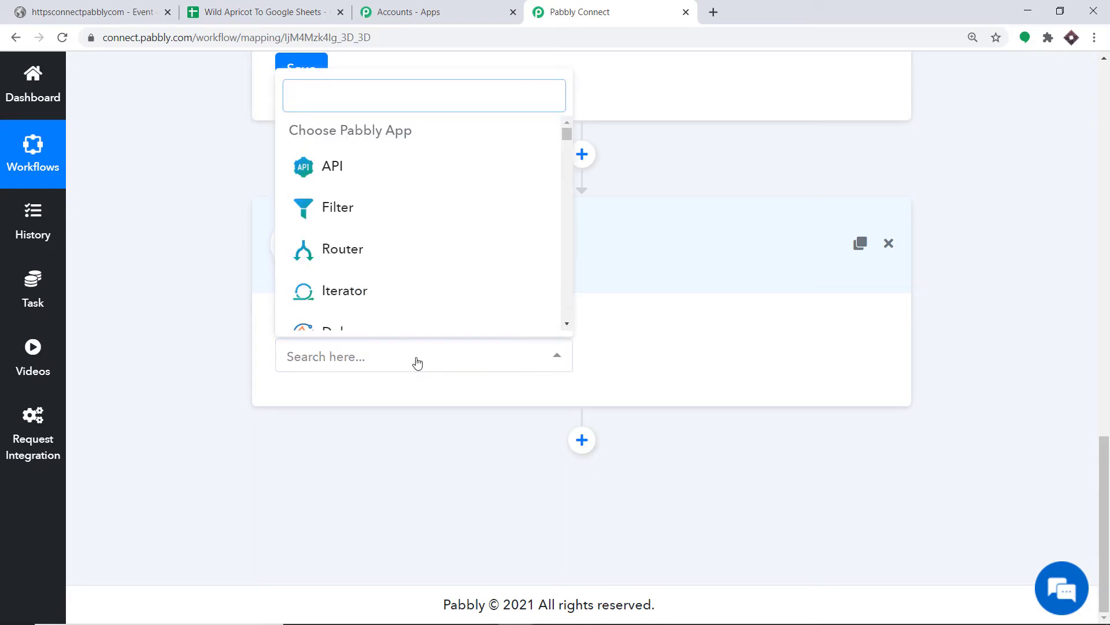
text(w)
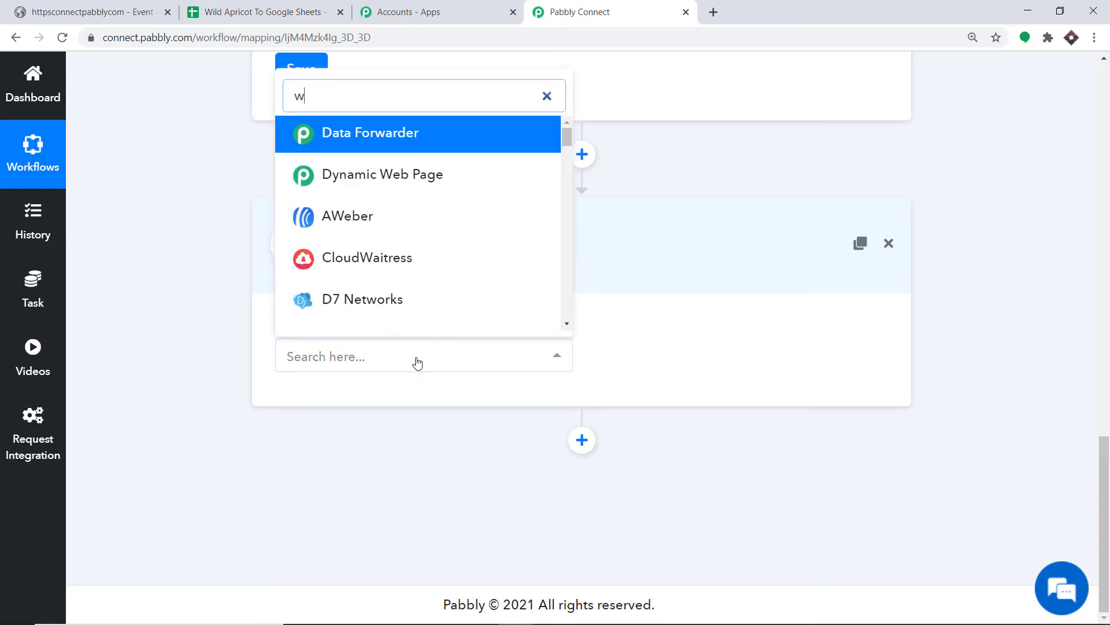
text(ild)
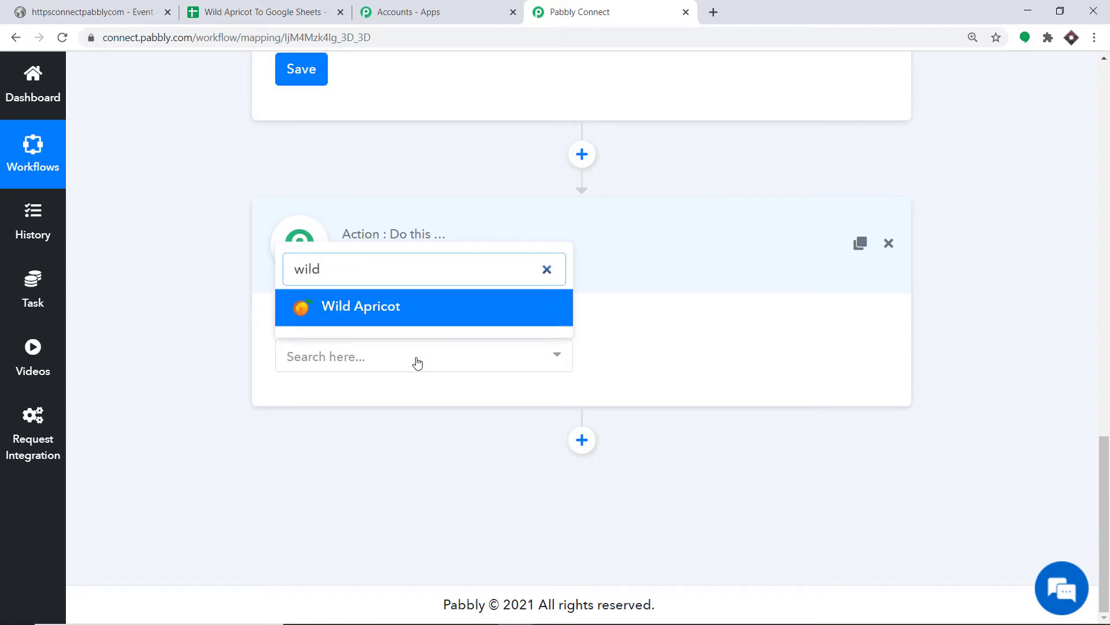
click(436, 315)
click(757, 363)
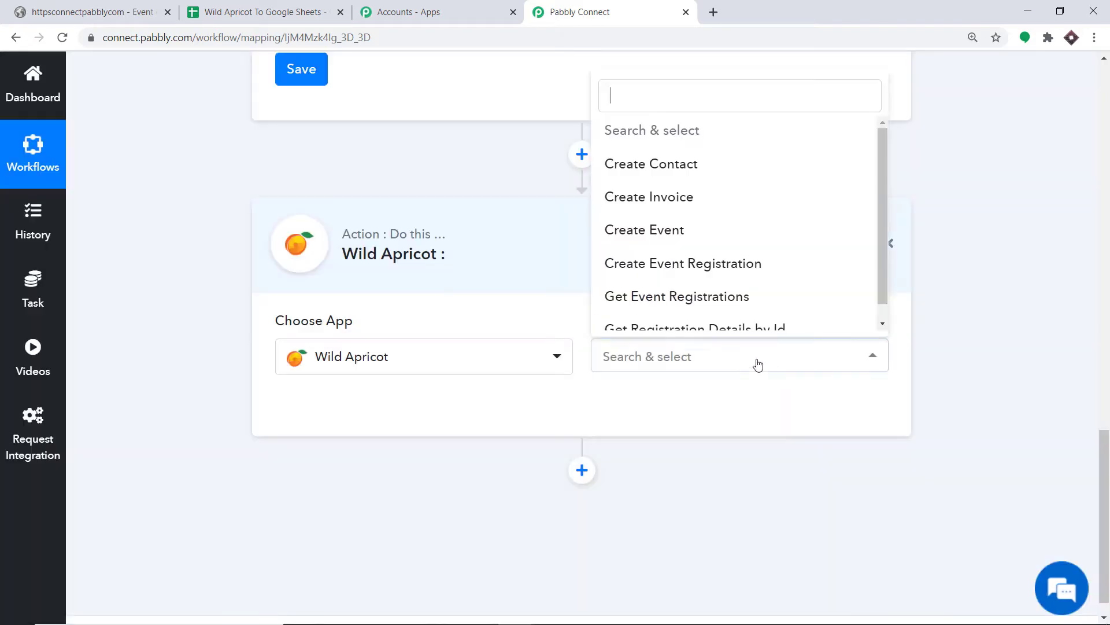
scroll(752, 283, down, 1)
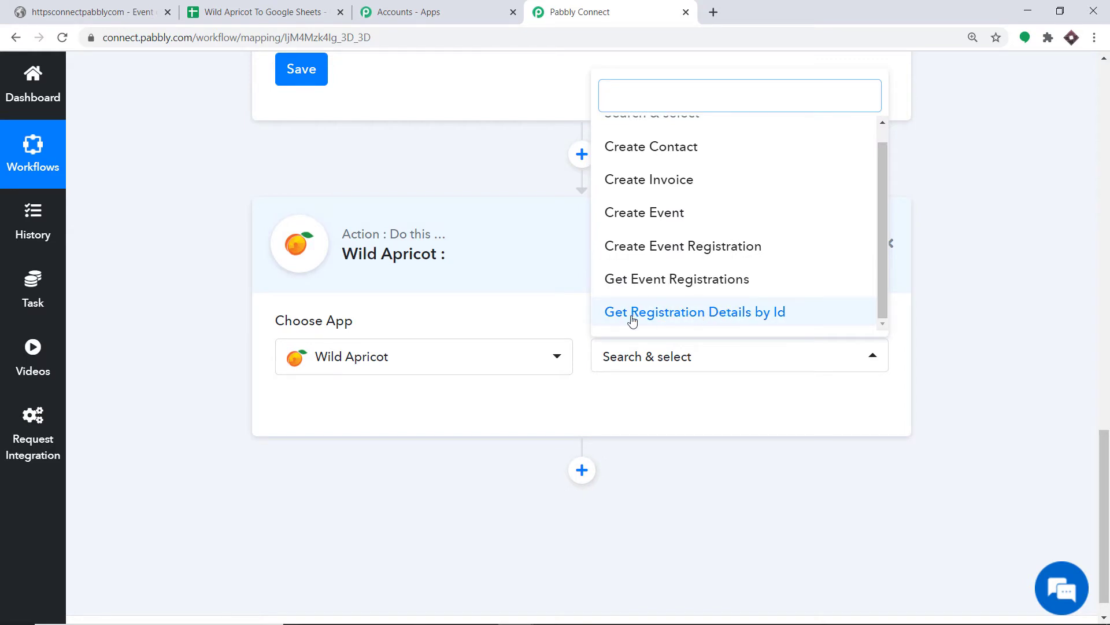
click(650, 320)
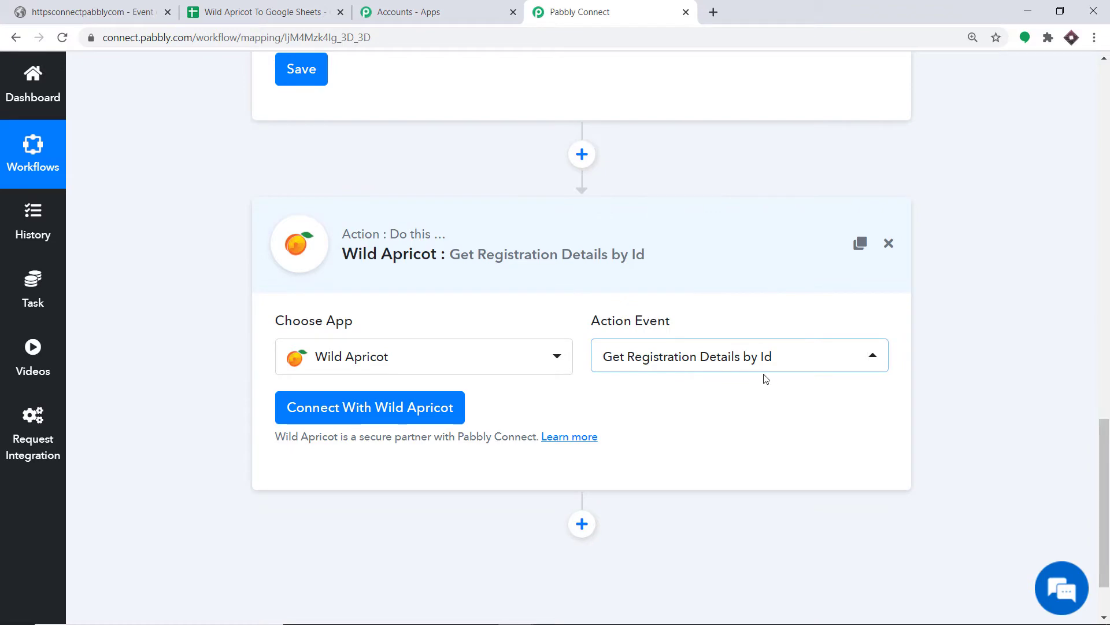
click(363, 412)
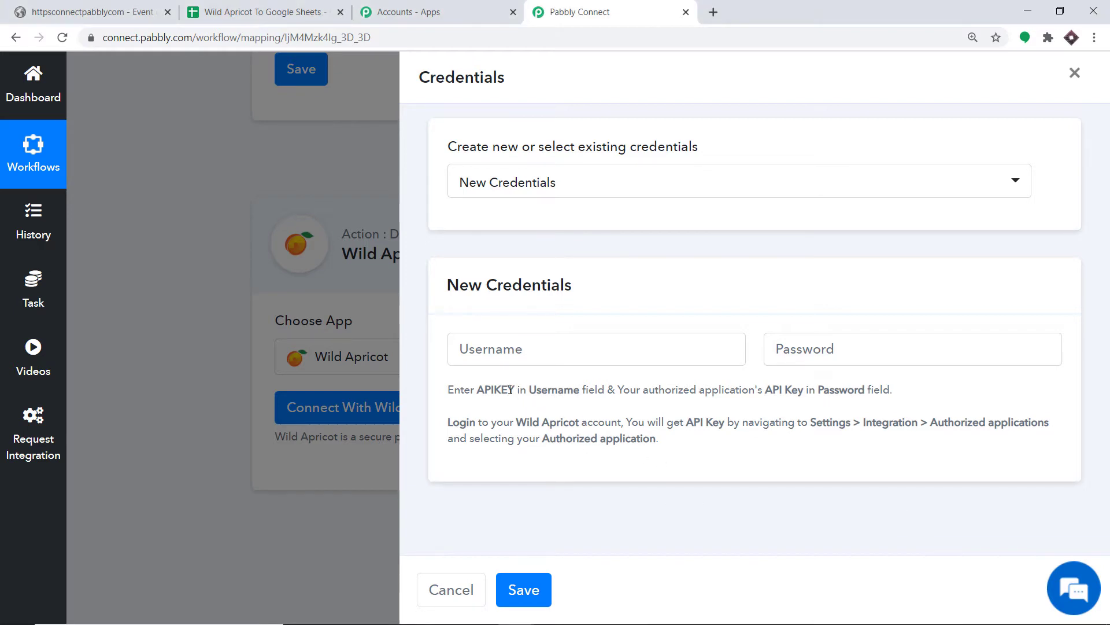
Step: Copy 'APIKEY' from the credentials help text into the Username field
drag(511, 389, 481, 391)
key(ctrl+c)
right_click(480, 391)
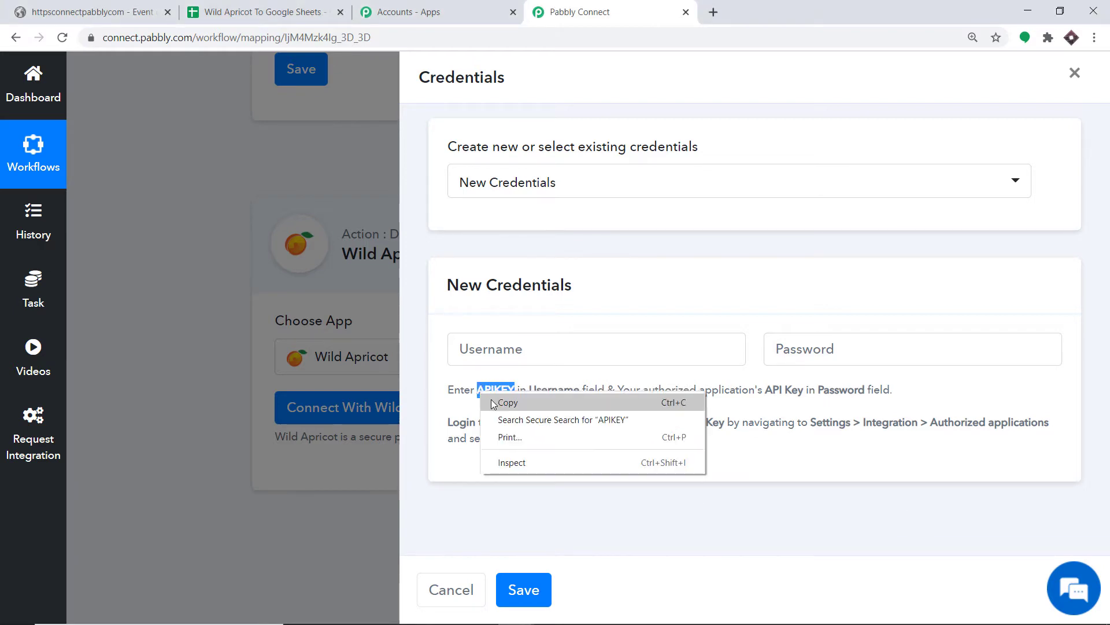
click(496, 400)
click(507, 353)
right_click(508, 354)
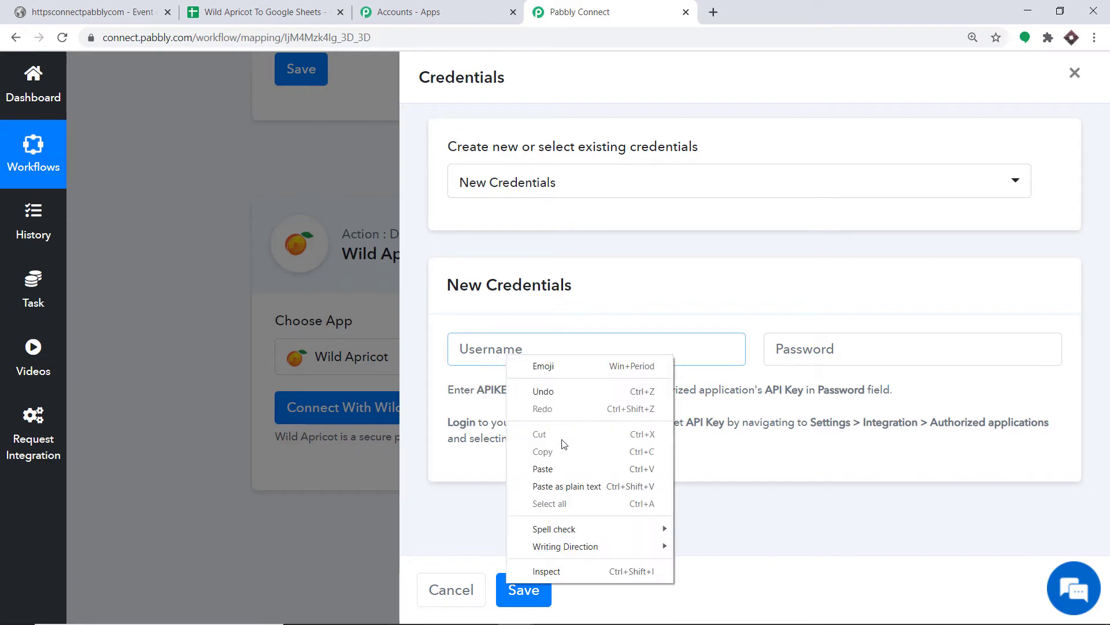
click(547, 470)
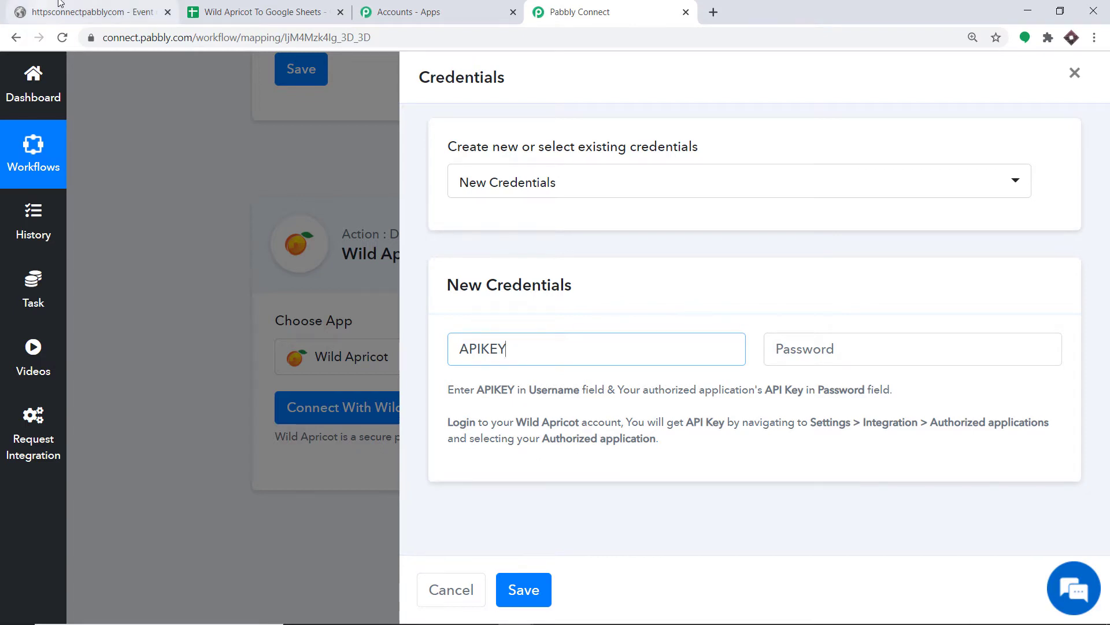
click(92, 12)
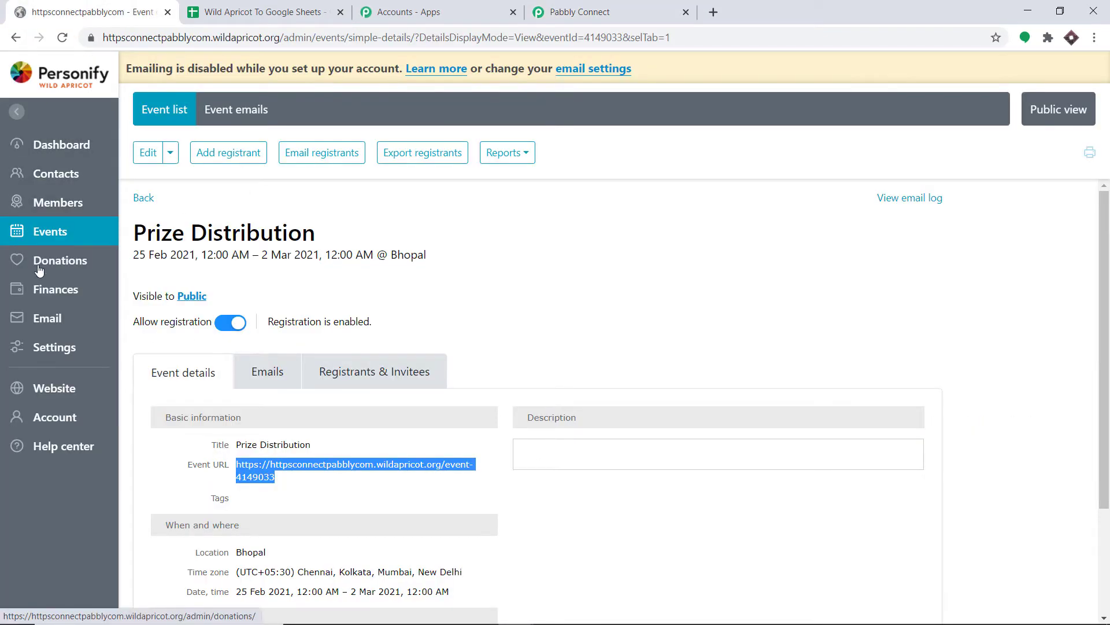
Step: Copy the Pabbly Connect app's API key from Wild Apricot's Settings > Authorized applications
click(47, 352)
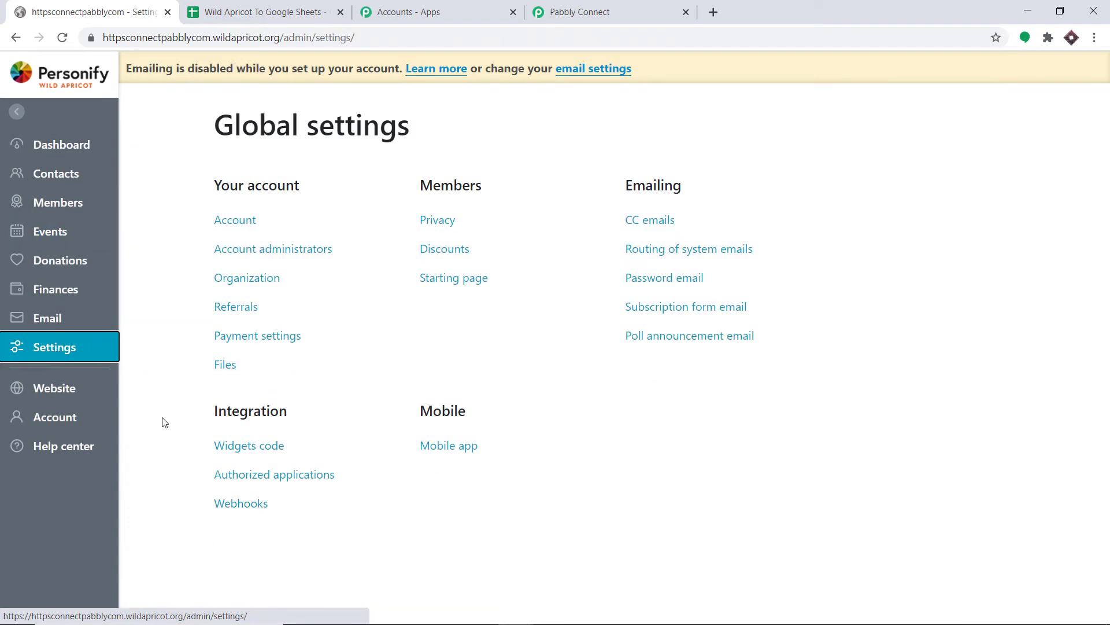
click(249, 475)
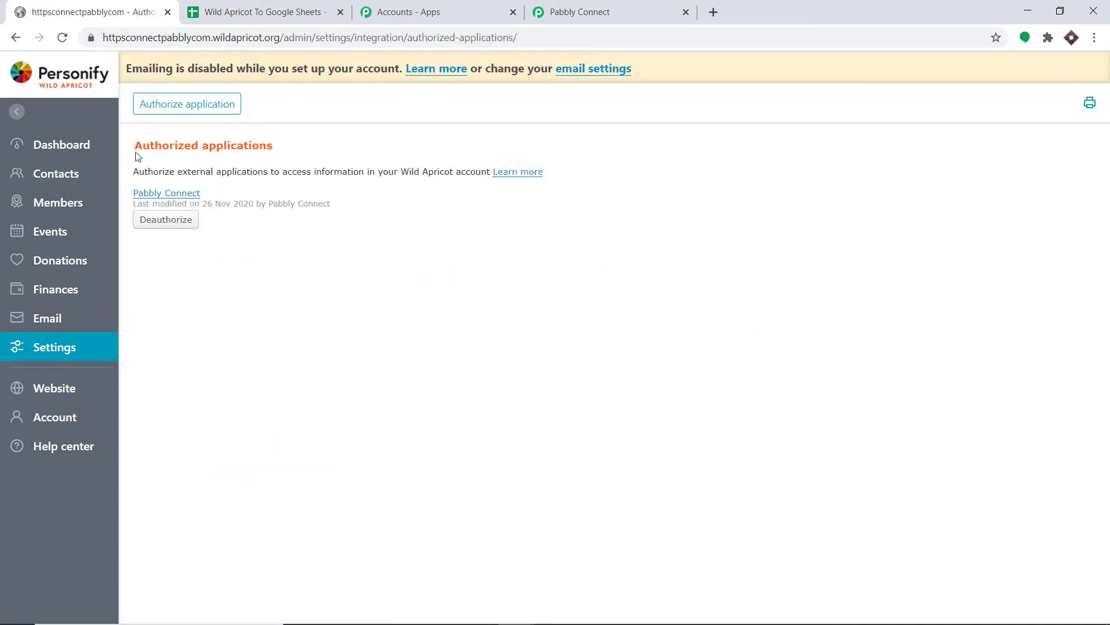
click(154, 196)
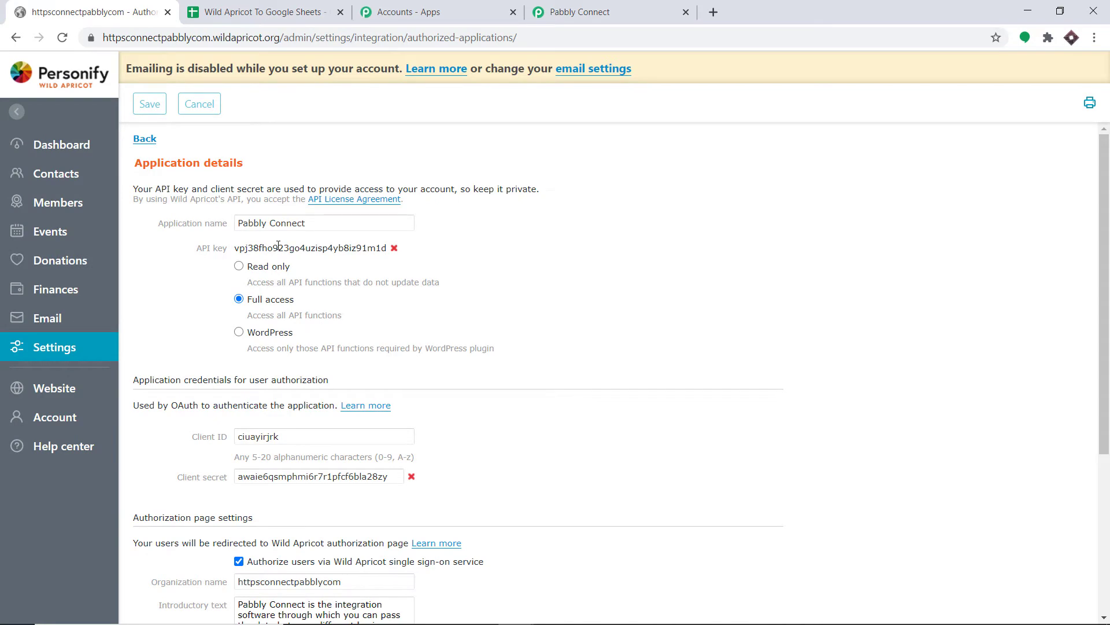
double_click(278, 245)
right_click(278, 243)
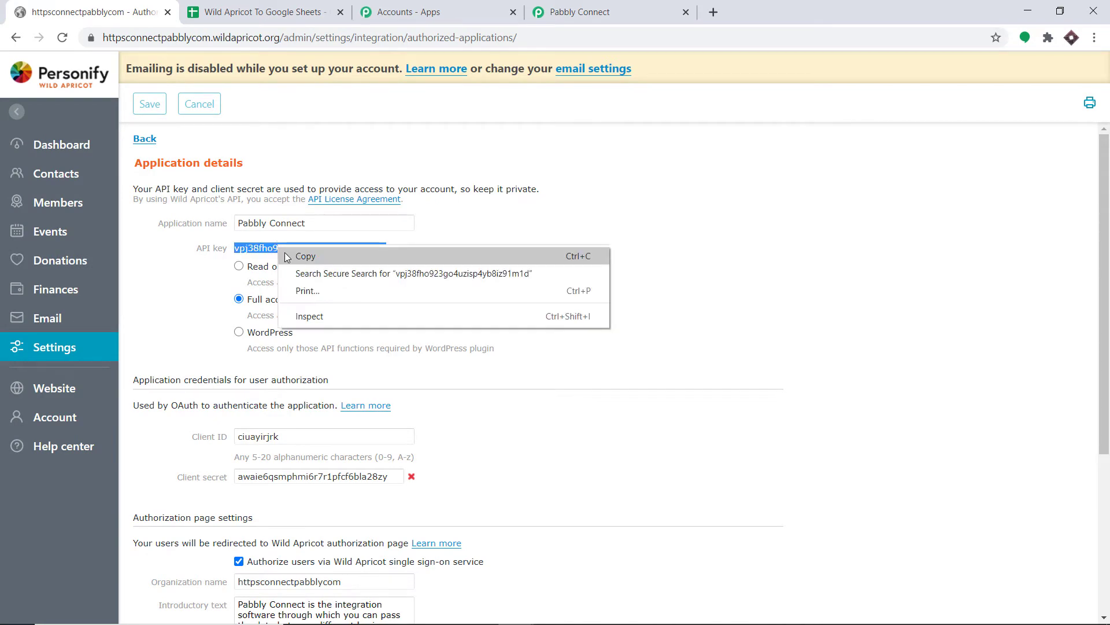
click(303, 253)
click(578, 12)
Step: Paste the API key as the password and save the Wild Apricot credentials
click(795, 349)
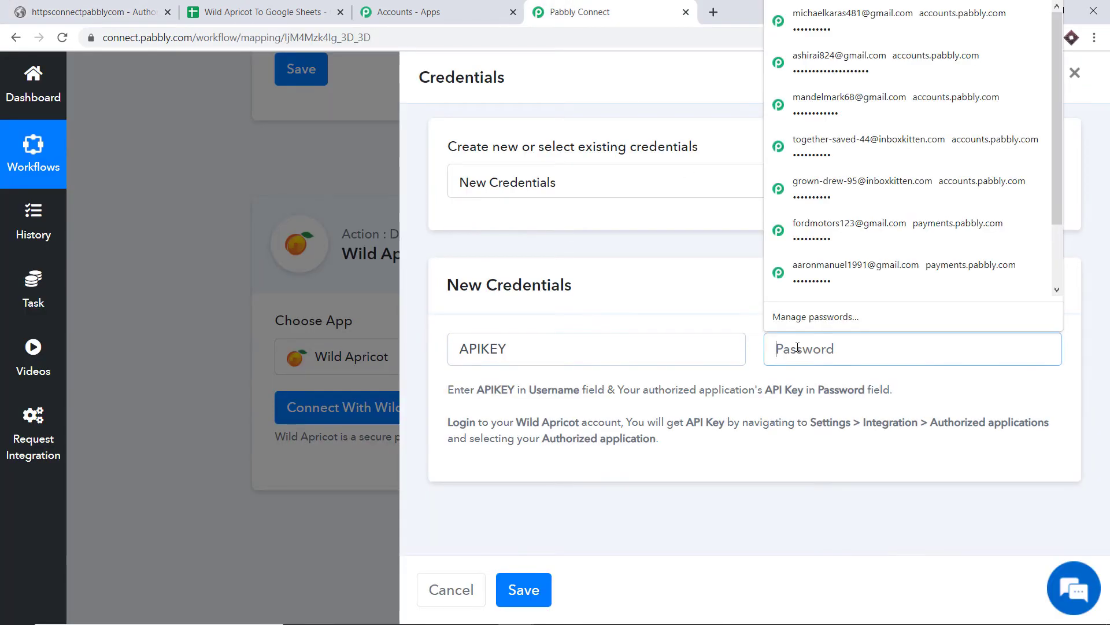
right_click(798, 349)
click(857, 503)
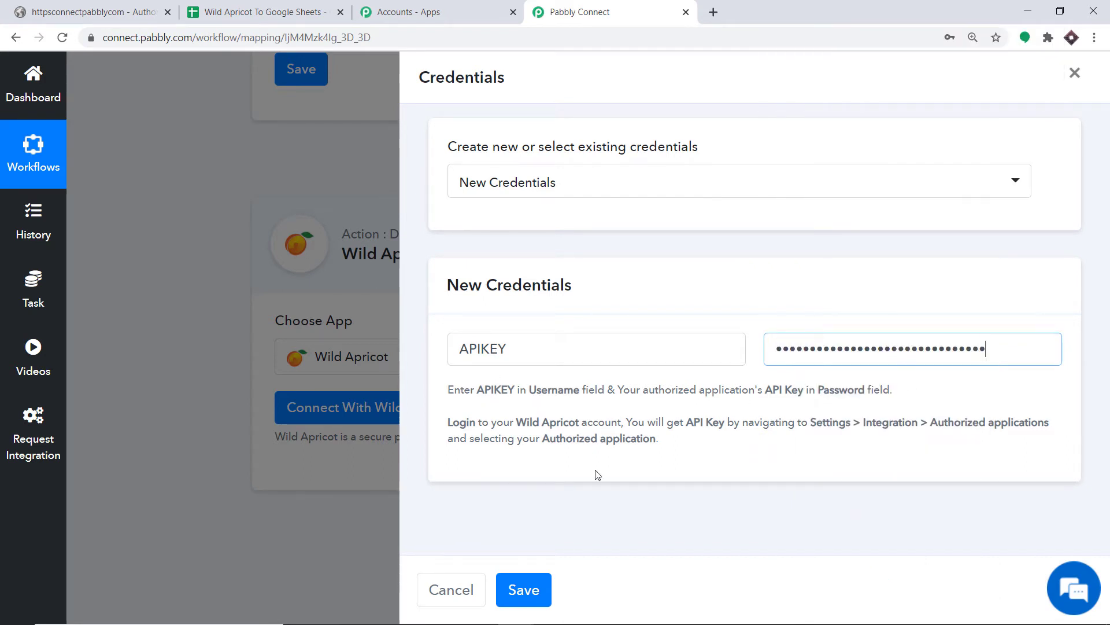
click(541, 594)
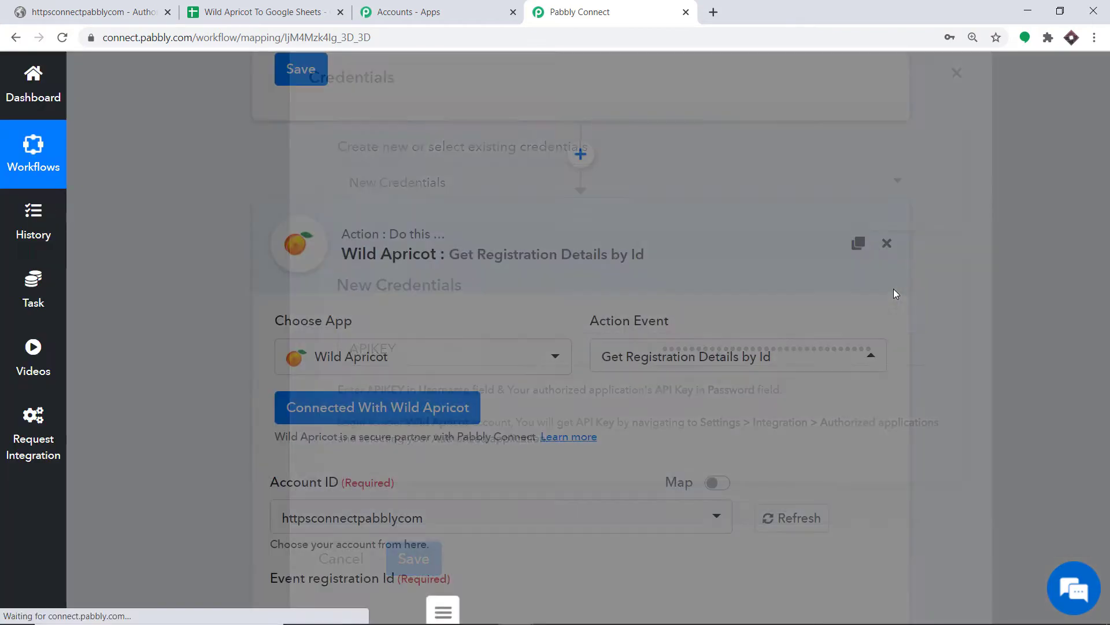
Step: Replace the fixed Account ID 336645 with the trigger's mapped AccountId
scroll(895, 290, down, 4)
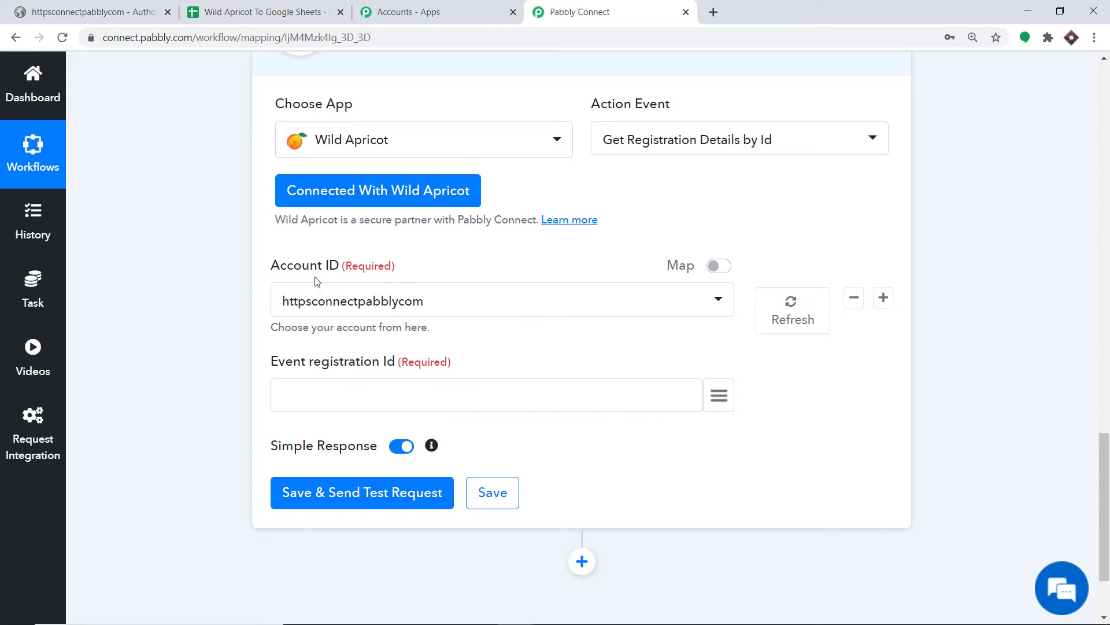
click(719, 266)
drag(332, 296, 254, 312)
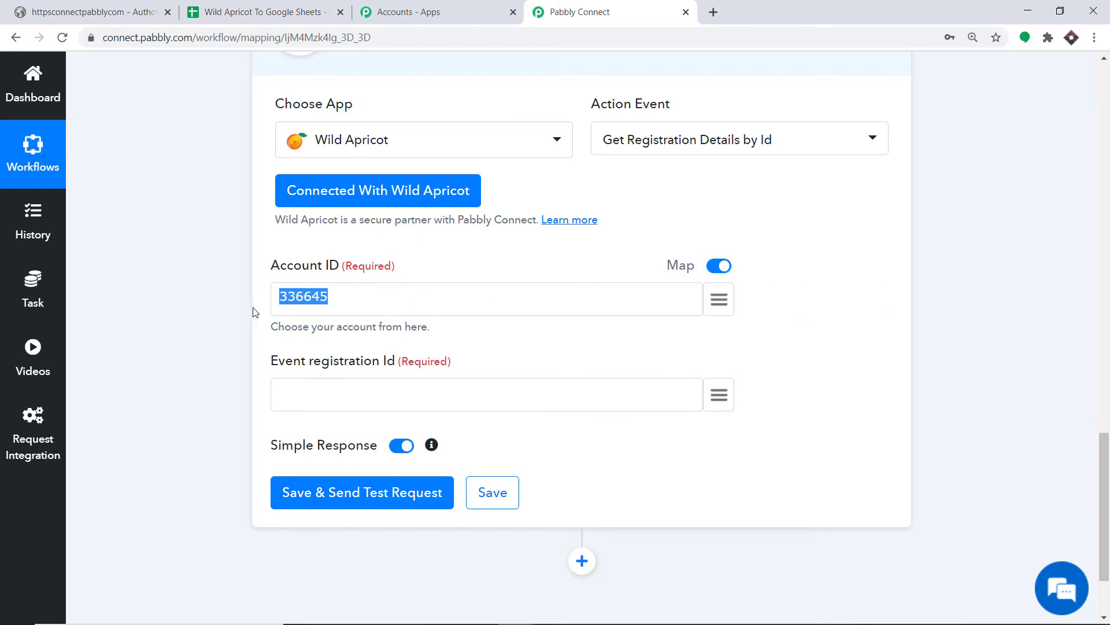
key(BackSpace)
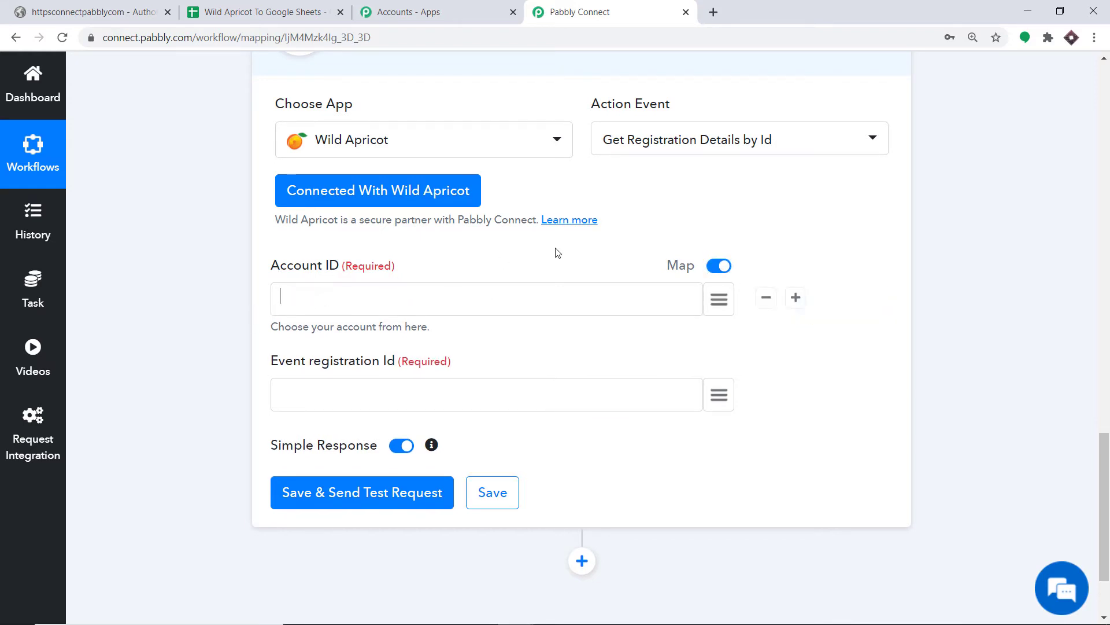
click(1105, 242)
click(1106, 241)
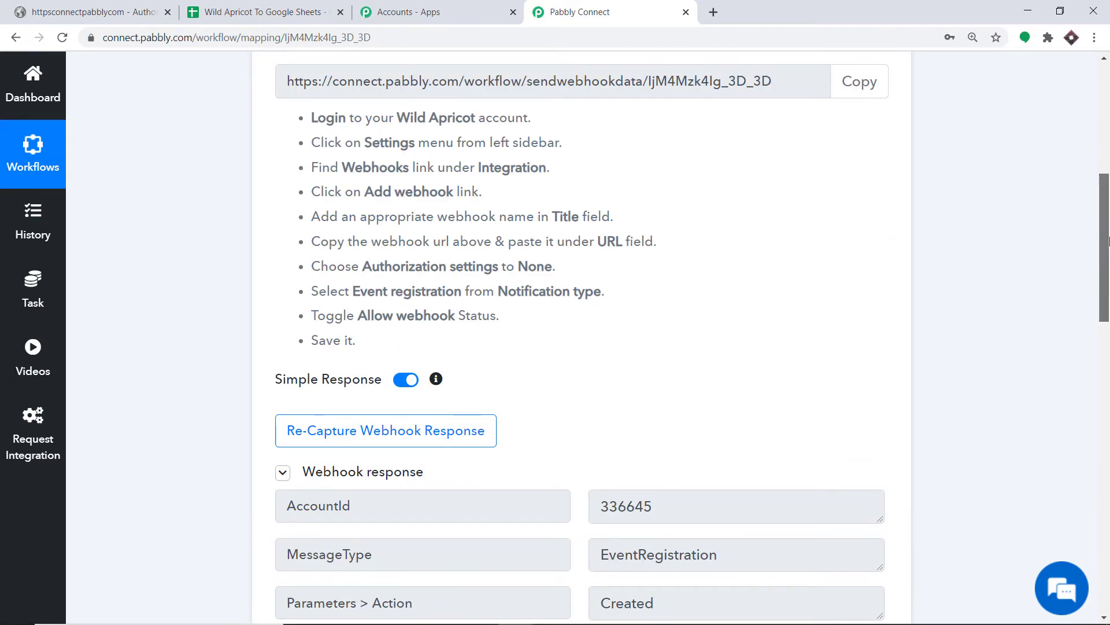
scroll(1070, 289, down, 3)
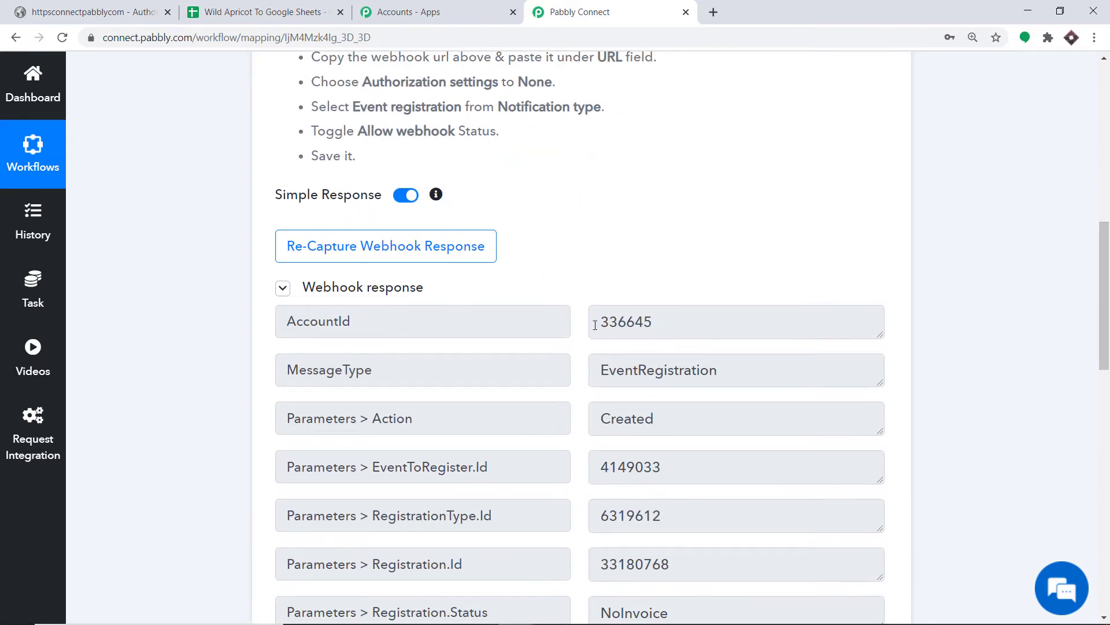
scroll(1074, 467, down, 12)
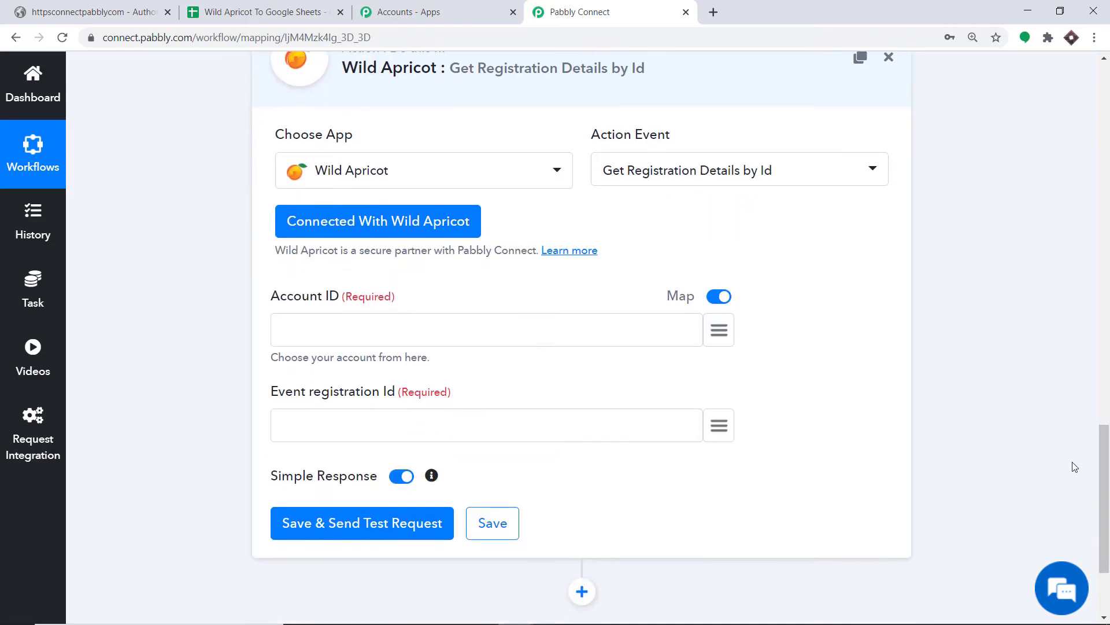
click(683, 330)
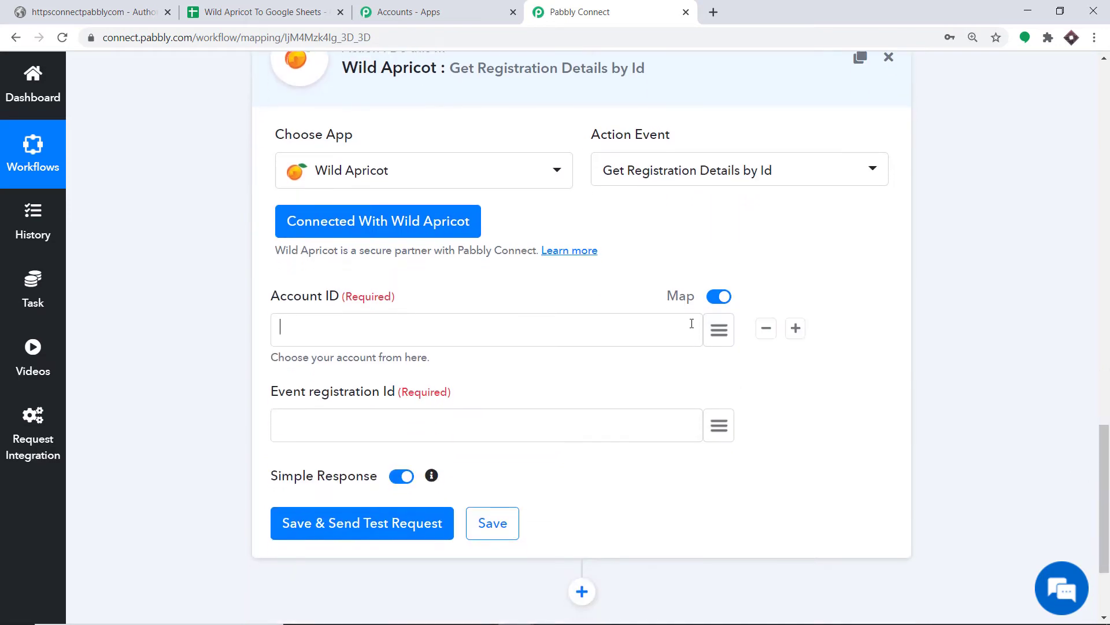
click(720, 331)
click(1108, 231)
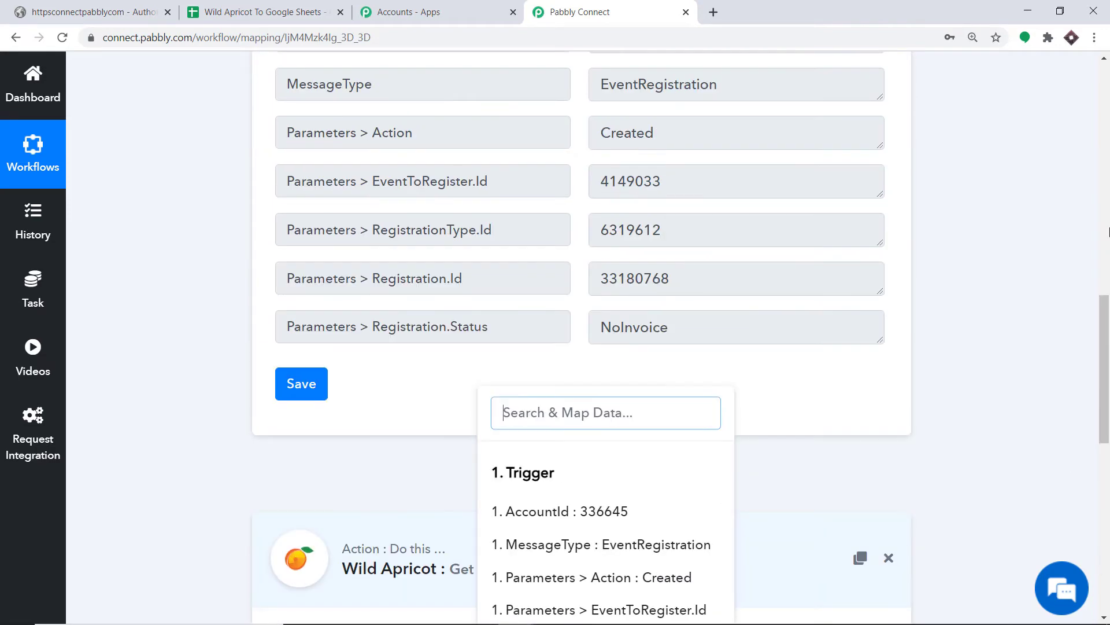
scroll(712, 166, up, 3)
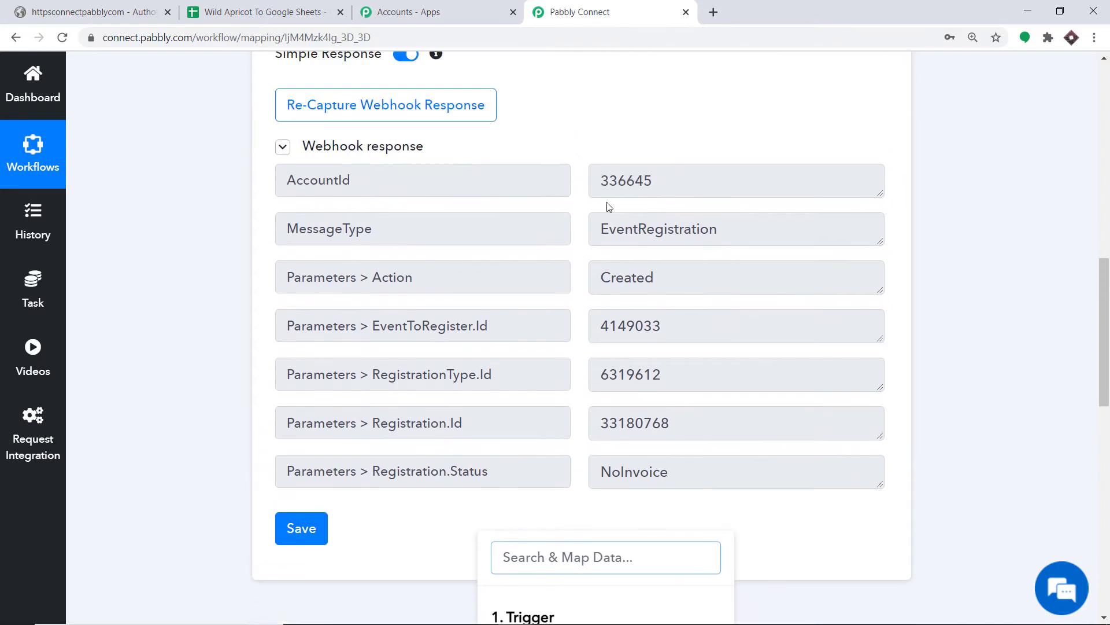
scroll(609, 206, down, 10)
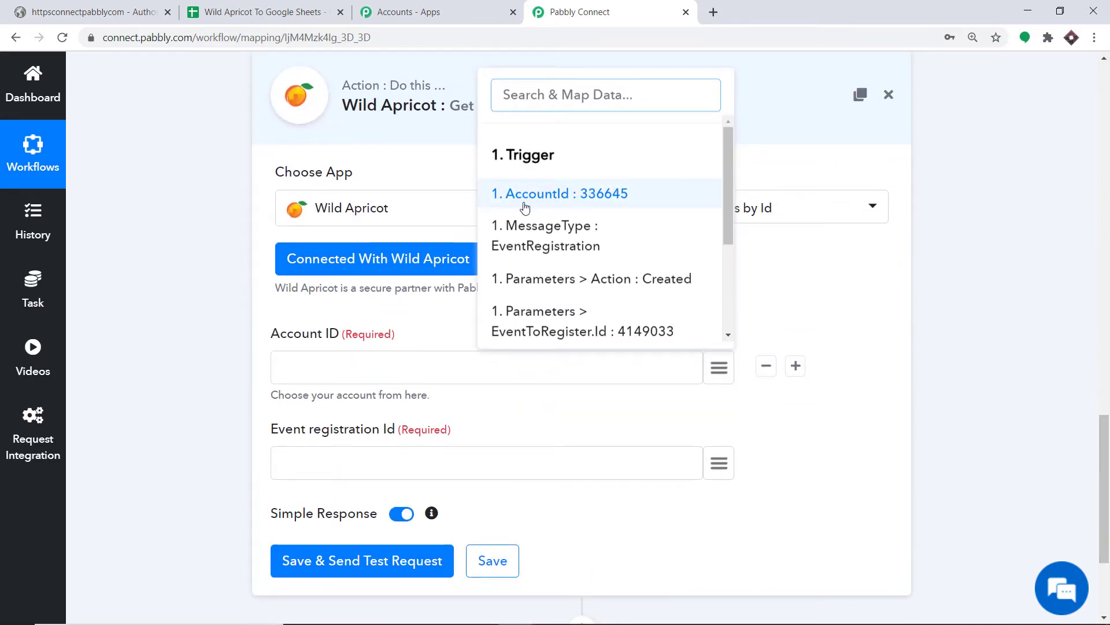
click(584, 202)
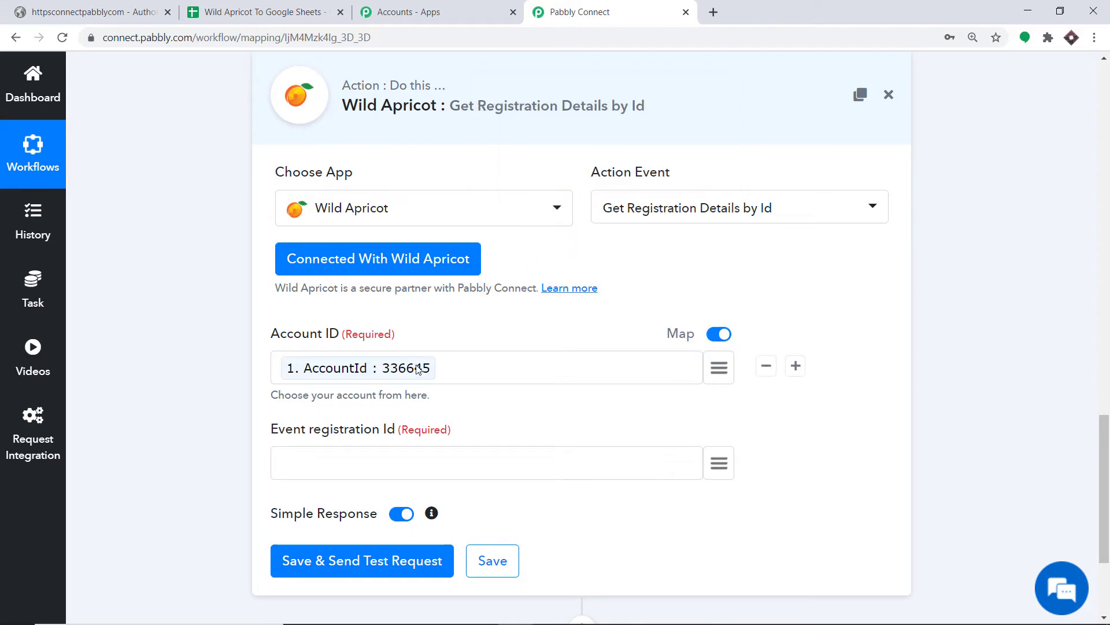
Step: Map the trigger's Registration.Id into the Event registration Id field
click(455, 353)
scroll(448, 347, down, 2)
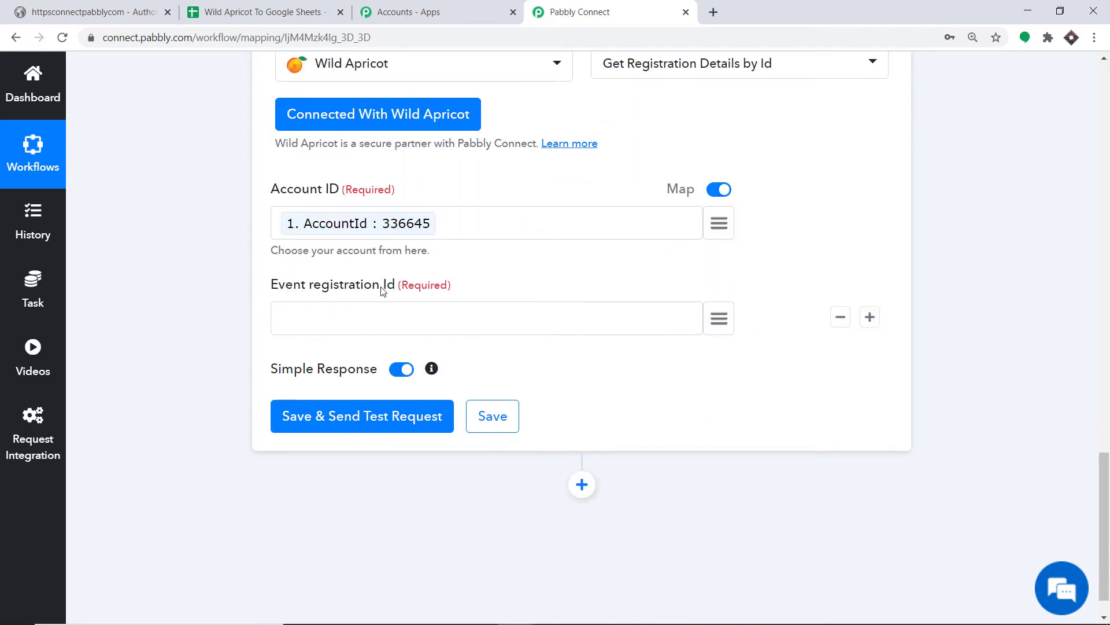
click(720, 322)
scroll(648, 480, down, 3)
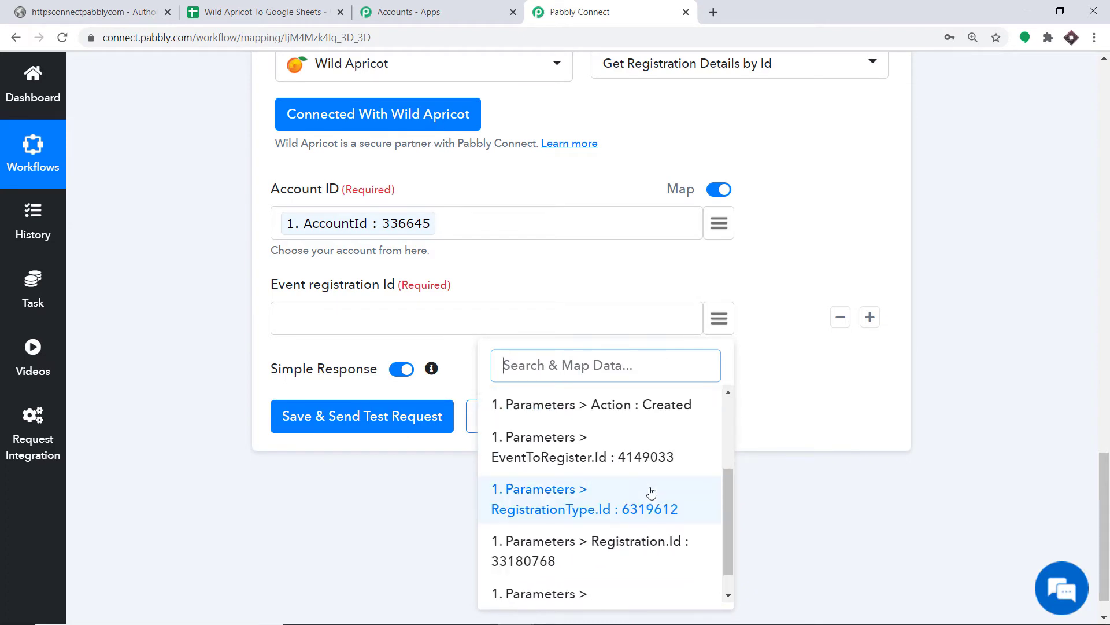
click(616, 528)
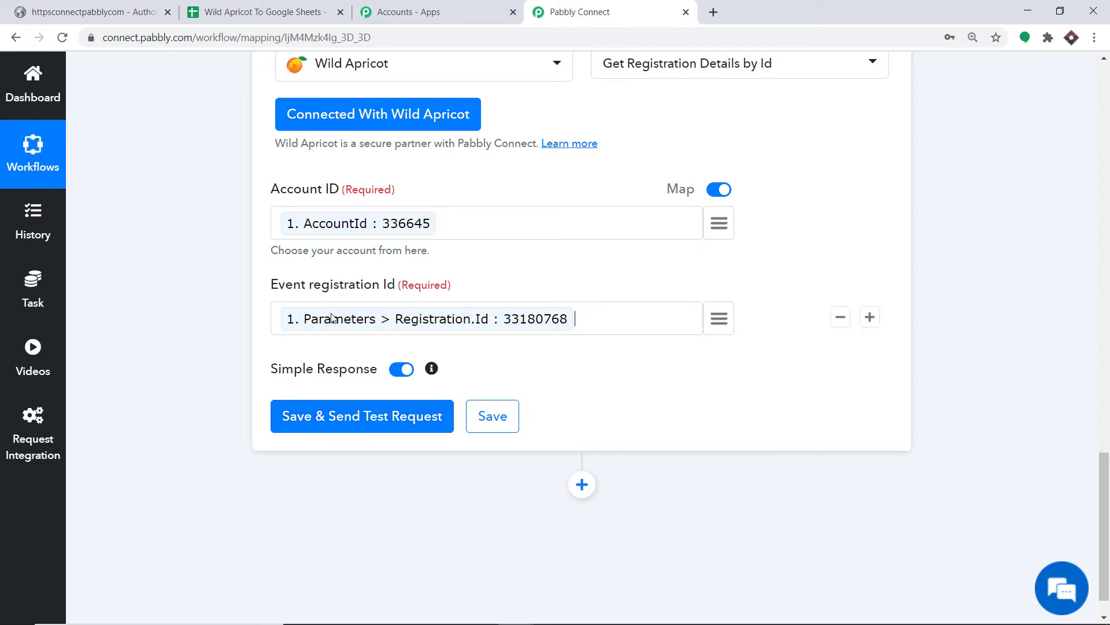
click(601, 322)
Step: Save and send a test request, then review the returned name, email, phone, date and RSVP fields
click(335, 429)
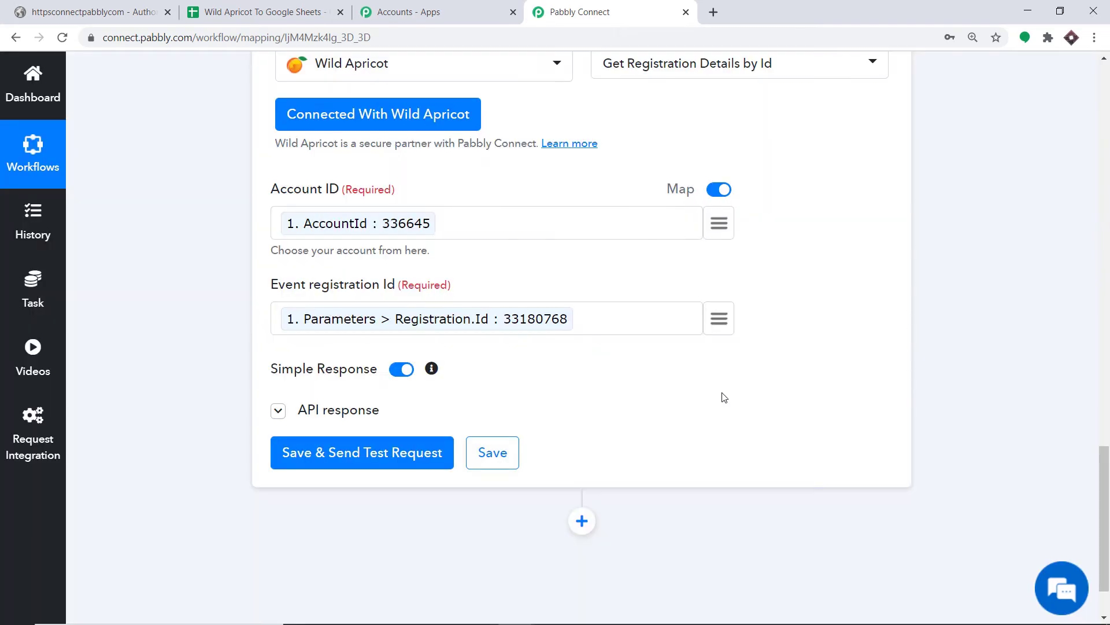
drag(1108, 407, 1108, 473)
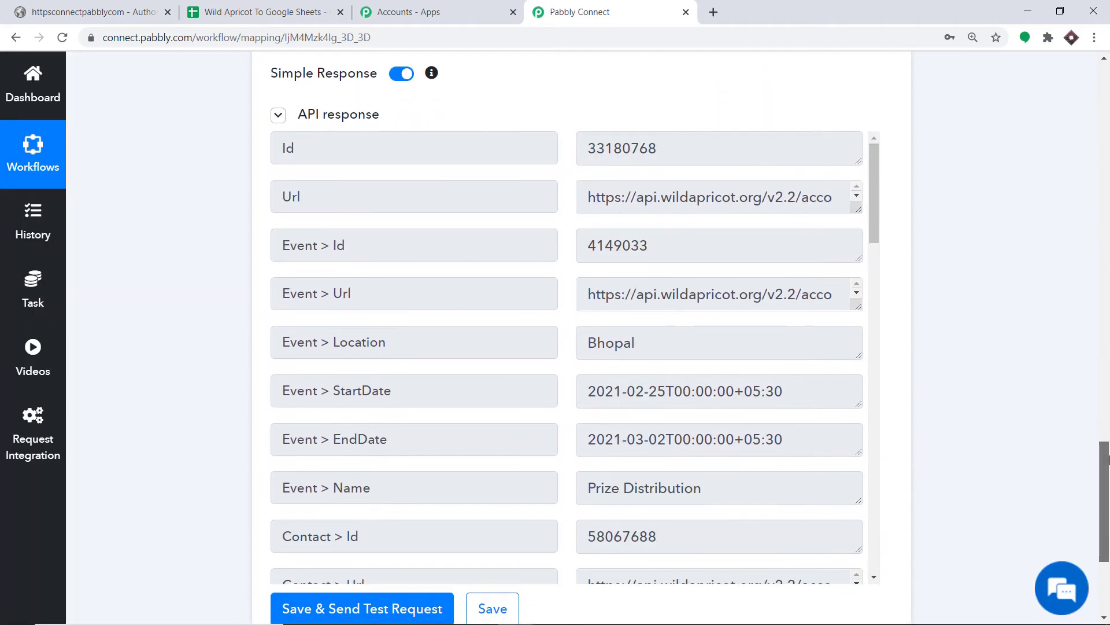
scroll(636, 225, down, 2)
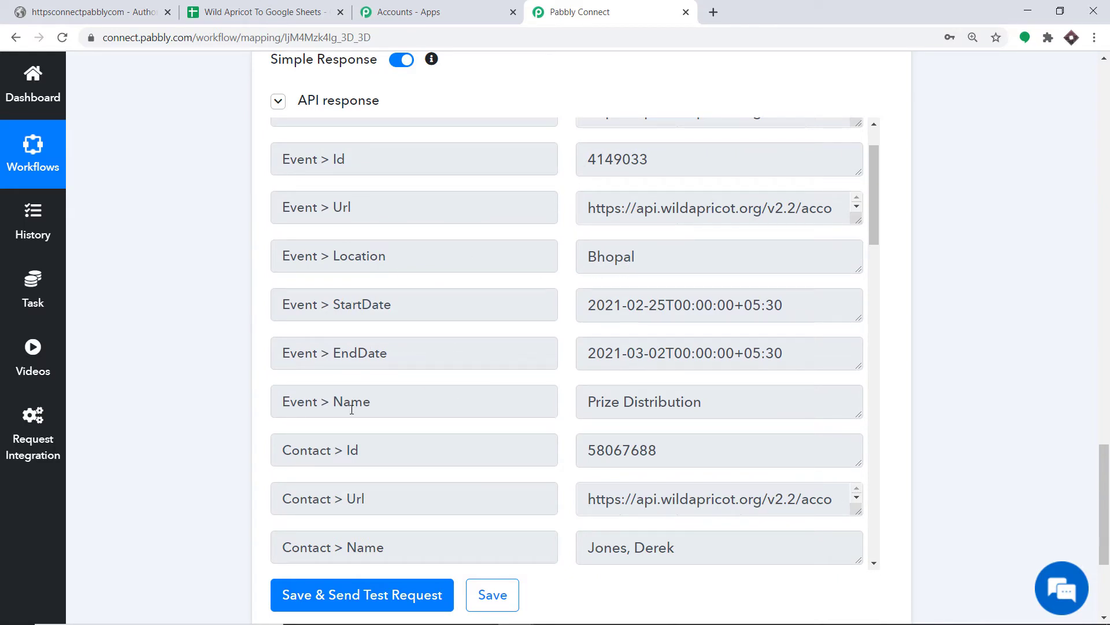
scroll(645, 402, down, 1)
scroll(602, 415, down, 2)
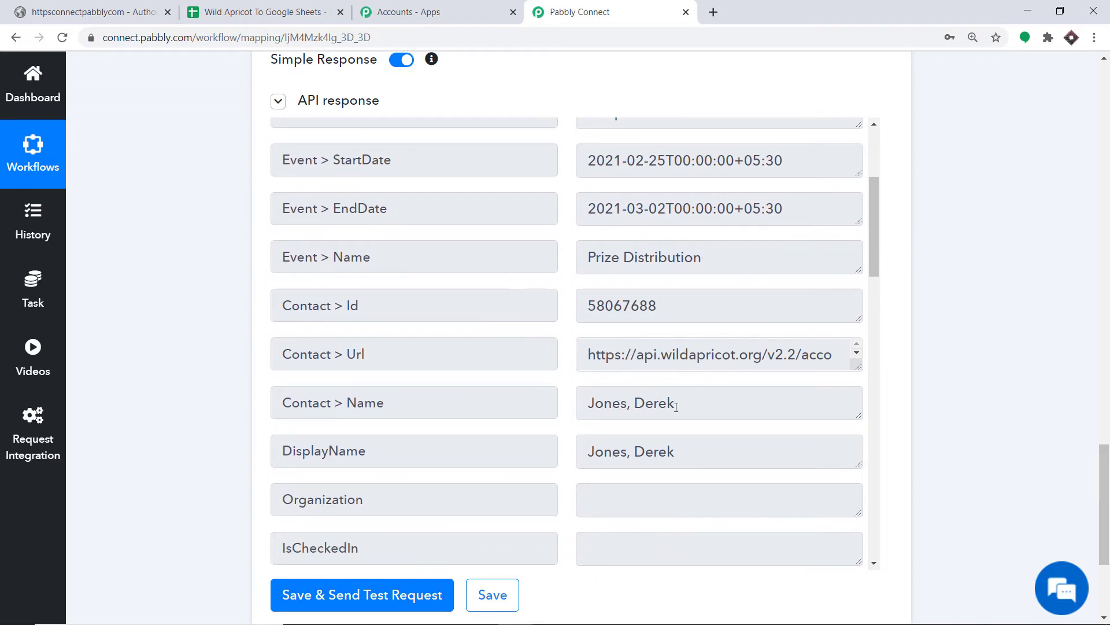
scroll(676, 407, down, 7)
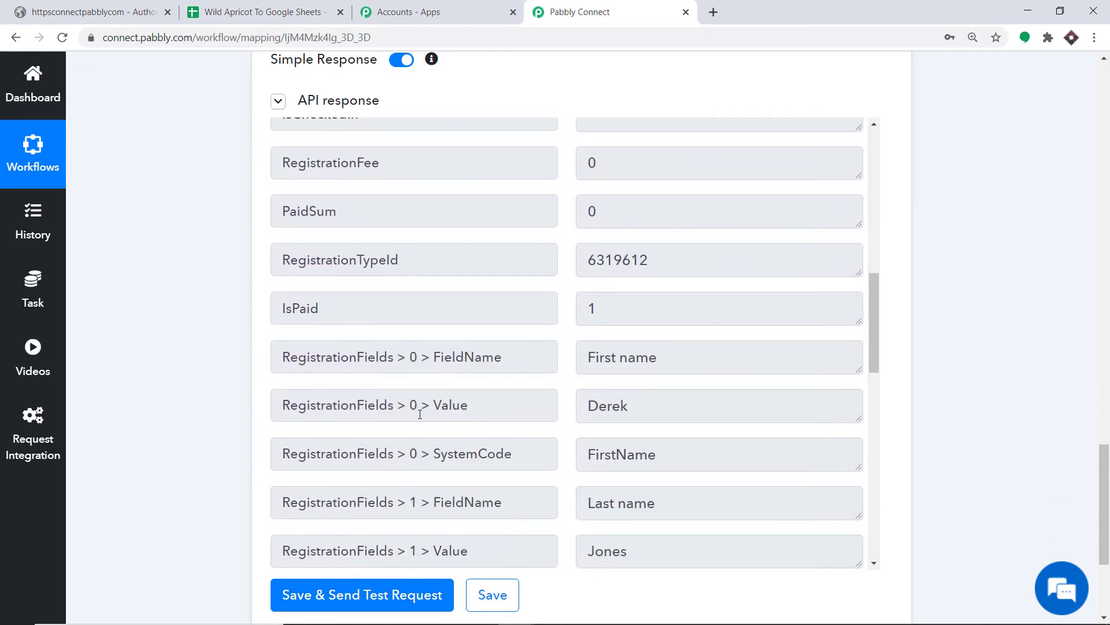
scroll(630, 406, down, 3)
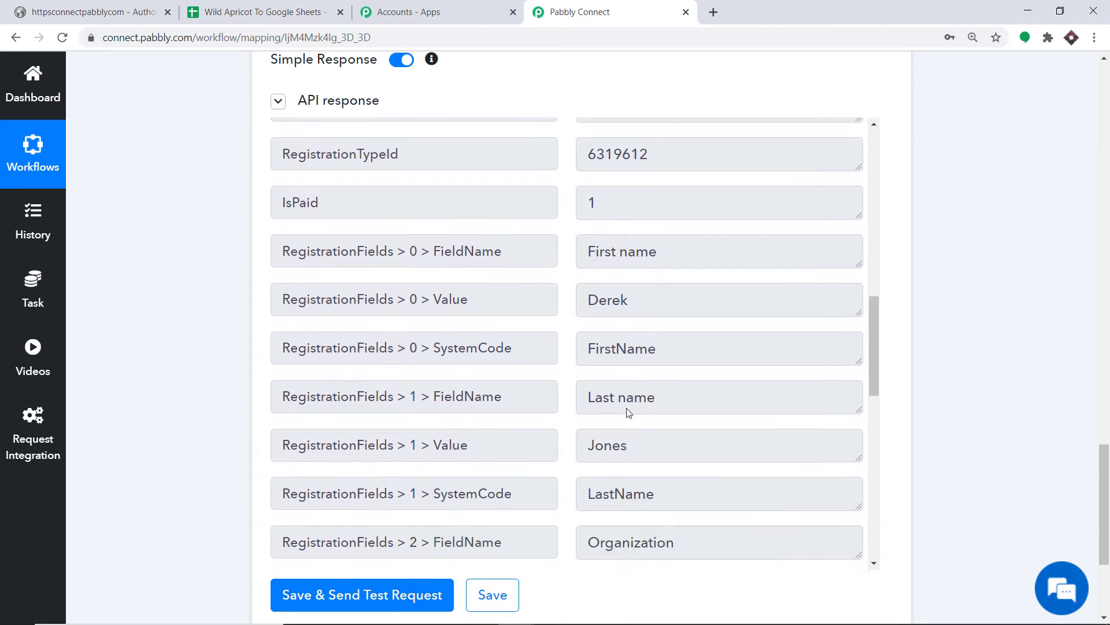
scroll(627, 417, down, 5)
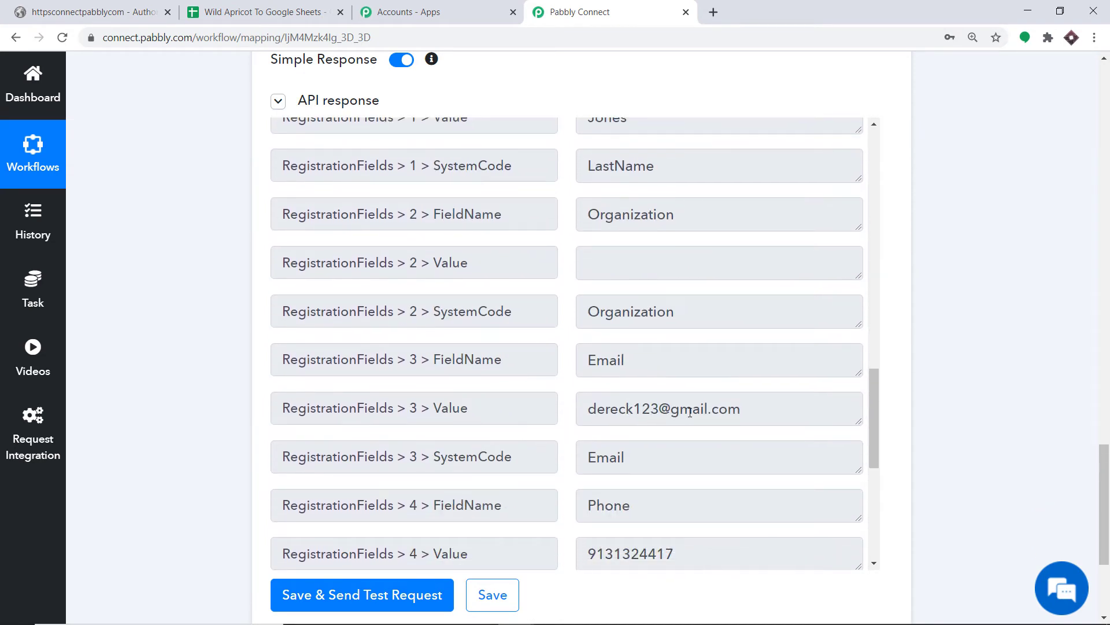
scroll(759, 411, down, 3)
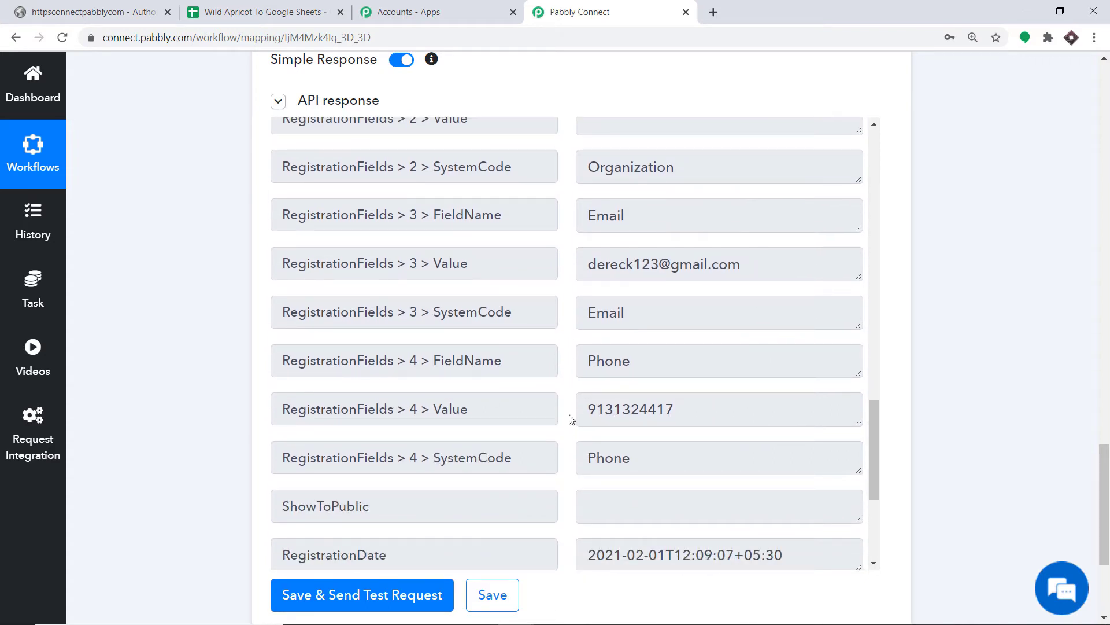
scroll(652, 413, down, 3)
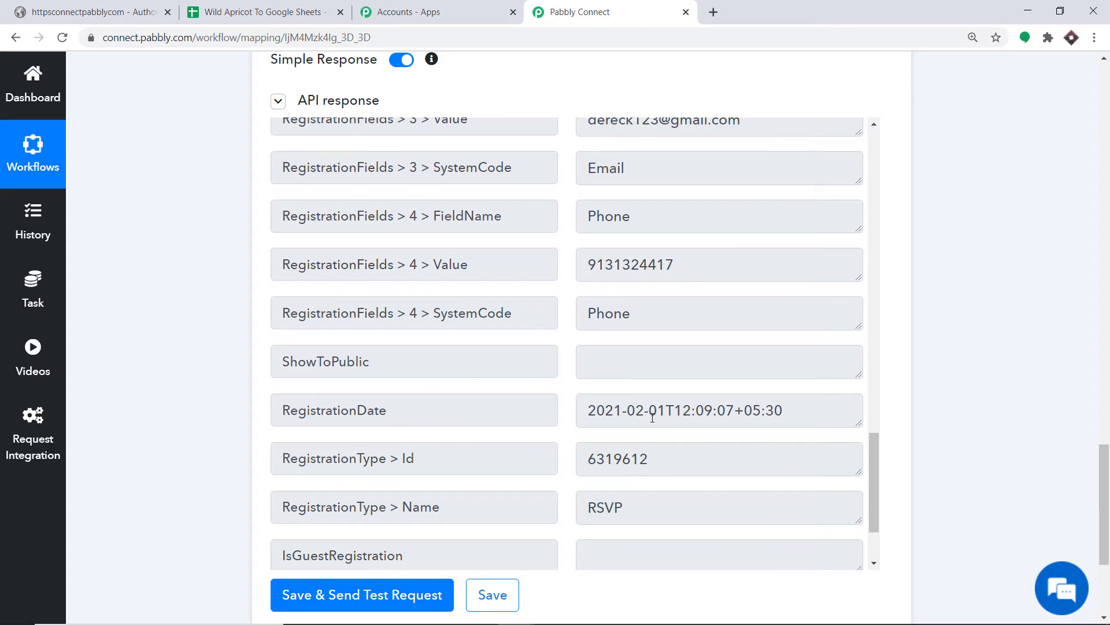
drag(1103, 506, 1104, 552)
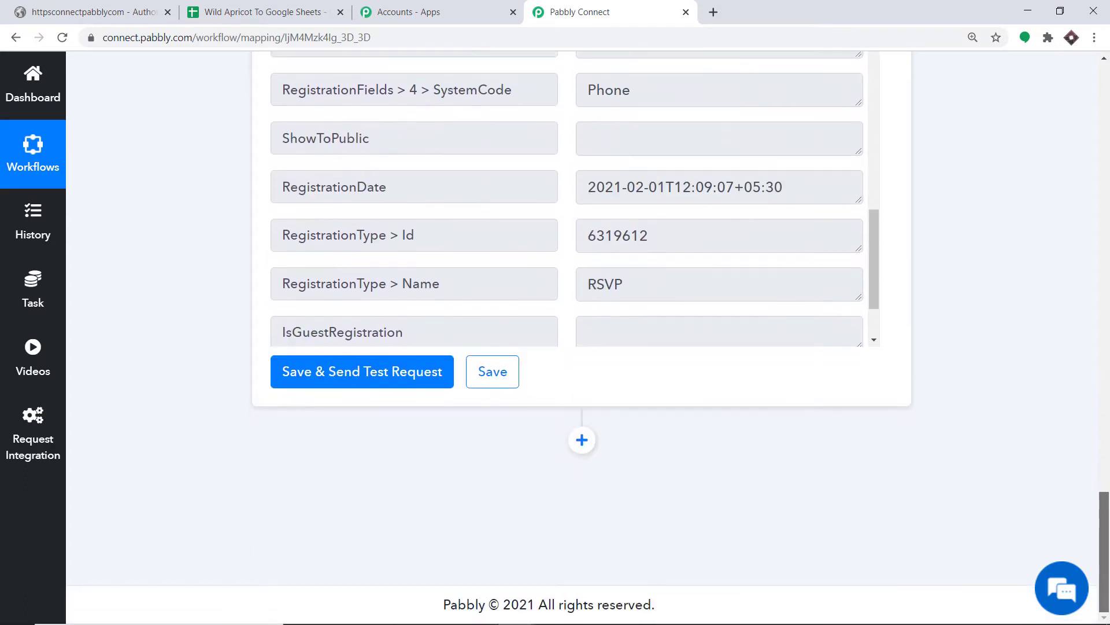
Step: Add a new step after the lookup using the Google Sheets app
click(583, 440)
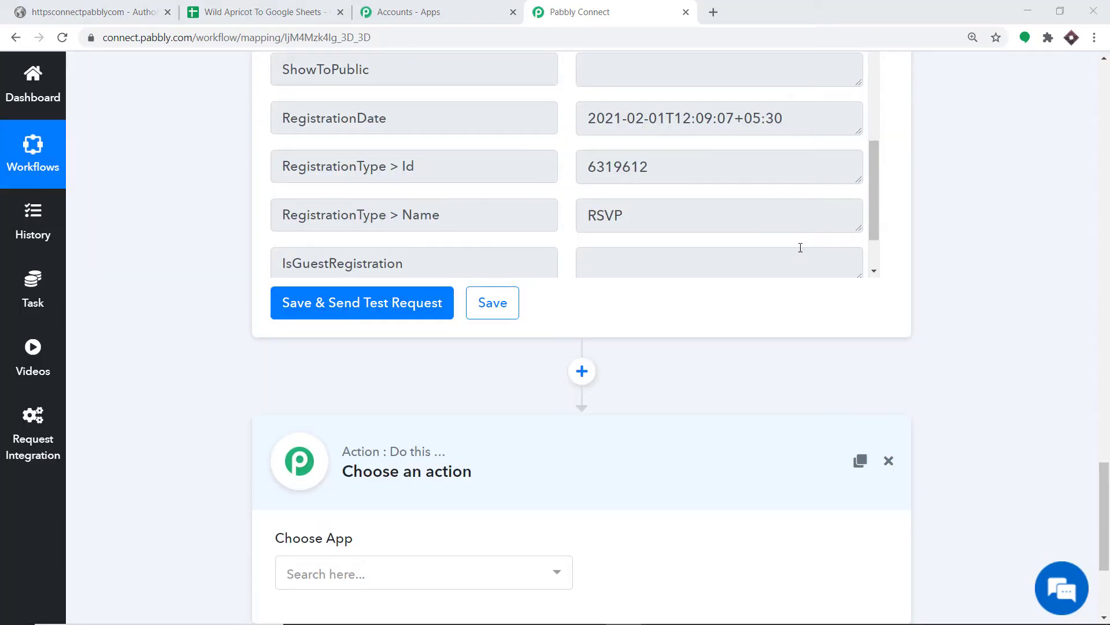
scroll(801, 247, down, 3)
drag(1106, 539, 1107, 580)
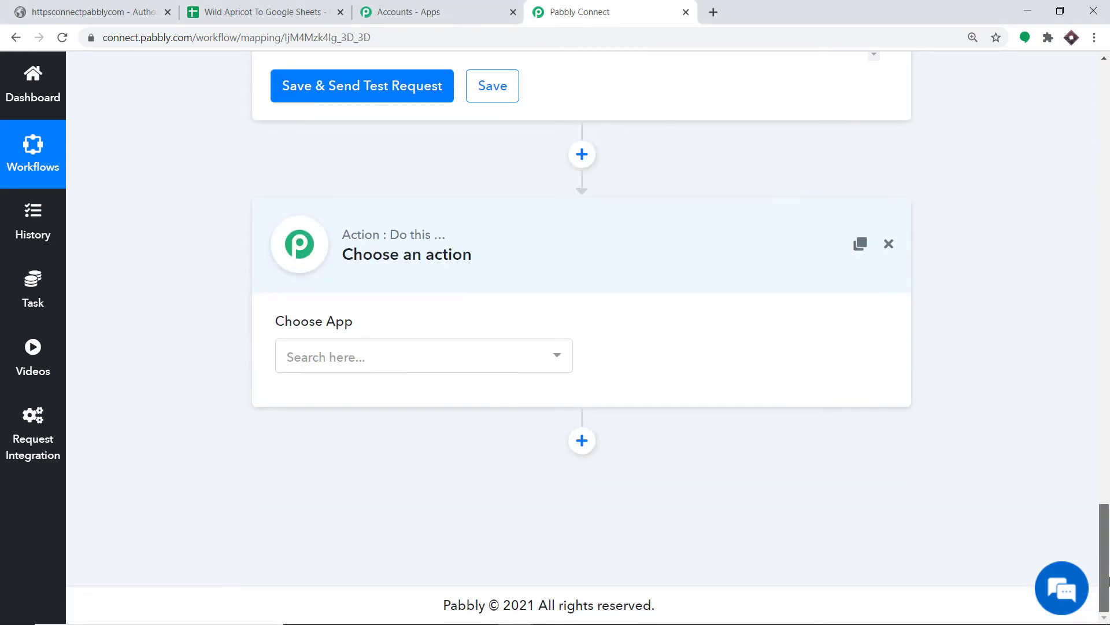
click(326, 370)
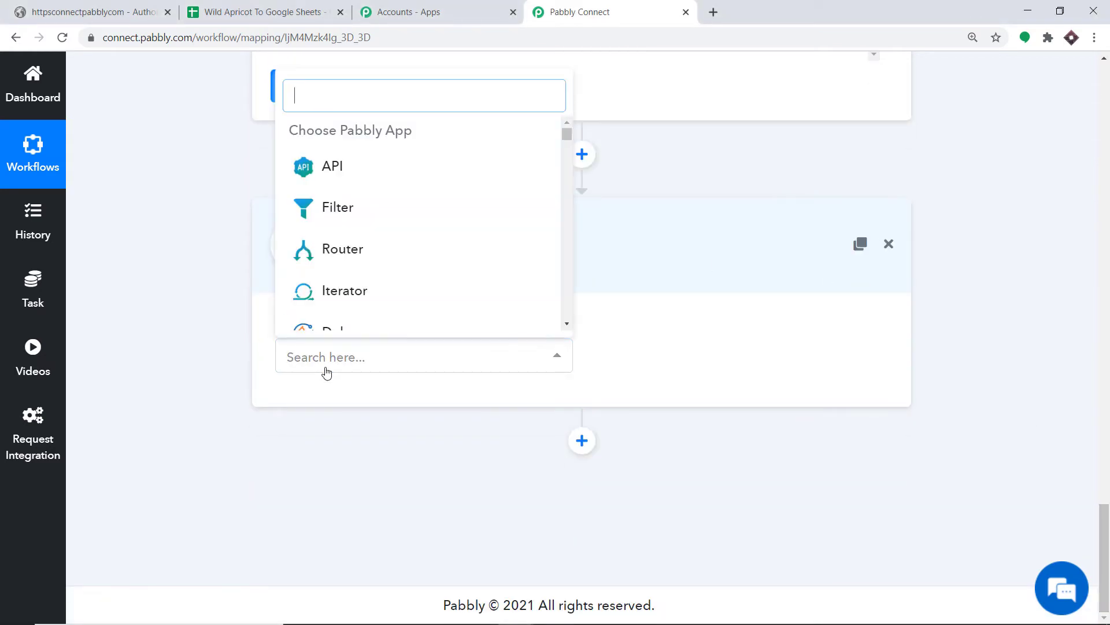
text(gogle)
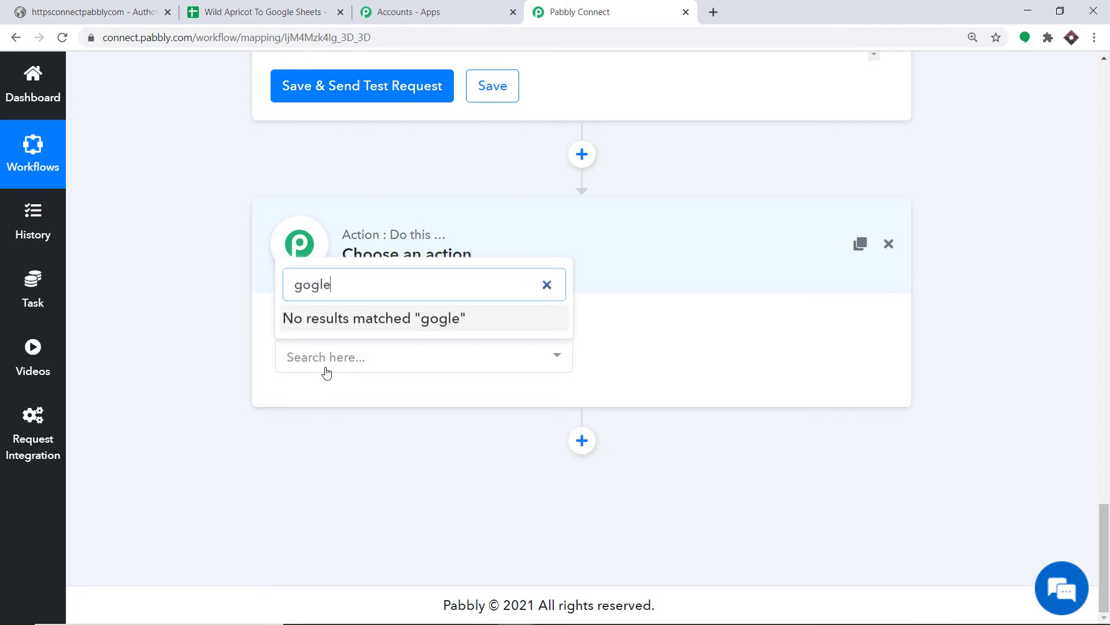
key(BackSpace)
key(BackSpace)
key(BackSpace)
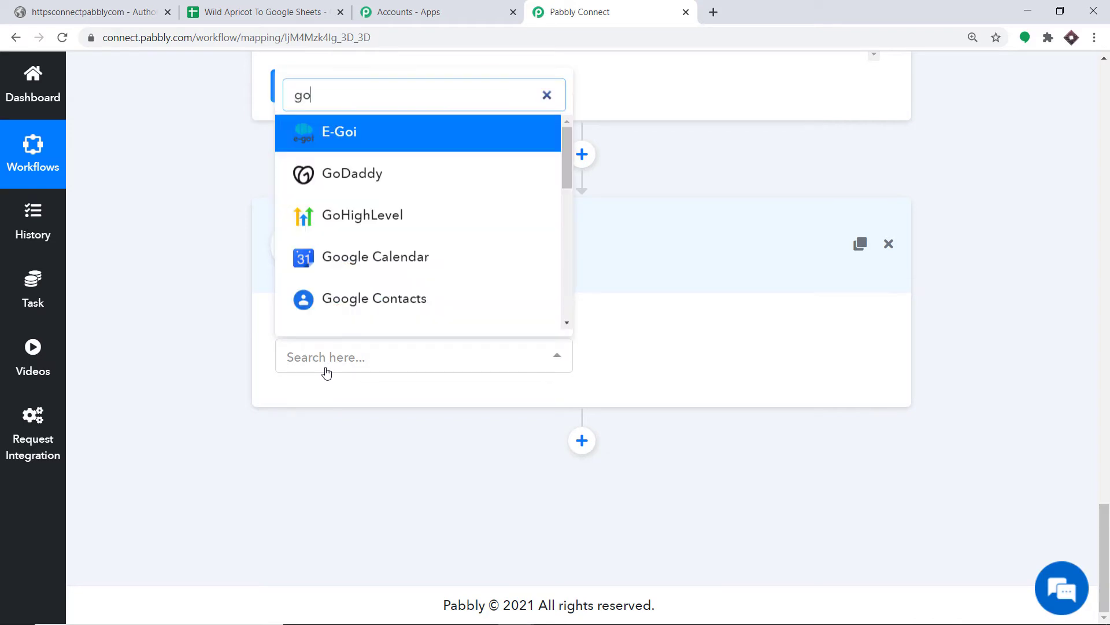
text(ogle she)
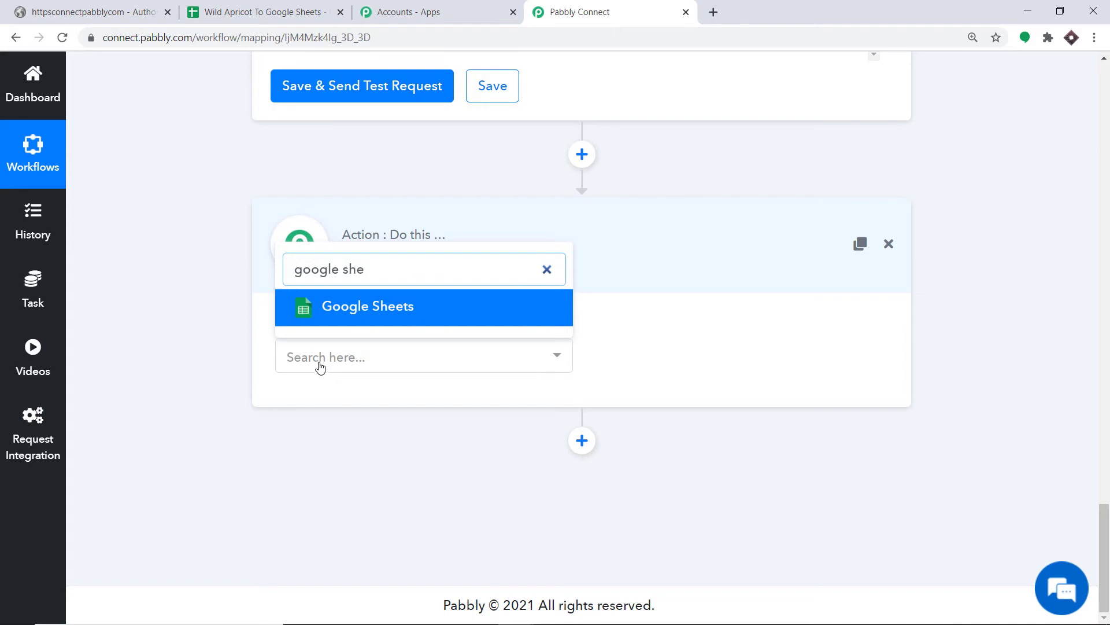
click(374, 307)
Step: Set the Google Sheets action event to Add New Row
click(694, 359)
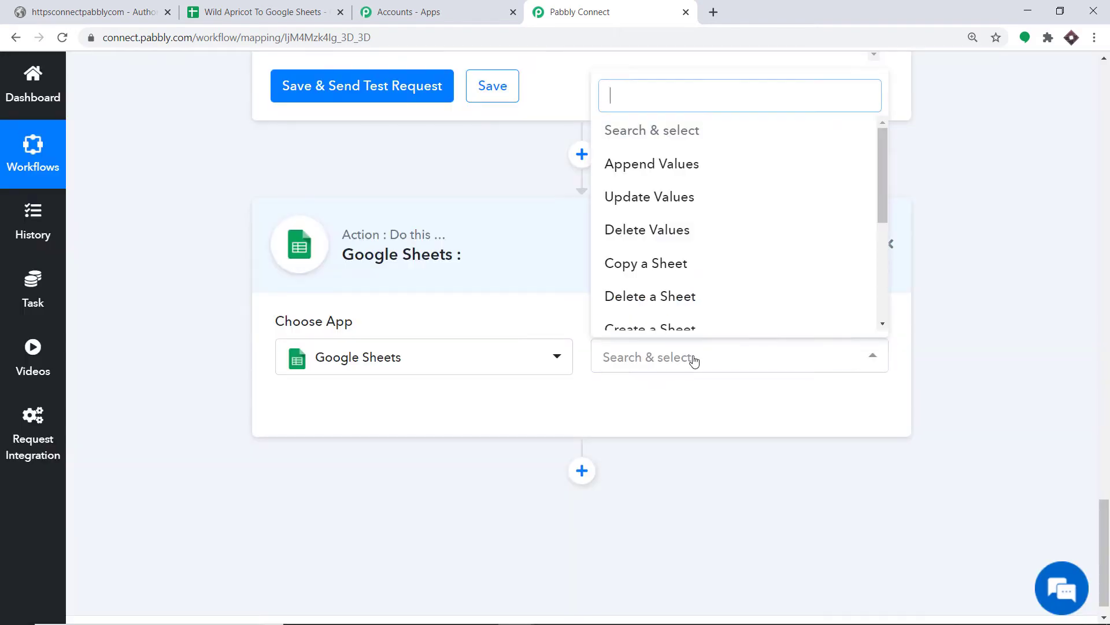
scroll(726, 191, down, 3)
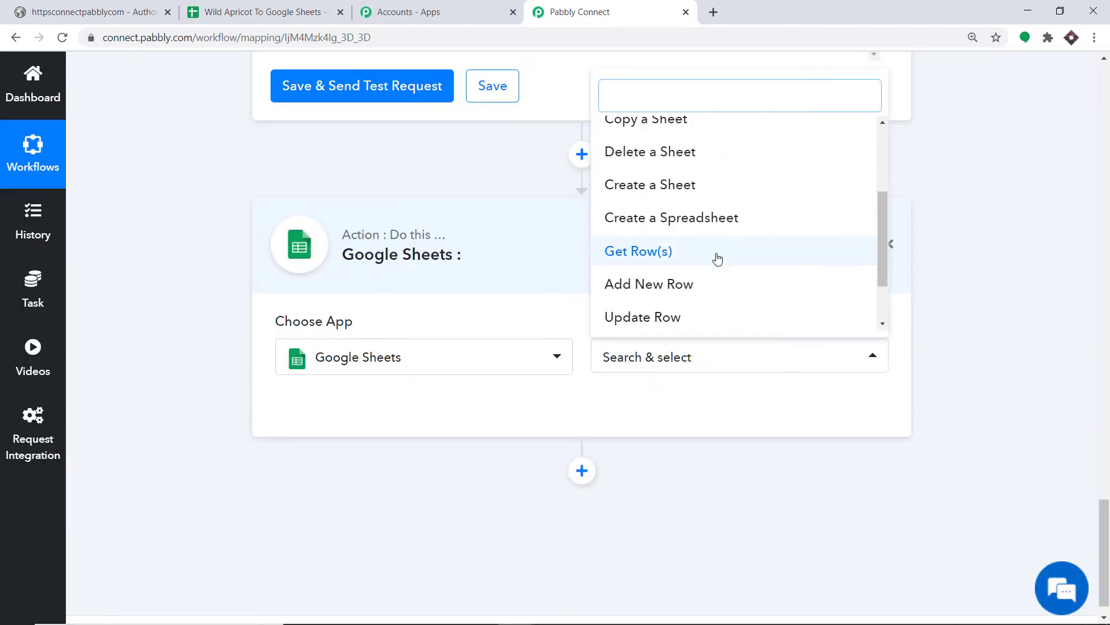
click(697, 285)
click(687, 367)
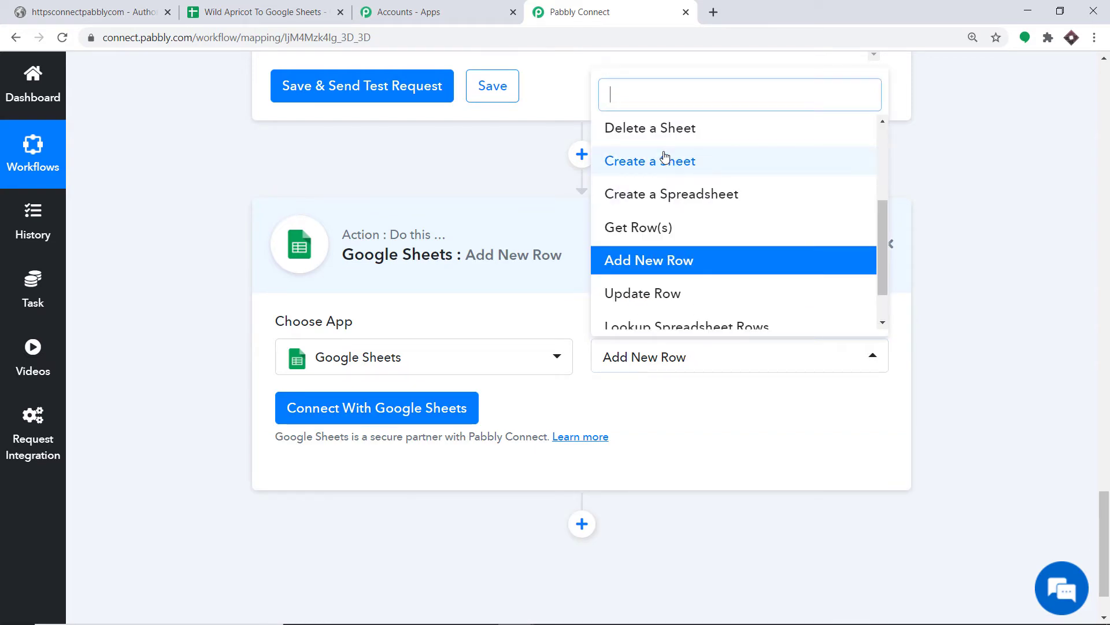
scroll(636, 151, up, 1)
scroll(666, 214, down, 1)
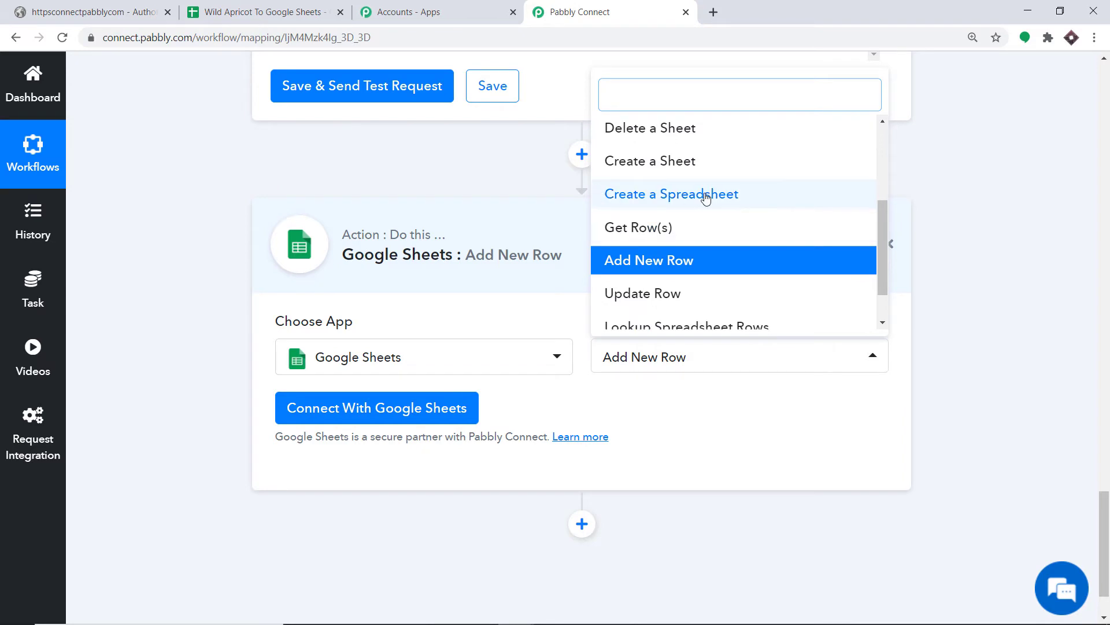
scroll(729, 226, down, 1)
scroll(697, 231, up, 2)
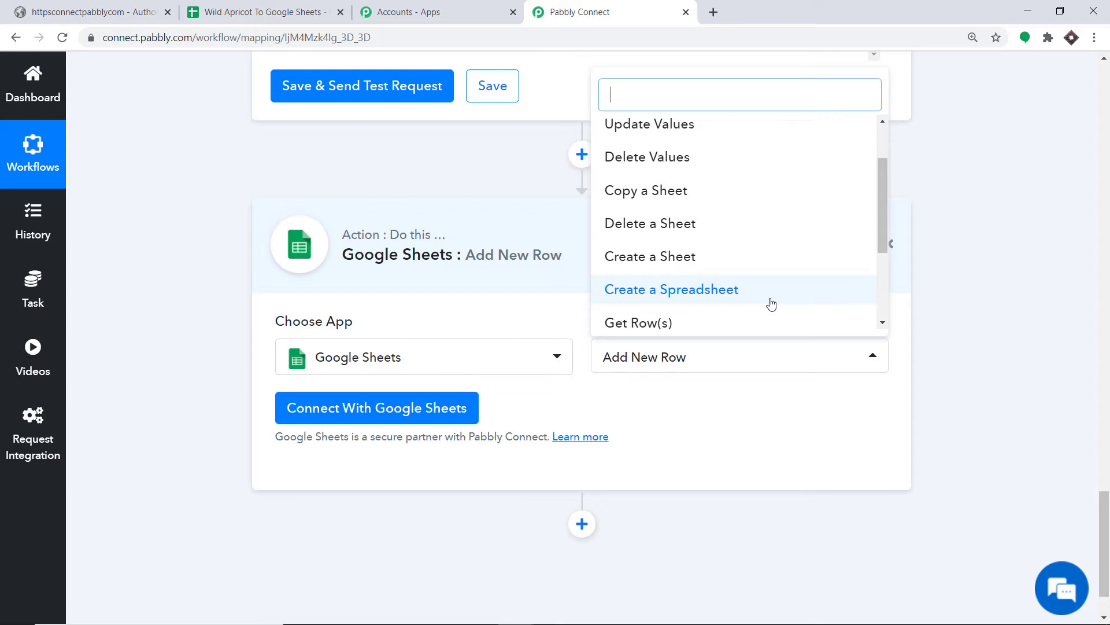
click(703, 409)
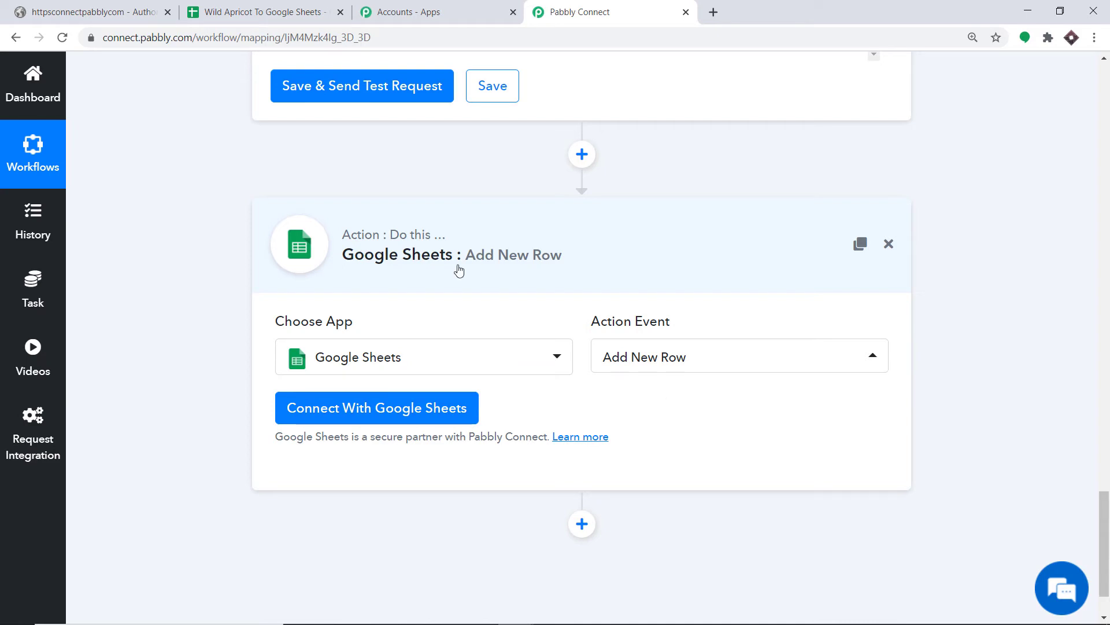
click(249, 9)
Step: Check the spreadsheet's Event through Phone Number headers, then return to the Pabbly Connect workflow
click(300, 241)
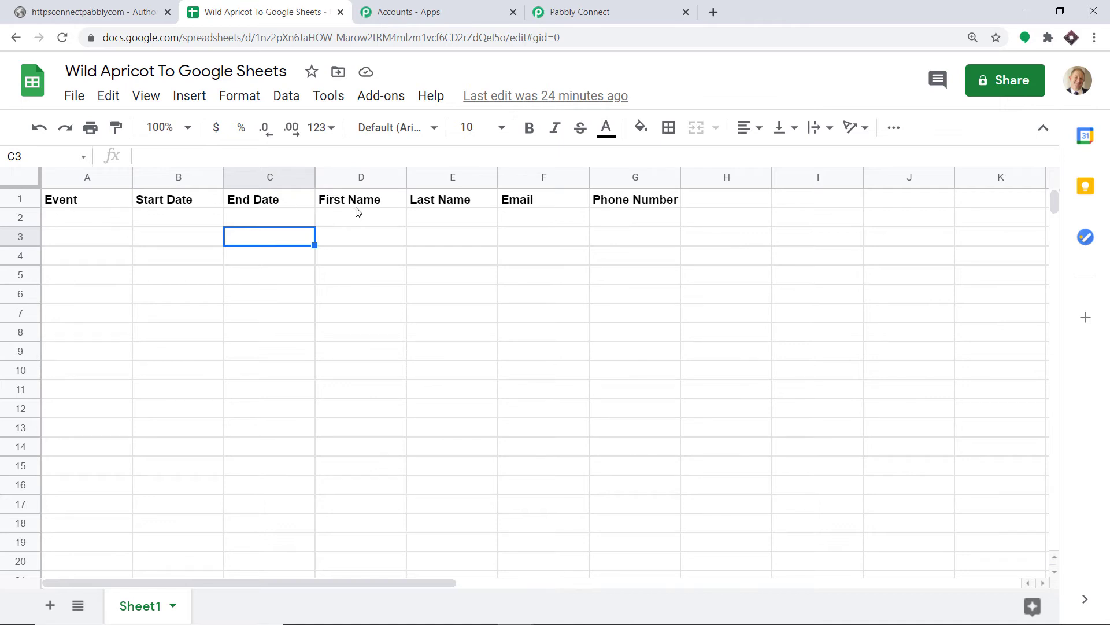
click(717, 203)
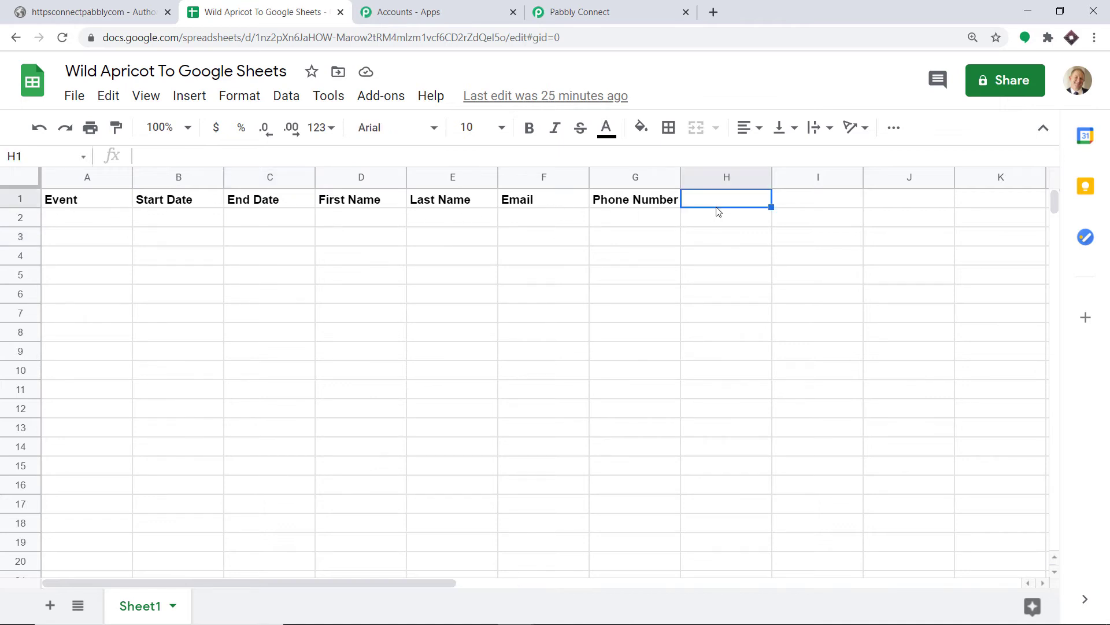
click(601, 6)
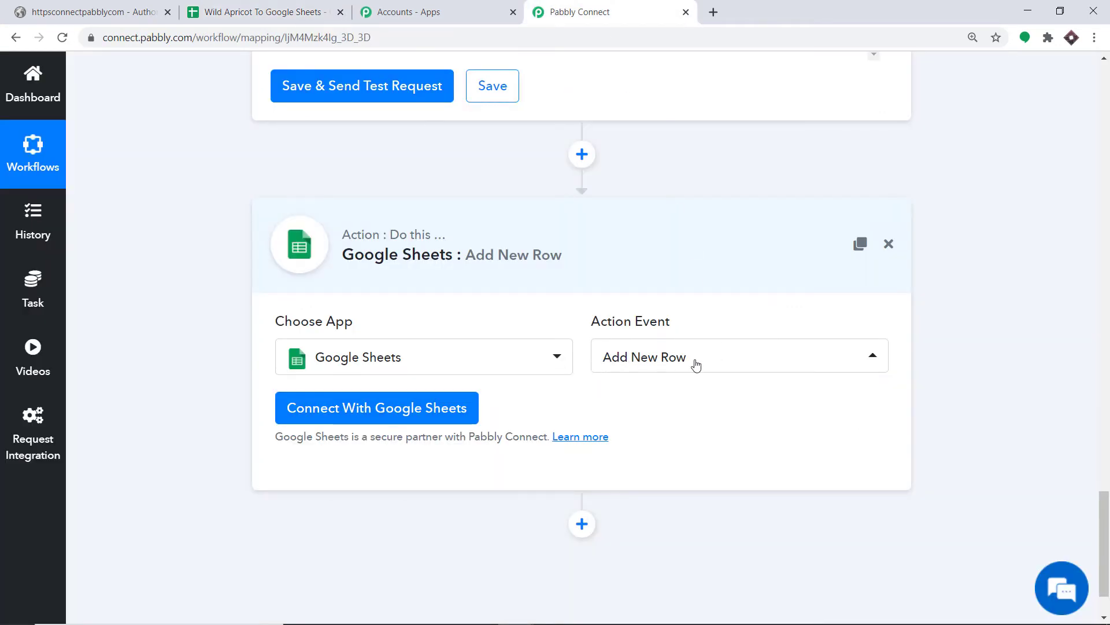
click(197, 8)
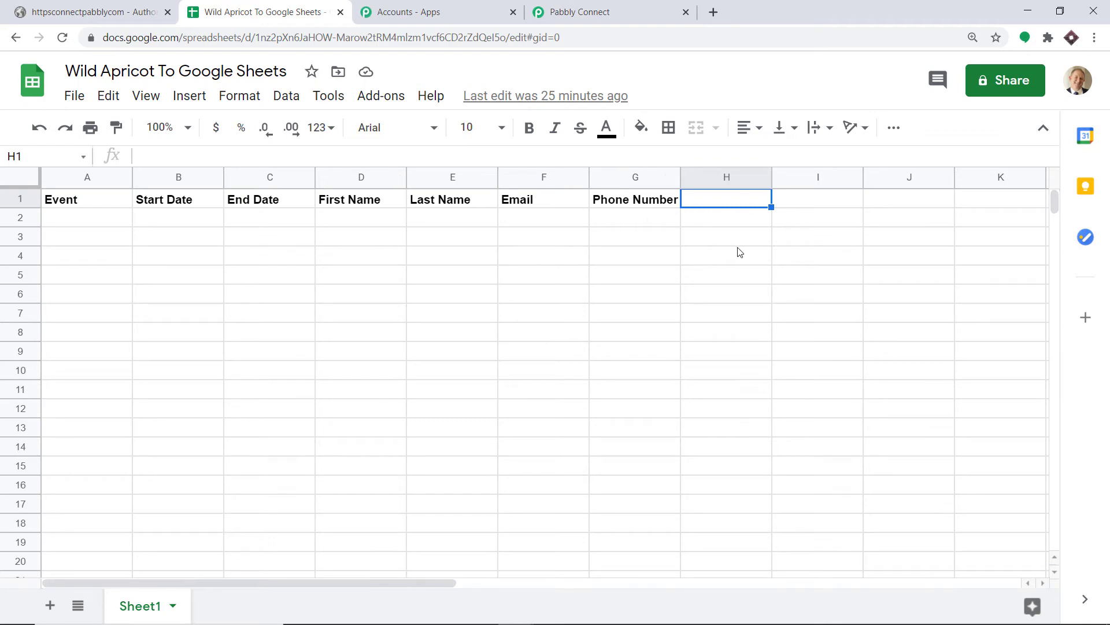
click(581, 12)
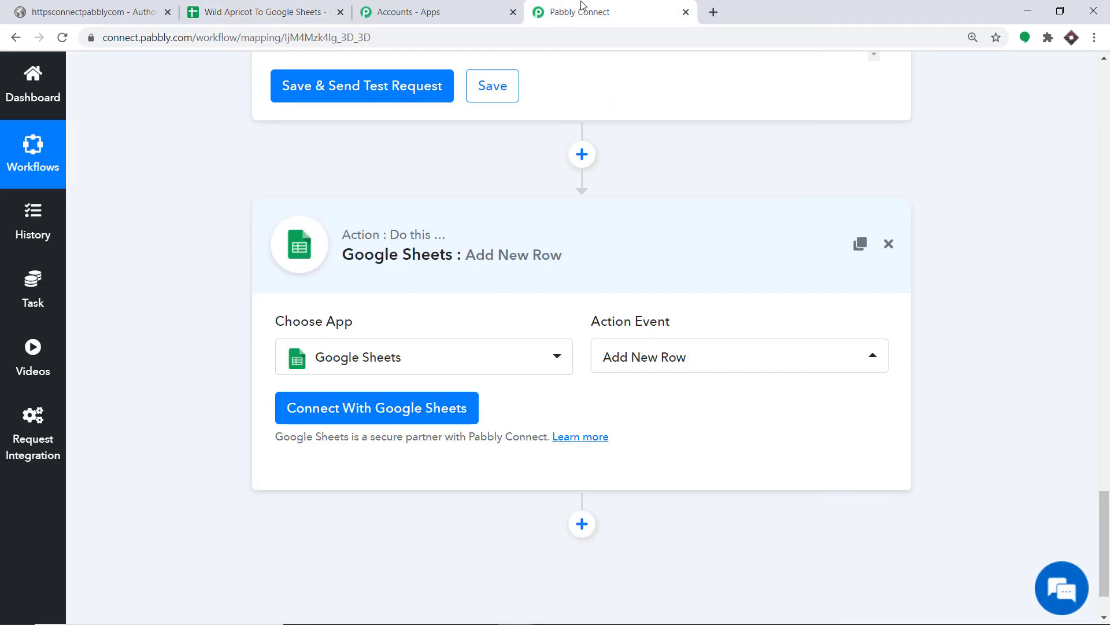
Step: Sign in with a Google account and allow Pabbly Connect access to the spreadsheets
click(342, 408)
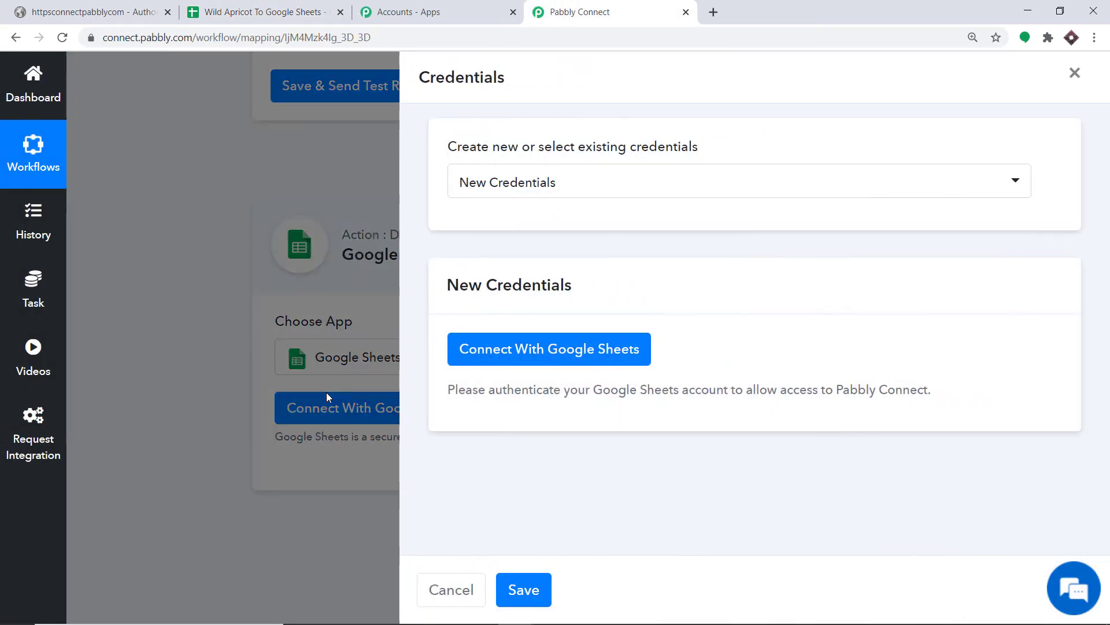
click(510, 355)
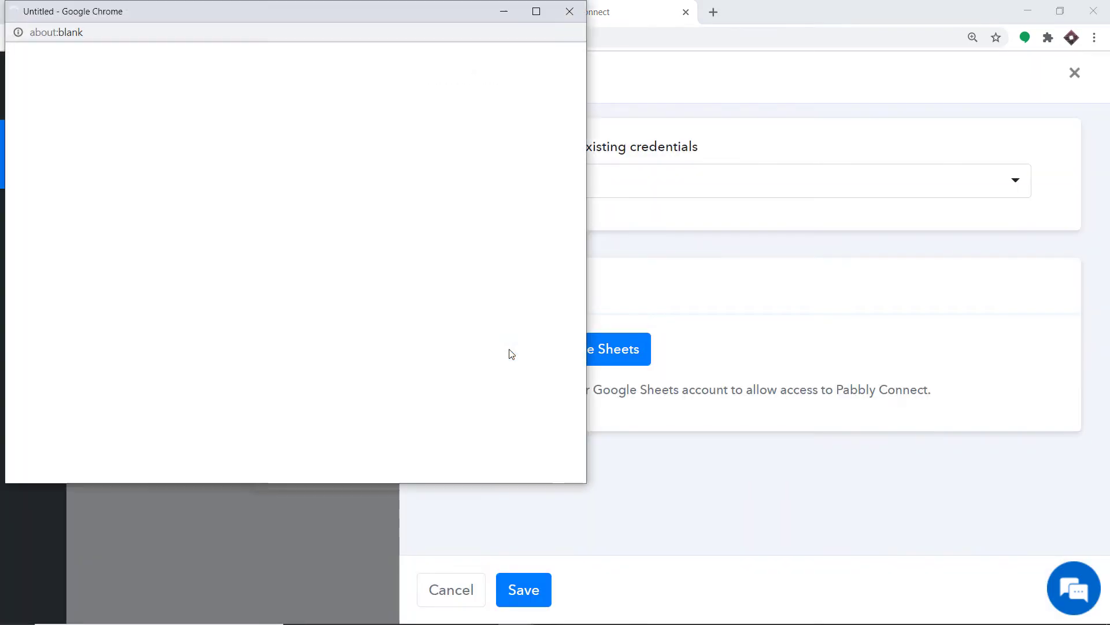
drag(184, 21, 193, 30)
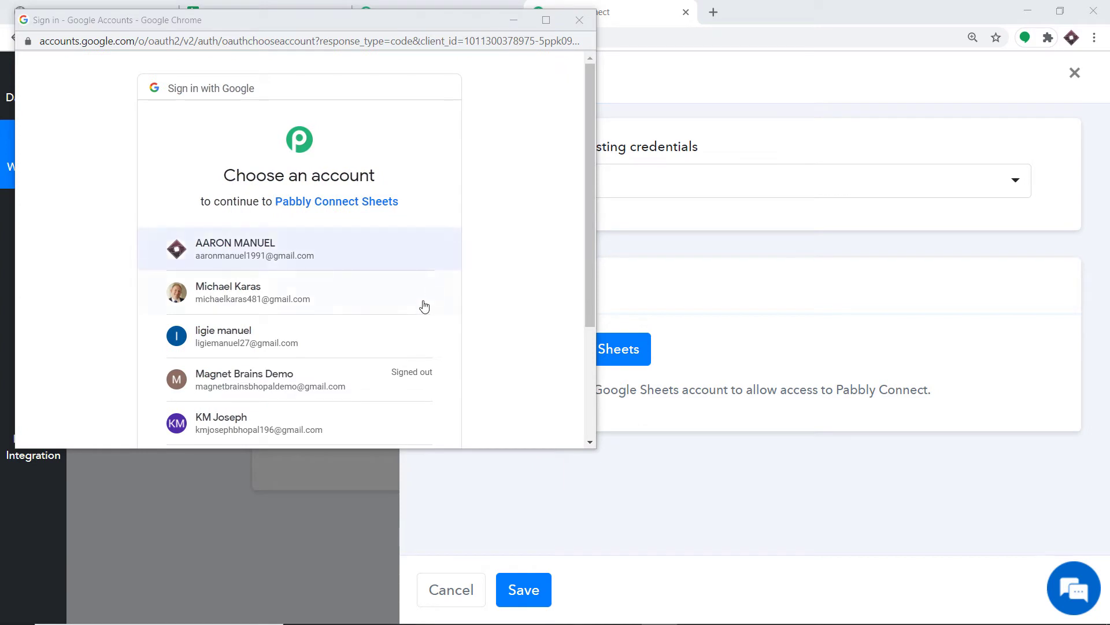
scroll(376, 278, down, 1)
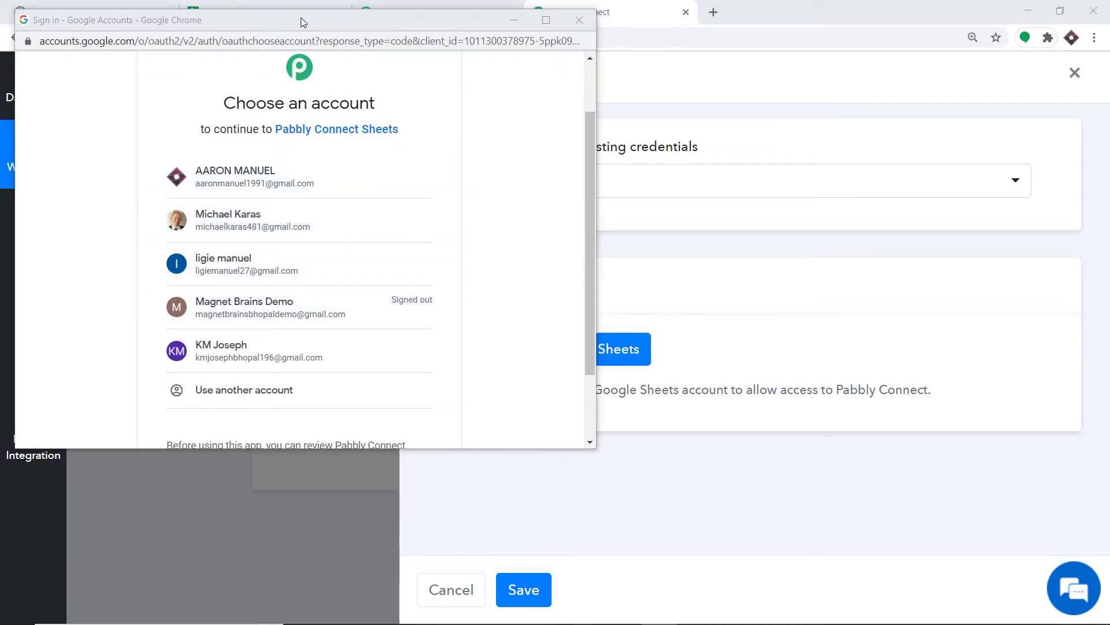
drag(301, 17, 721, 94)
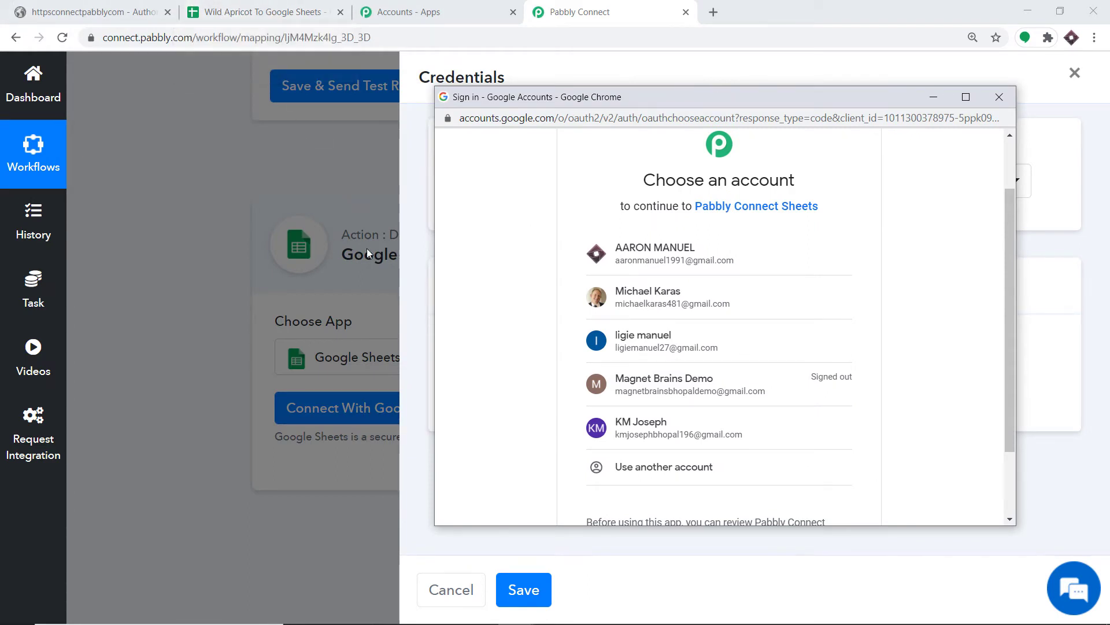
click(634, 298)
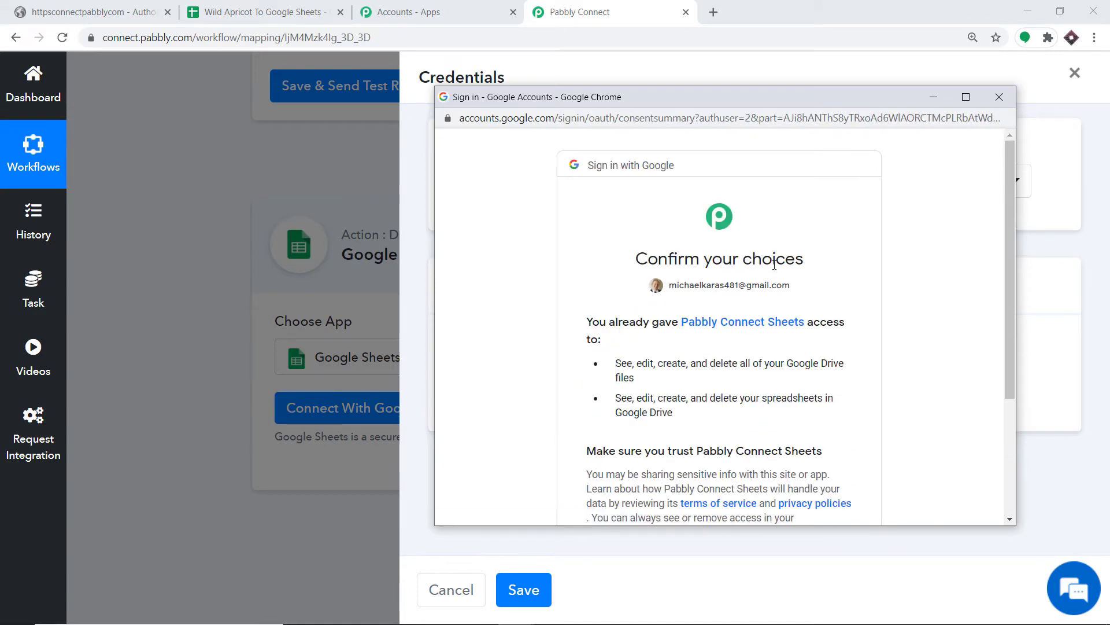
scroll(773, 266, down, 3)
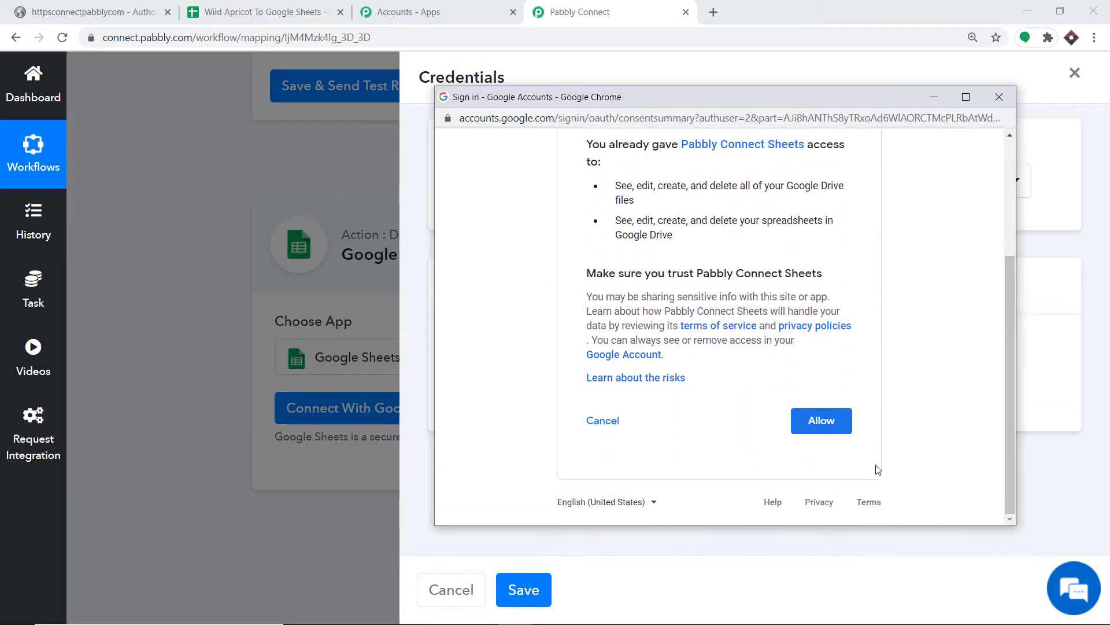
click(827, 419)
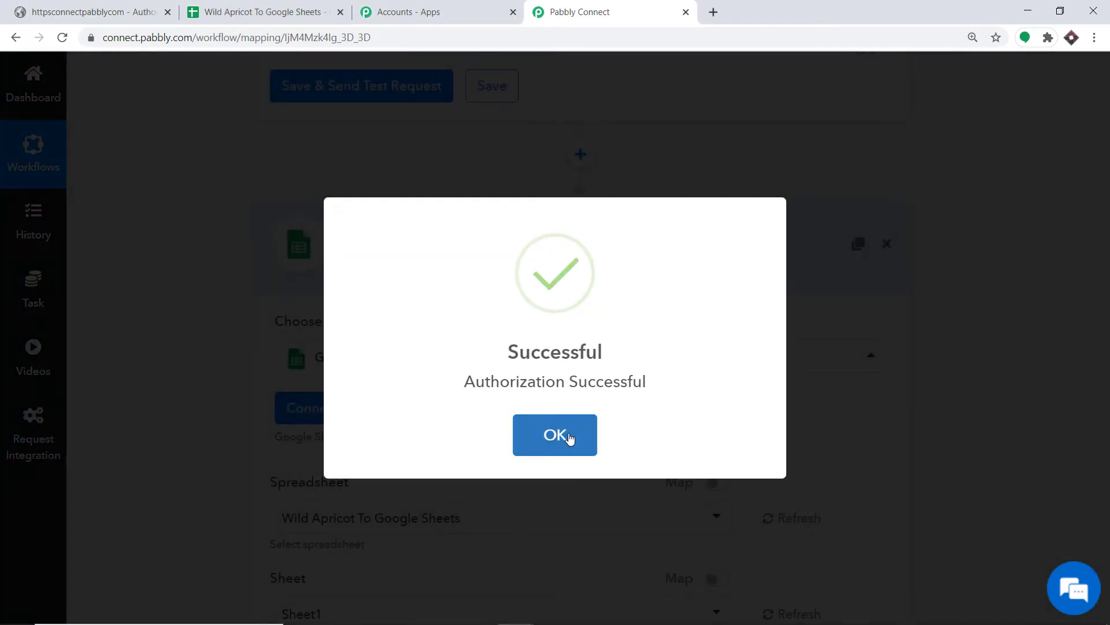
click(567, 438)
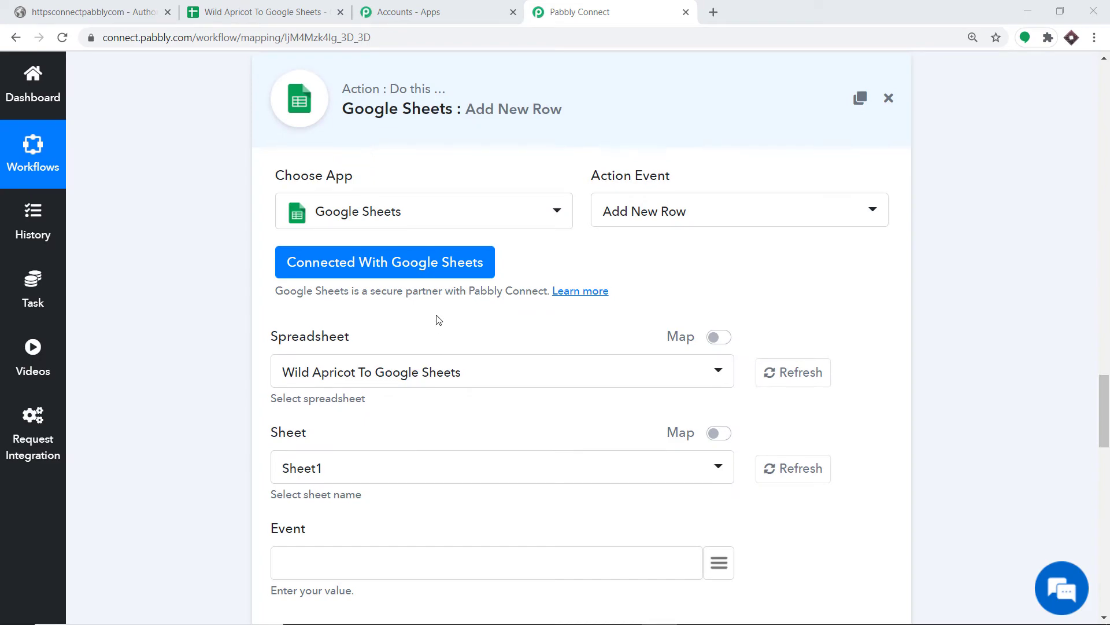
scroll(437, 323, down, 12)
scroll(453, 379, down, 9)
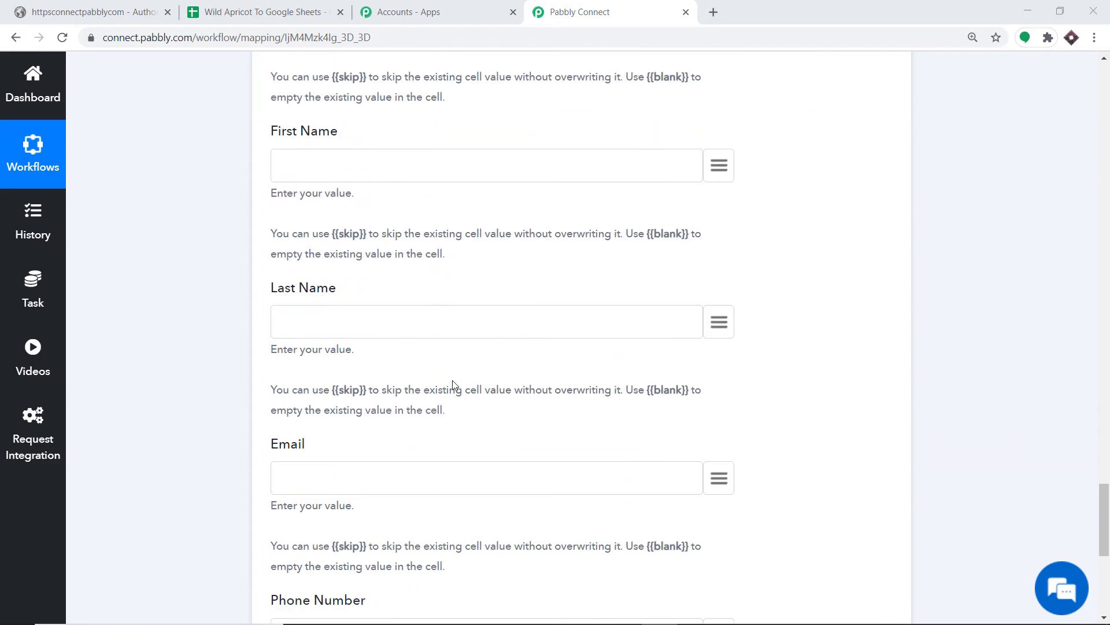
scroll(453, 382, up, 15)
scroll(454, 384, up, 4)
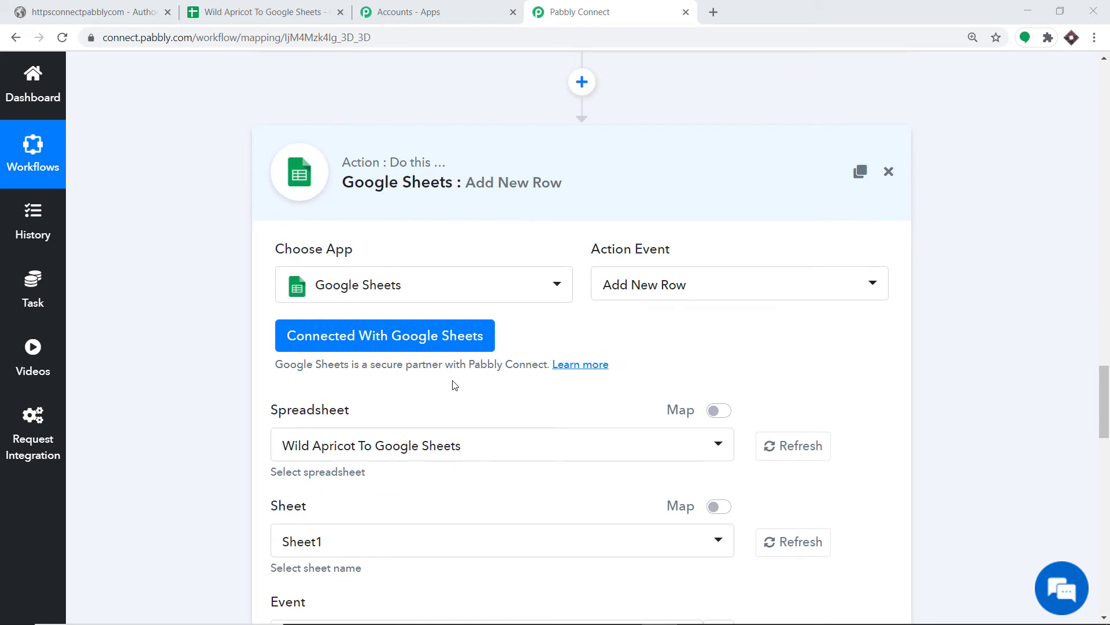
scroll(455, 386, down, 2)
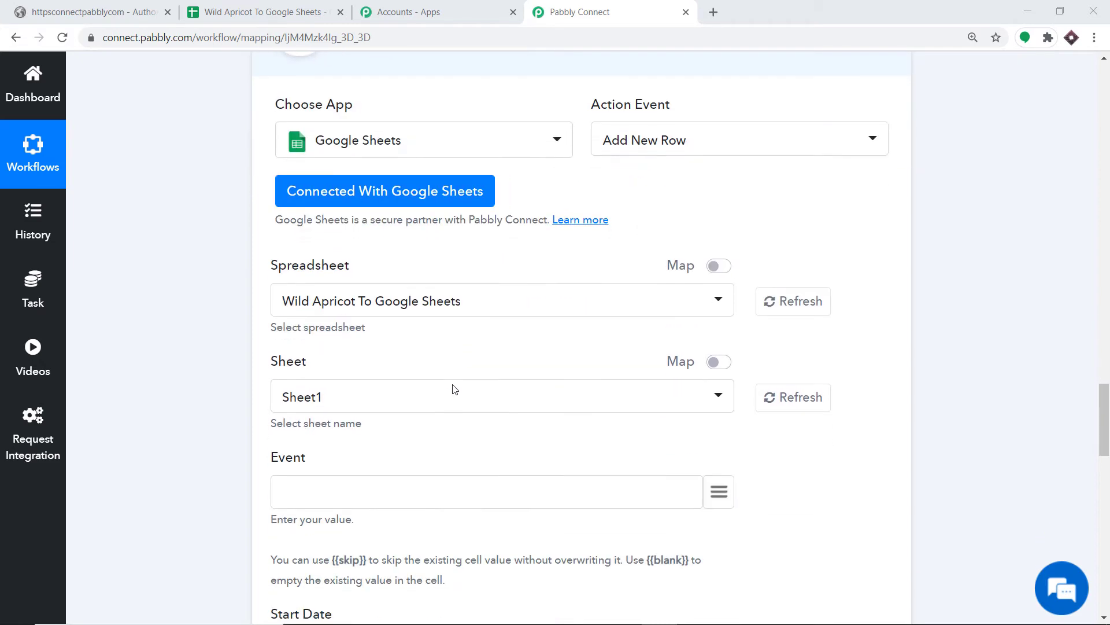
scroll(357, 273, down, 1)
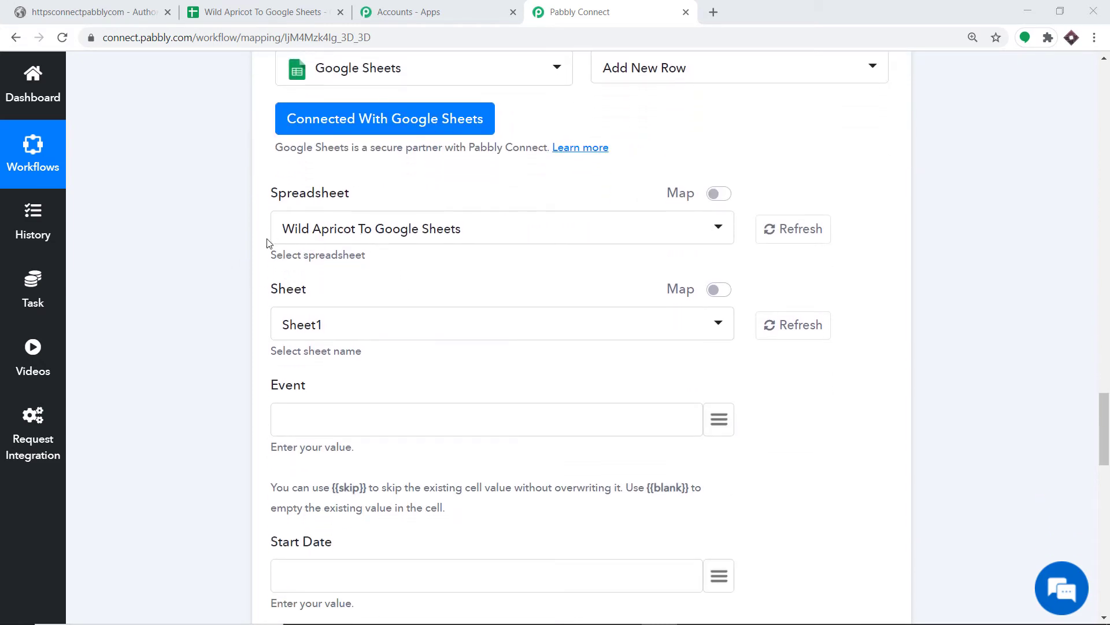
click(424, 230)
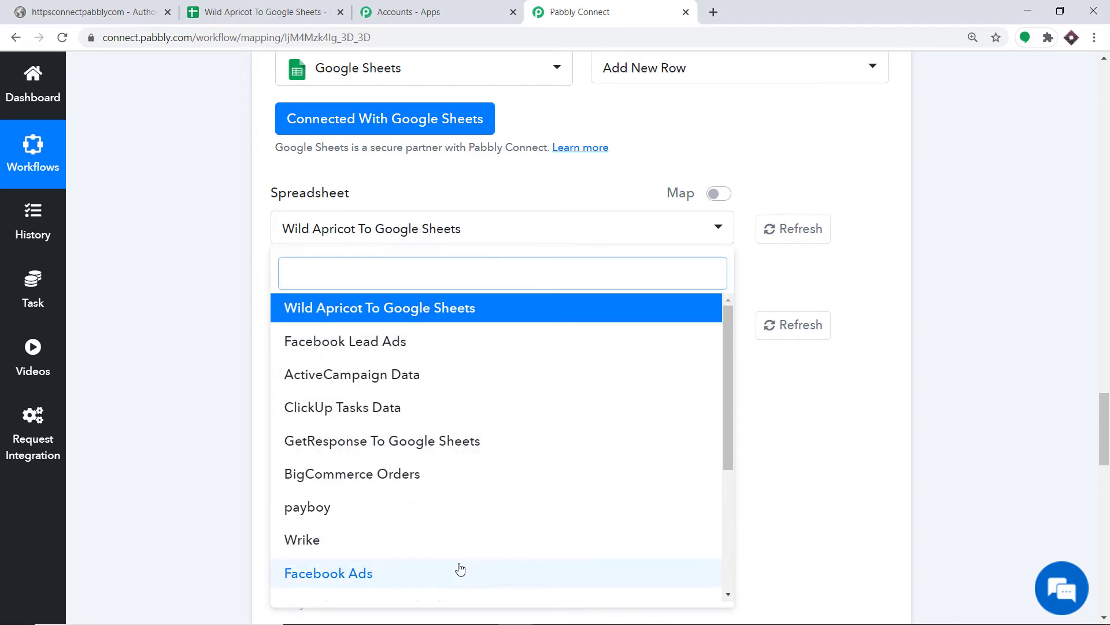
click(464, 177)
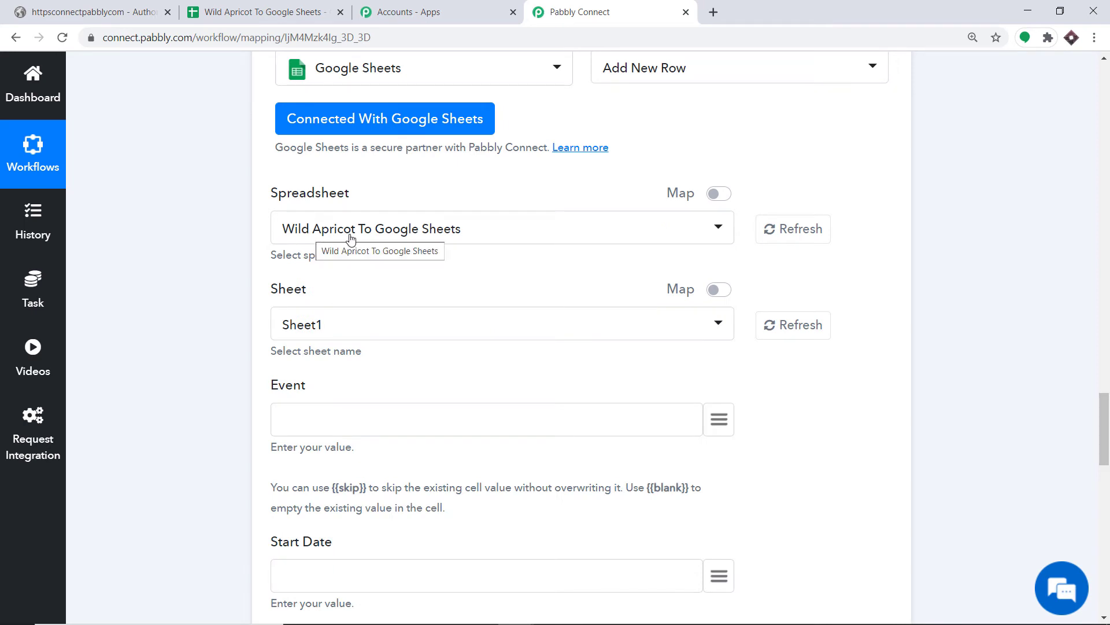
click(267, 12)
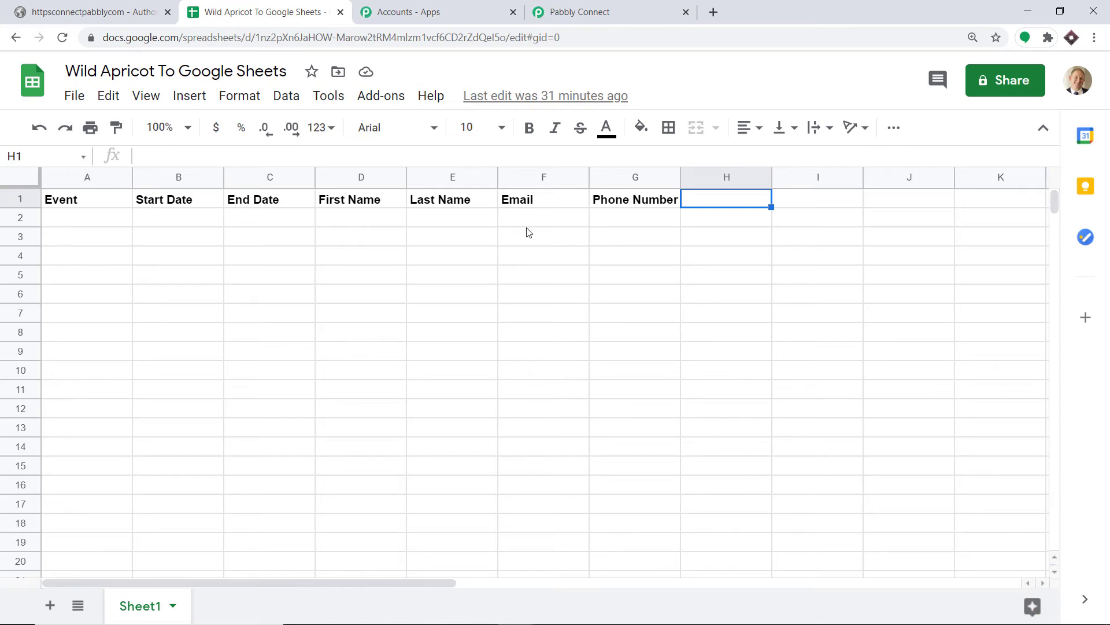
click(604, 13)
scroll(320, 324, down, 1)
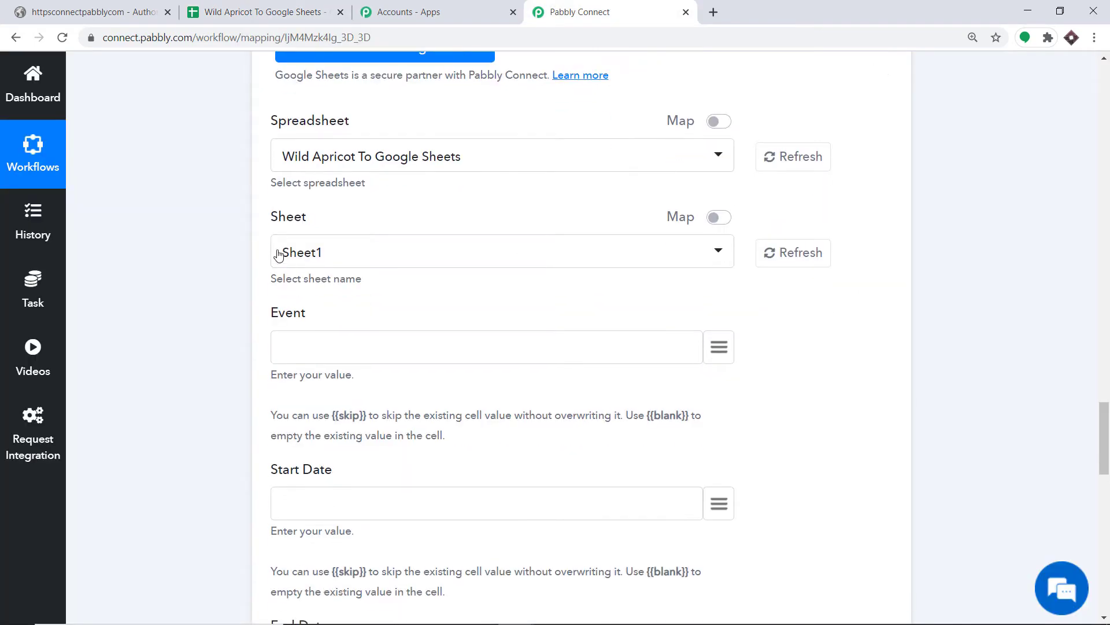
click(282, 10)
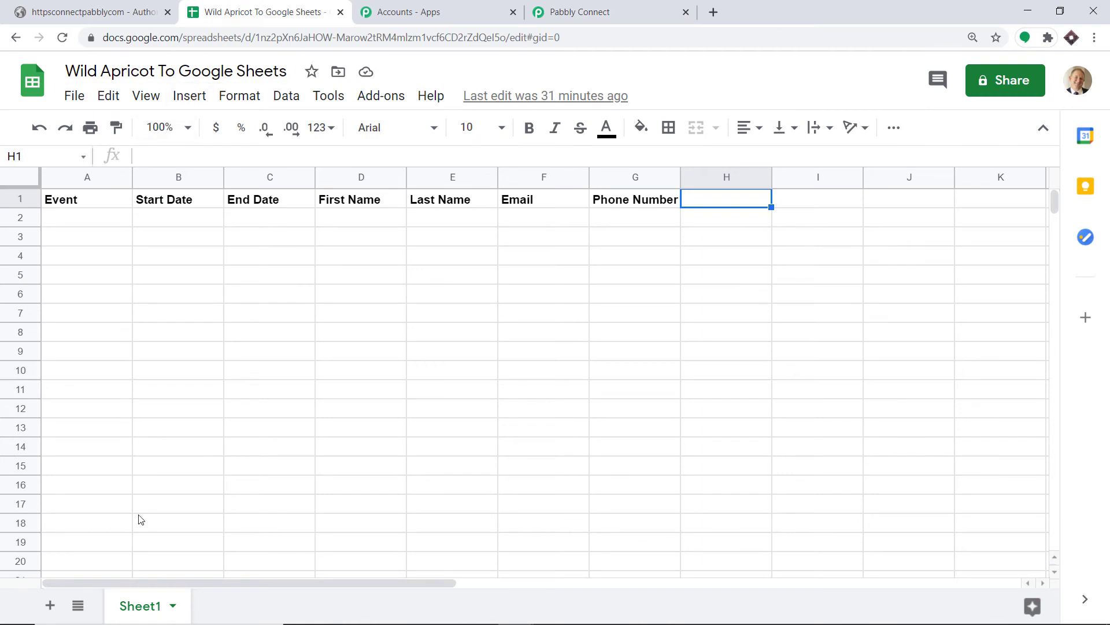
click(616, 7)
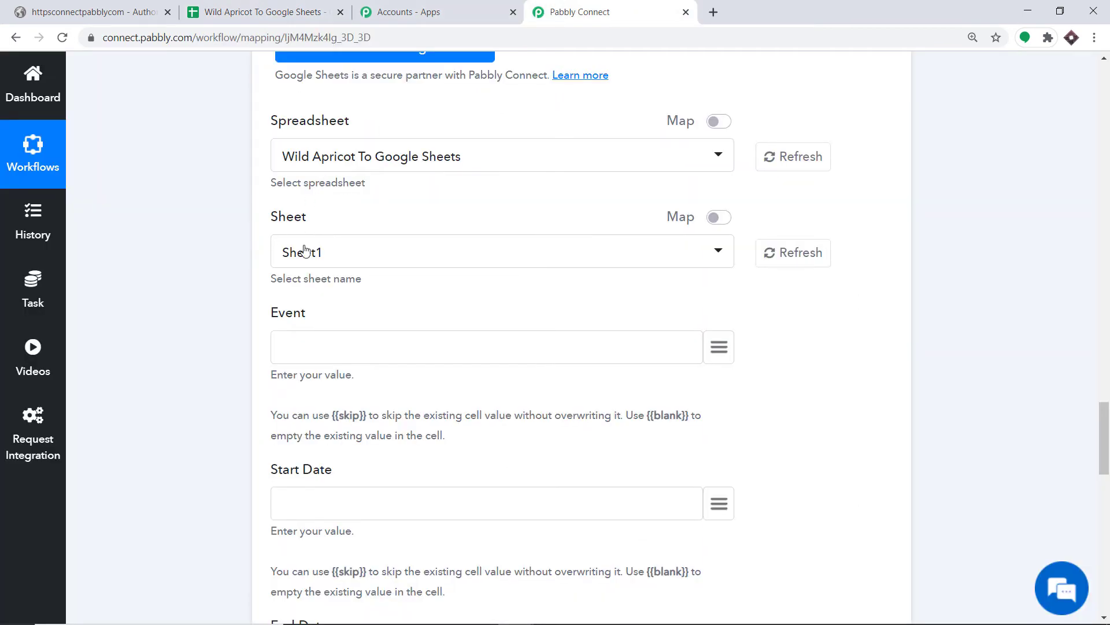
scroll(313, 274, down, 2)
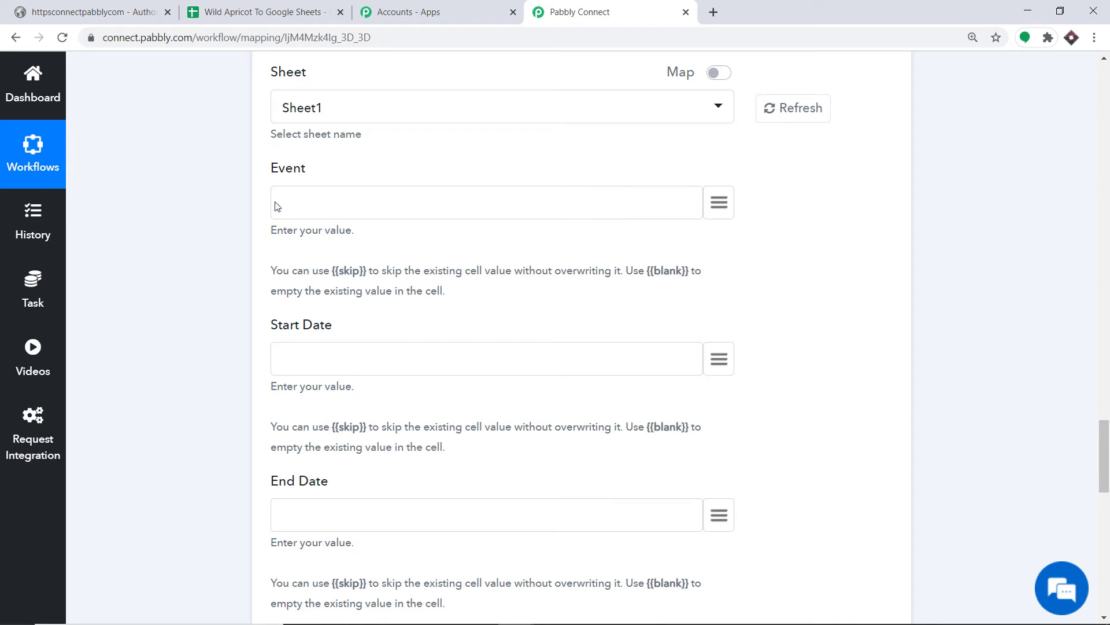
Step: Map the Event, Start Date and End Date columns to the event's name and dates
click(721, 203)
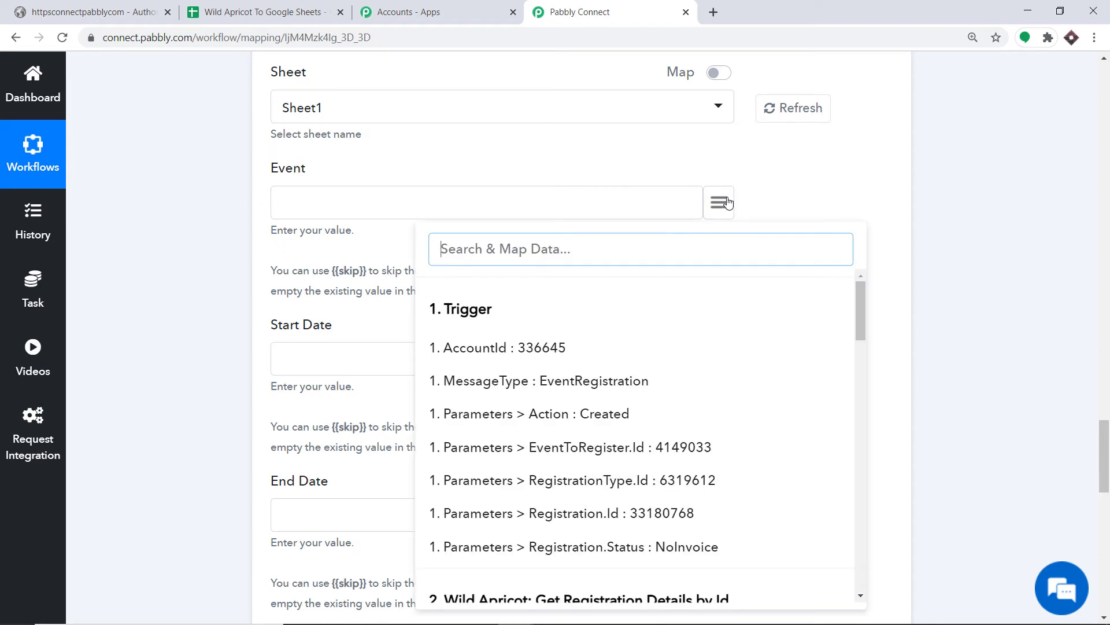
scroll(627, 364, down, 5)
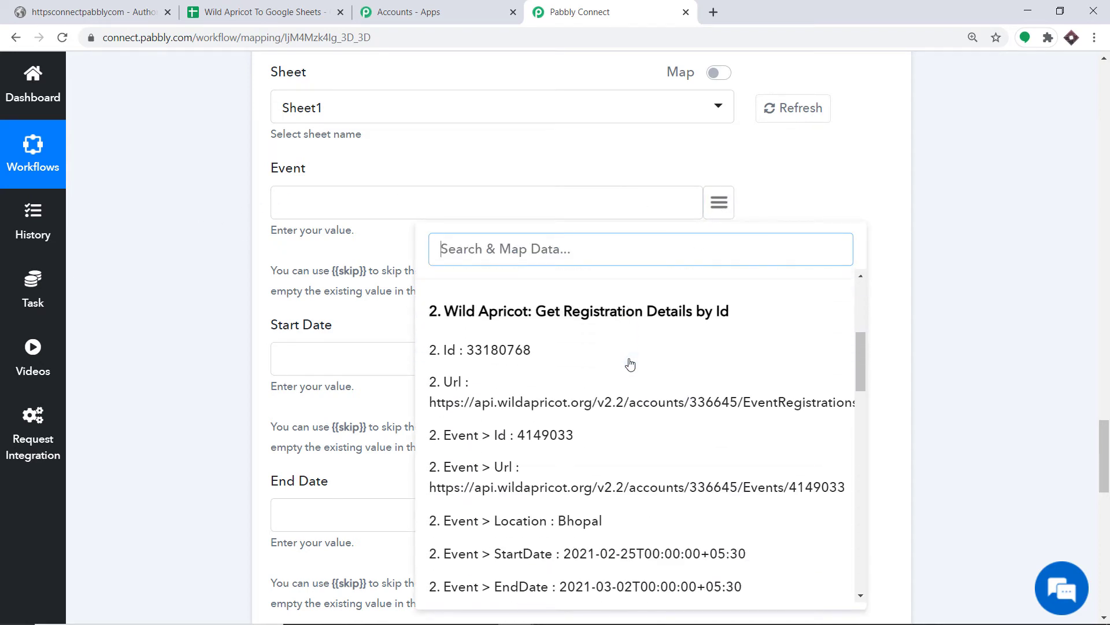
scroll(615, 363, down, 3)
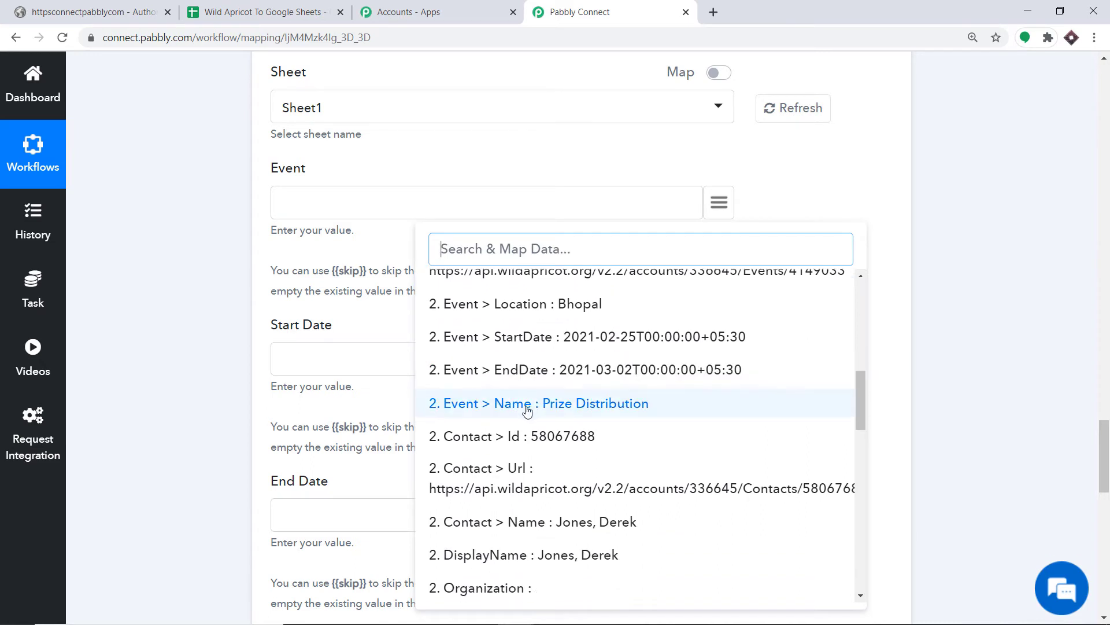
click(526, 404)
scroll(537, 261, down, 2)
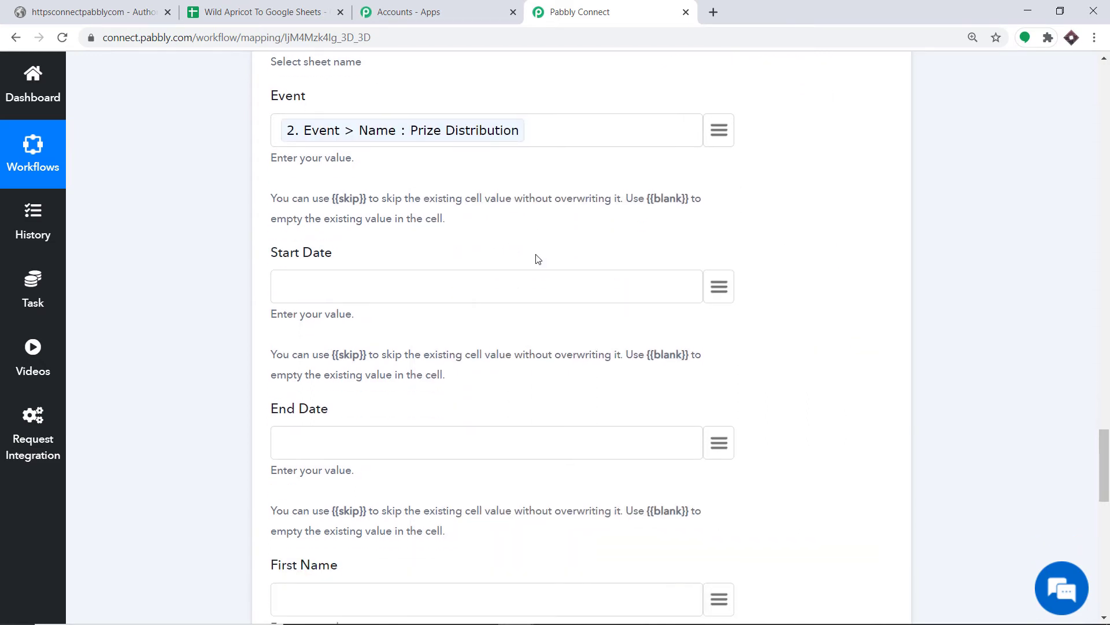
scroll(328, 221, down, 1)
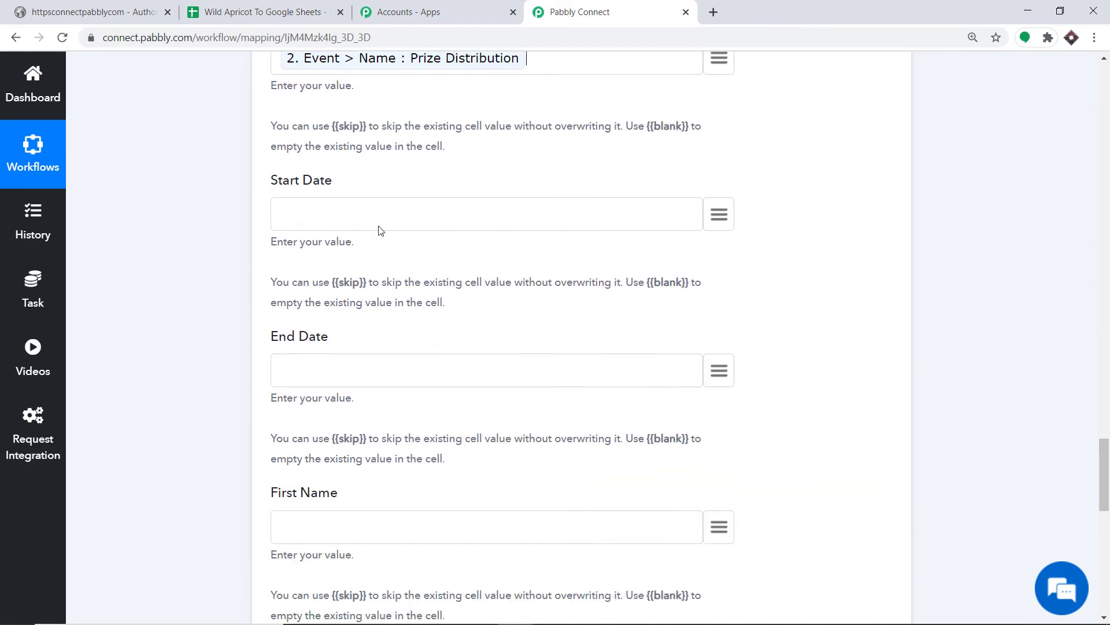
click(719, 214)
scroll(590, 336, down, 3)
scroll(589, 342, down, 5)
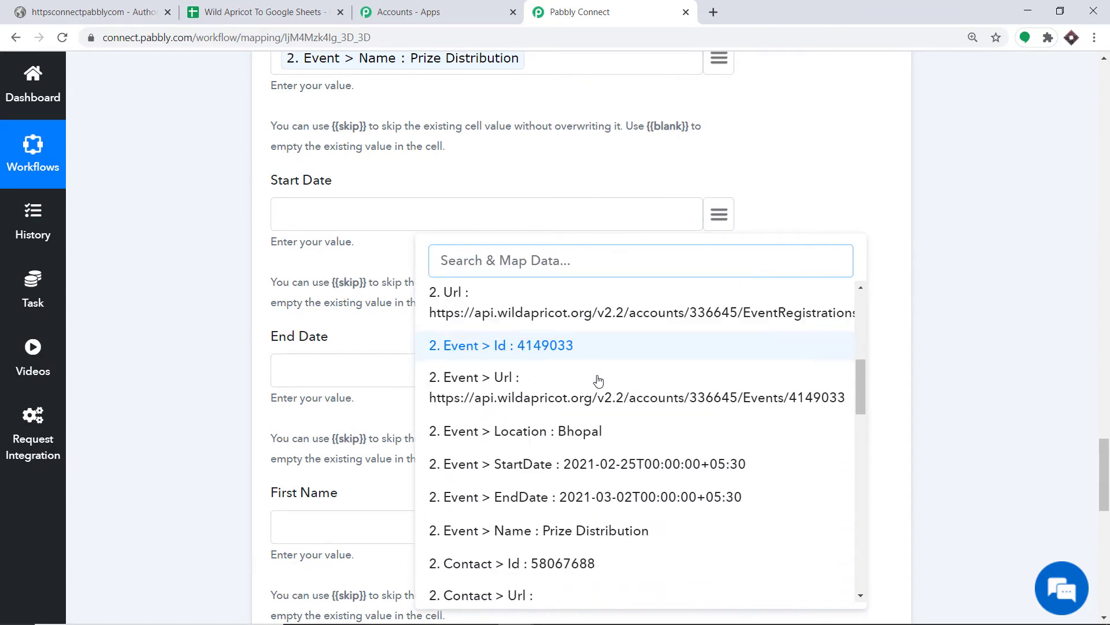
click(587, 353)
scroll(518, 301, down, 1)
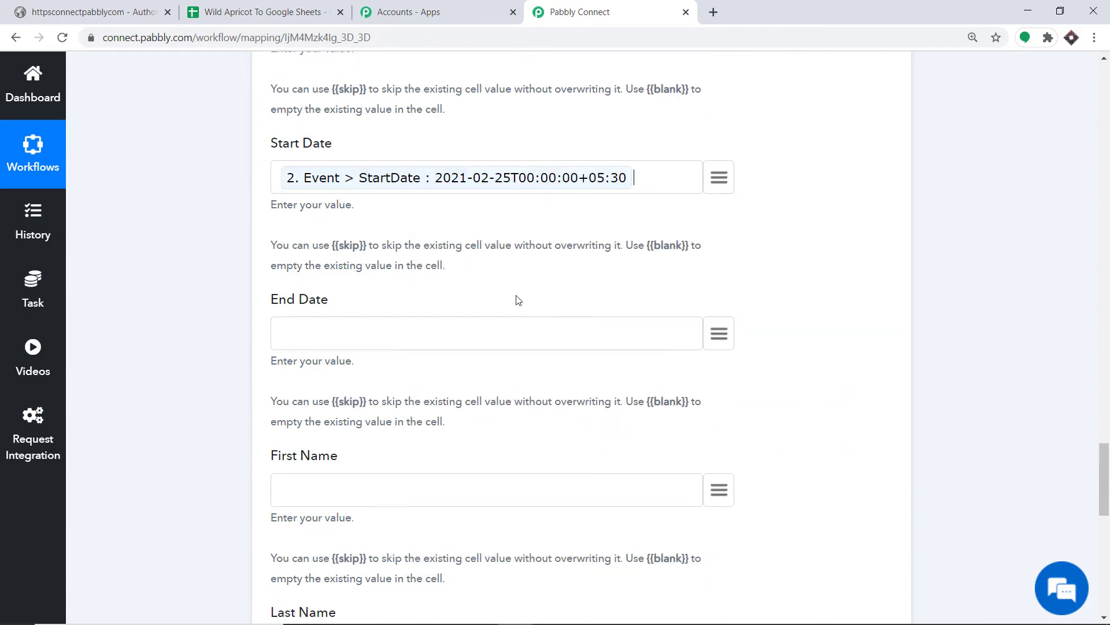
click(720, 299)
scroll(636, 312, down, 2)
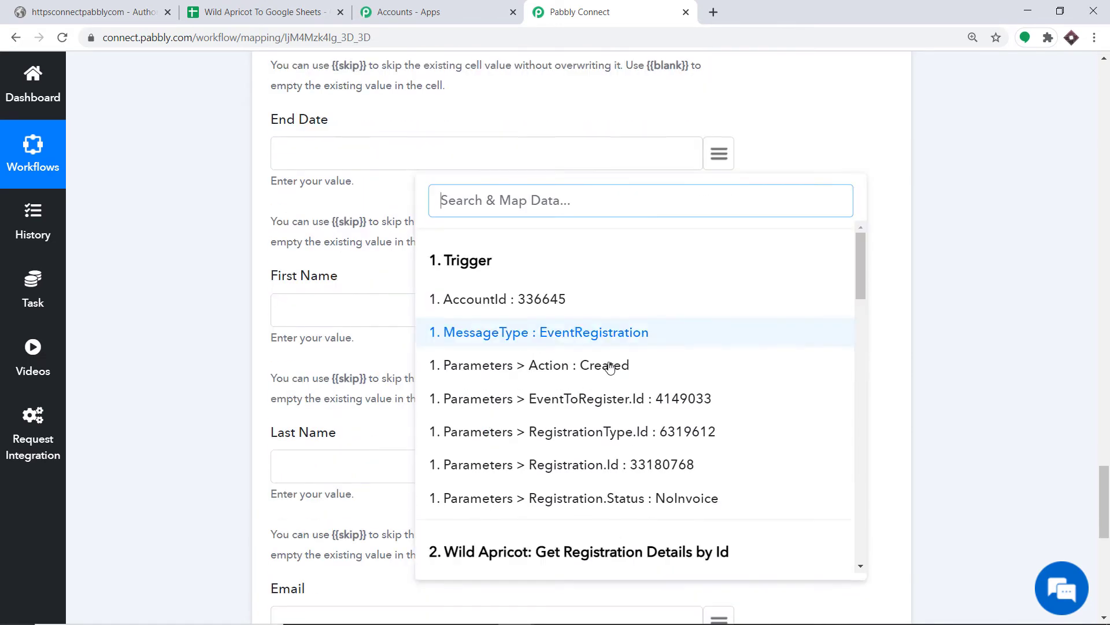
scroll(595, 376, down, 2)
scroll(607, 387, down, 3)
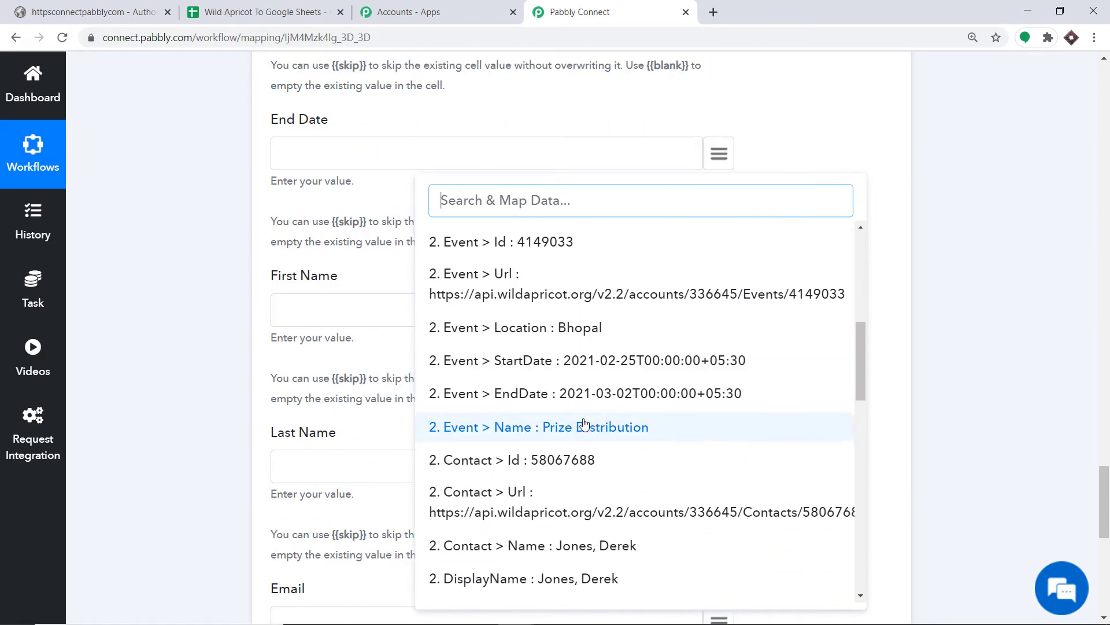
click(531, 398)
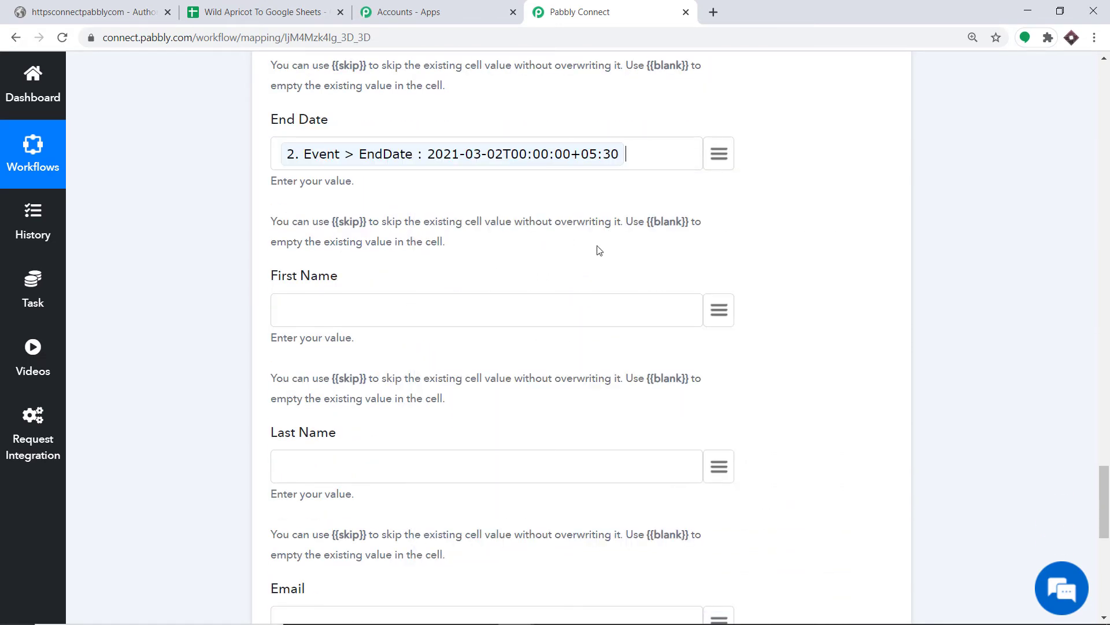
Step: Map First Name and Last Name to RegistrationFields 0 and 1 Value
scroll(599, 249, down, 1)
click(719, 237)
scroll(594, 399, down, 2)
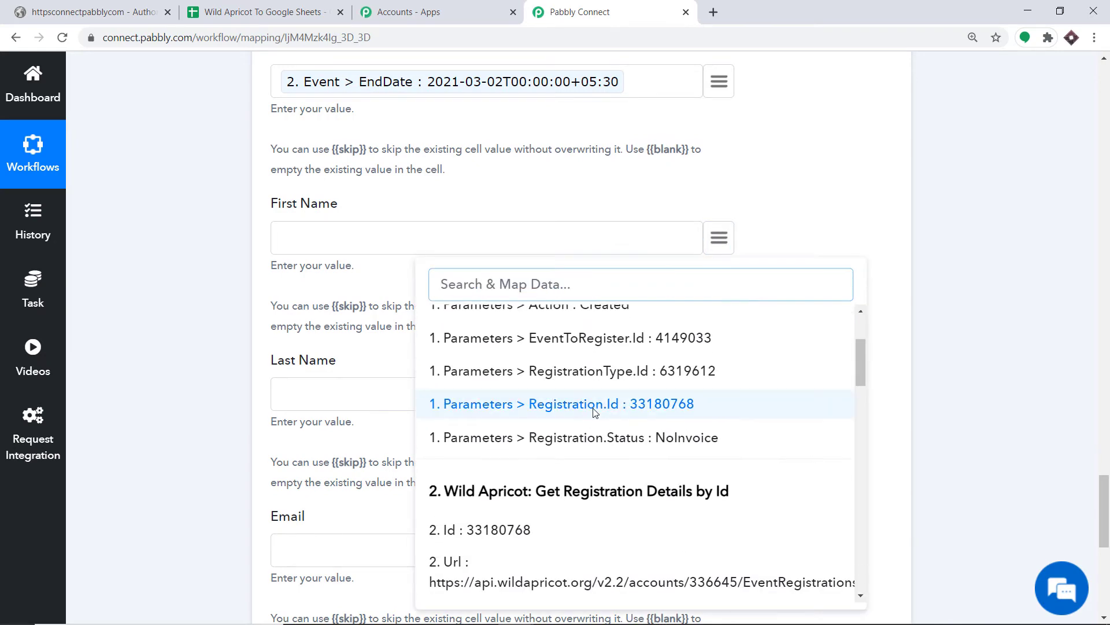
scroll(596, 412, down, 10)
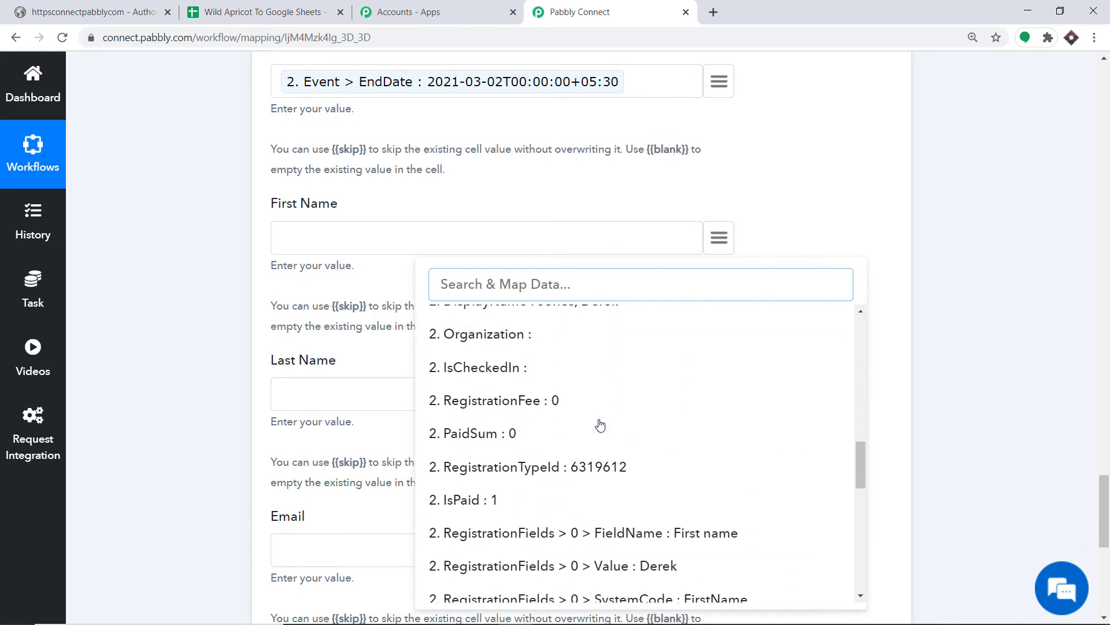
scroll(596, 417, up, 3)
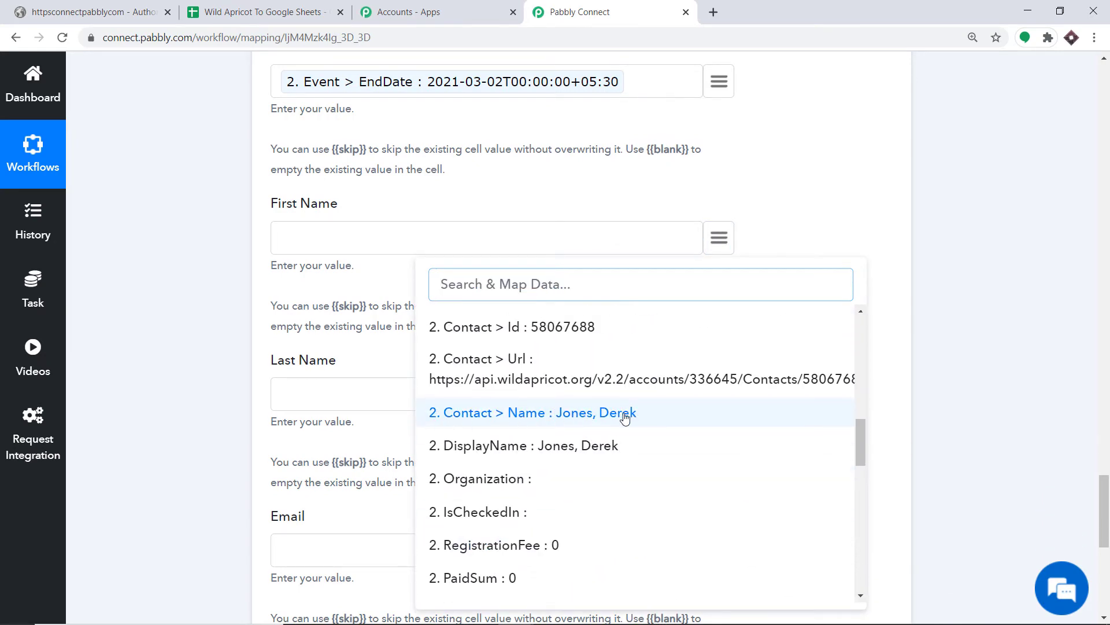
scroll(625, 418, down, 5)
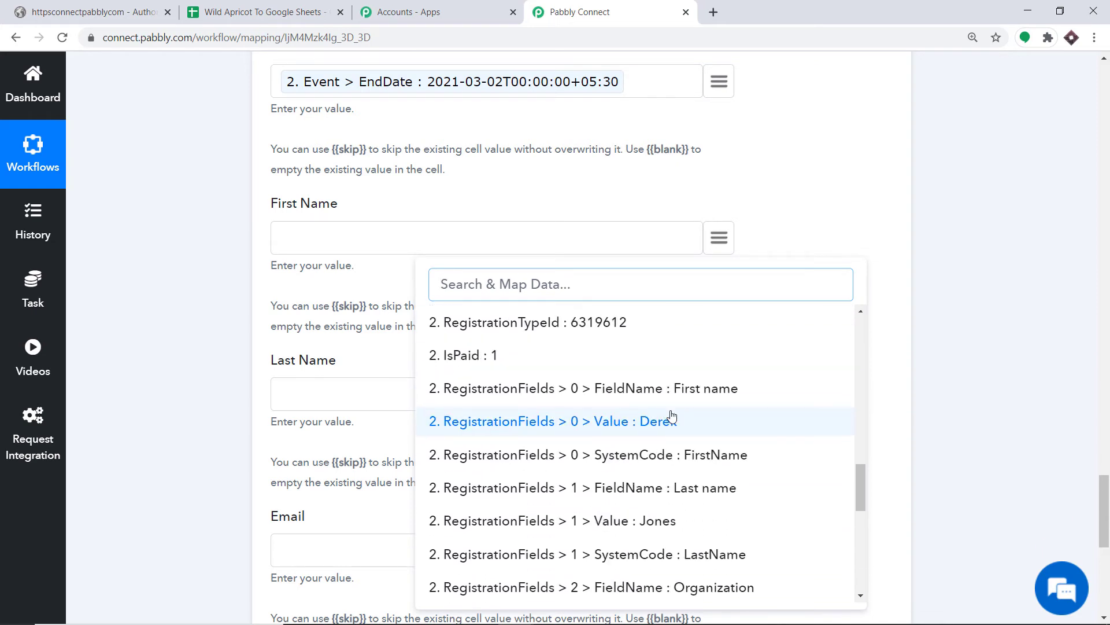
click(655, 351)
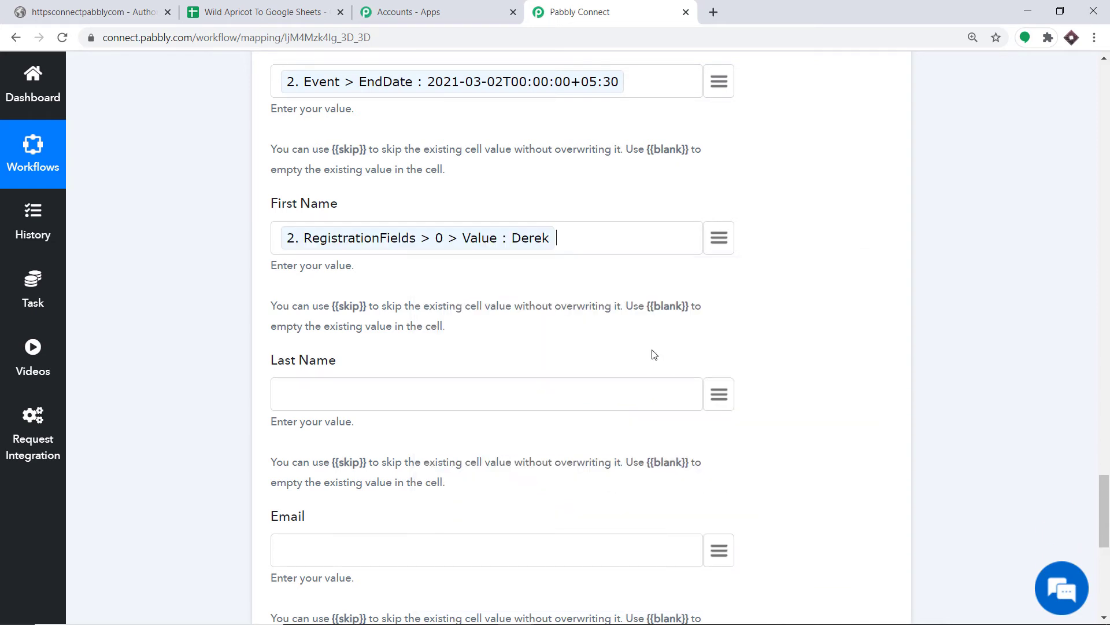
scroll(636, 335, down, 3)
click(718, 249)
scroll(583, 466, down, 5)
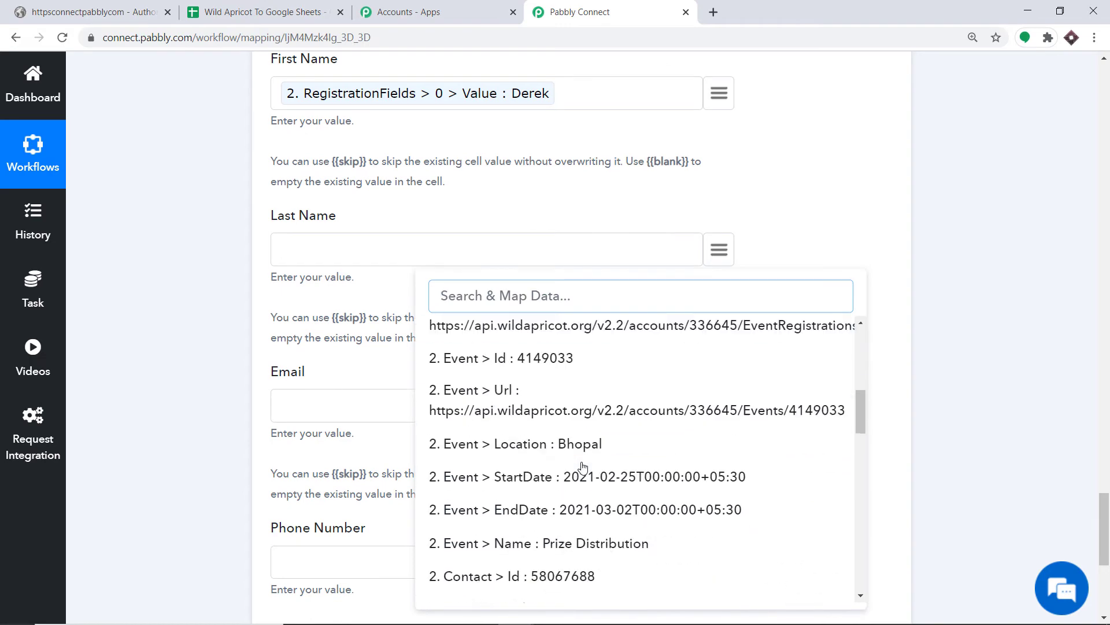
scroll(586, 465, down, 10)
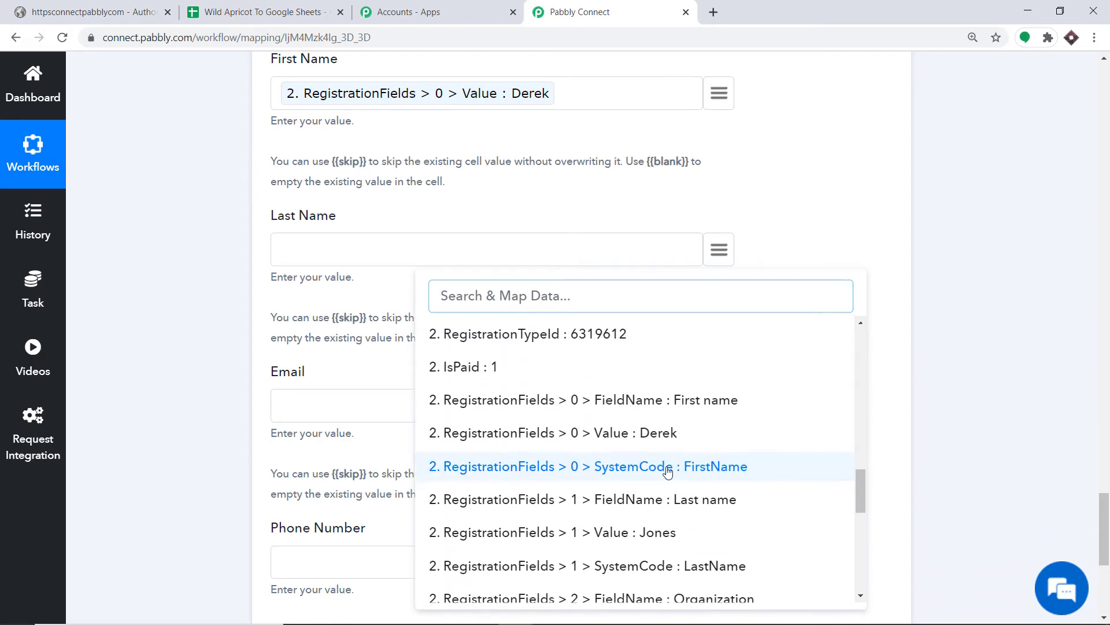
scroll(668, 471, down, 2)
click(657, 460)
Step: Map Email and Phone Number to RegistrationFields 3 and 4 Value
scroll(664, 346, down, 3)
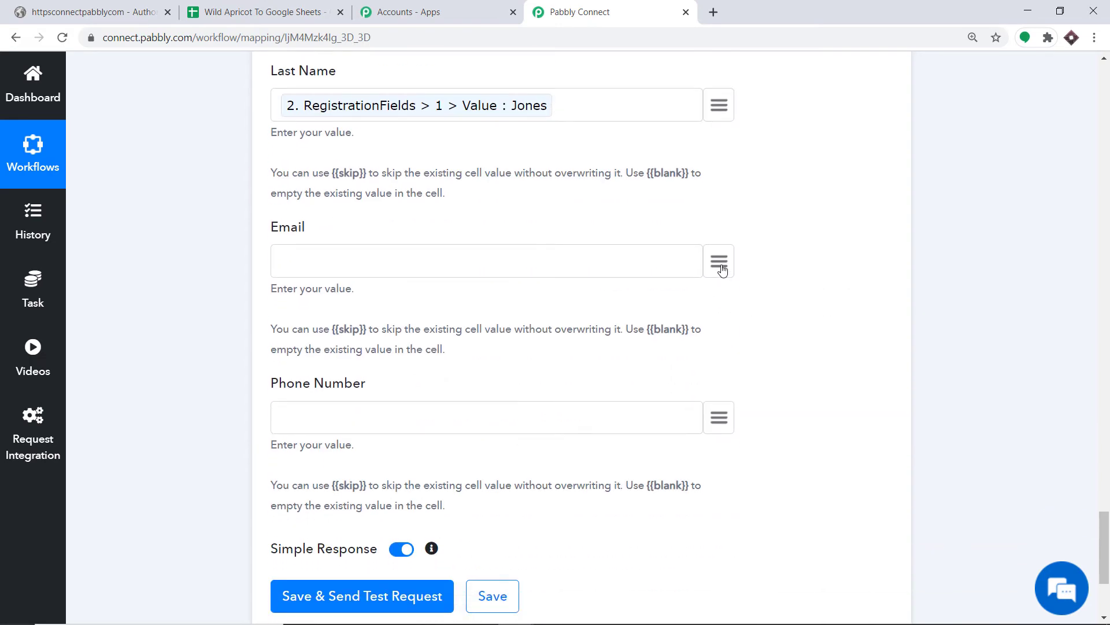
click(720, 263)
scroll(636, 359, down, 10)
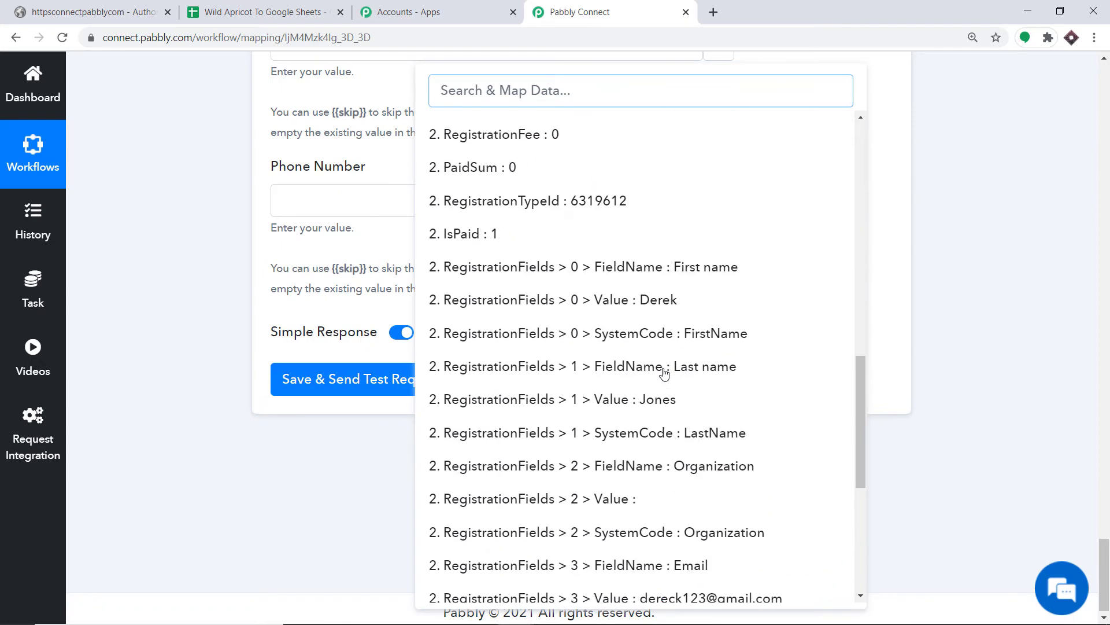
scroll(663, 373, down, 3)
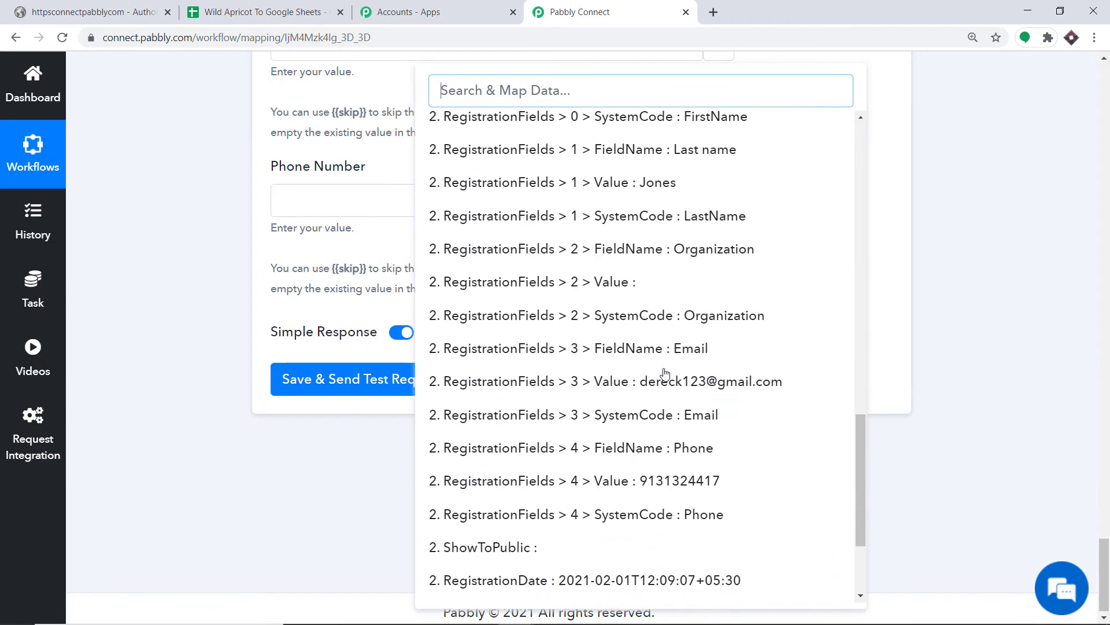
click(709, 381)
click(720, 226)
scroll(656, 416, down, 4)
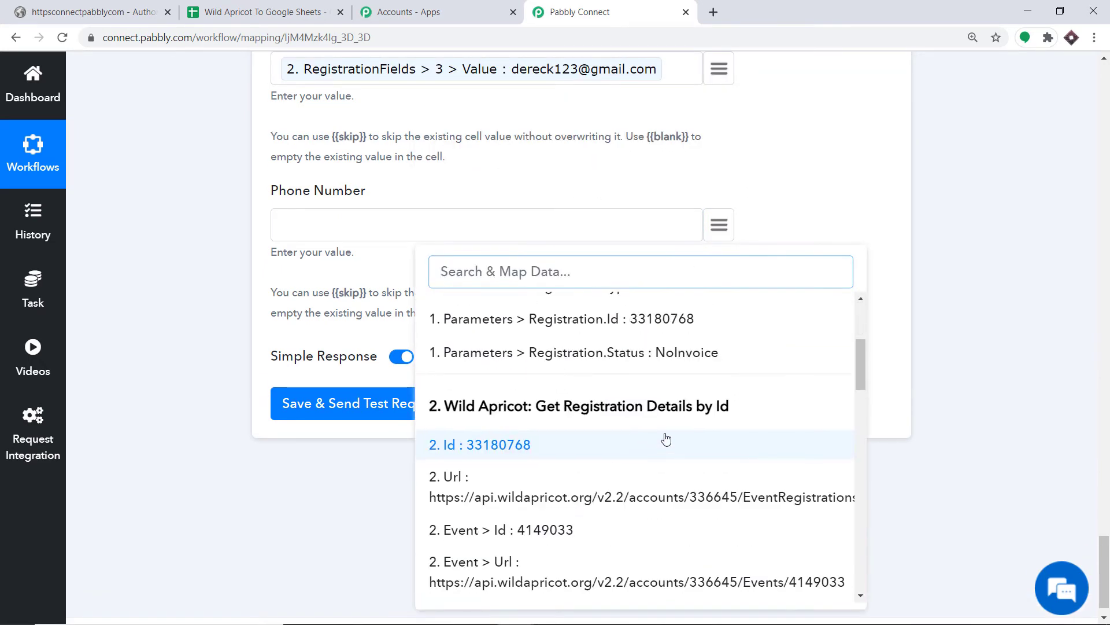
scroll(666, 440, down, 15)
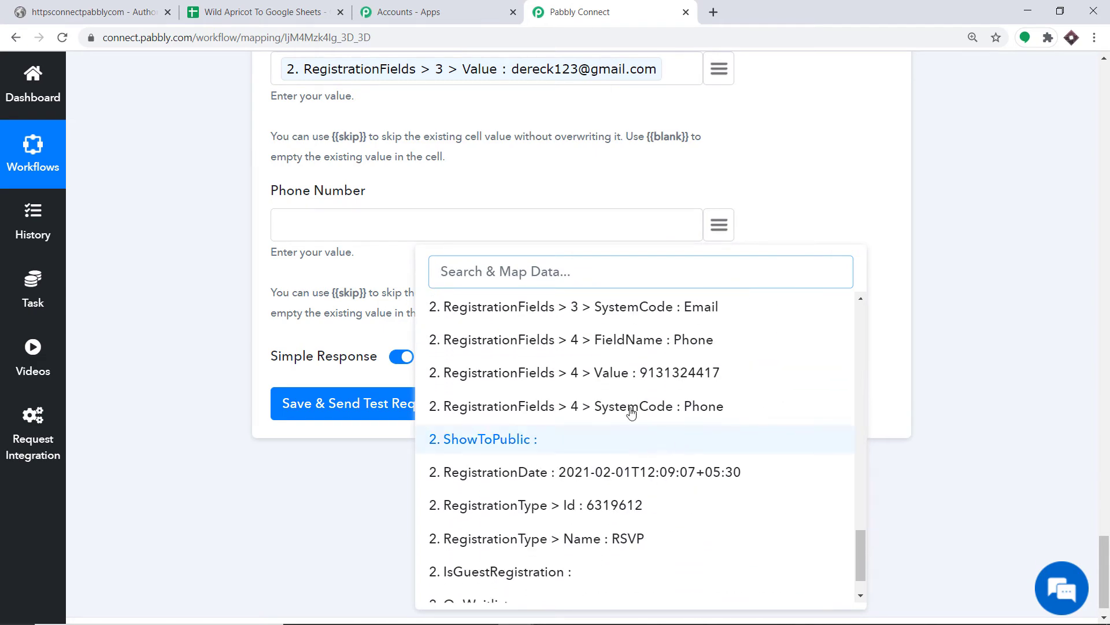
click(630, 372)
scroll(665, 220, up, 5)
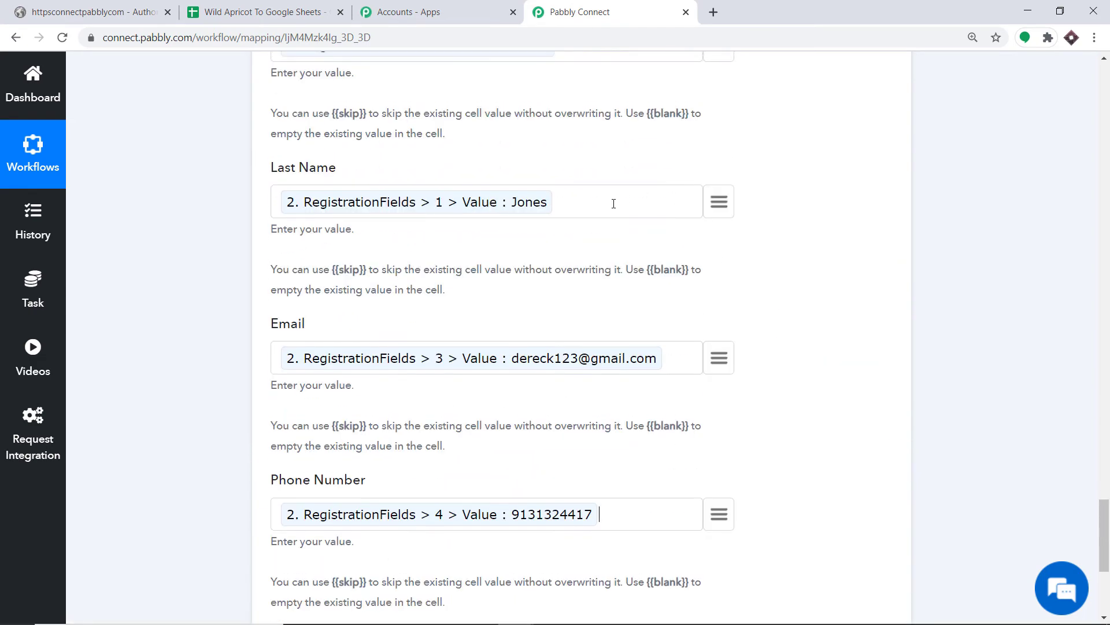
scroll(614, 203, up, 7)
scroll(480, 124, up, 5)
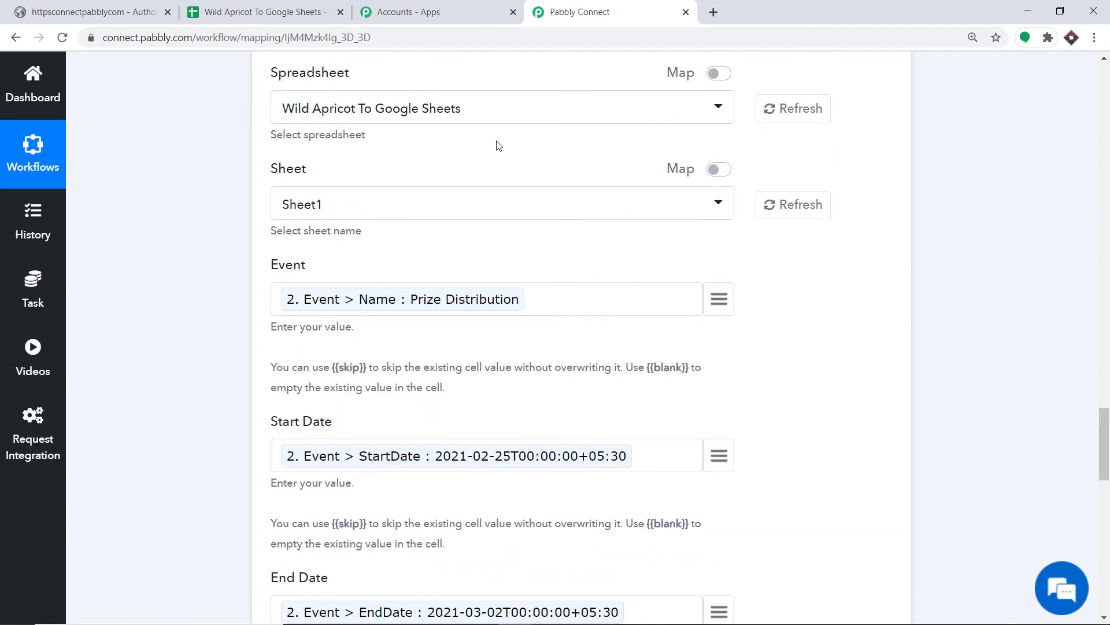
scroll(769, 275, down, 15)
scroll(752, 280, down, 3)
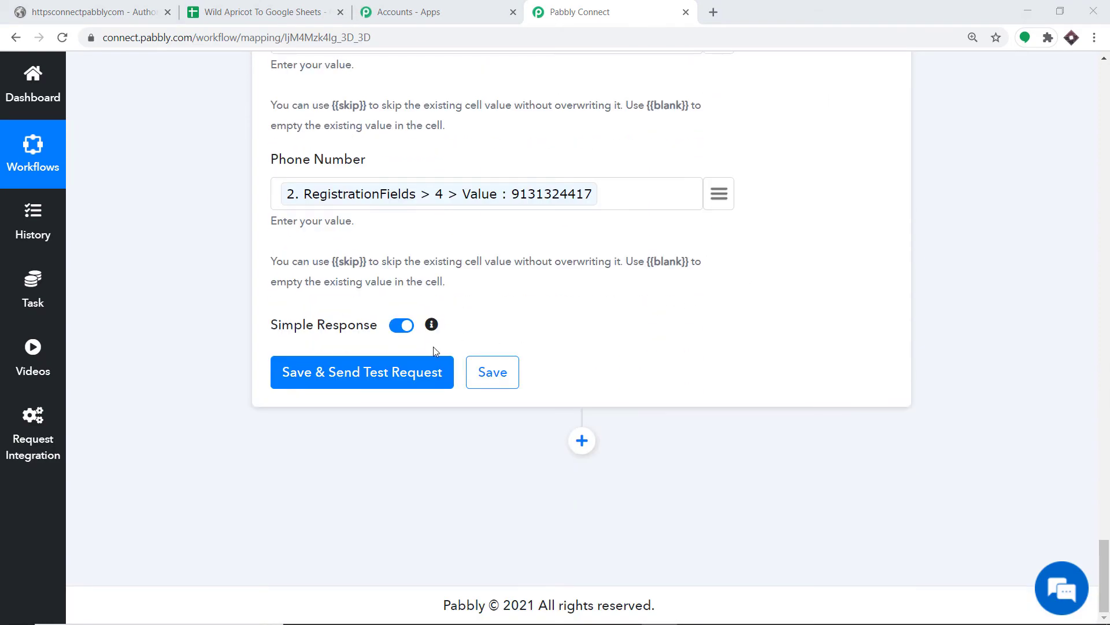
Step: Send a test row and confirm it appears as row 2 in the spreadsheet
click(392, 375)
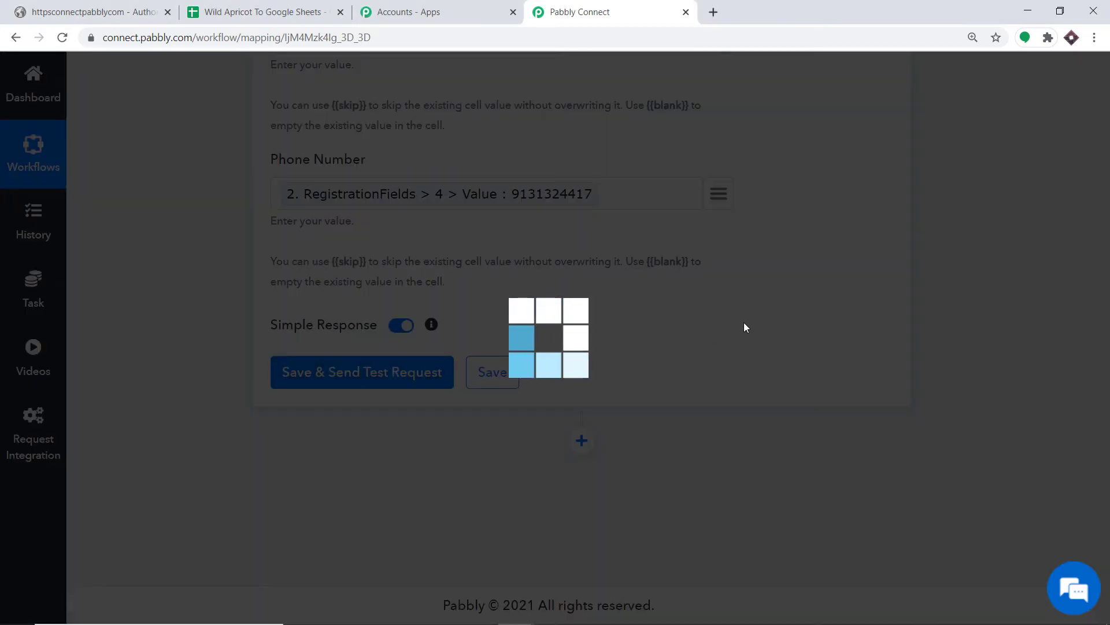
scroll(652, 342, down, 1)
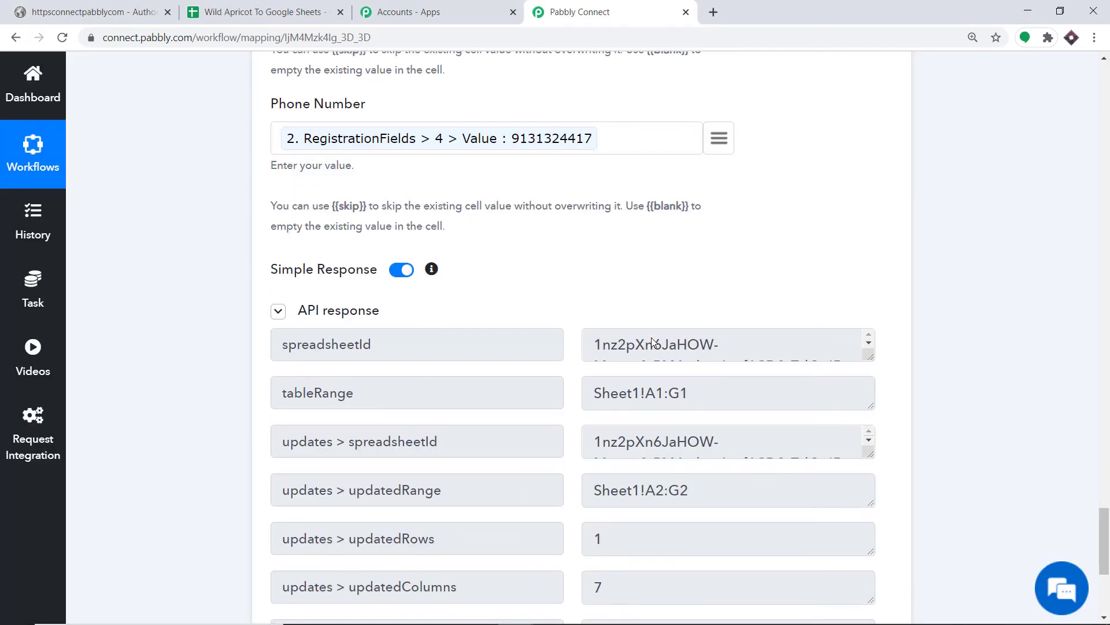
scroll(545, 315, down, 4)
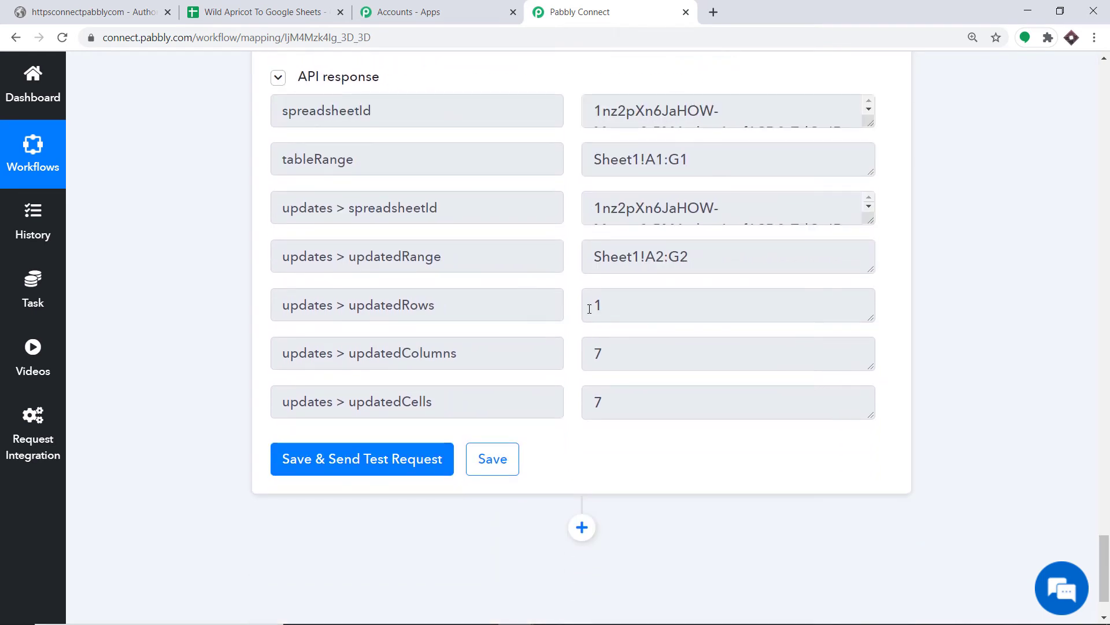
click(278, 8)
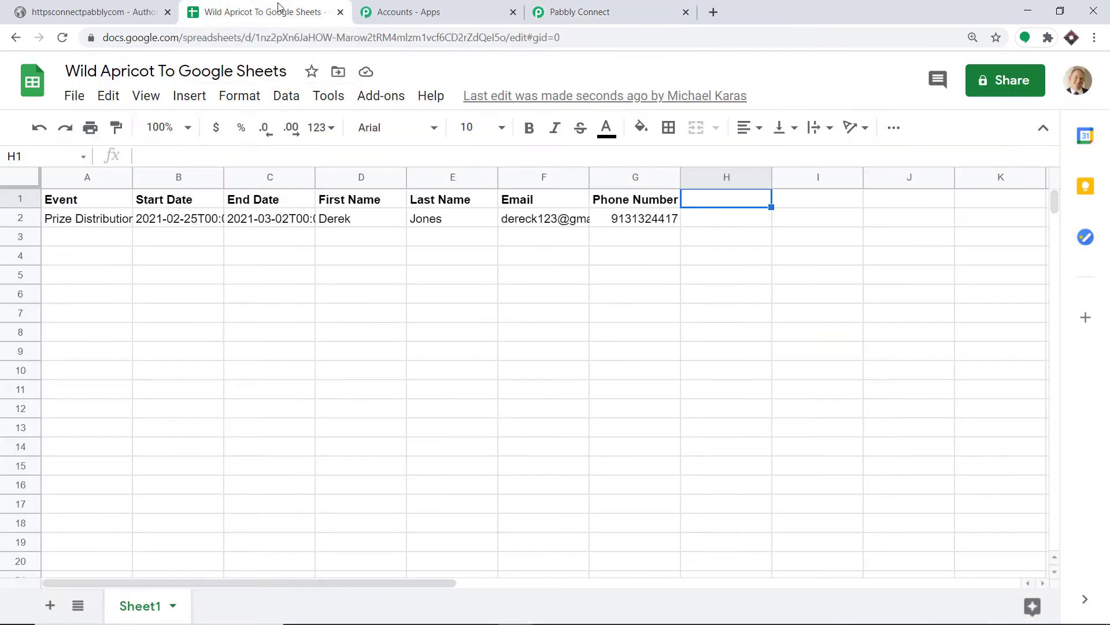
Step: Widen columns A–G so the event name, start and end dates, names, email and phone number fit
drag(130, 174, 202, 174)
drag(289, 171, 361, 172)
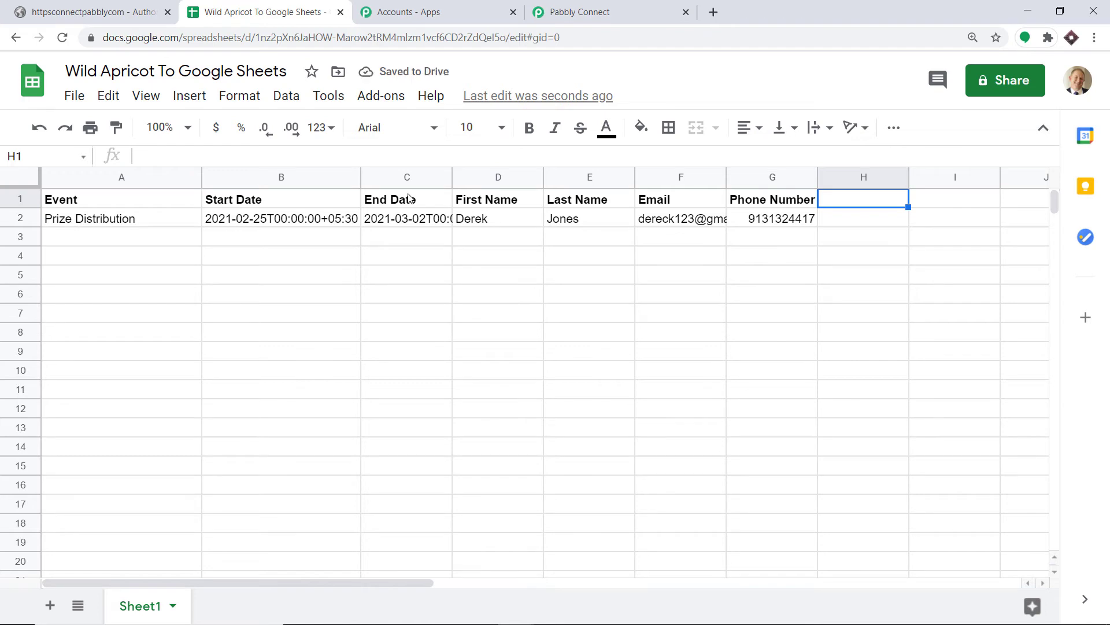
drag(457, 176, 508, 176)
drag(600, 177, 688, 179)
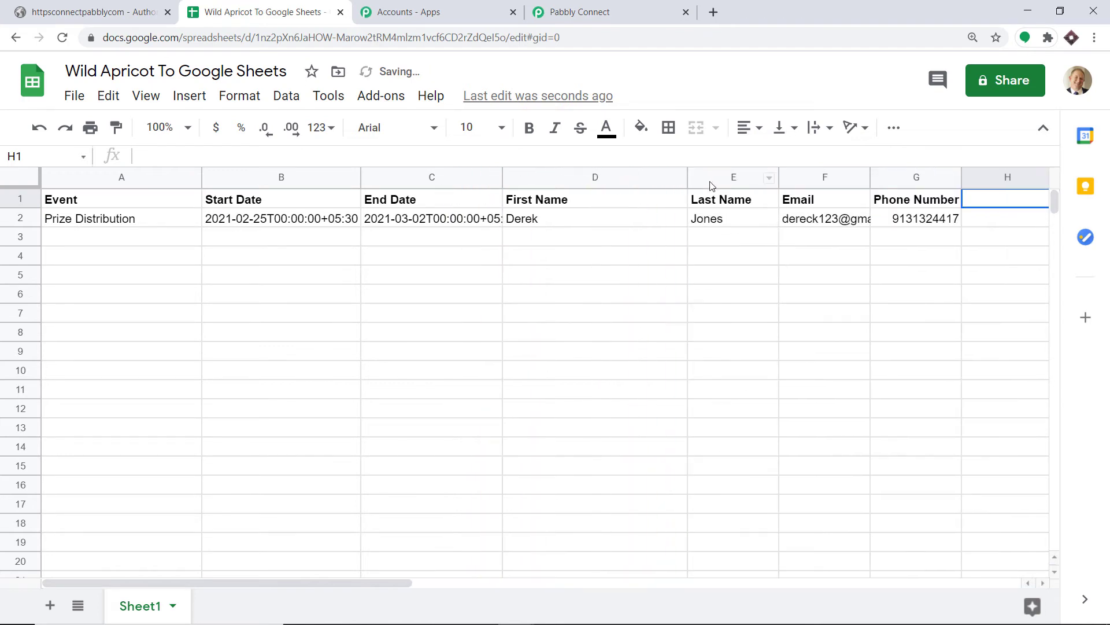
drag(779, 178, 814, 179)
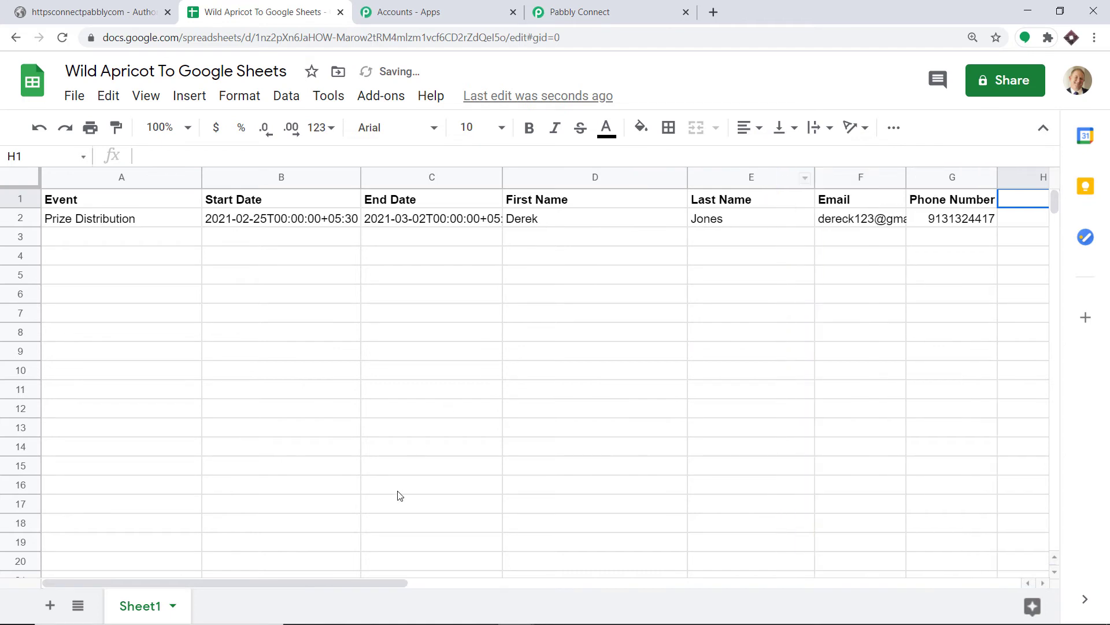
drag(392, 580, 509, 590)
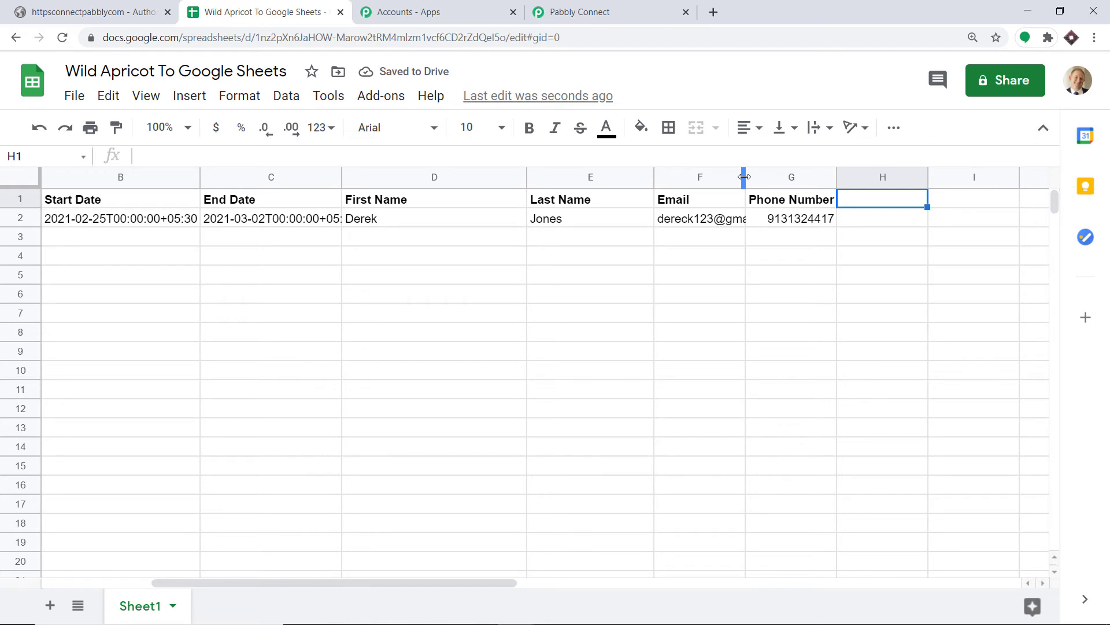
drag(750, 184, 784, 184)
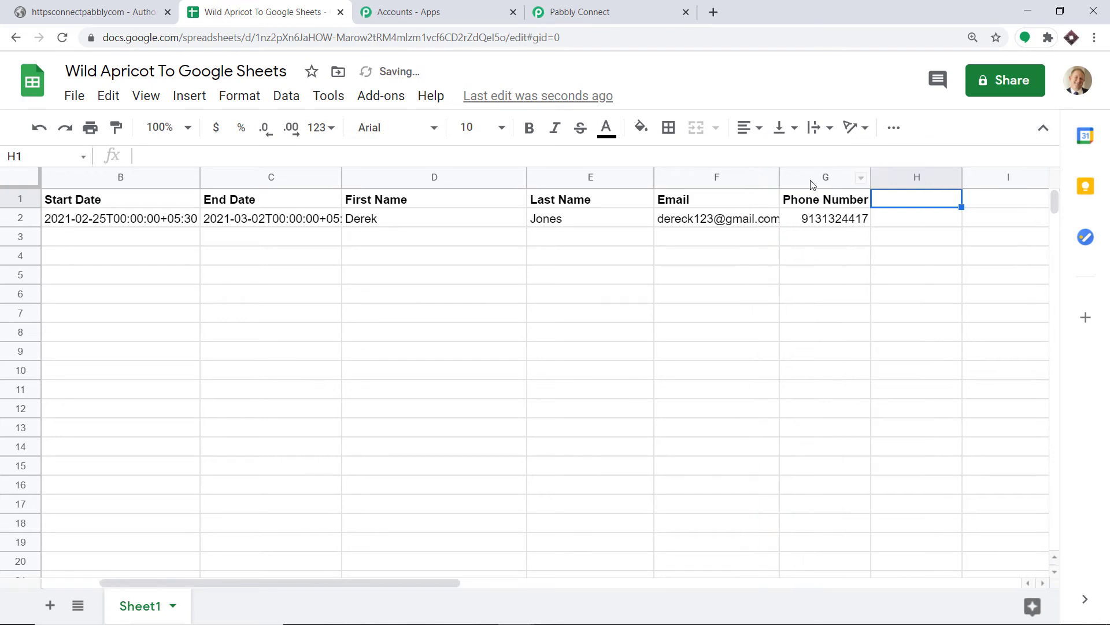
click(875, 178)
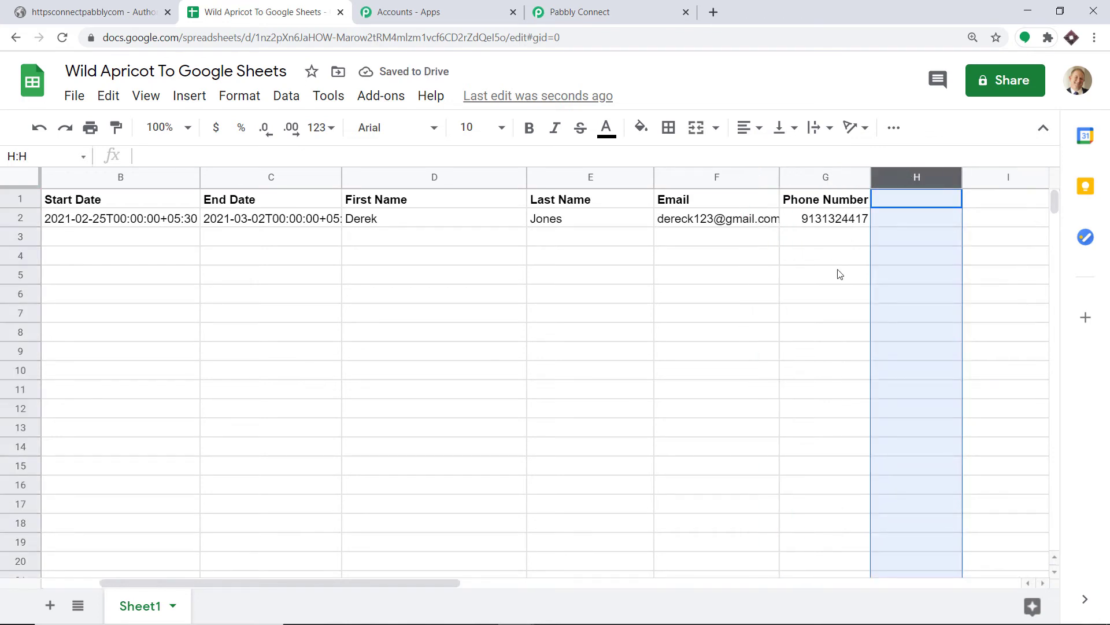
click(834, 294)
drag(868, 175, 907, 175)
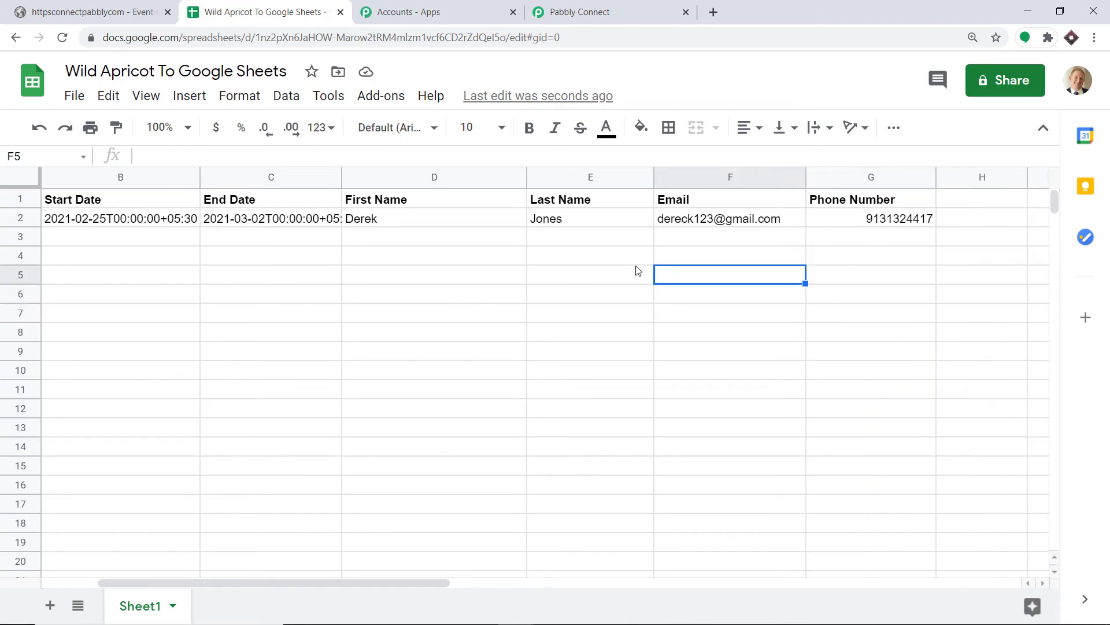
Step: Copy the Prize Distribution event's public URL and load it in a private window
click(107, 12)
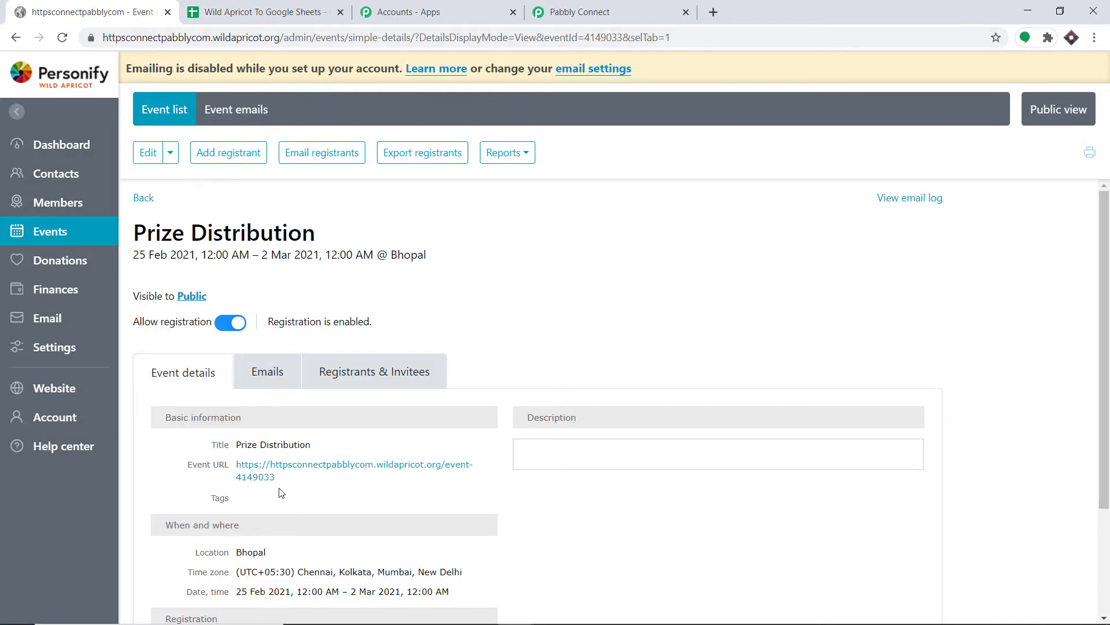
drag(280, 491, 234, 465)
key(ctrl+c)
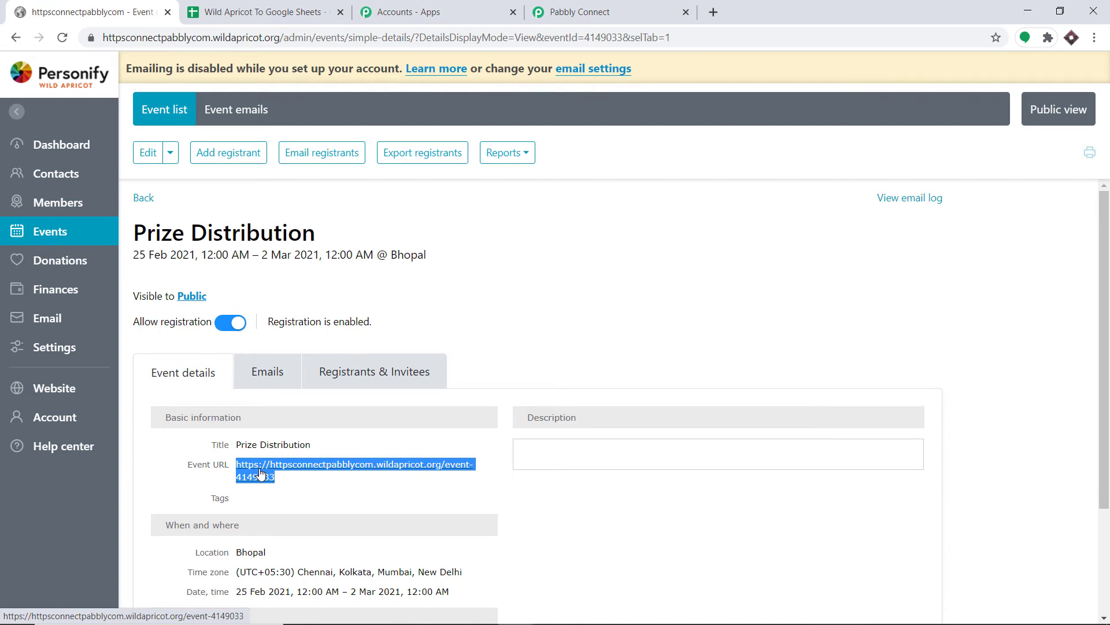
key(ctrl+shift+n)
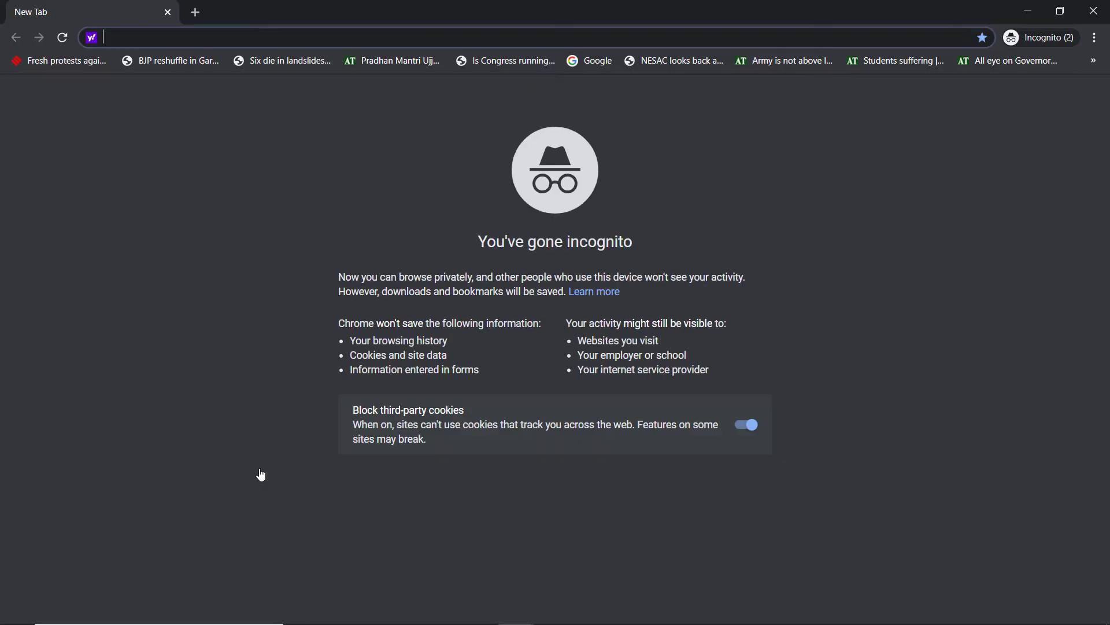
key(ctrl+v)
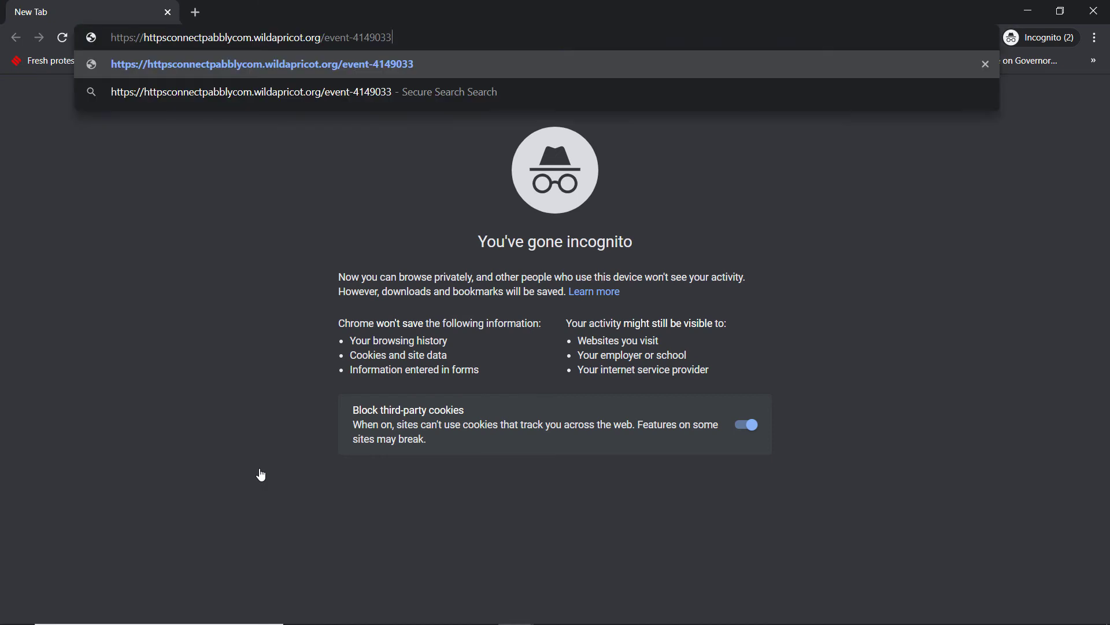
key(Return)
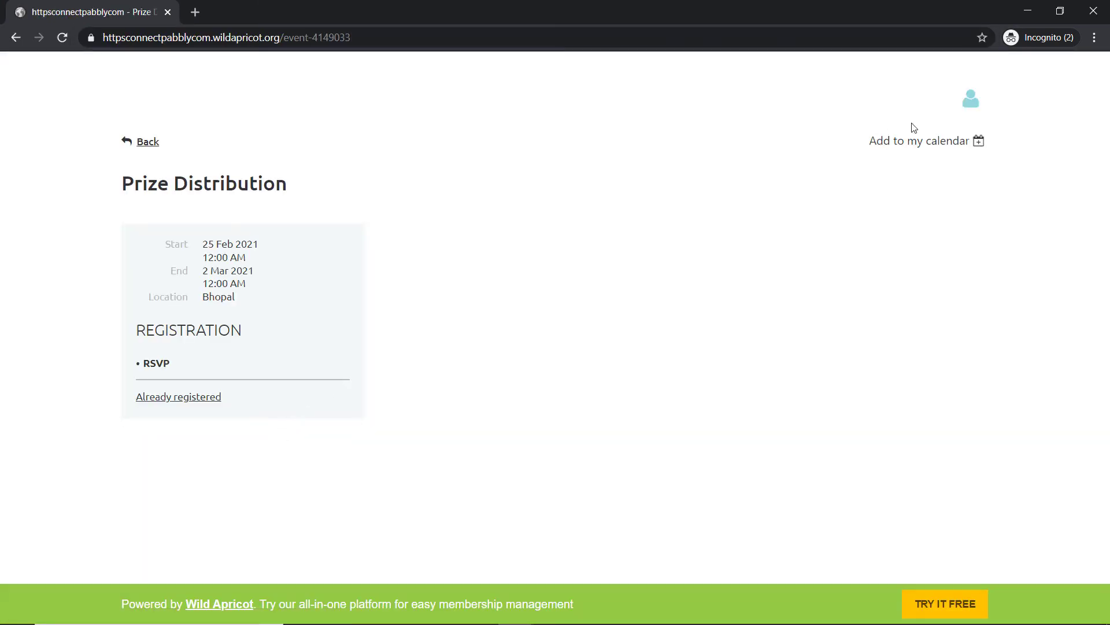
Step: Log out of Wild Apricot and reload the Prize Distribution event page in a new private tab
click(973, 99)
click(963, 198)
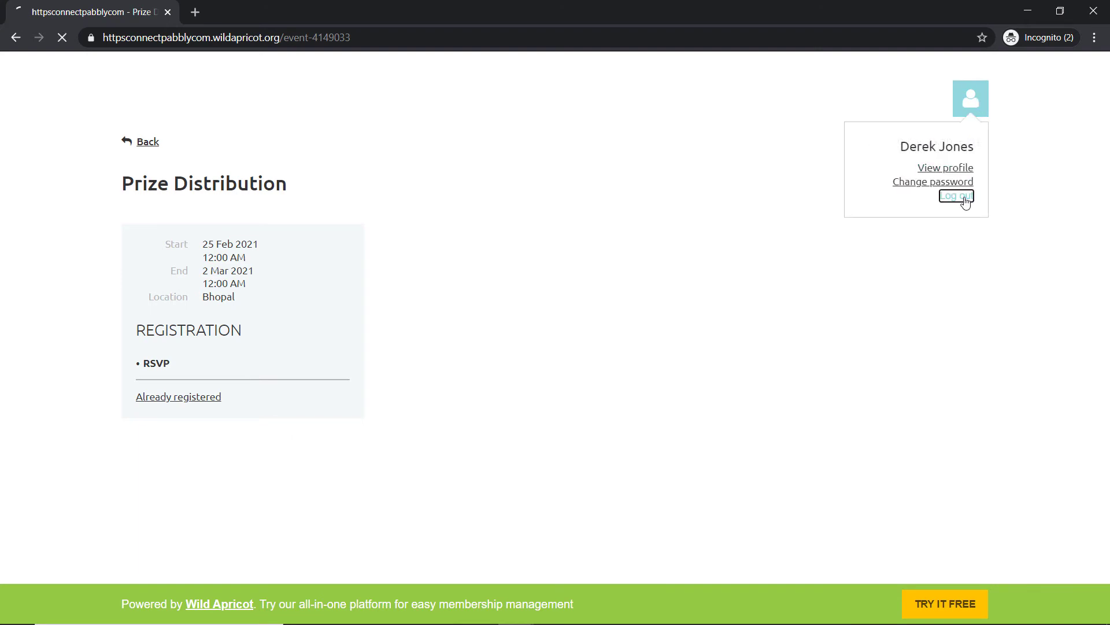
click(198, 12)
key(ctrl+v)
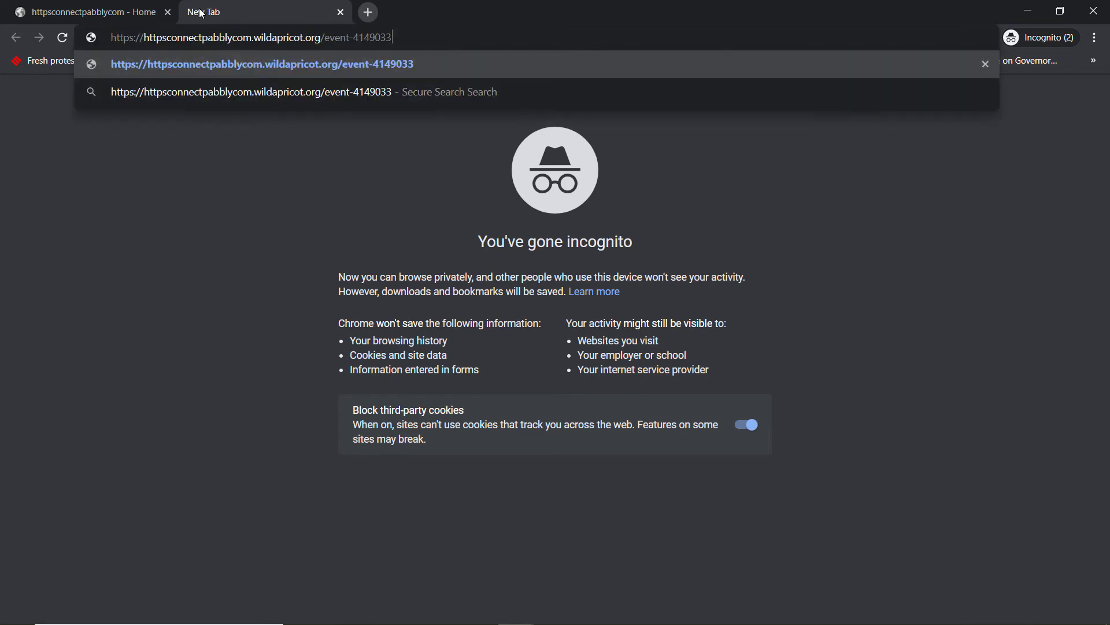
key(Return)
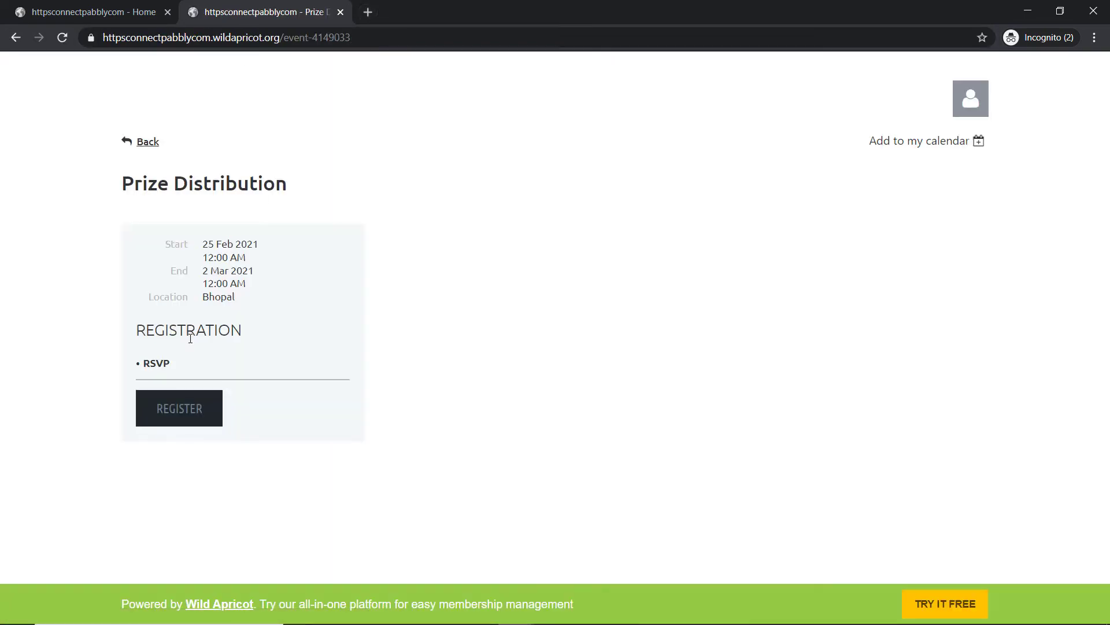
Step: Start registering for Prize Distribution and enter the registrant's email address
click(179, 409)
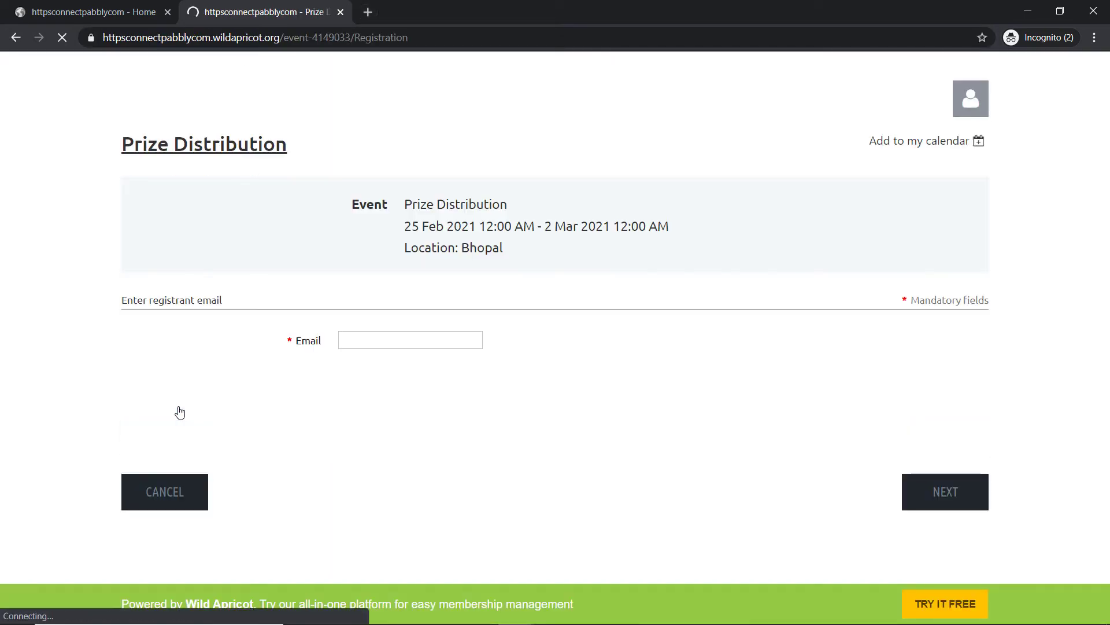
click(362, 340)
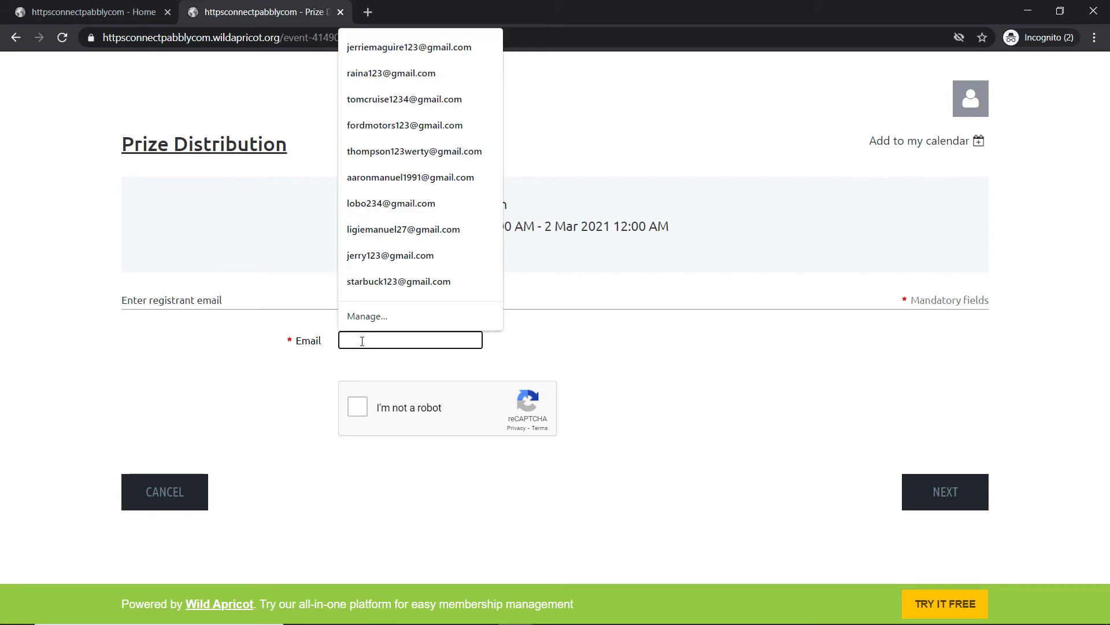
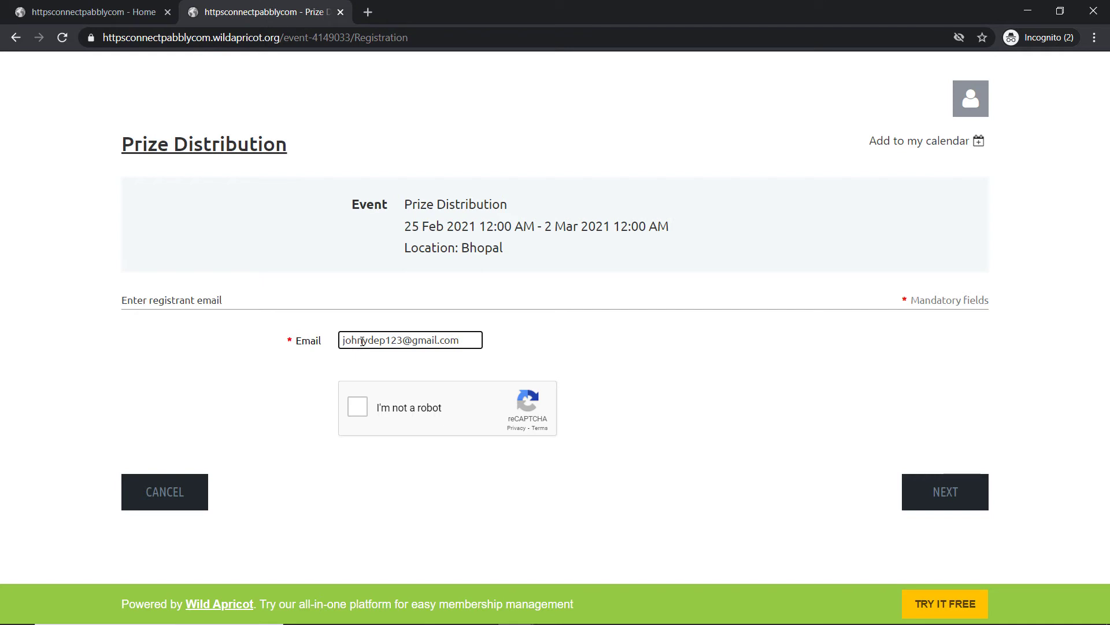
Step: Pass the robot check by selecting the three taxi images, then continue to the details form
click(357, 406)
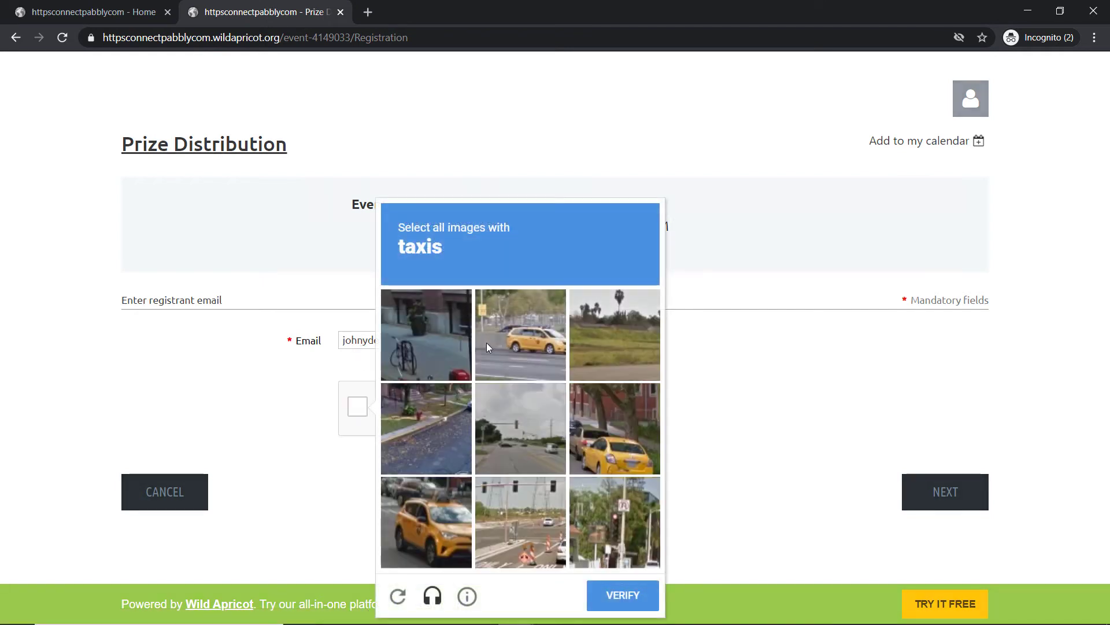
click(537, 321)
click(606, 425)
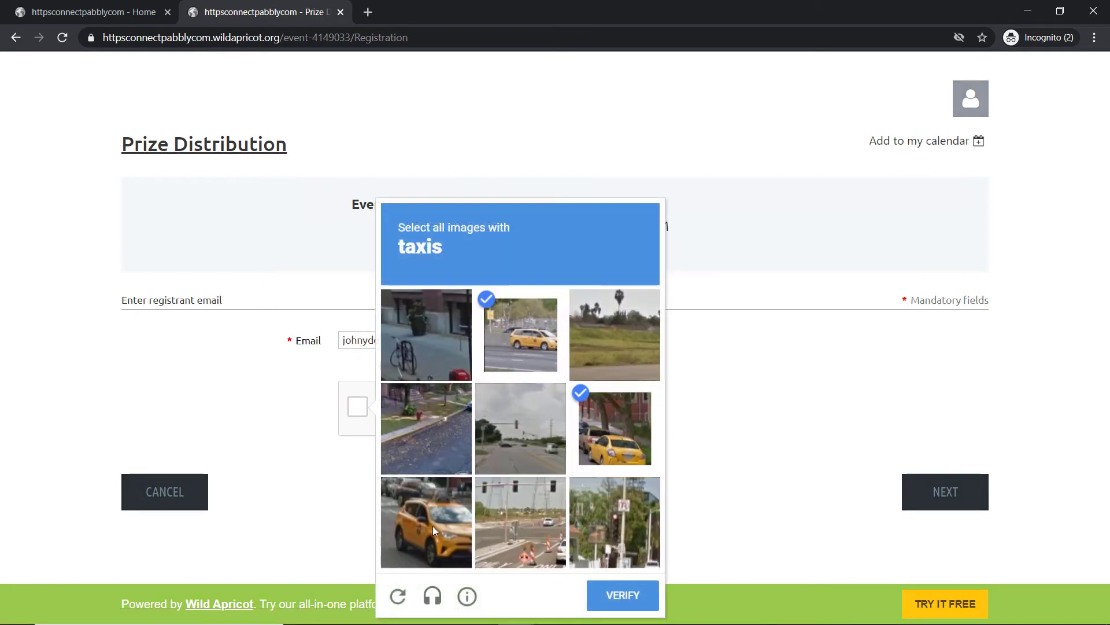
click(433, 526)
click(635, 594)
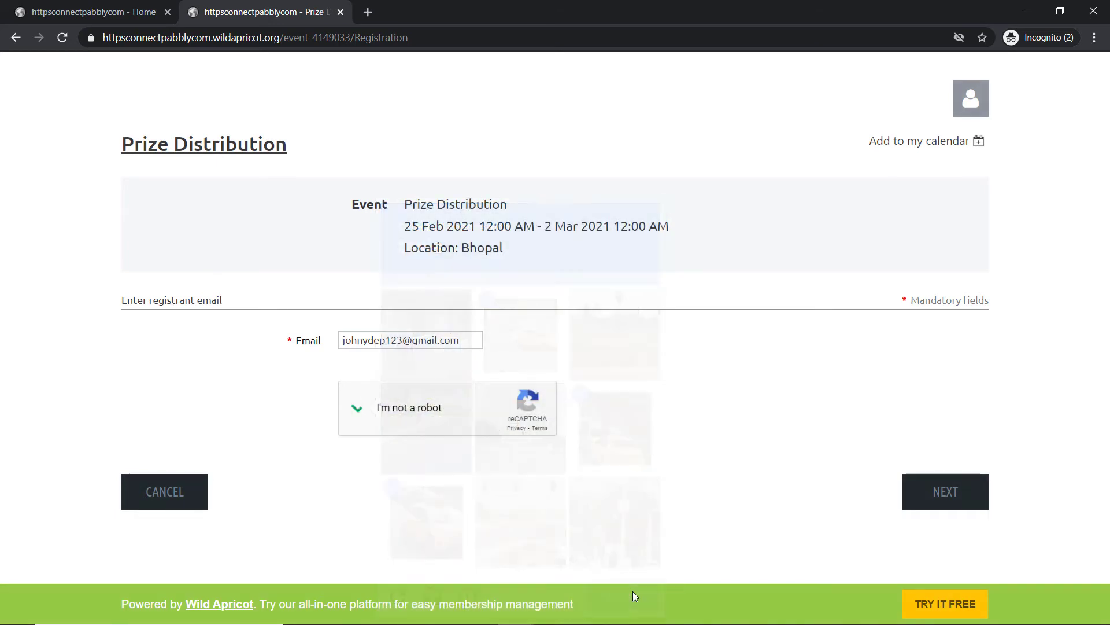
click(946, 498)
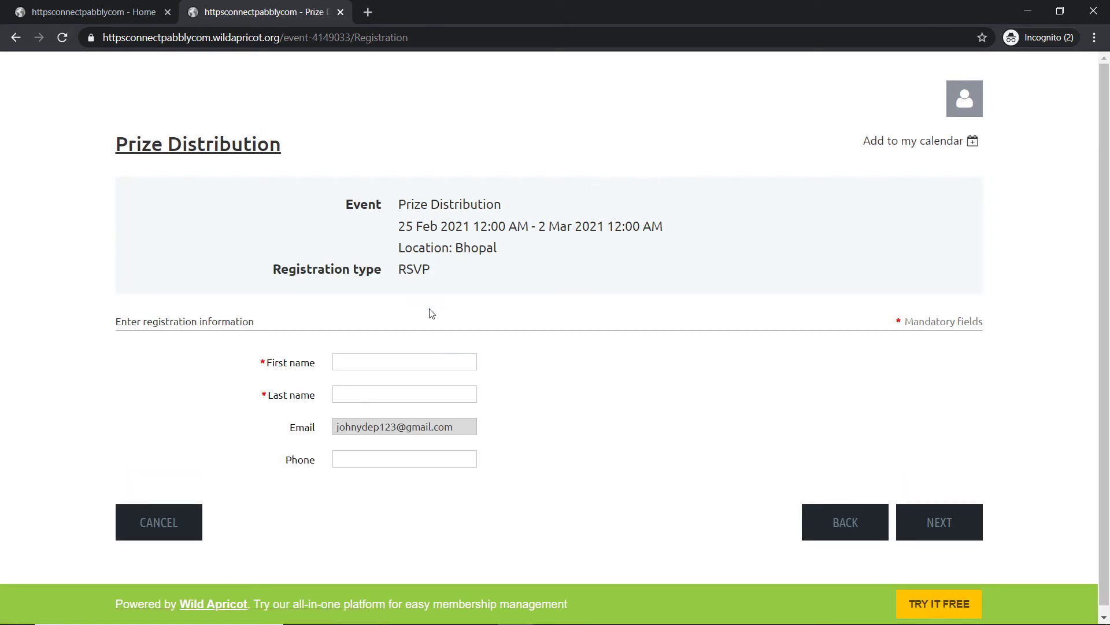
Step: Fill in the registrant's first name, last name and phone number
click(374, 360)
text(Johny)
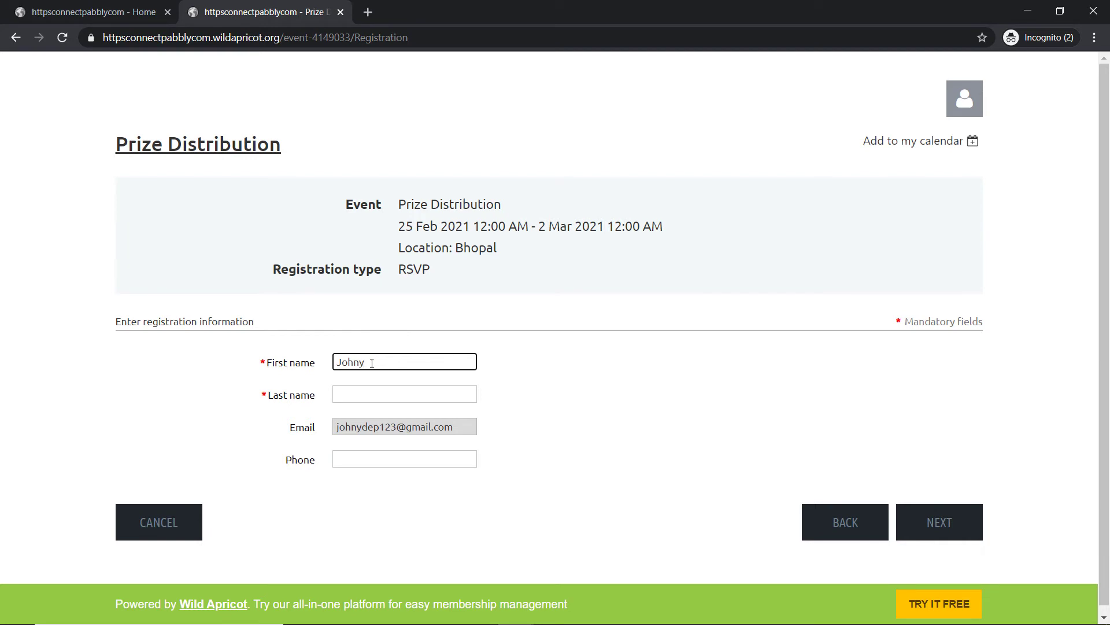
click(350, 392)
text(Depp)
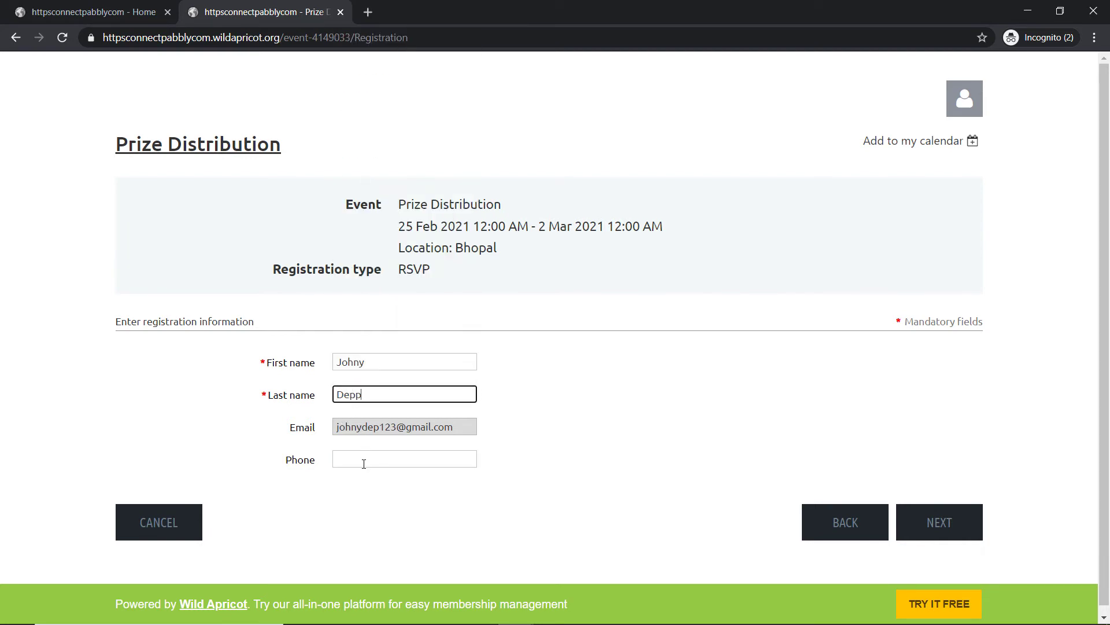
click(364, 464)
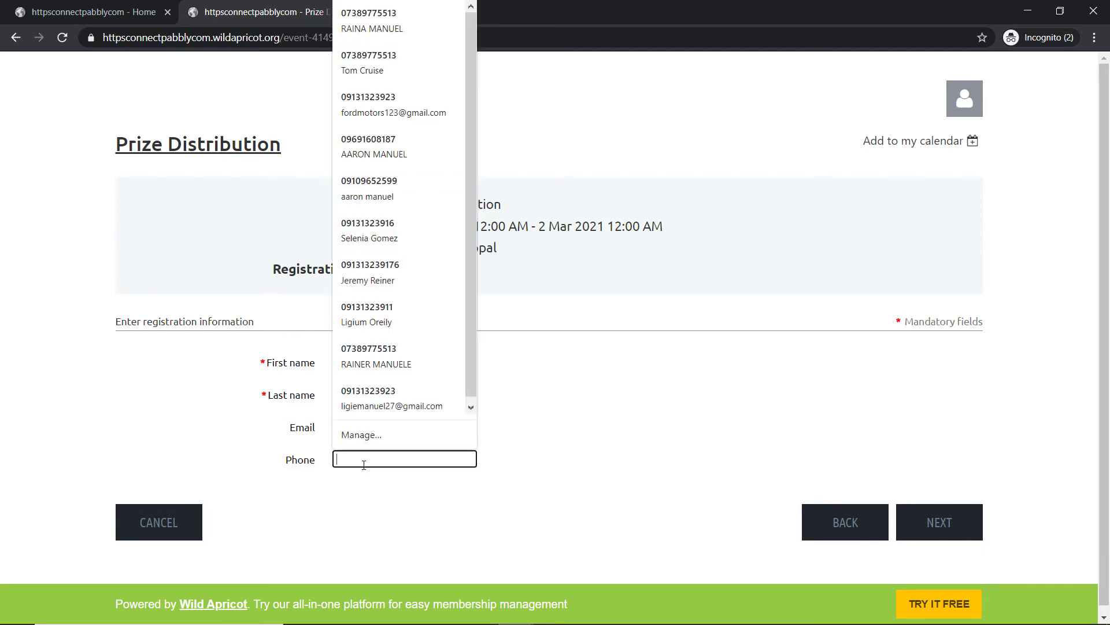
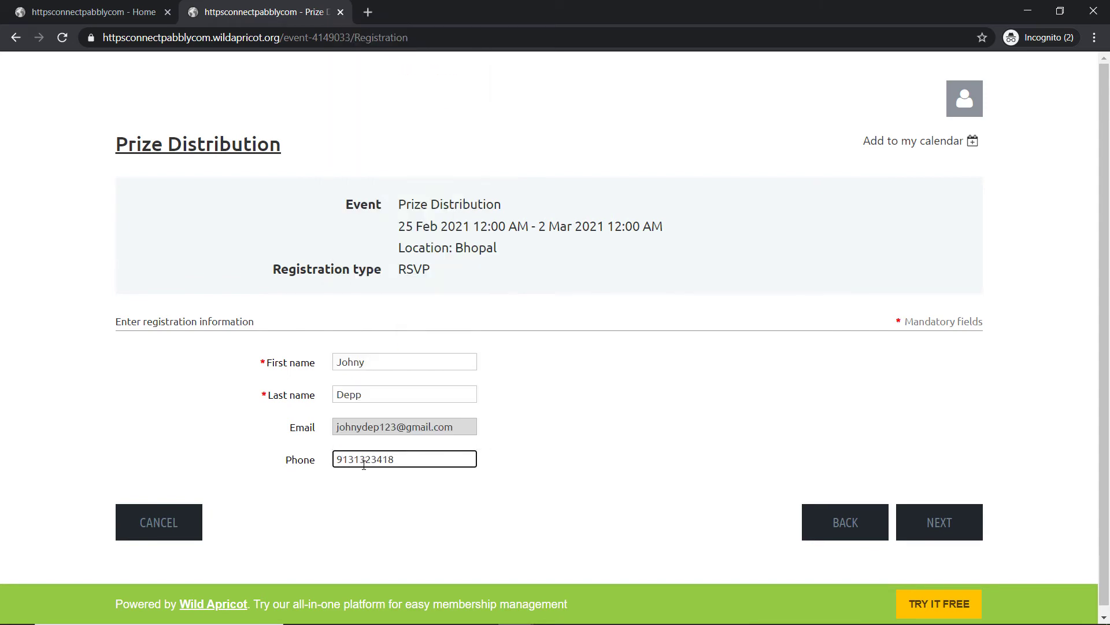
Step: Review and confirm the Prize Distribution registration
click(942, 521)
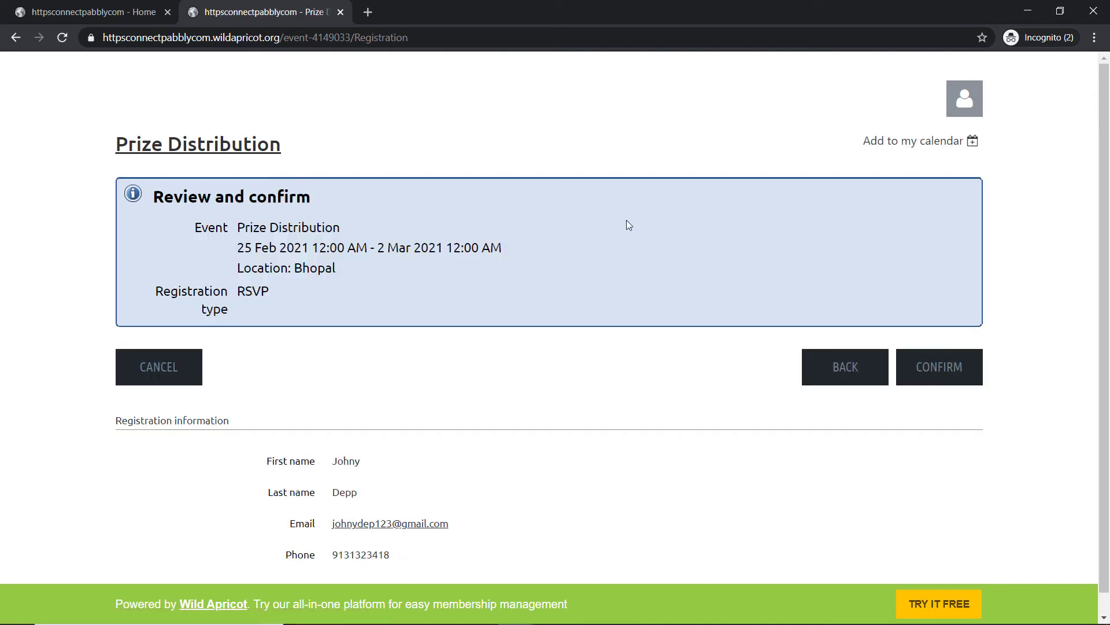
click(965, 370)
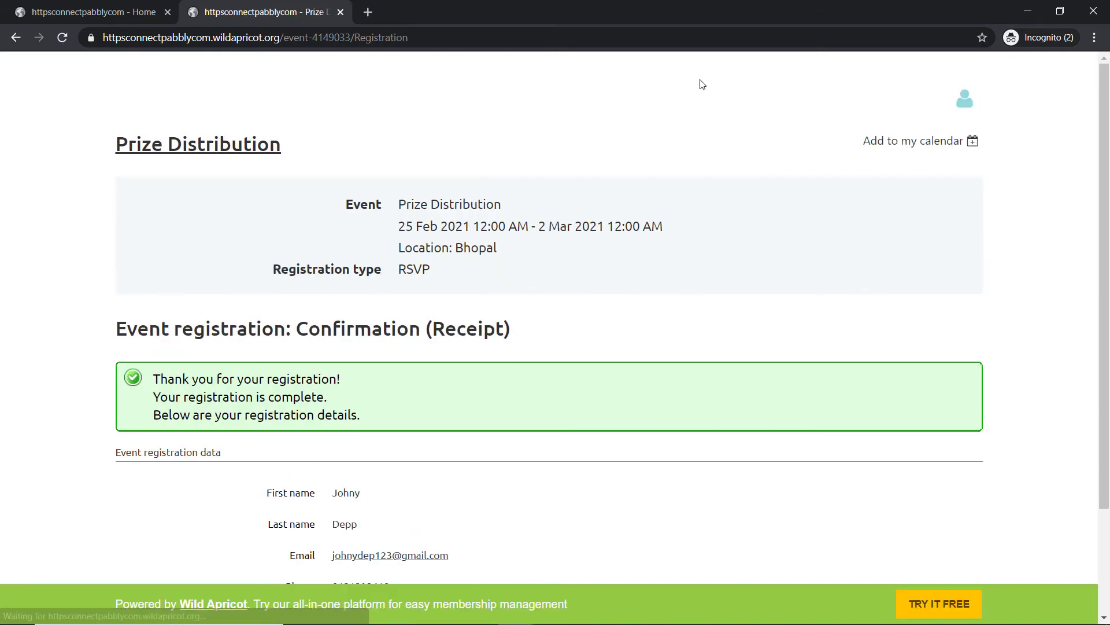
scroll(527, 229, down, 2)
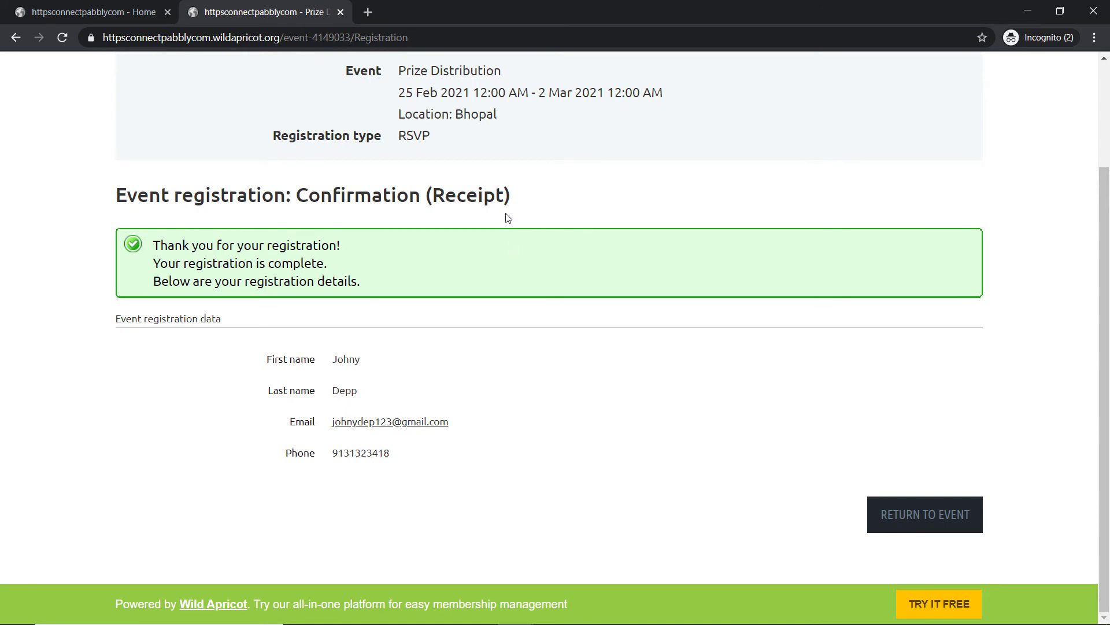
mouse_move(506, 619)
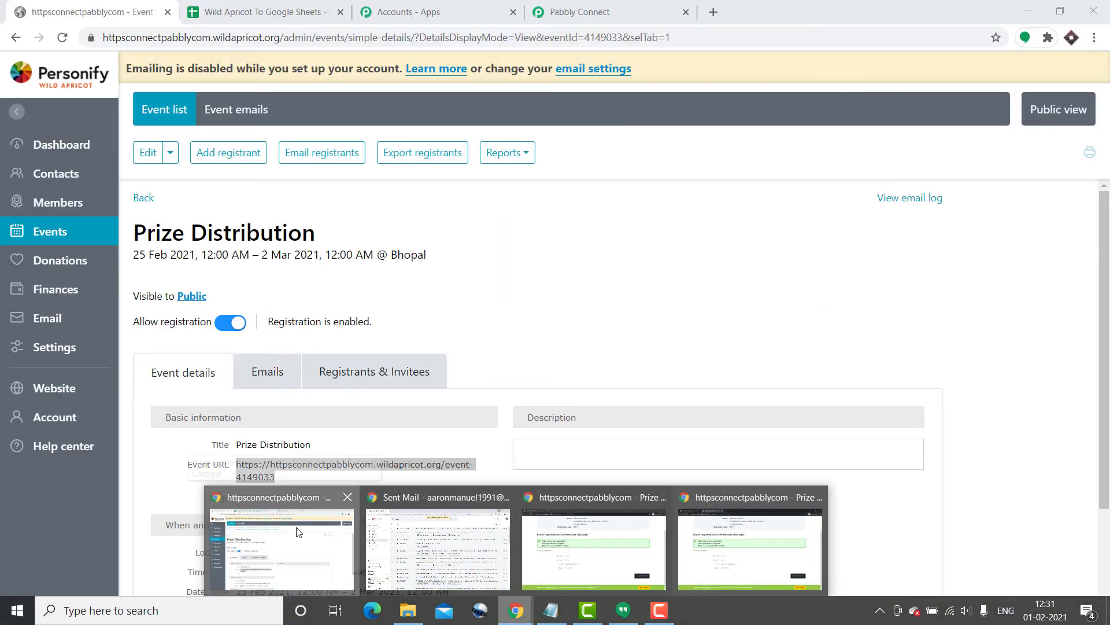
Step: Confirm the sheet shows the second registrant duplicated in rows 3 and 4, then return to Pabbly Connect
click(298, 532)
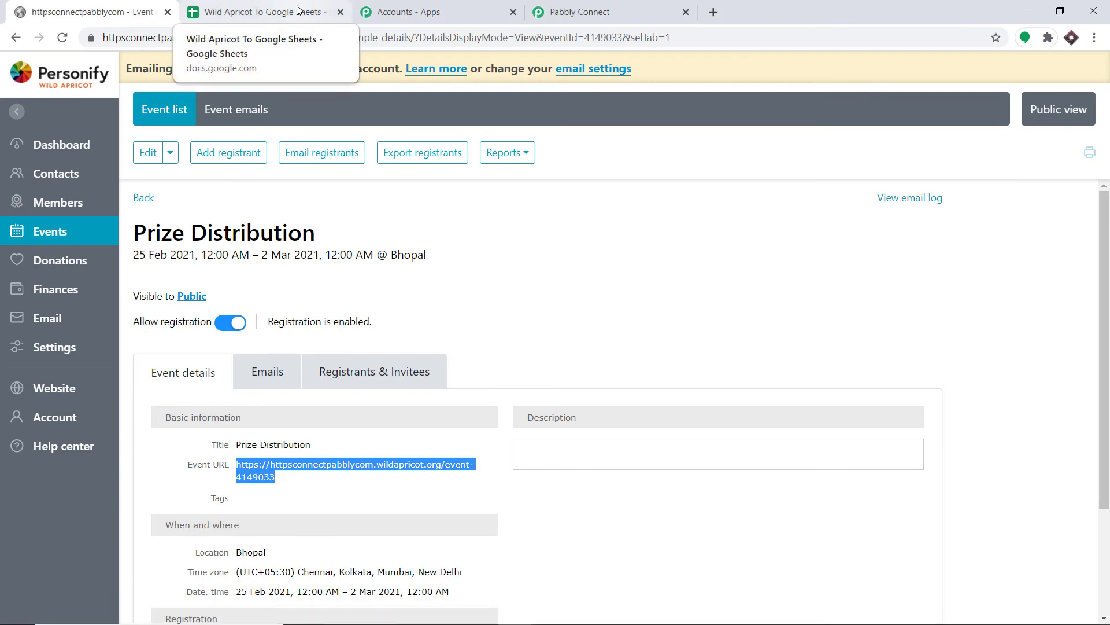
click(298, 9)
click(315, 373)
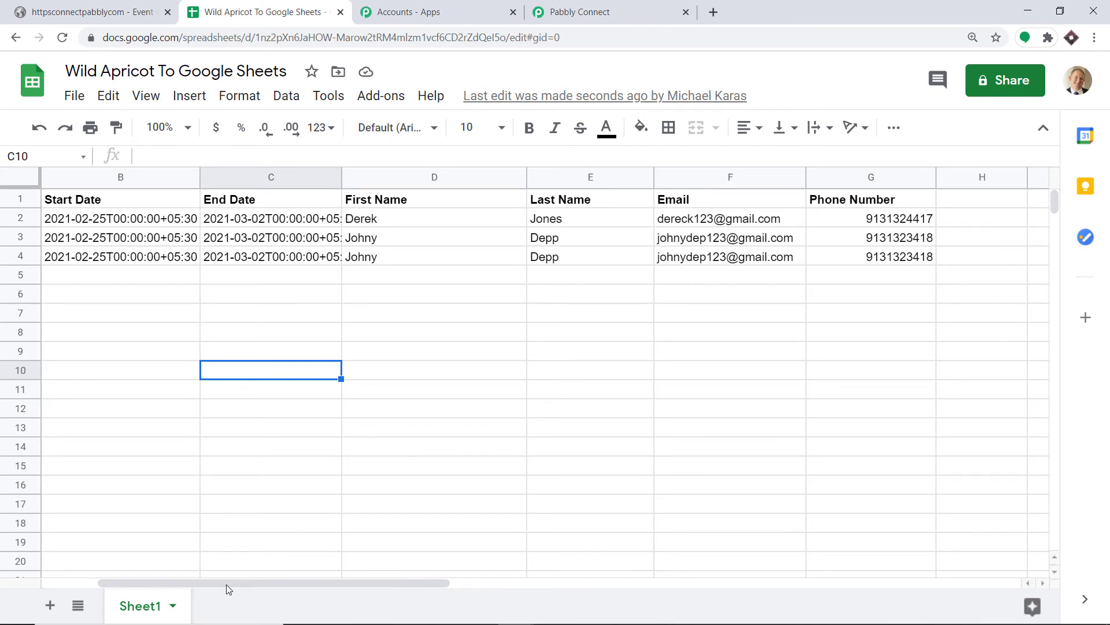
drag(226, 581, 170, 580)
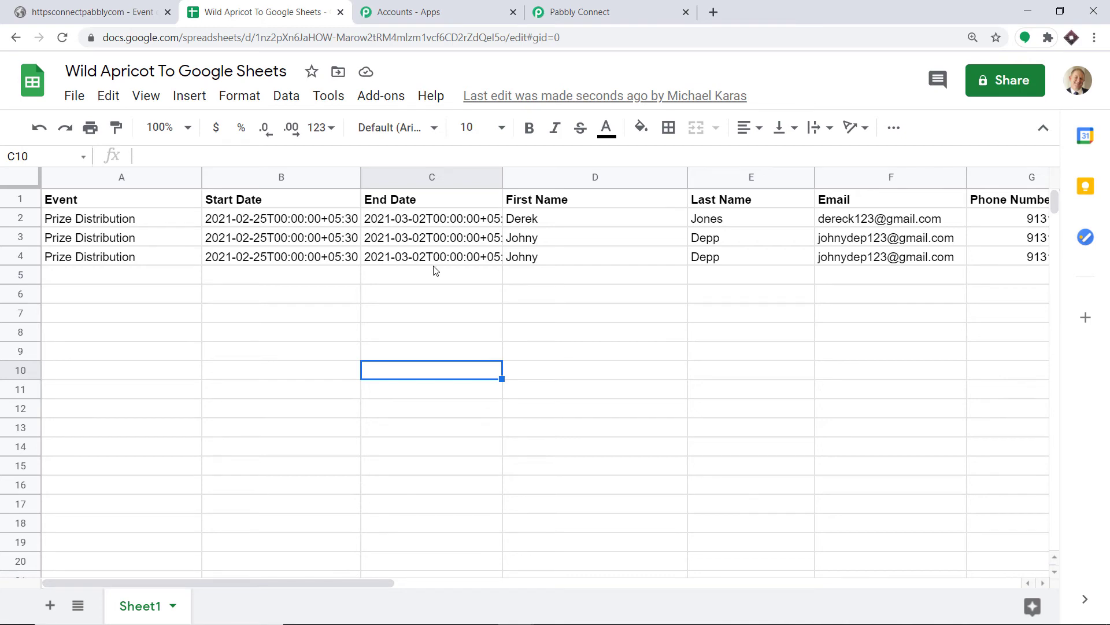
click(621, 6)
click(1105, 250)
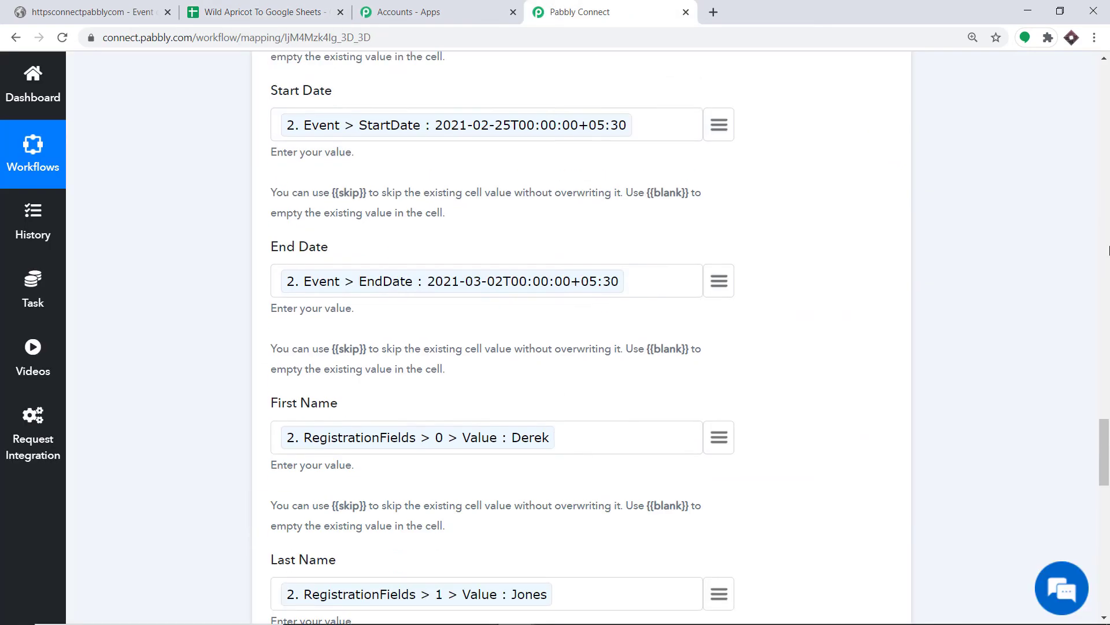
drag(1106, 250, 1074, 105)
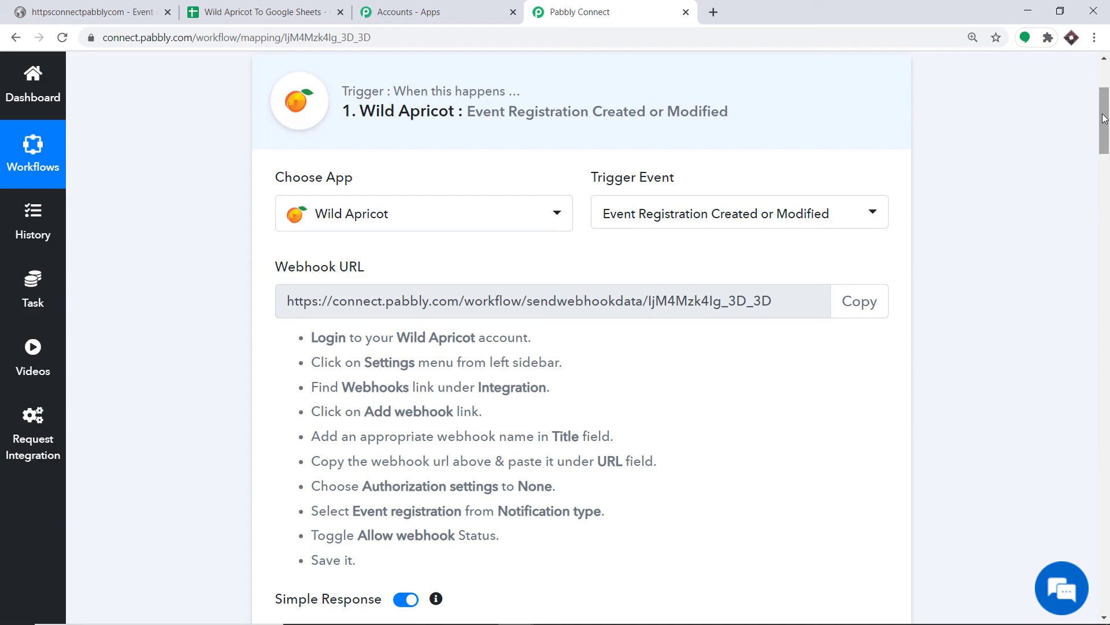
drag(1105, 119, 1106, 185)
scroll(761, 377, down, 3)
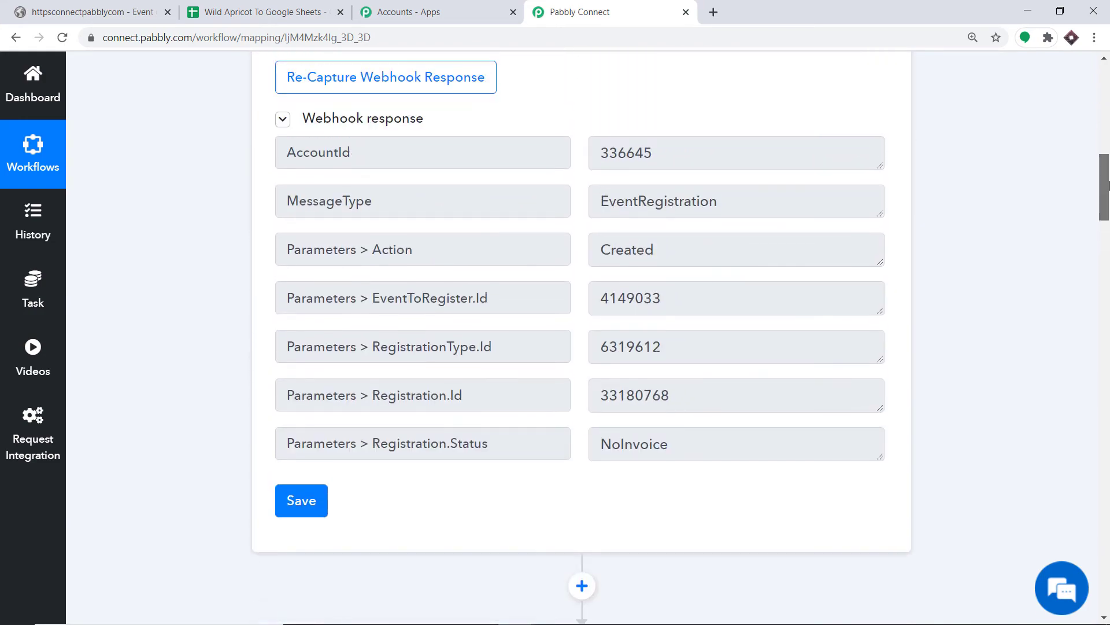
Step: Add a Filter step between the Wild Apricot trigger and the Get Registration Details by Id action
click(582, 441)
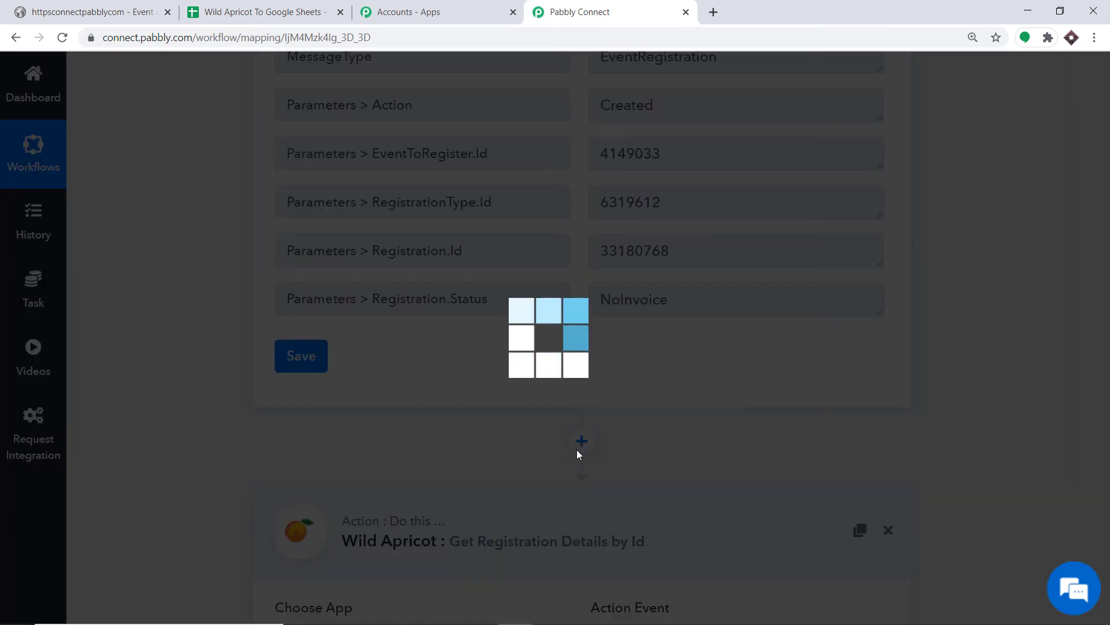
scroll(1109, 254, down, 6)
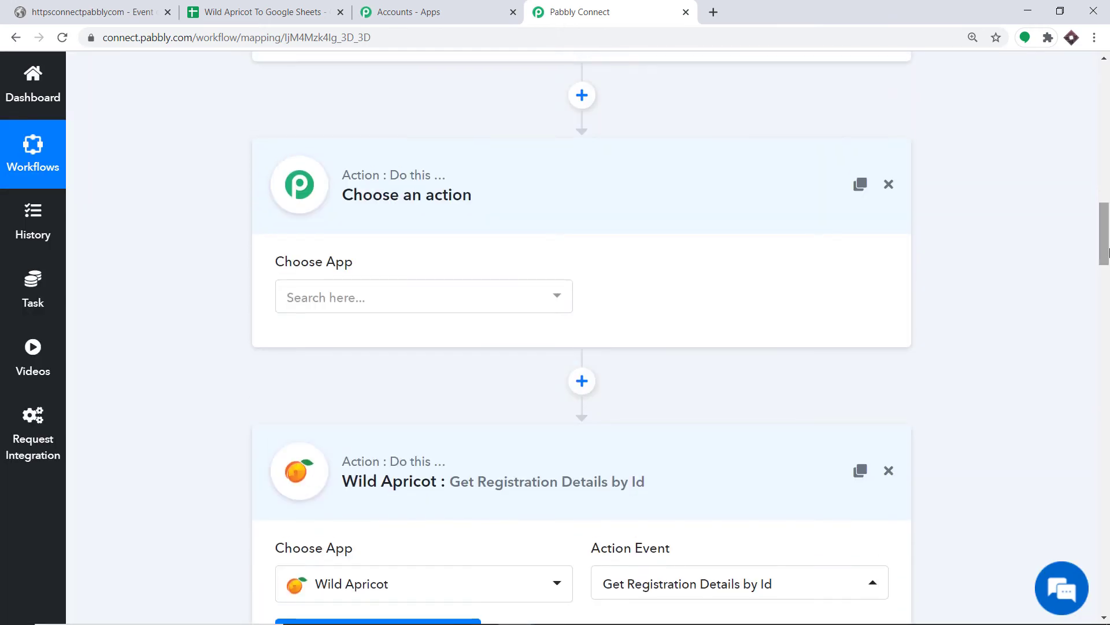
click(396, 307)
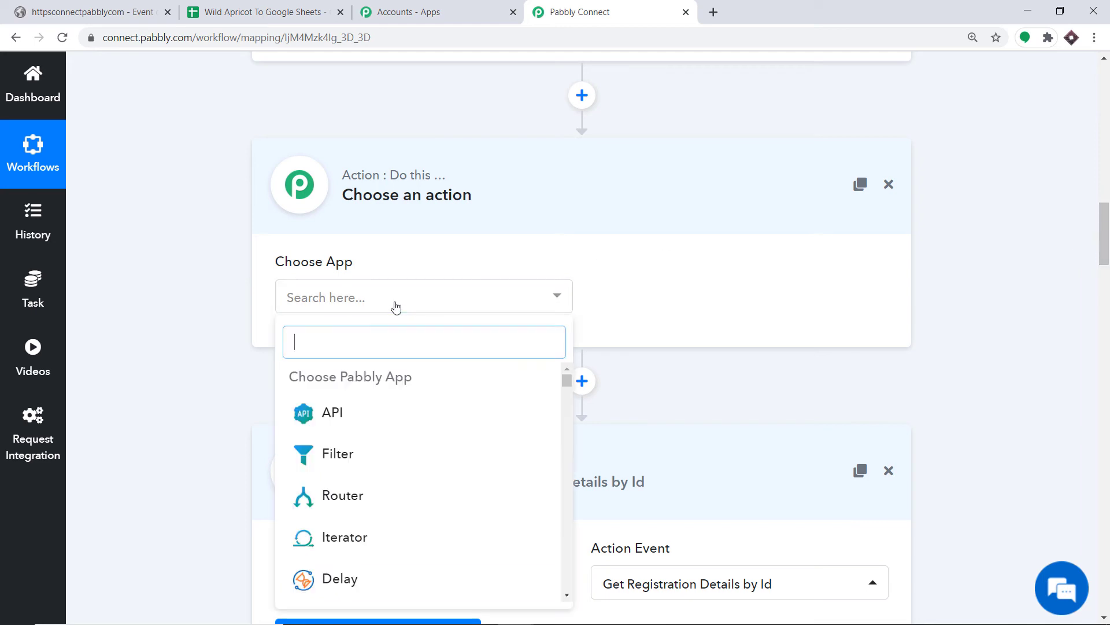
click(335, 460)
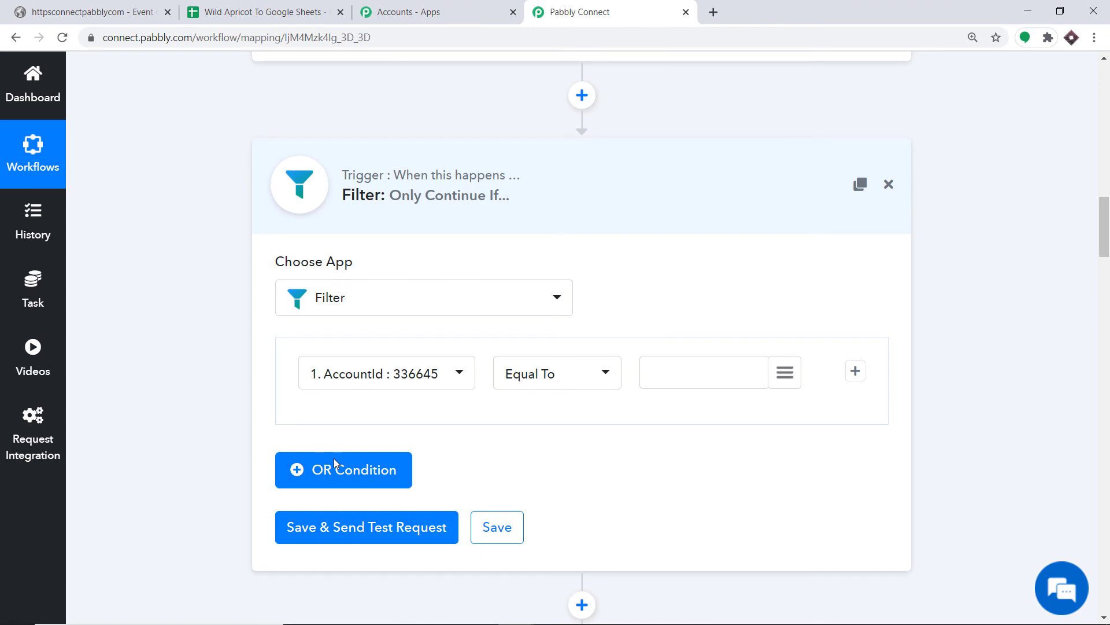
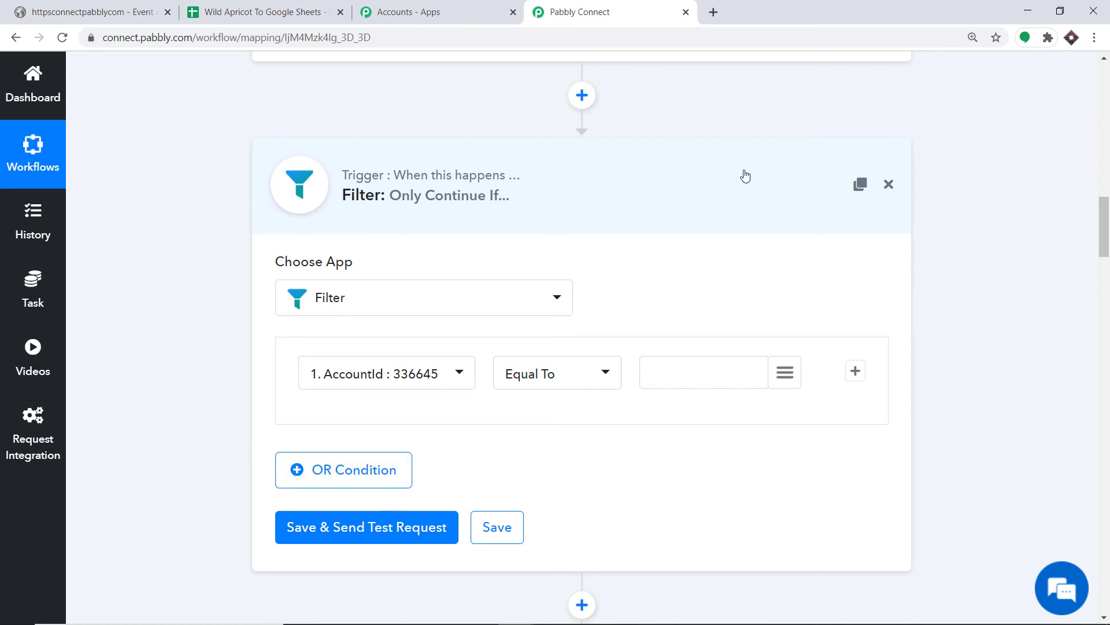
Step: Set the filter condition to 1. Parameters > Action equals 'Created', copied from the webhook response
click(391, 379)
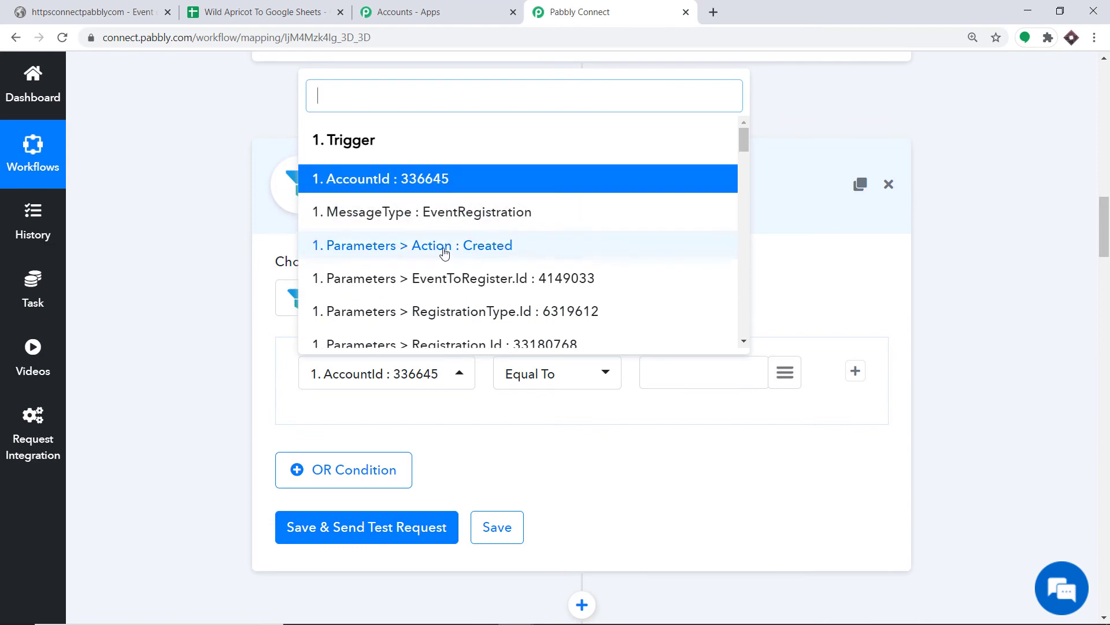
click(476, 246)
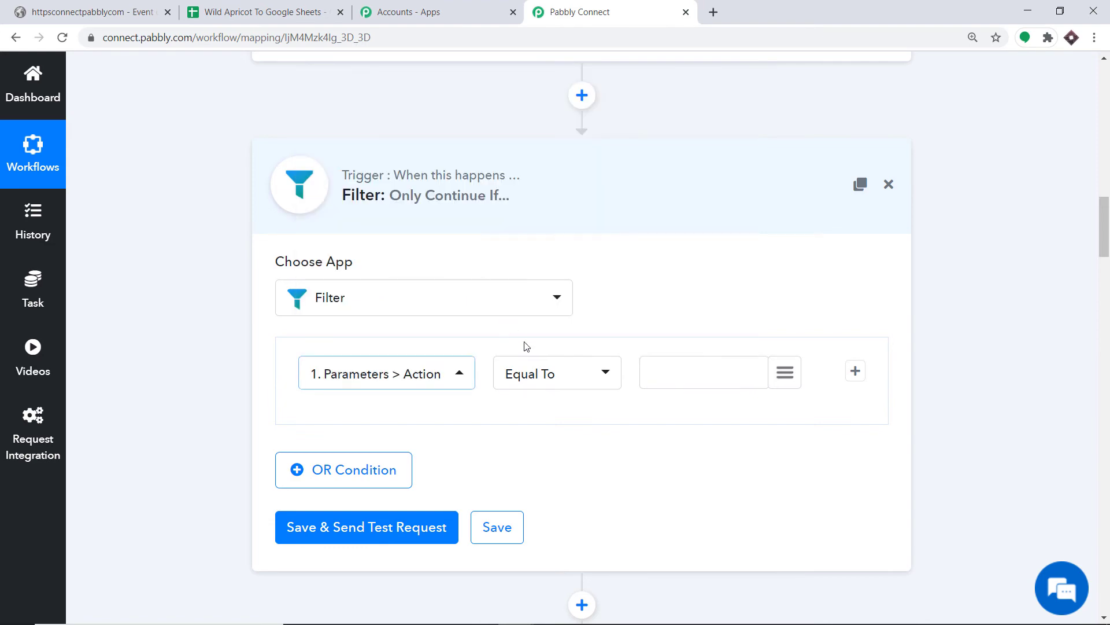
scroll(677, 222, up, 8)
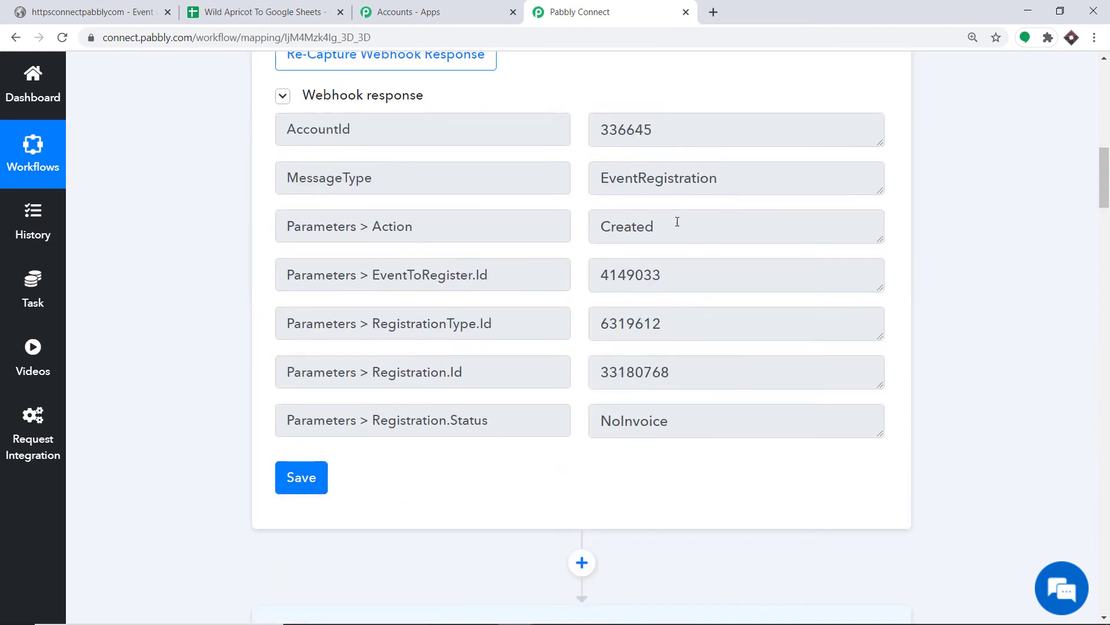
drag(654, 227, 604, 226)
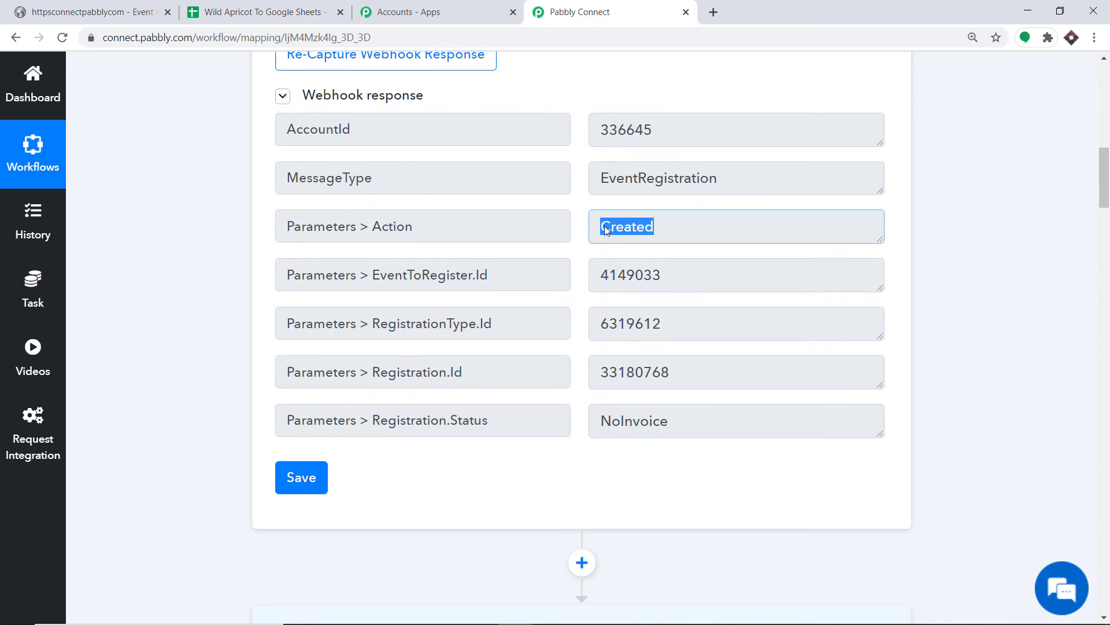
right_click(605, 230)
click(616, 235)
scroll(751, 232, down, 8)
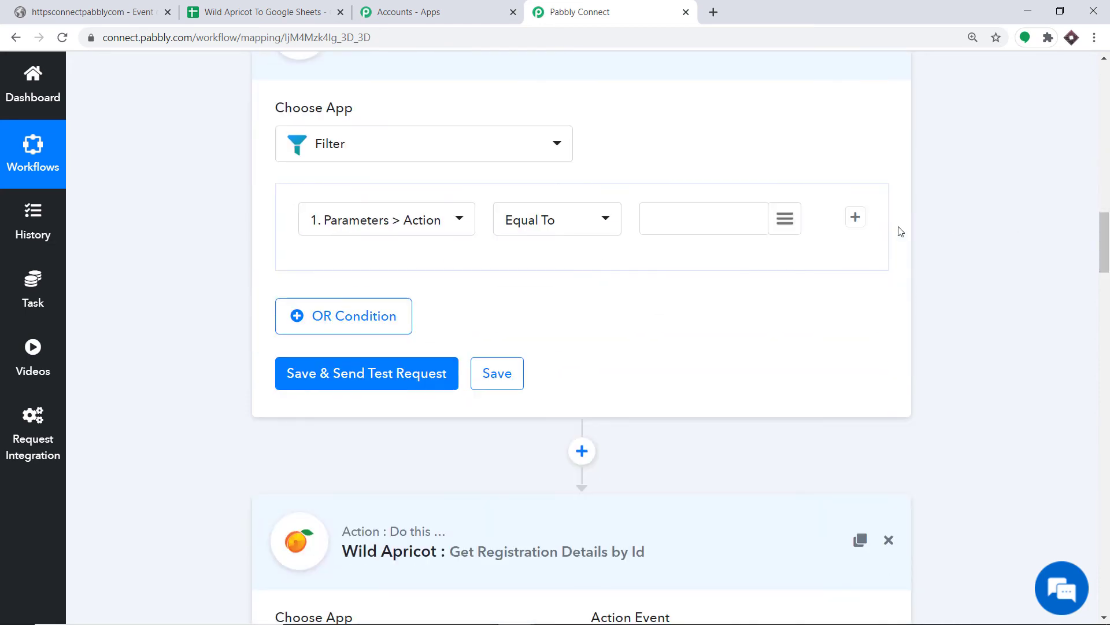
click(691, 221)
right_click(691, 222)
click(740, 332)
drag(1106, 234, 1108, 217)
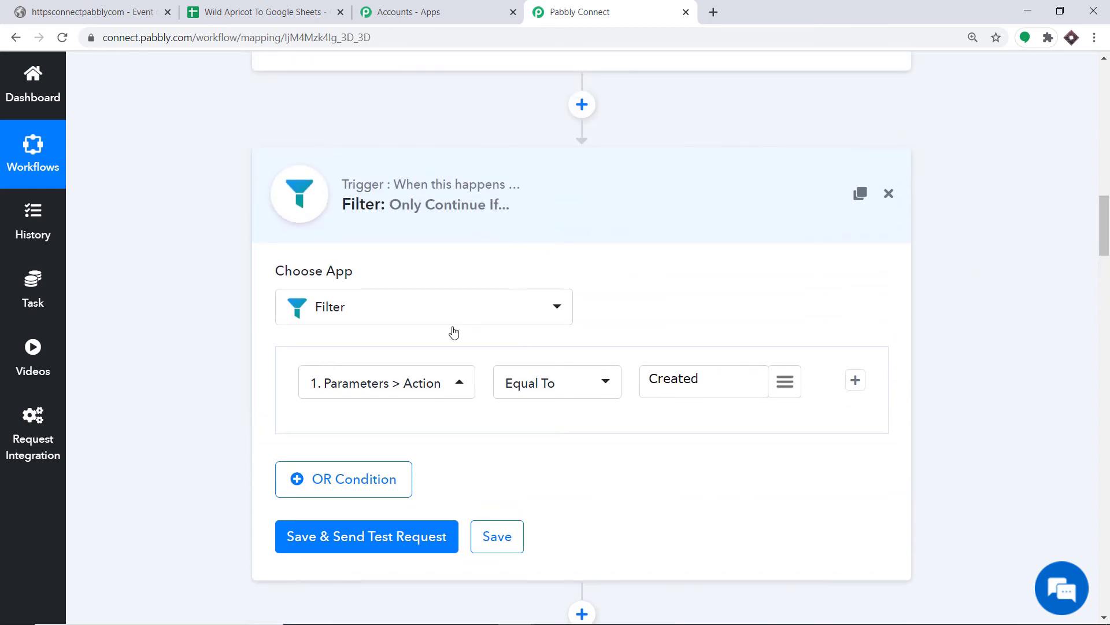
click(420, 387)
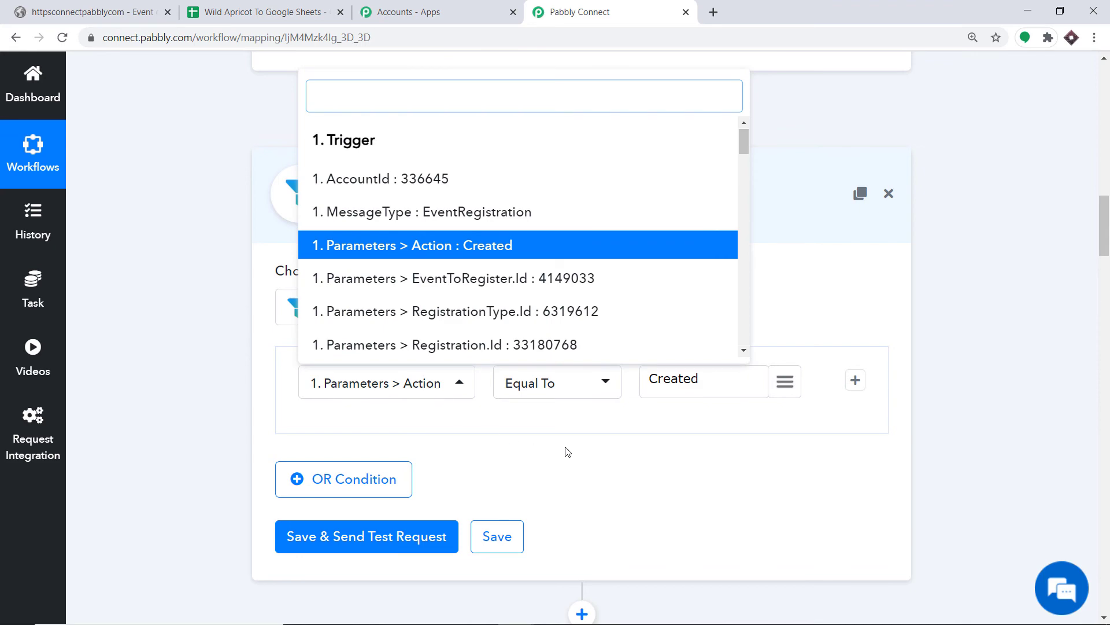
click(566, 451)
Step: Save the filter, send a test request, and reload the workflow to check the Google Sheets step
scroll(768, 394, down, 4)
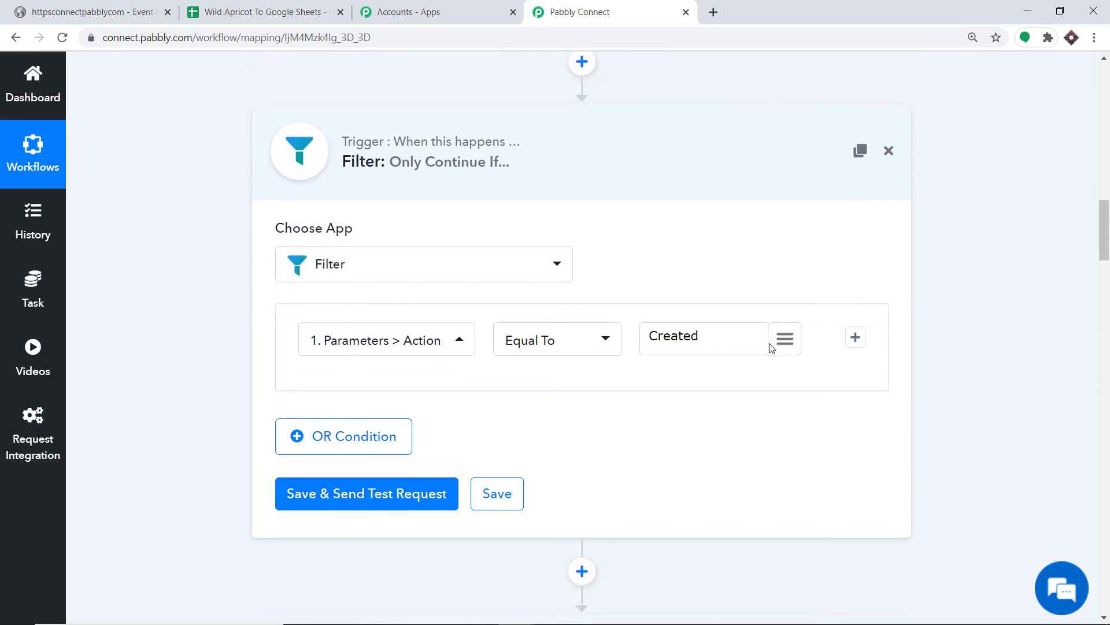
click(362, 320)
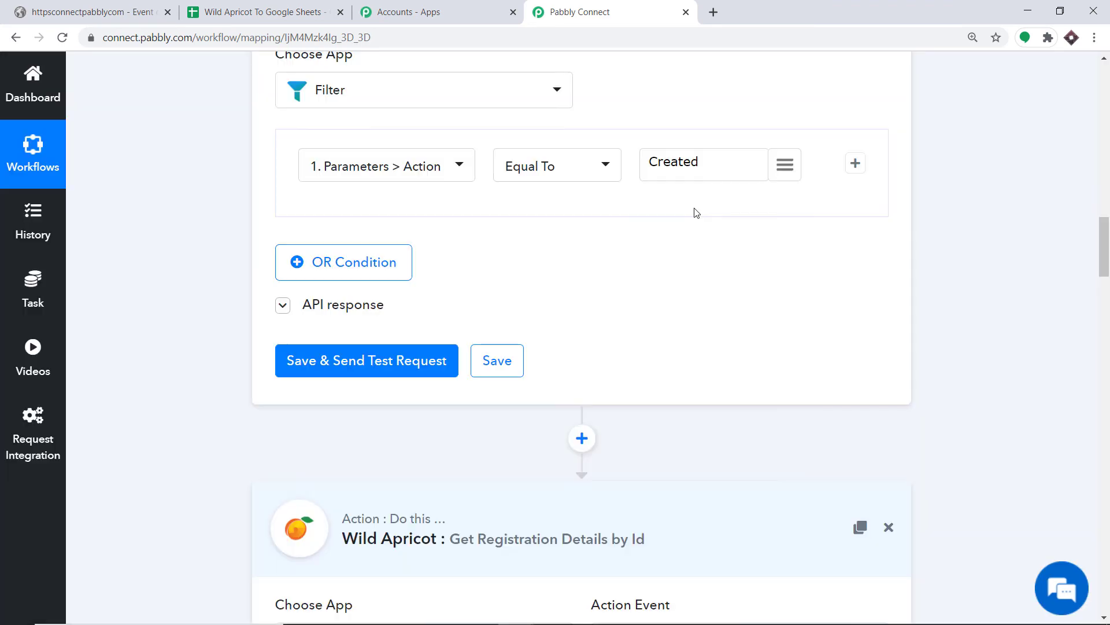
drag(1107, 246, 1107, 307)
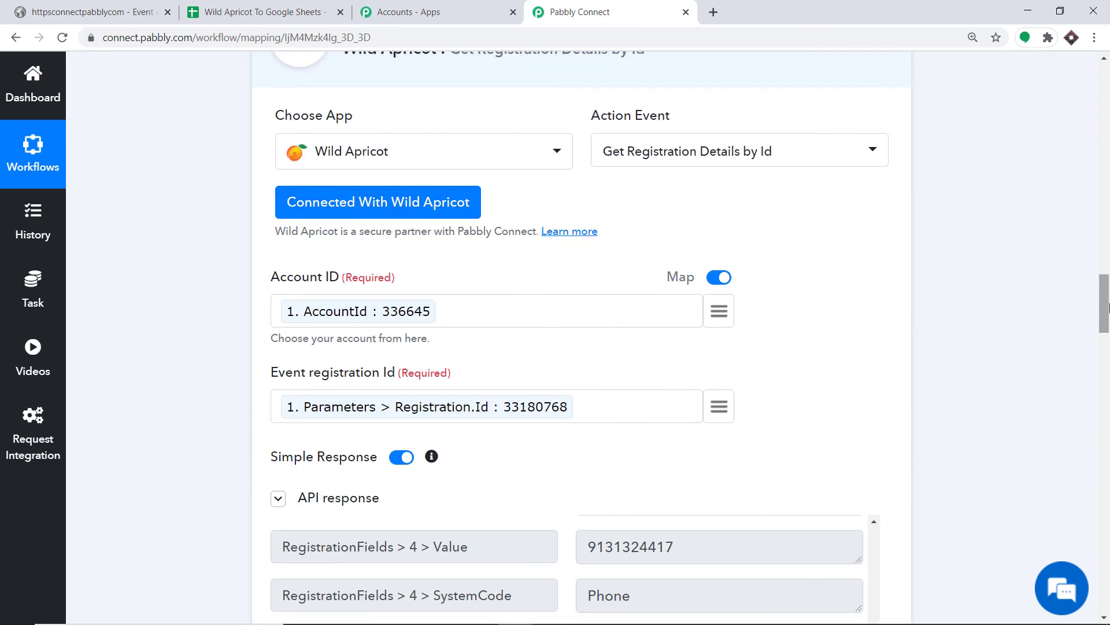
key(F5)
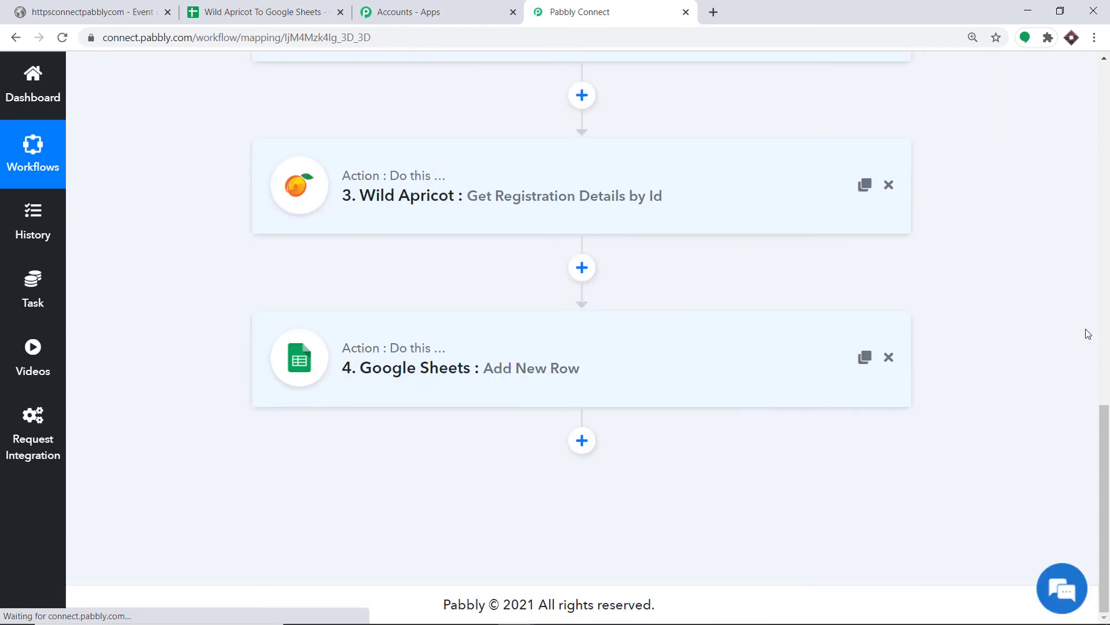
click(597, 384)
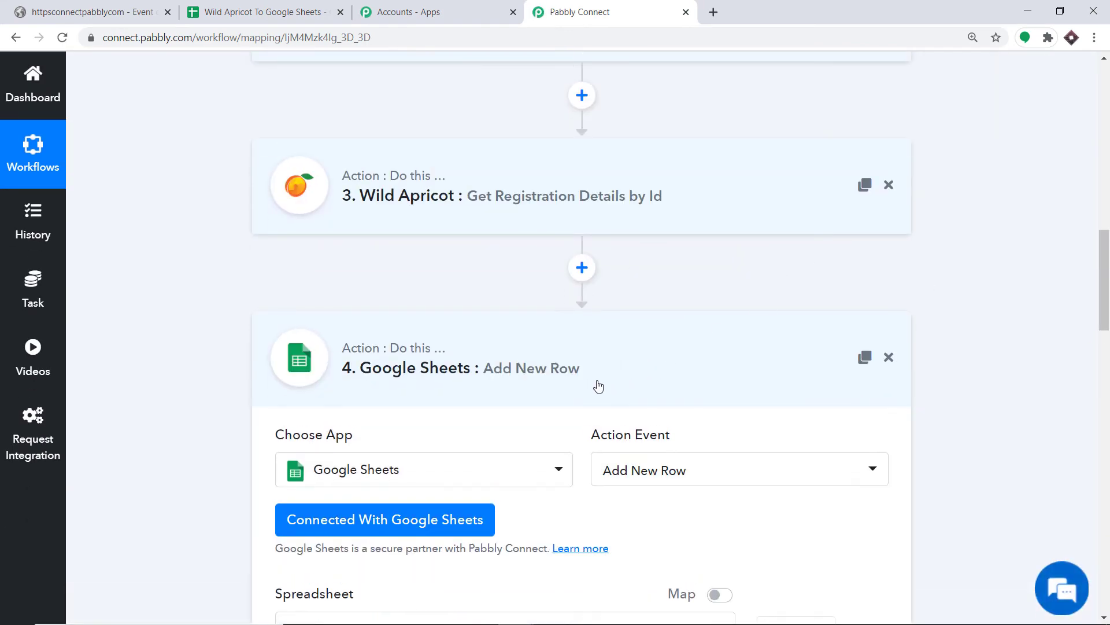
key(F5)
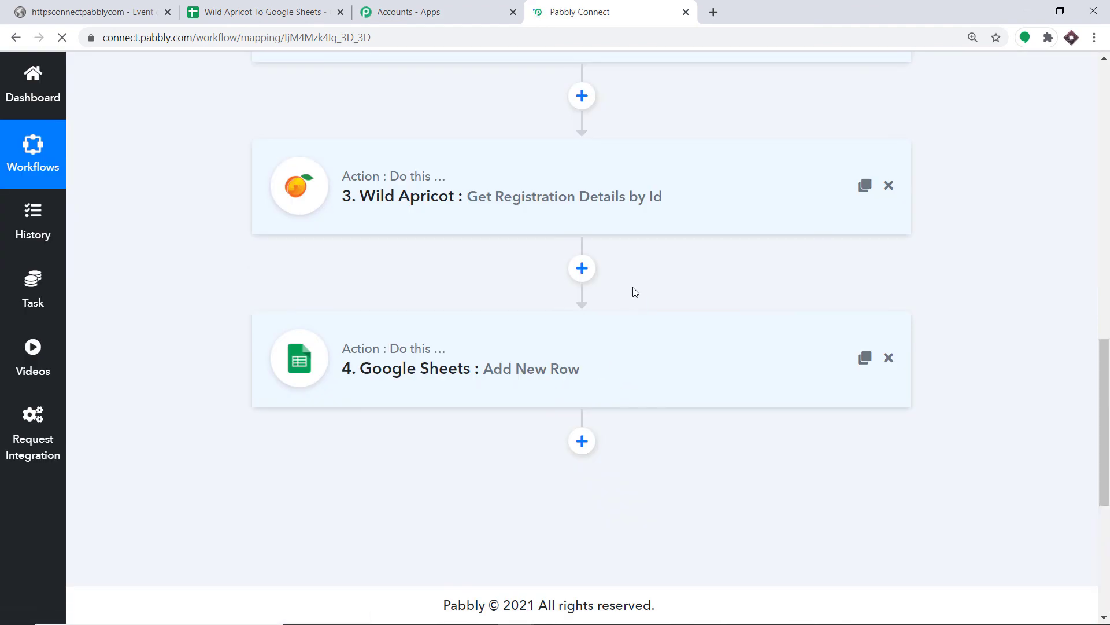
scroll(557, 205, up, 1)
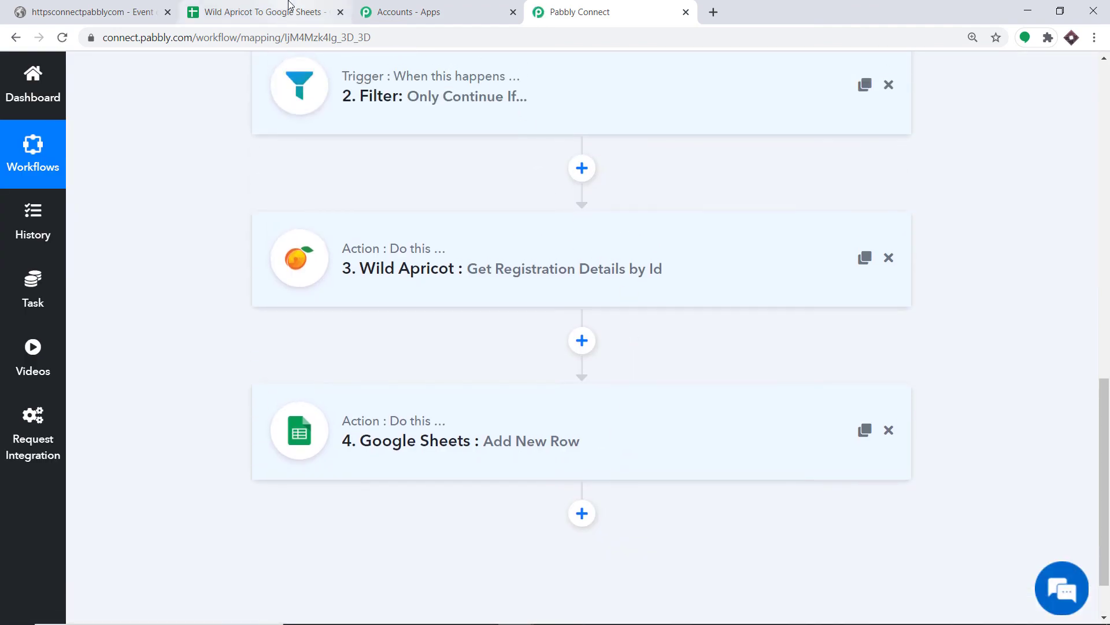
click(83, 7)
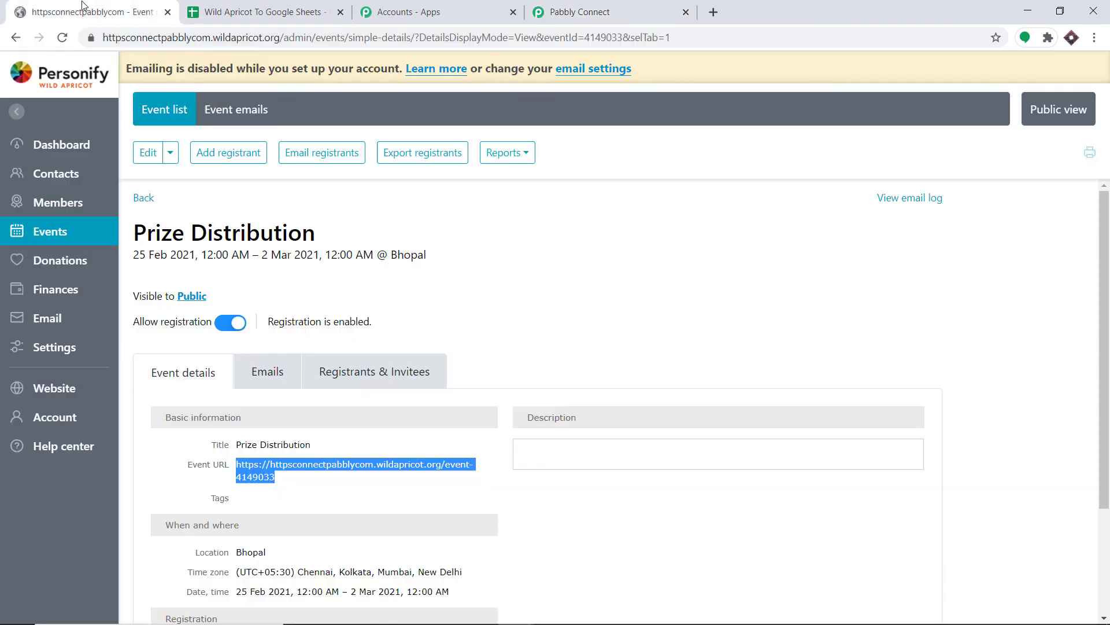
Step: Copy the Prize Distribution event URL and load it in a private browsing window
right_click(288, 466)
click(330, 405)
key(ctrl+shift+n)
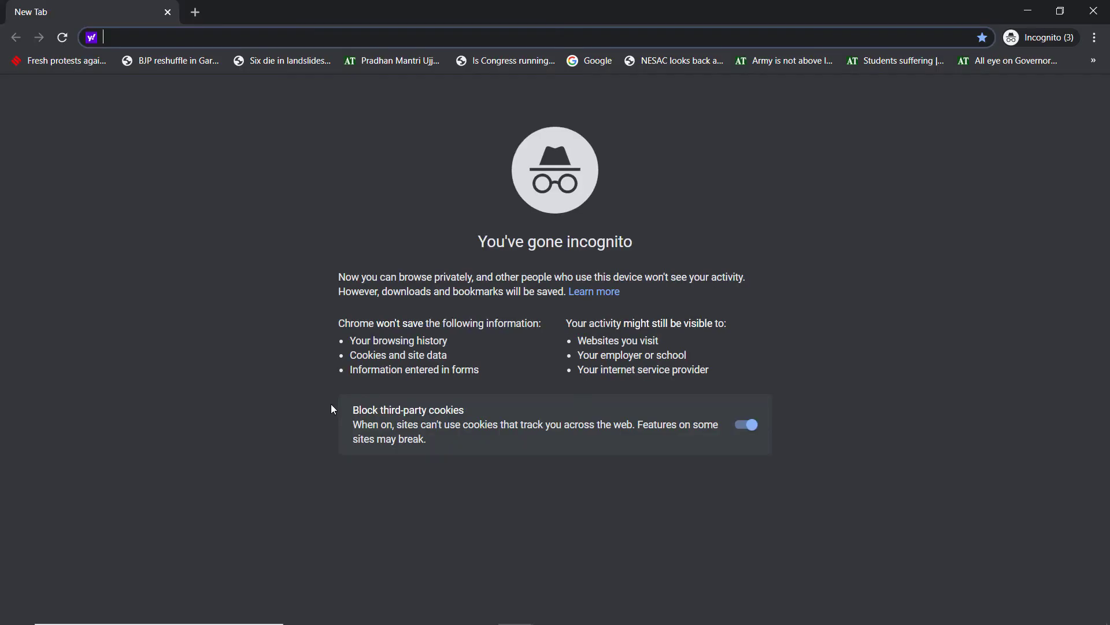
key(ctrl+v)
key(Return)
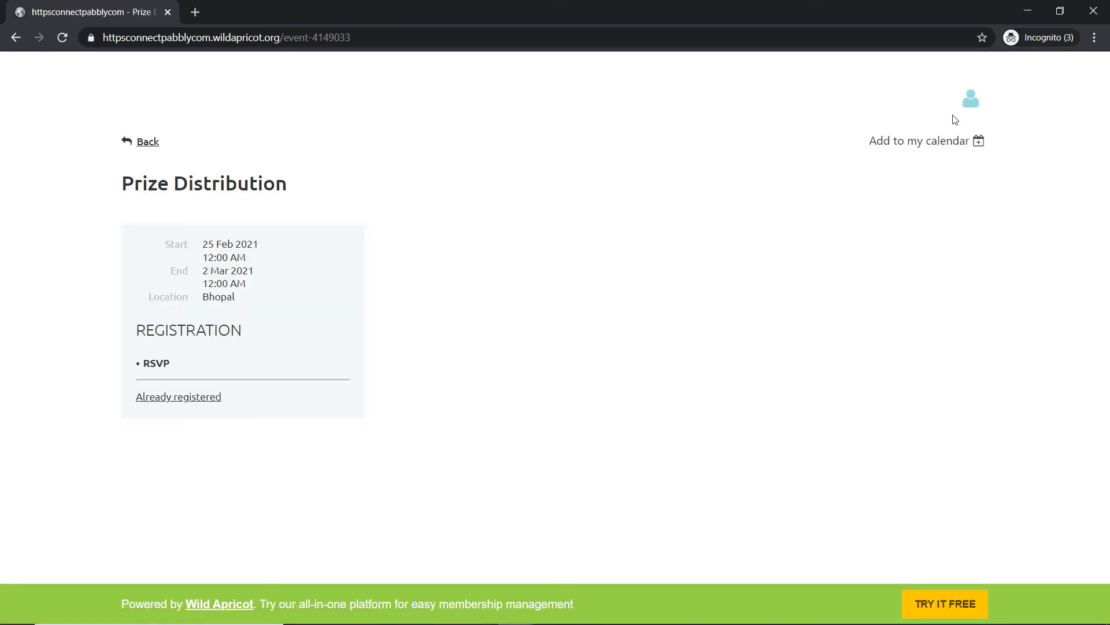
Step: Log out of the member account, reload the event page in a new private tab, and start registering
click(971, 98)
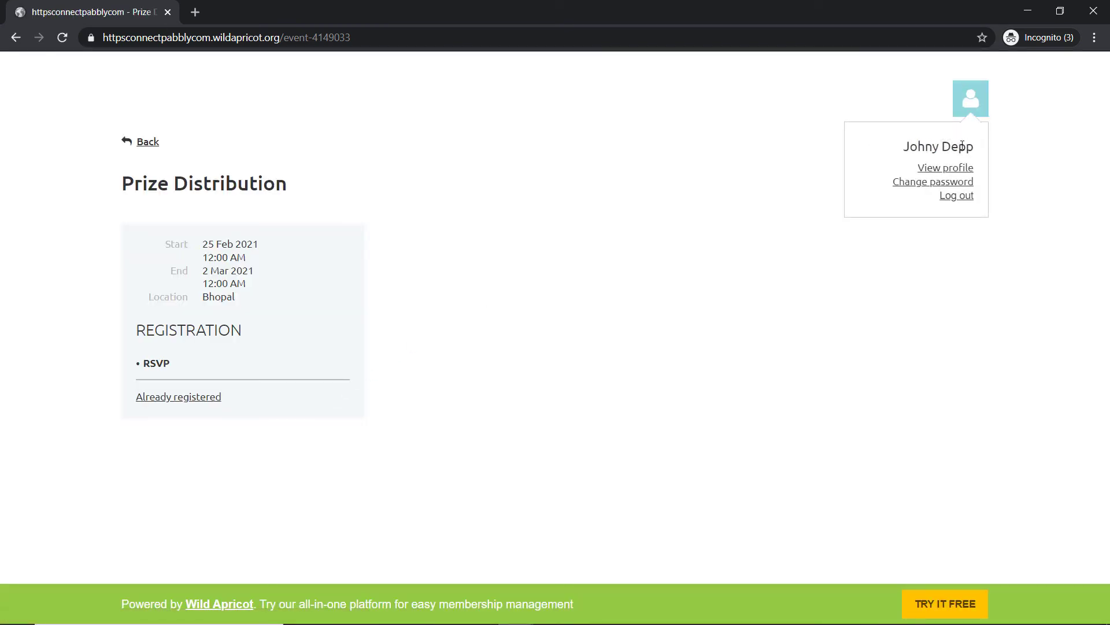
click(958, 197)
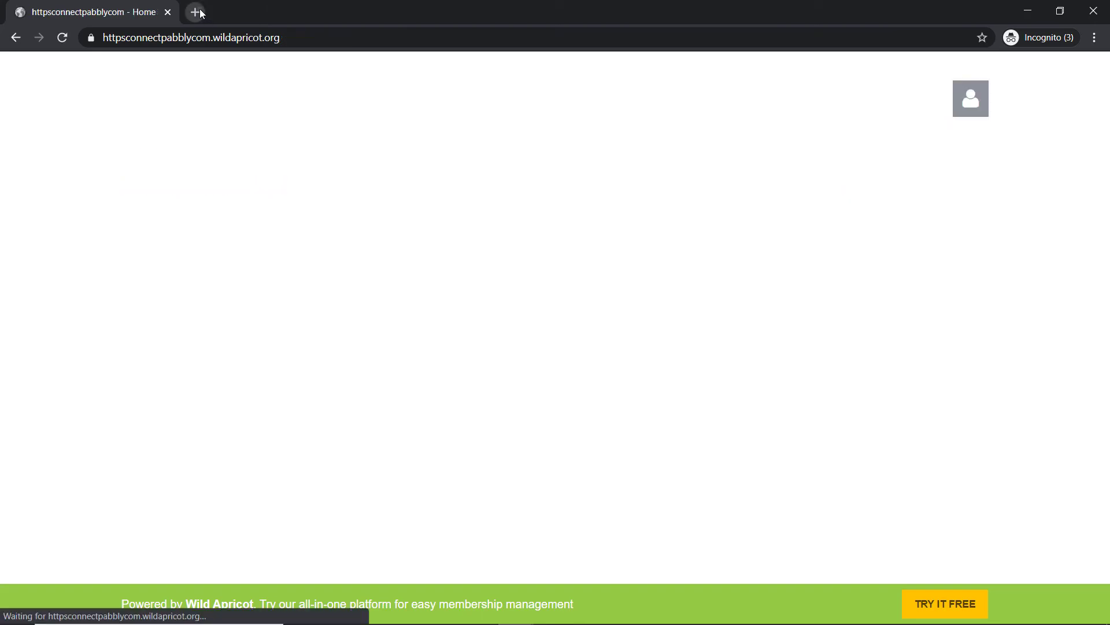
click(196, 12)
key(ctrl+v)
key(Return)
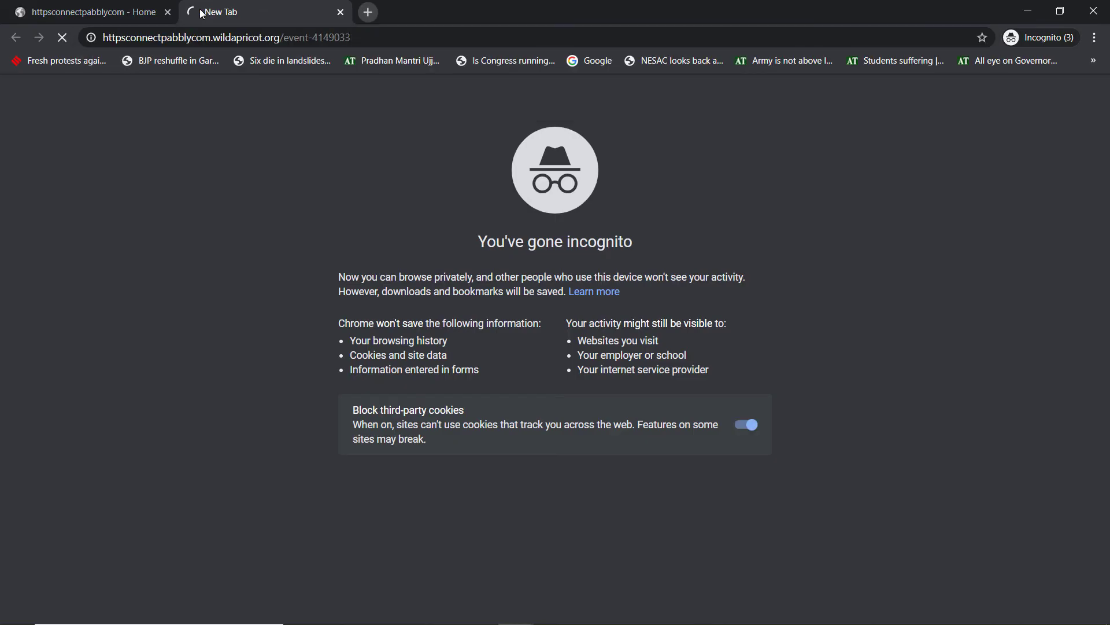
click(158, 408)
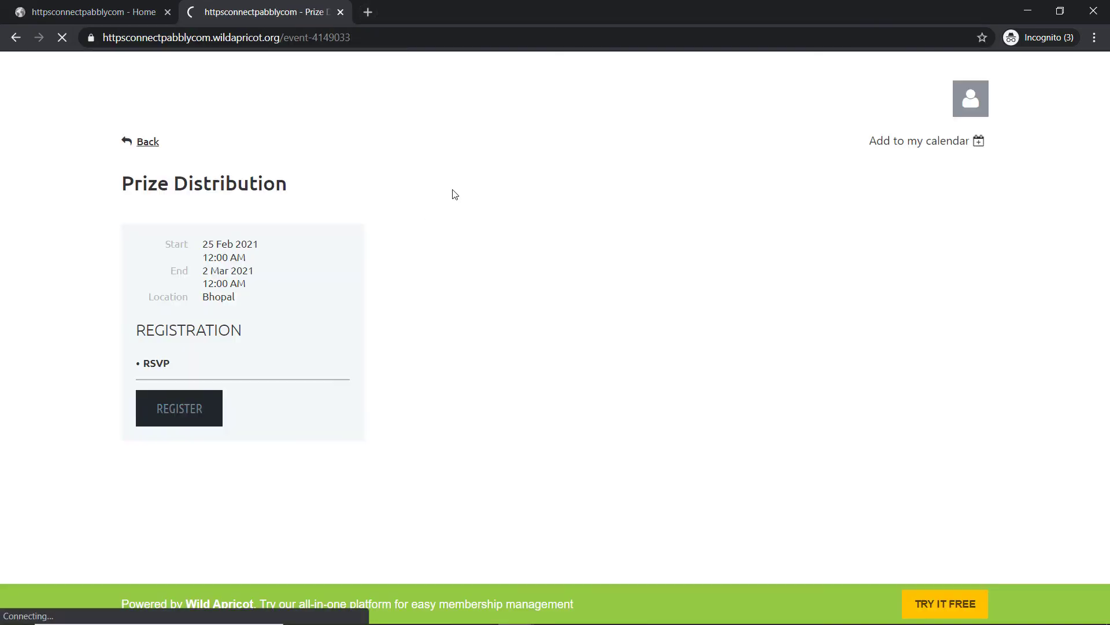
Step: Enter the registrant's email and pass the bus-image reCAPTCHA challenge
click(397, 343)
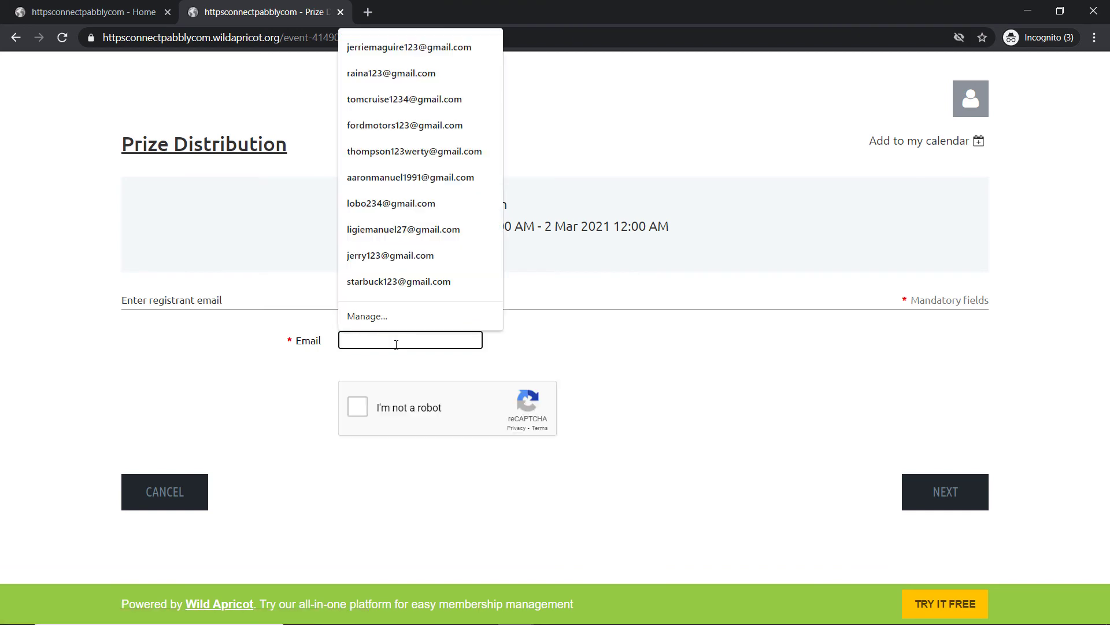
text(G)
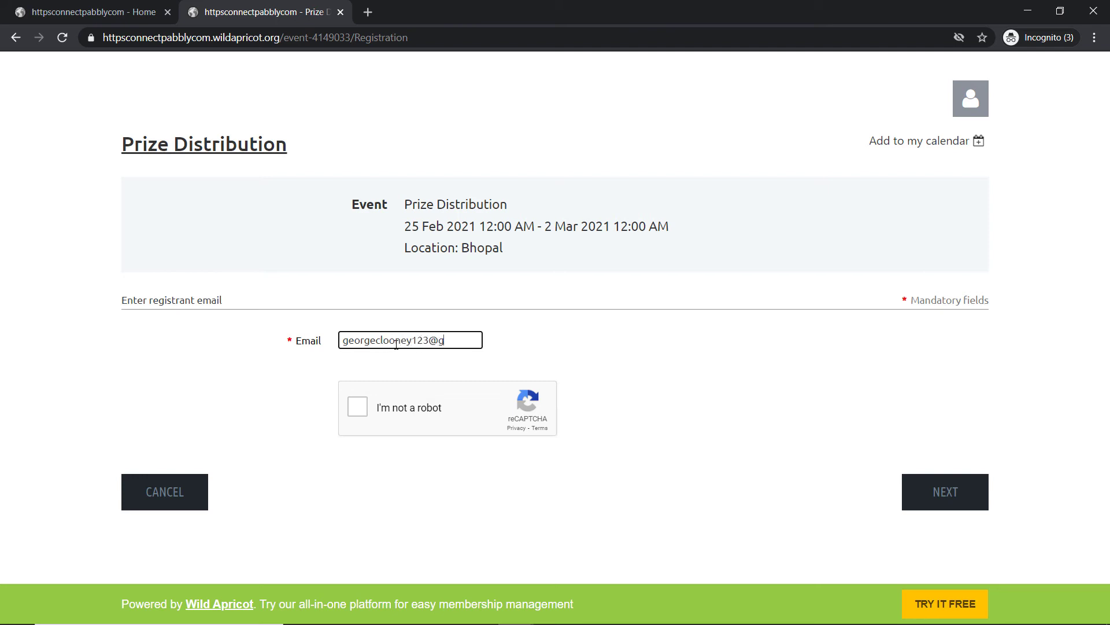
text(mail.com)
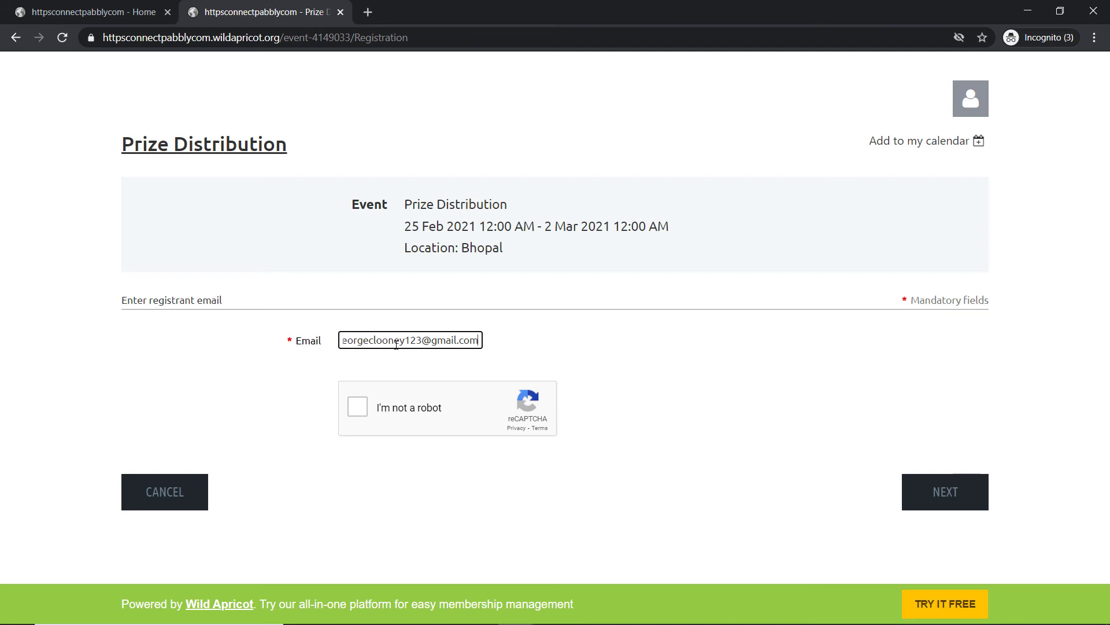
click(358, 406)
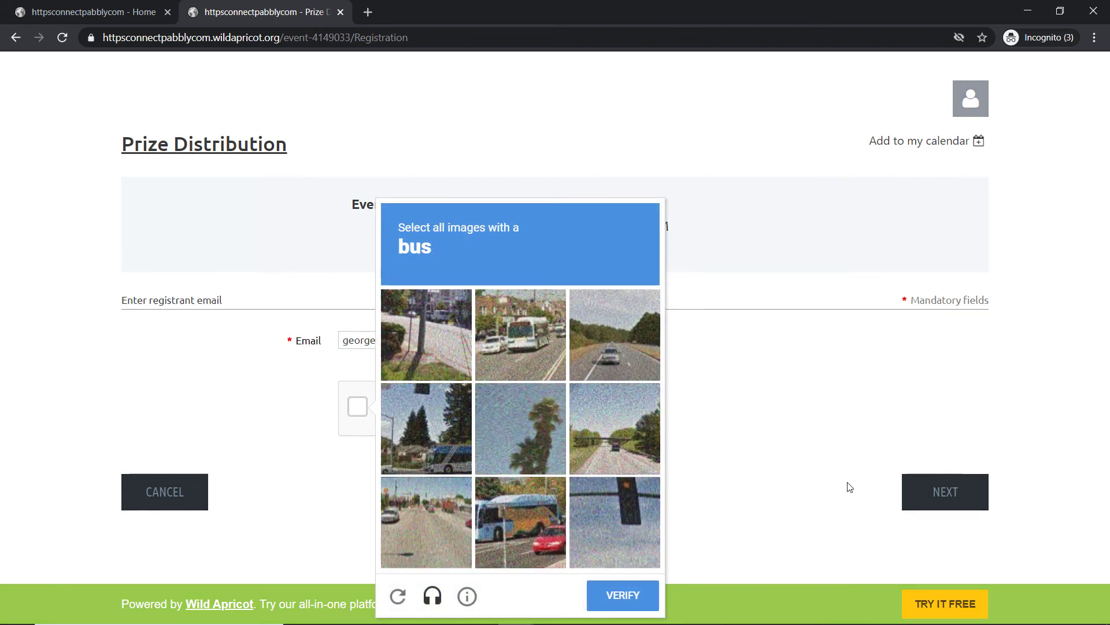
click(526, 342)
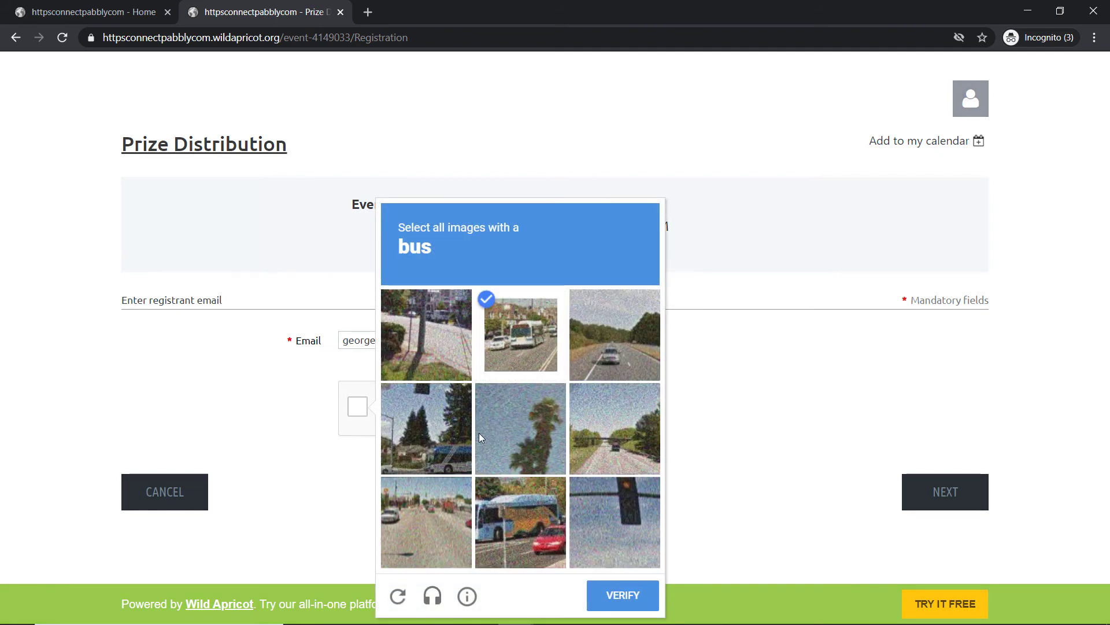
click(445, 446)
click(509, 538)
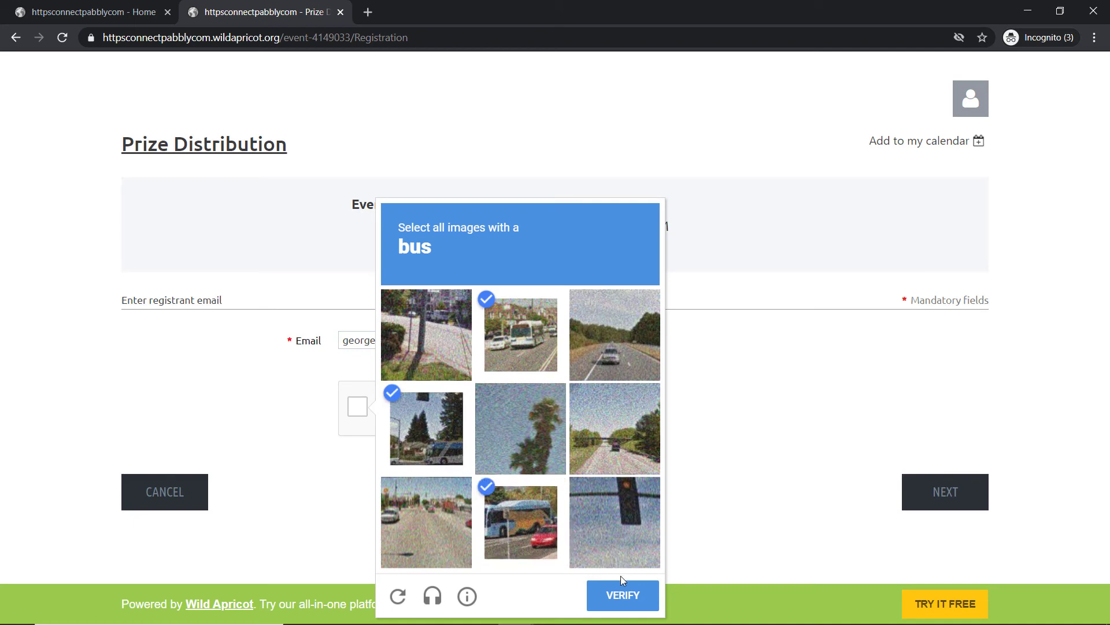
click(634, 599)
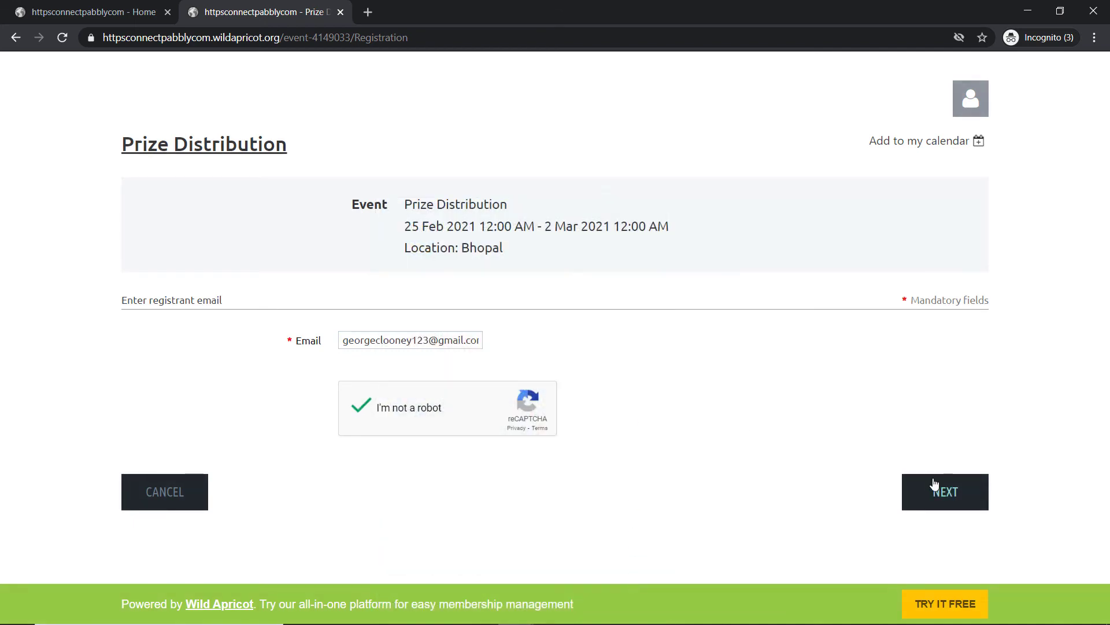
click(946, 491)
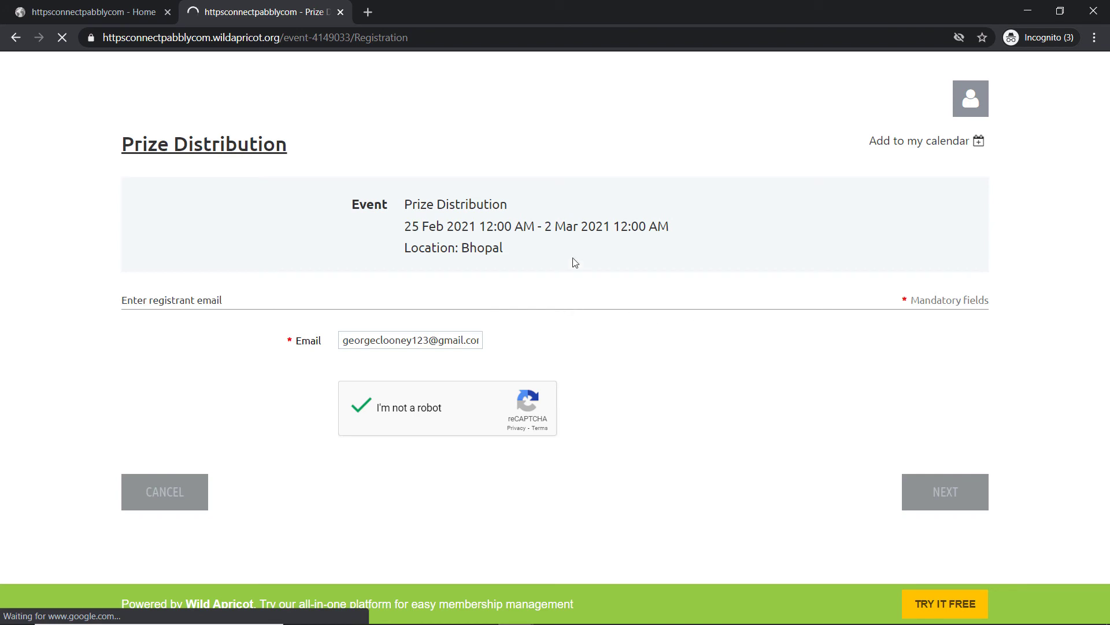
Step: Fill in the registrant's first name, last name and phone number, then submit for review
click(375, 365)
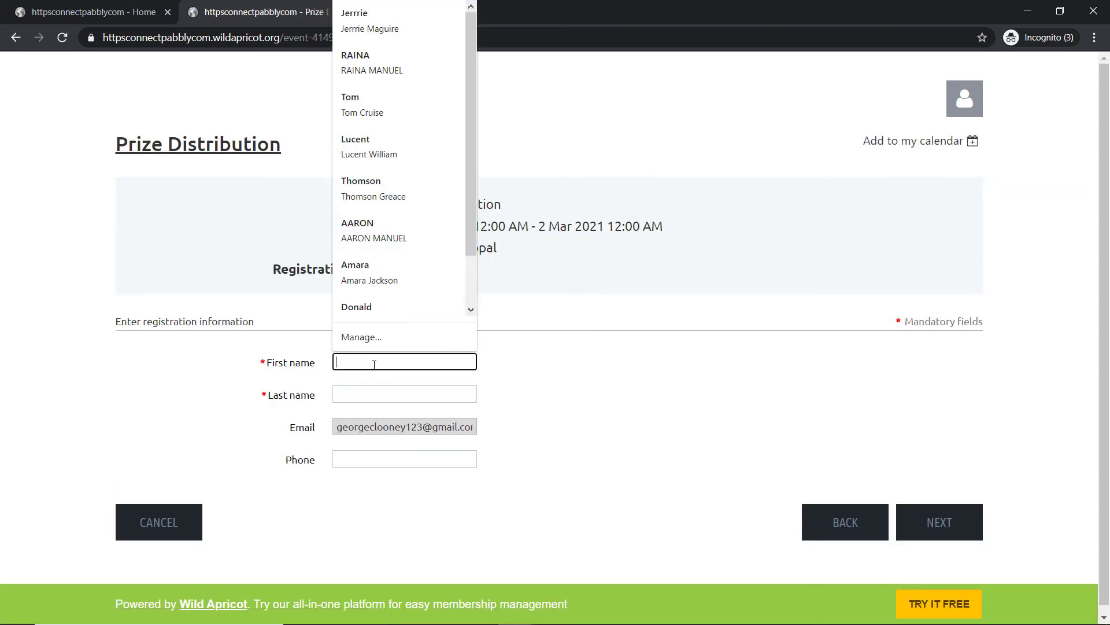
text(George)
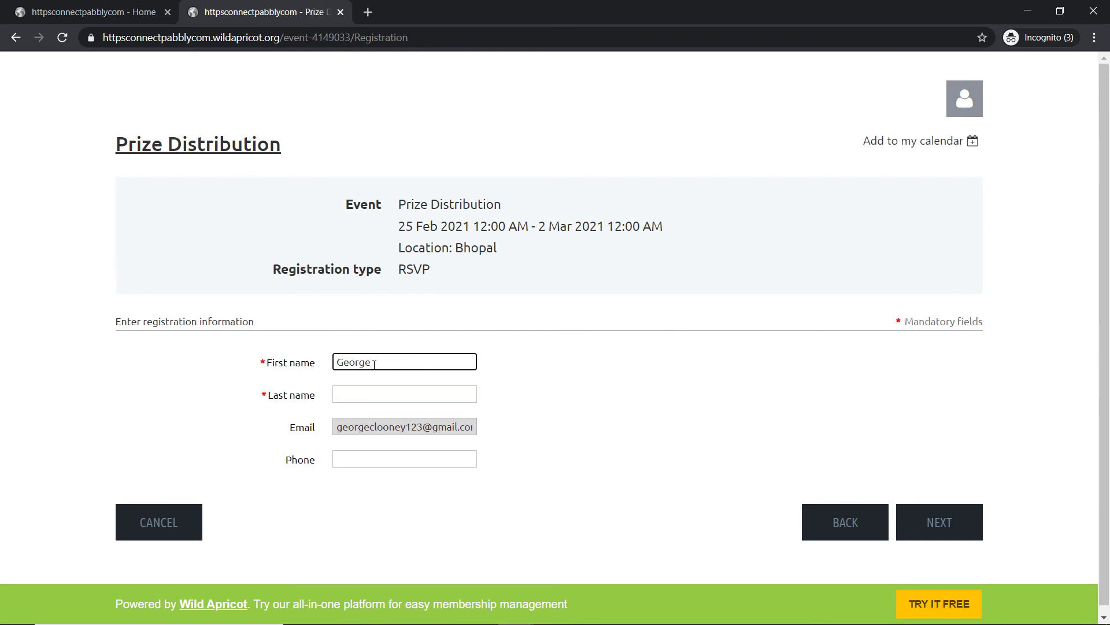
click(369, 390)
text(Clooney)
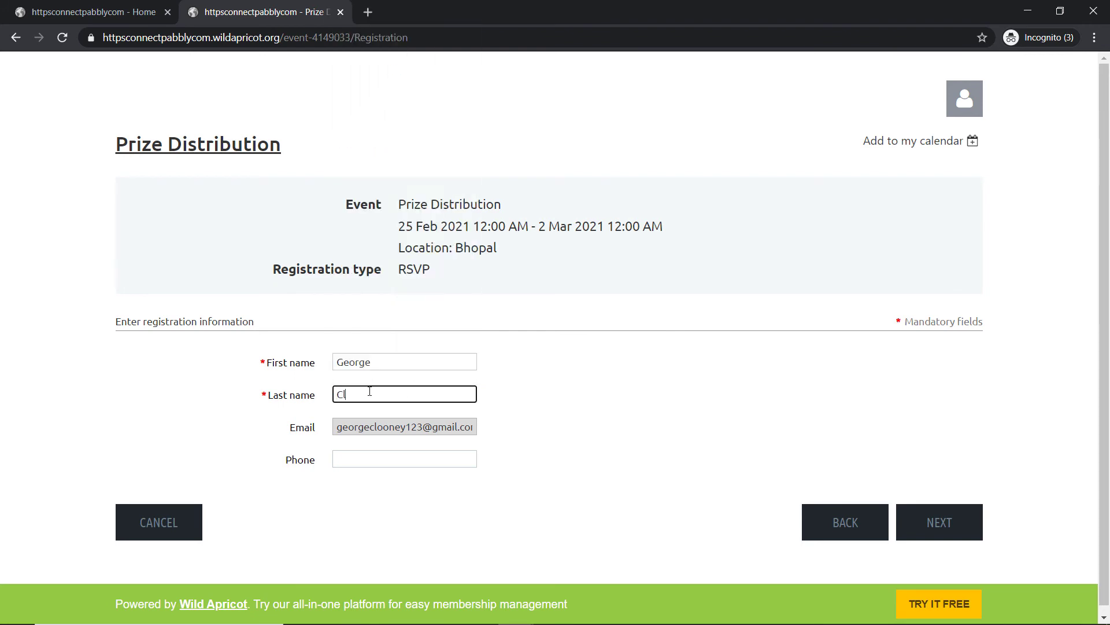
click(347, 460)
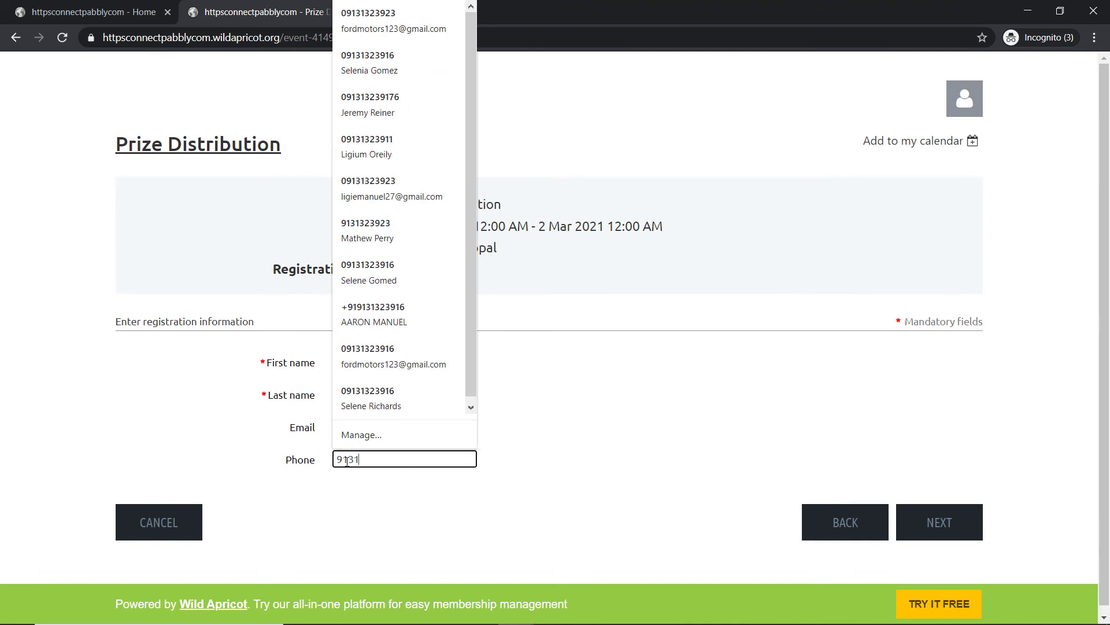
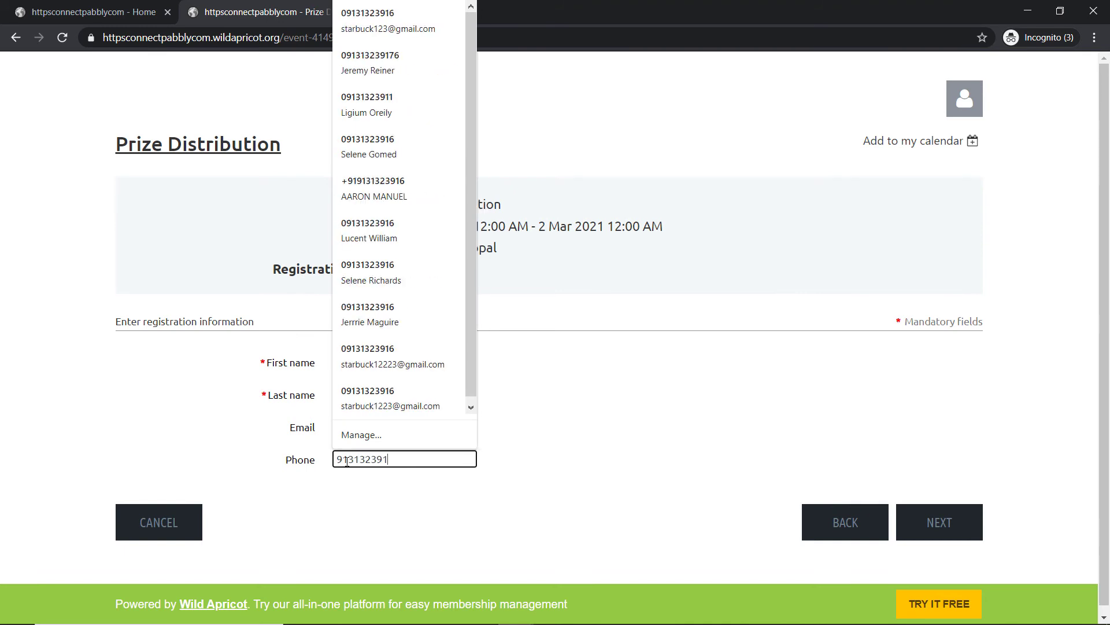
click(594, 407)
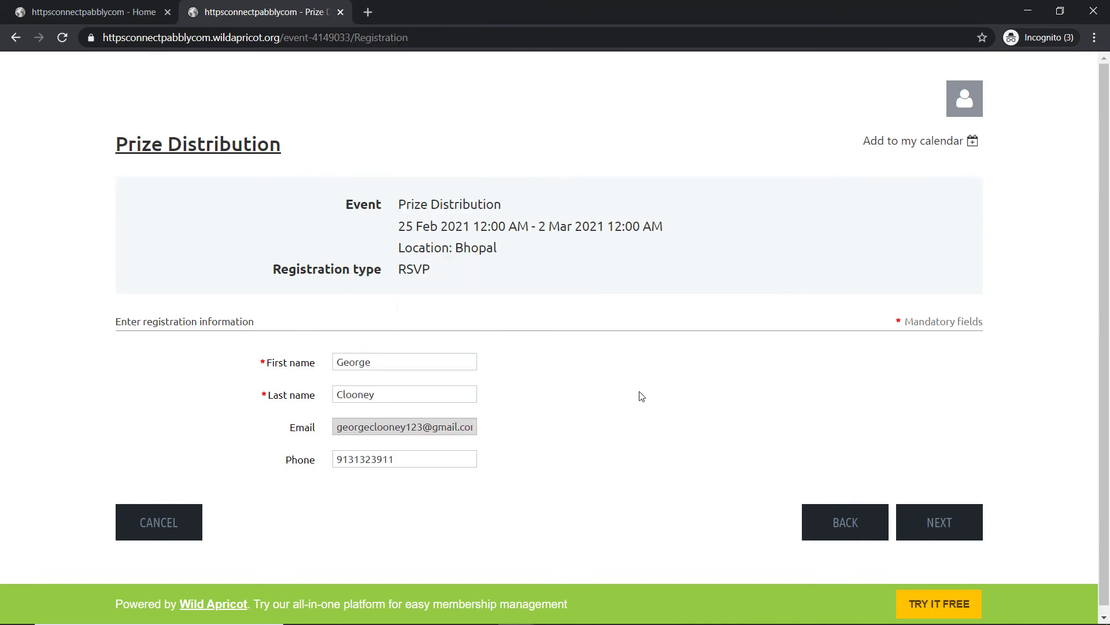
click(938, 520)
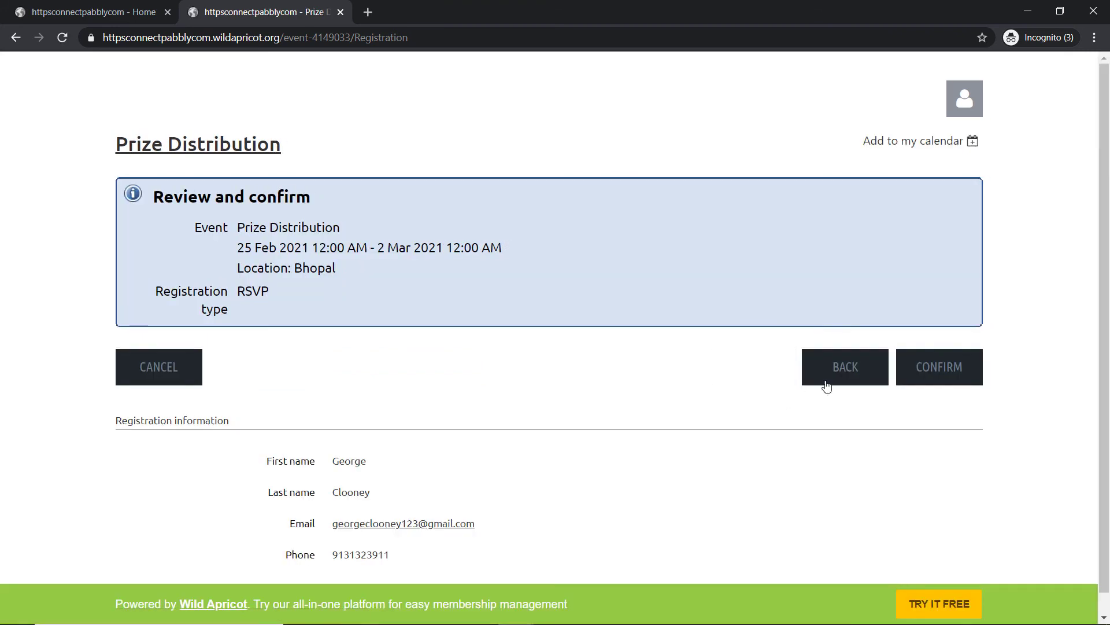
Step: Confirm the Prize Distribution registration and bring up the Wild Apricot To Google Sheets spreadsheet showing row 5
click(933, 375)
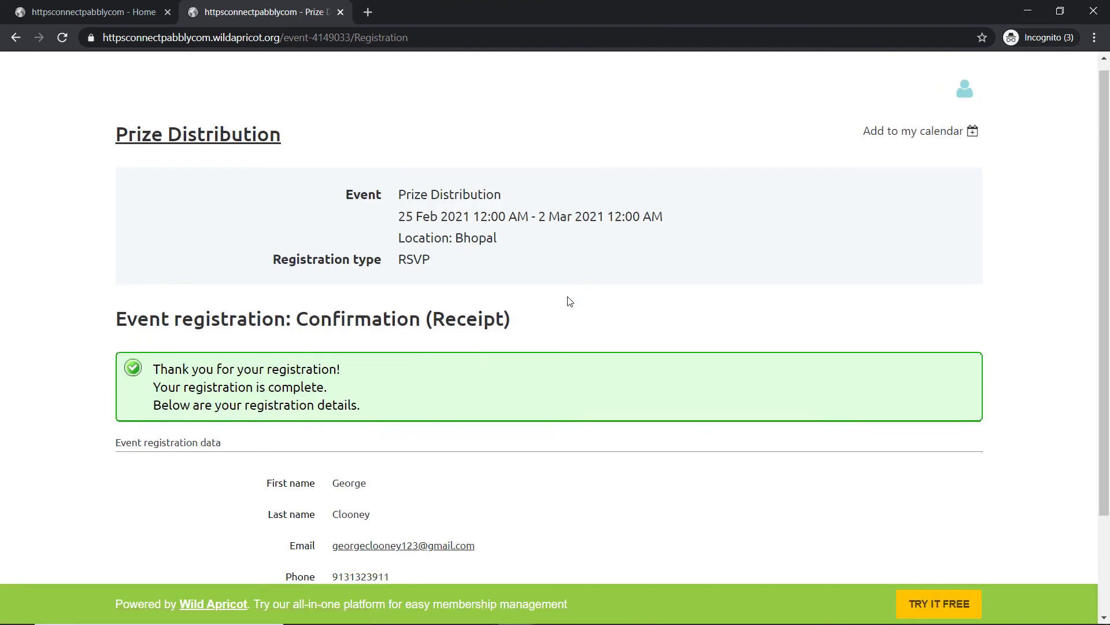
scroll(567, 301, down, 5)
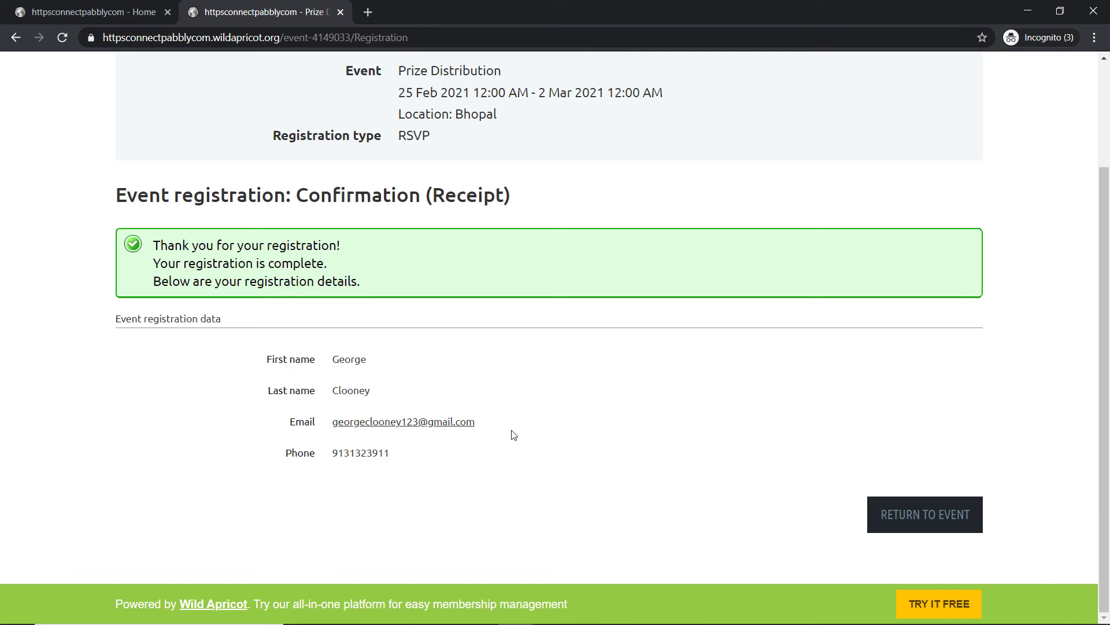
mouse_move(515, 623)
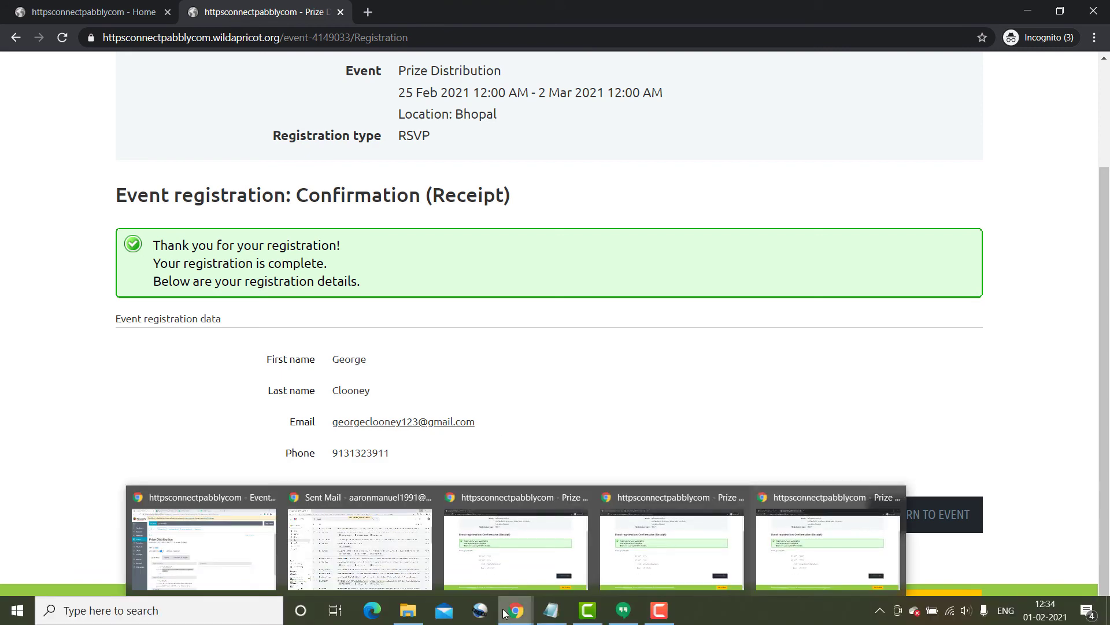
click(203, 550)
click(300, 5)
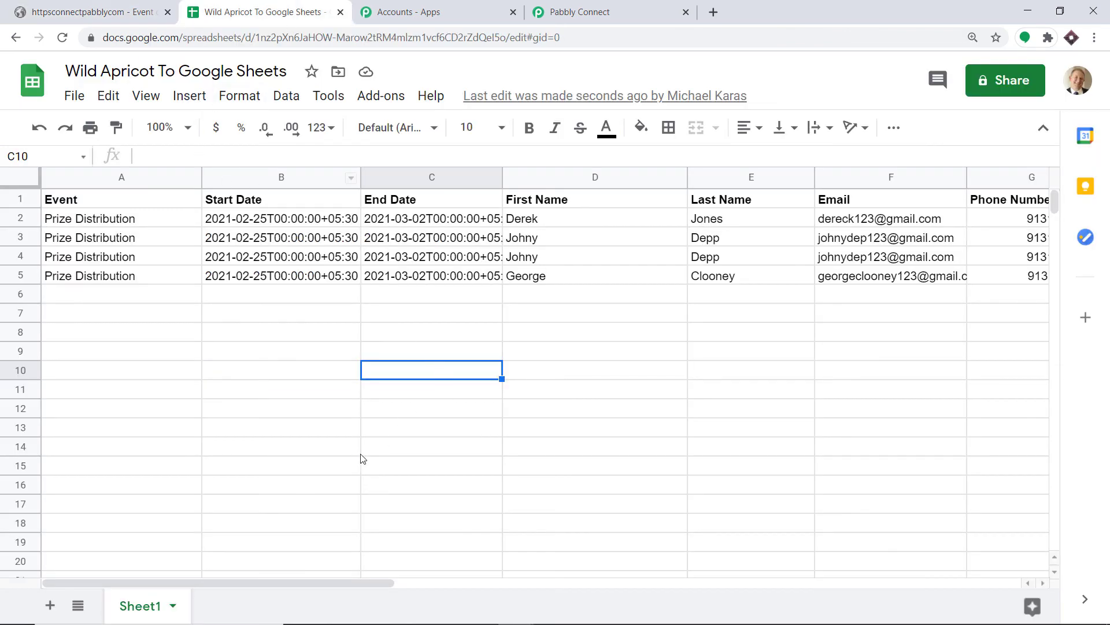
drag(338, 582, 391, 593)
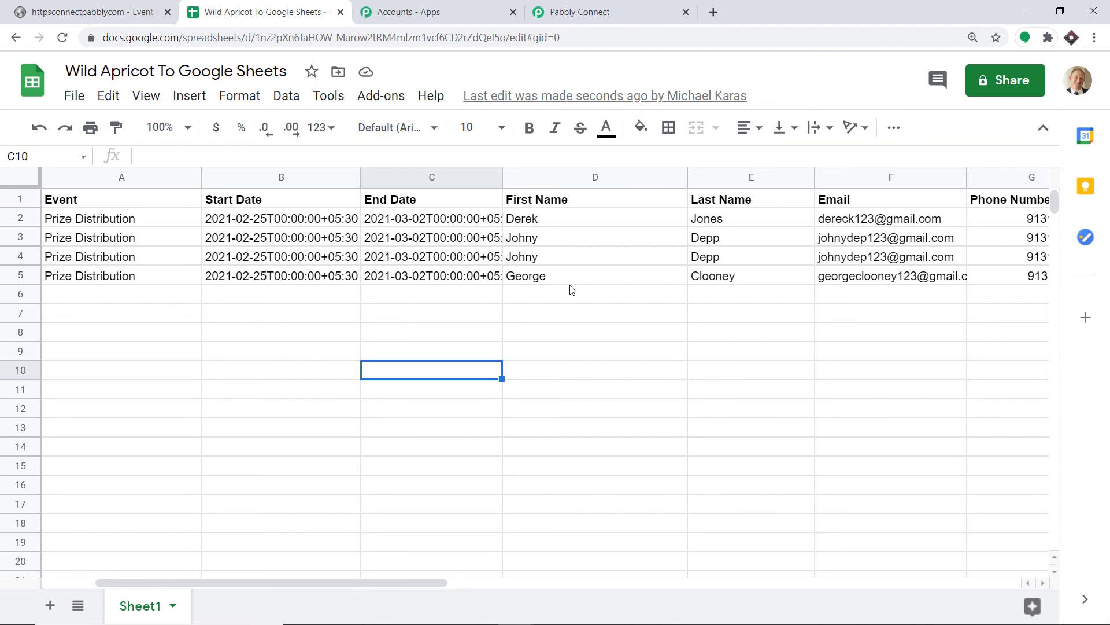
Step: Review the Pabbly Connect workflow, then check the spreadsheet for newly added rows
click(616, 12)
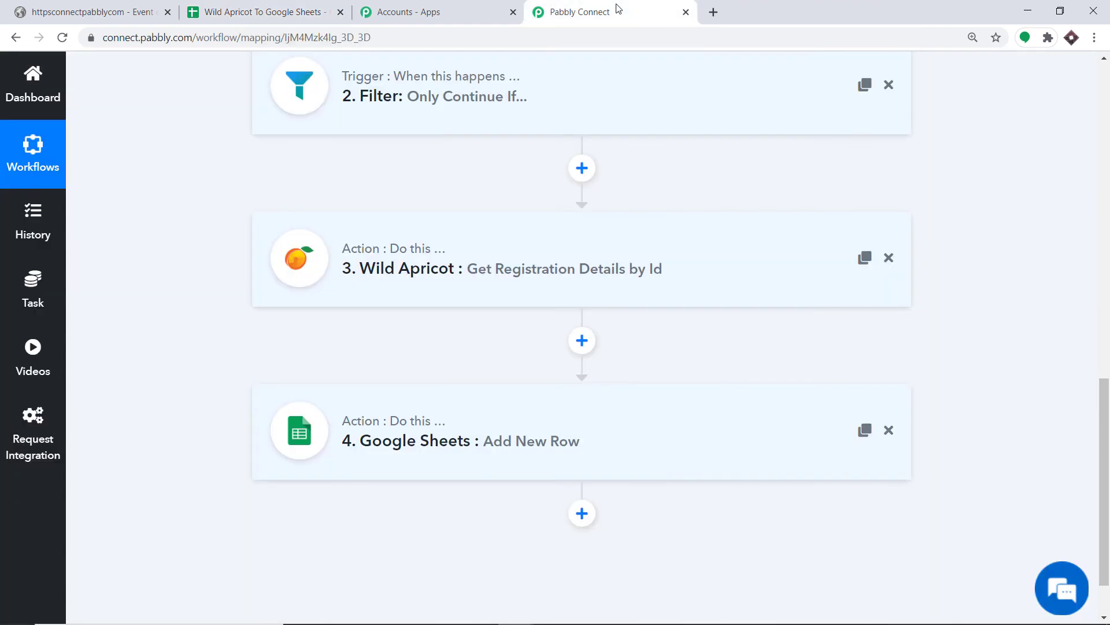
scroll(775, 203, up, 4)
scroll(564, 226, up, 4)
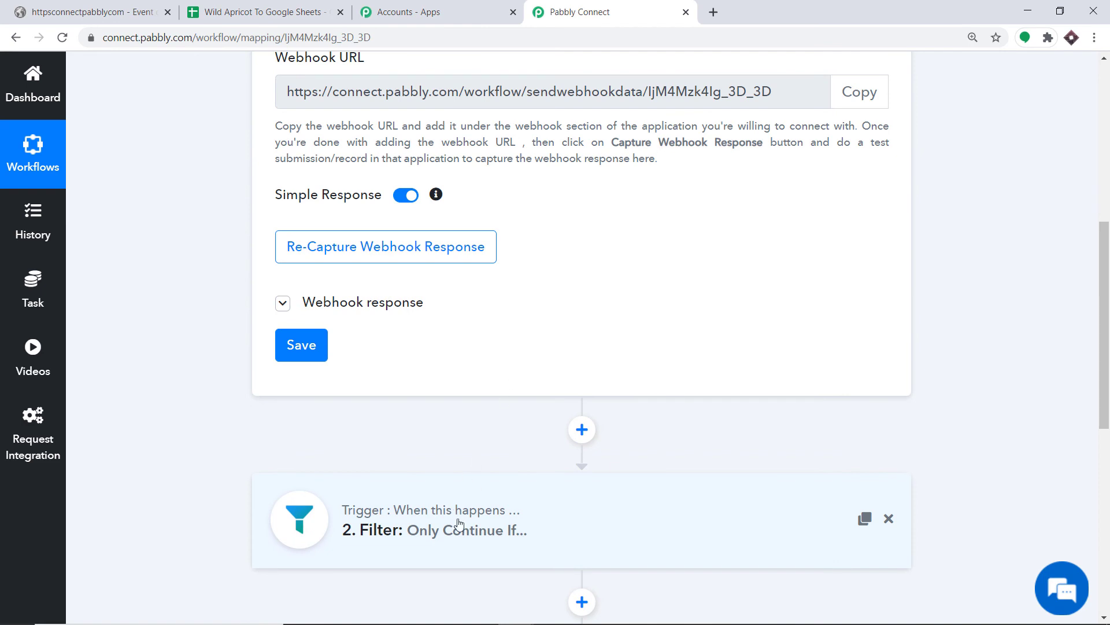
scroll(456, 528, down, 3)
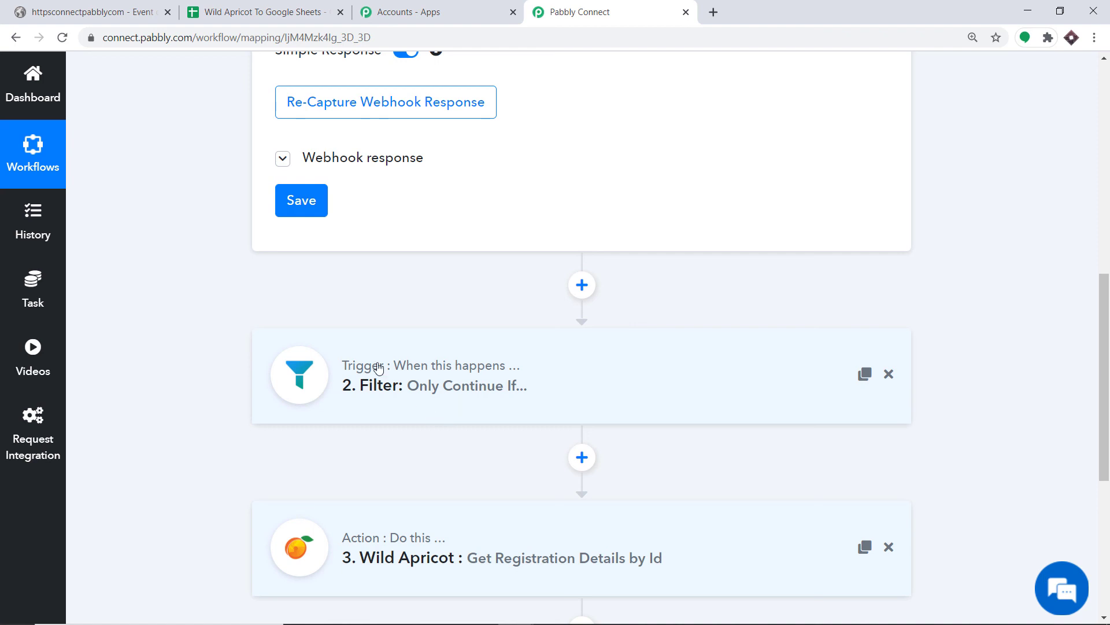
click(211, 5)
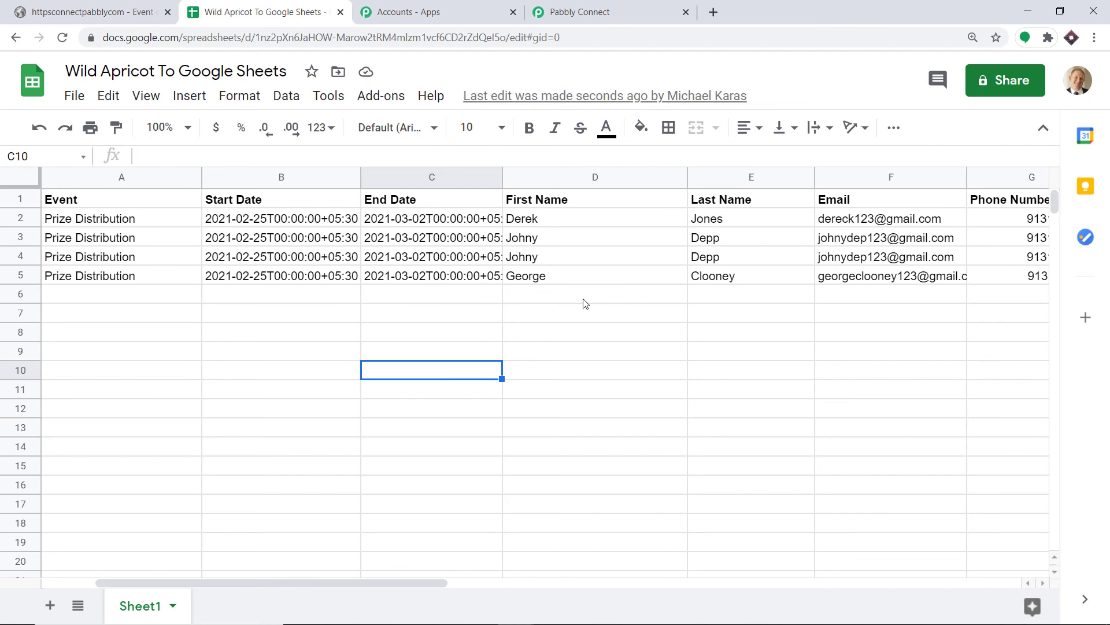
Step: Collapse the Webhook trigger settings and scroll down to the Google Sheets Add New Row step
click(606, 11)
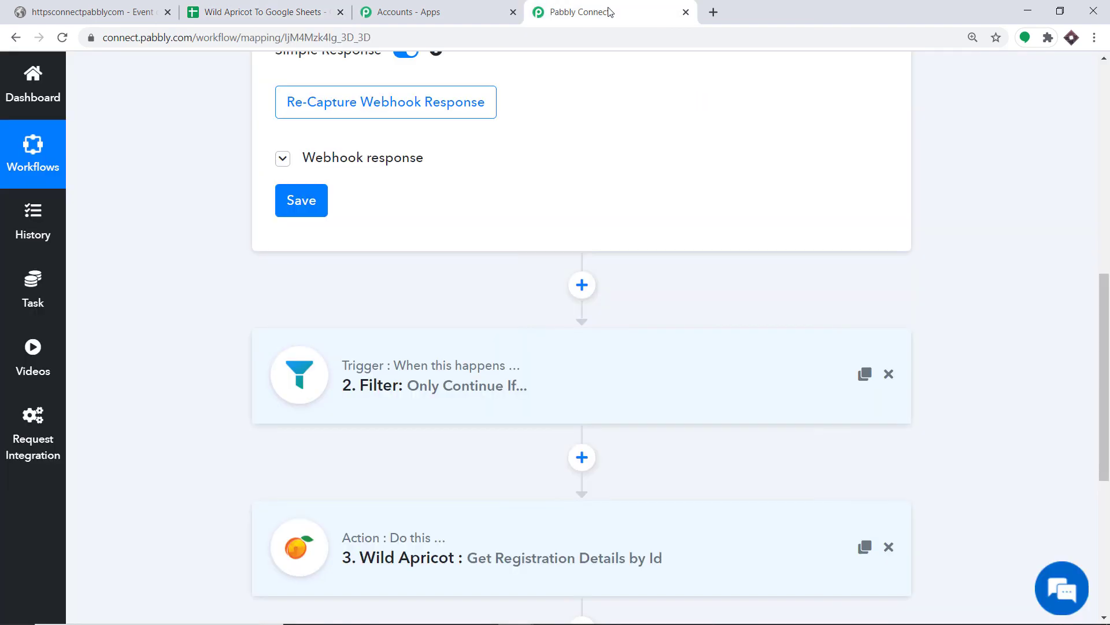
drag(1108, 312, 1108, 344)
scroll(521, 231, up, 9)
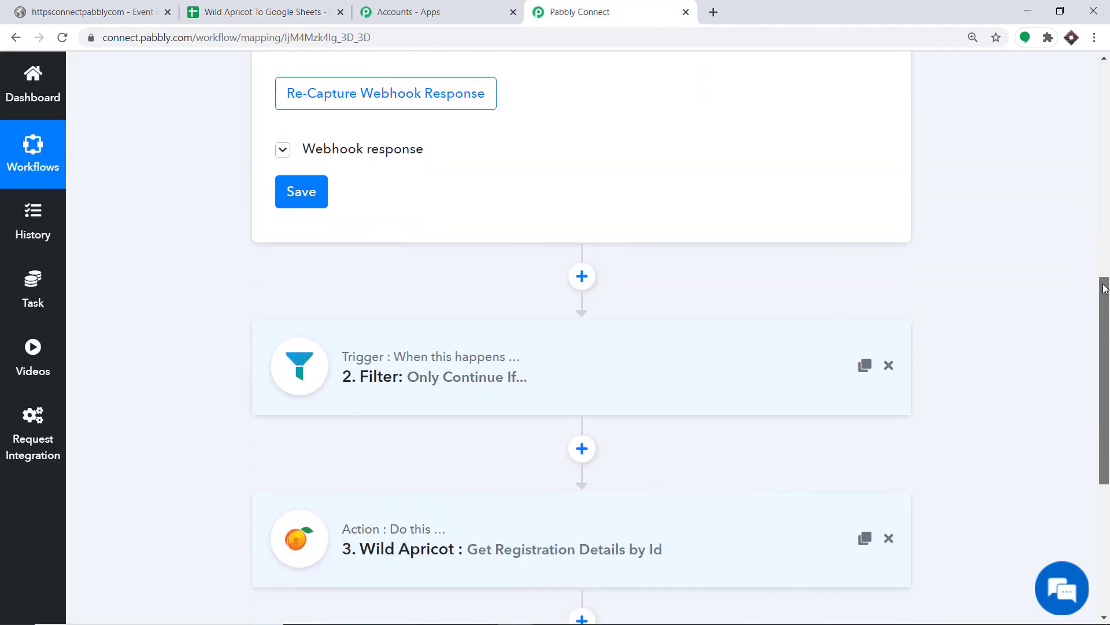
click(509, 144)
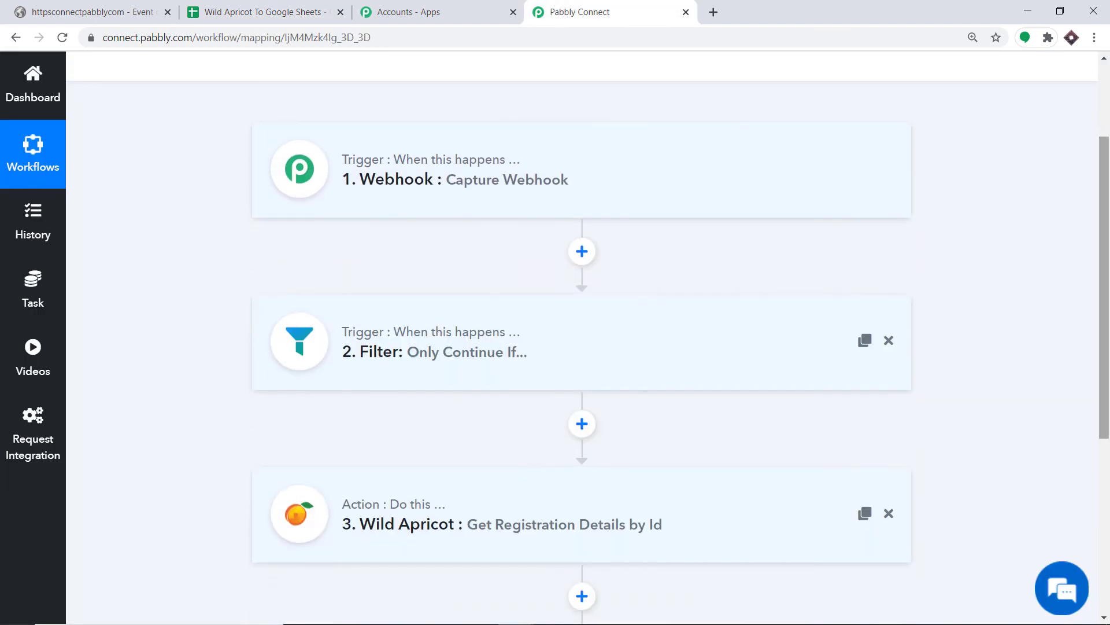
scroll(992, 167, down, 1)
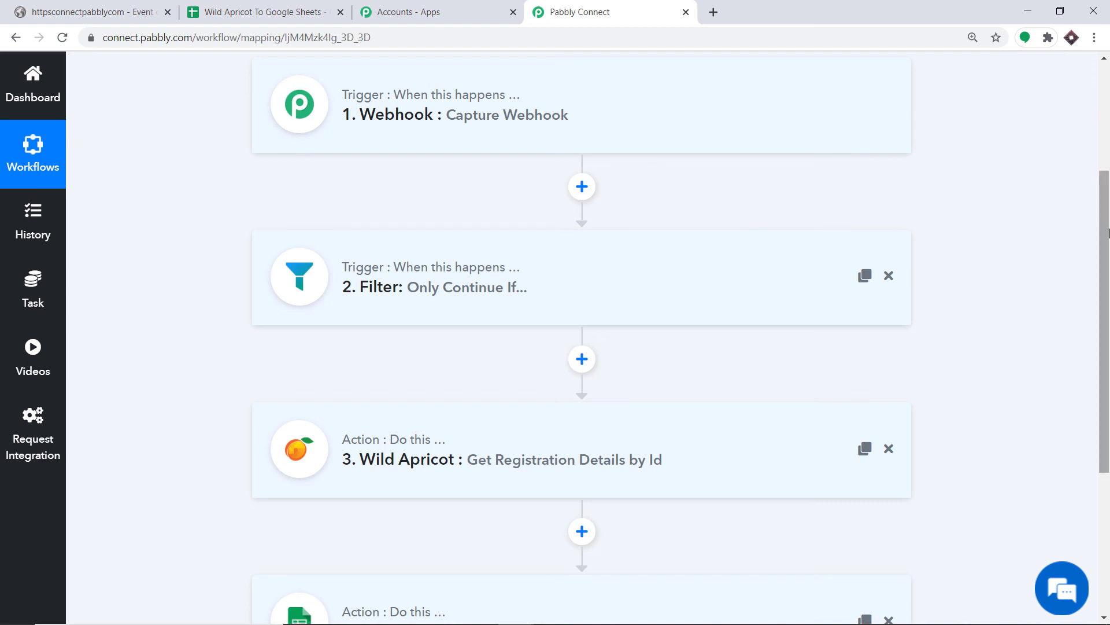
drag(1109, 233, 1049, 281)
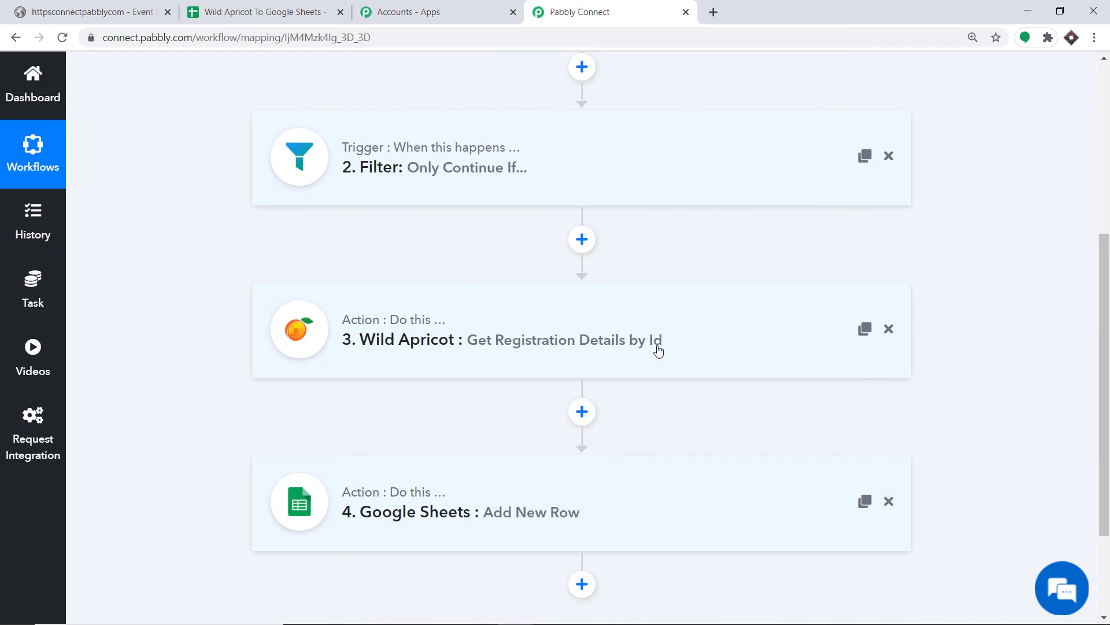
scroll(658, 353, down, 3)
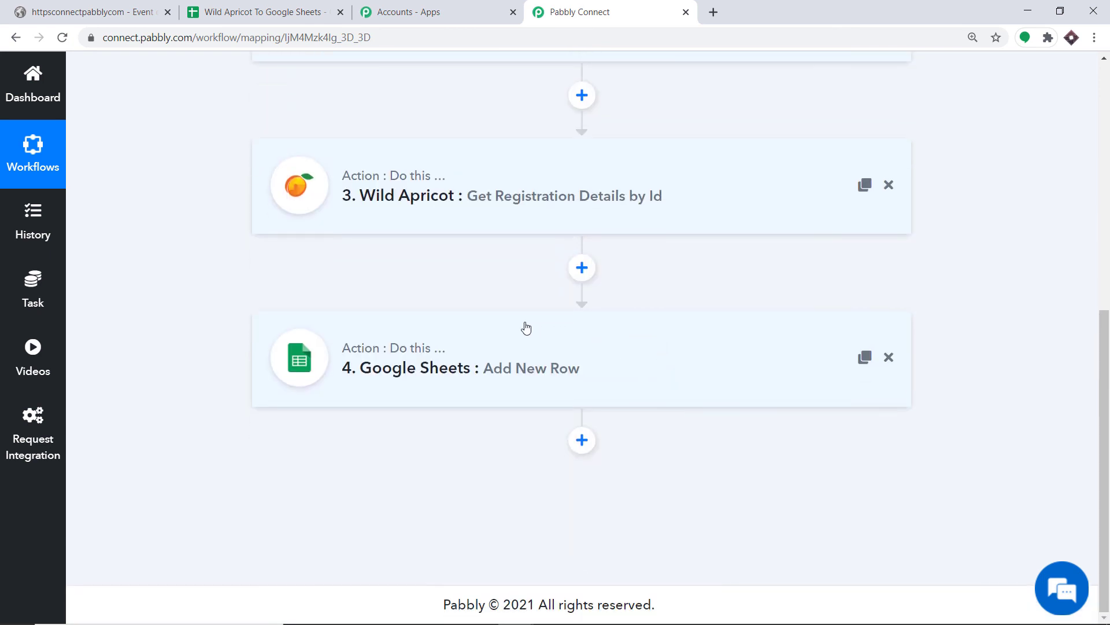
scroll(430, 372, up, 6)
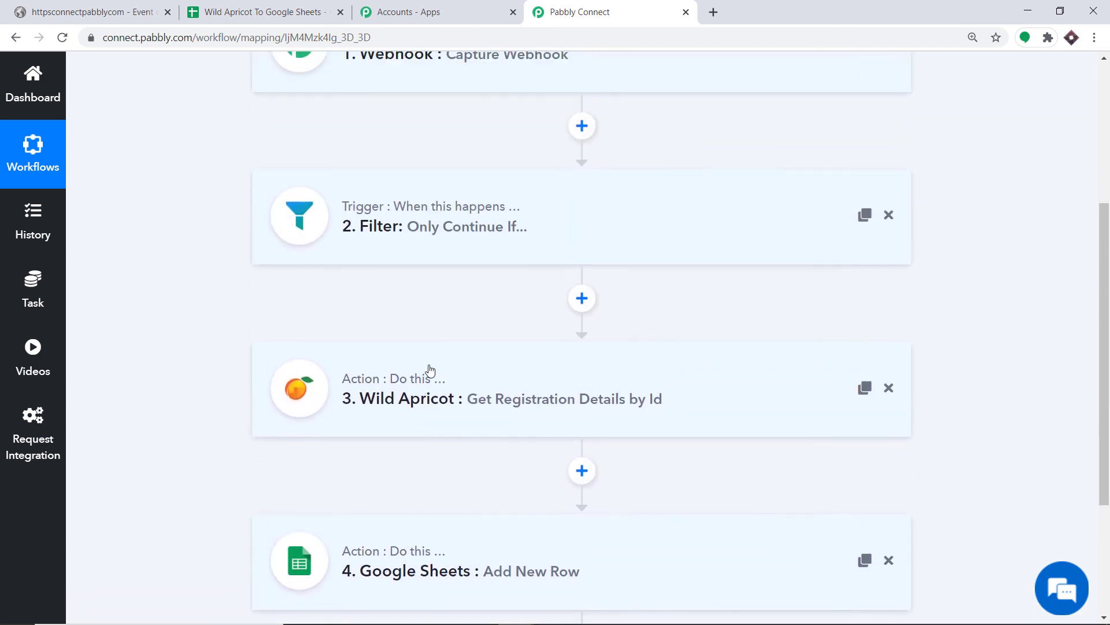
scroll(382, 212, down, 1)
scroll(381, 213, down, 5)
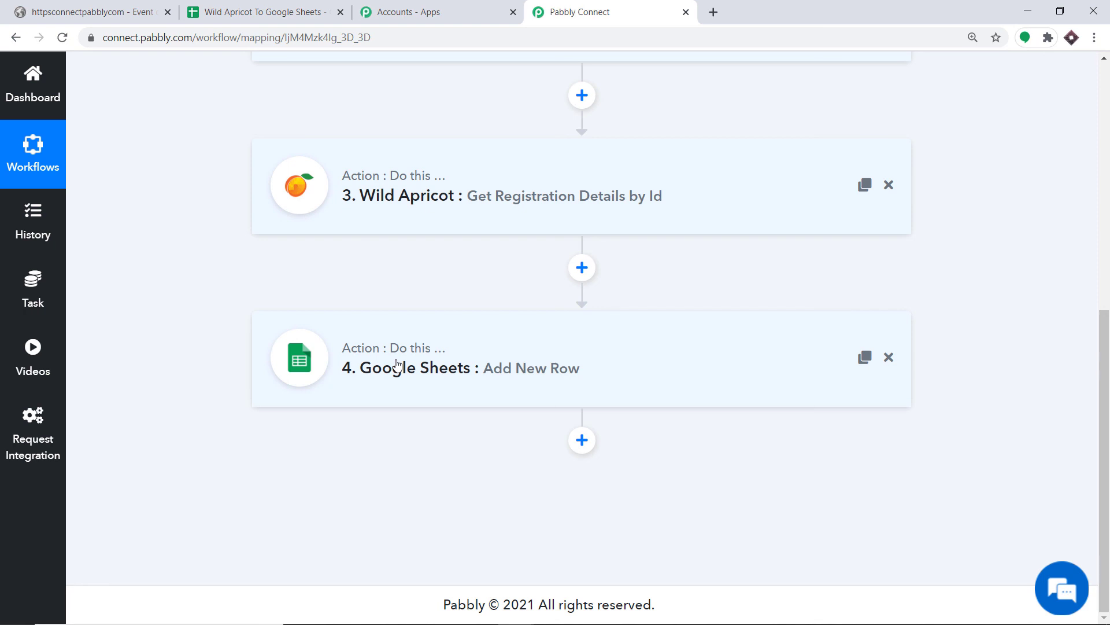
Step: Copy the Prize Distribution event's public URL and load it in a private browsing window
click(81, 11)
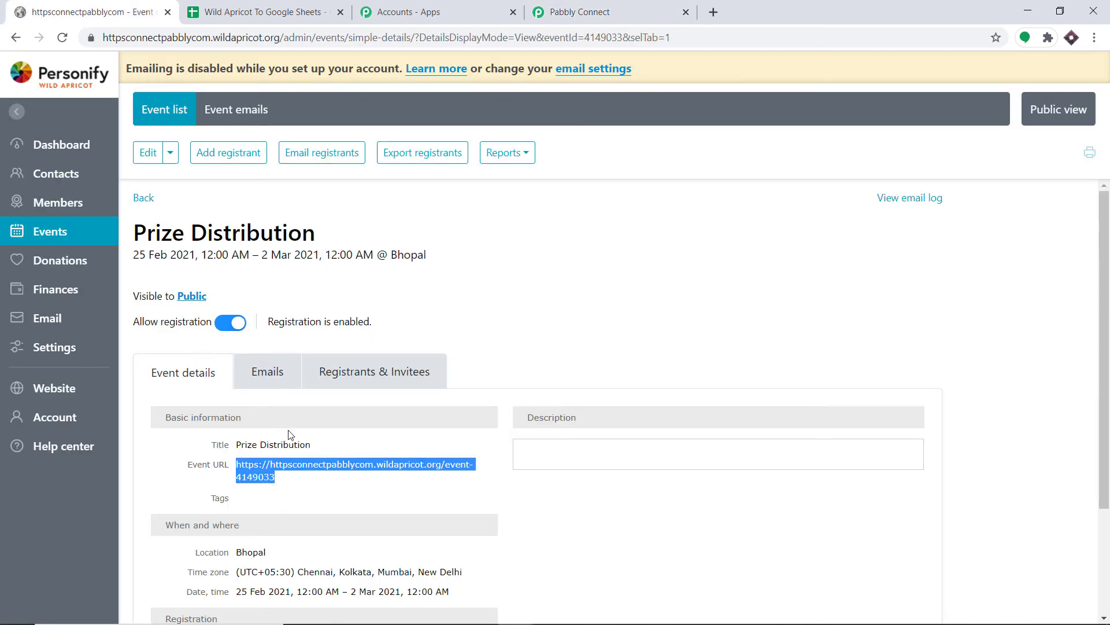
right_click(317, 468)
click(377, 406)
key(ctrl+shift+n)
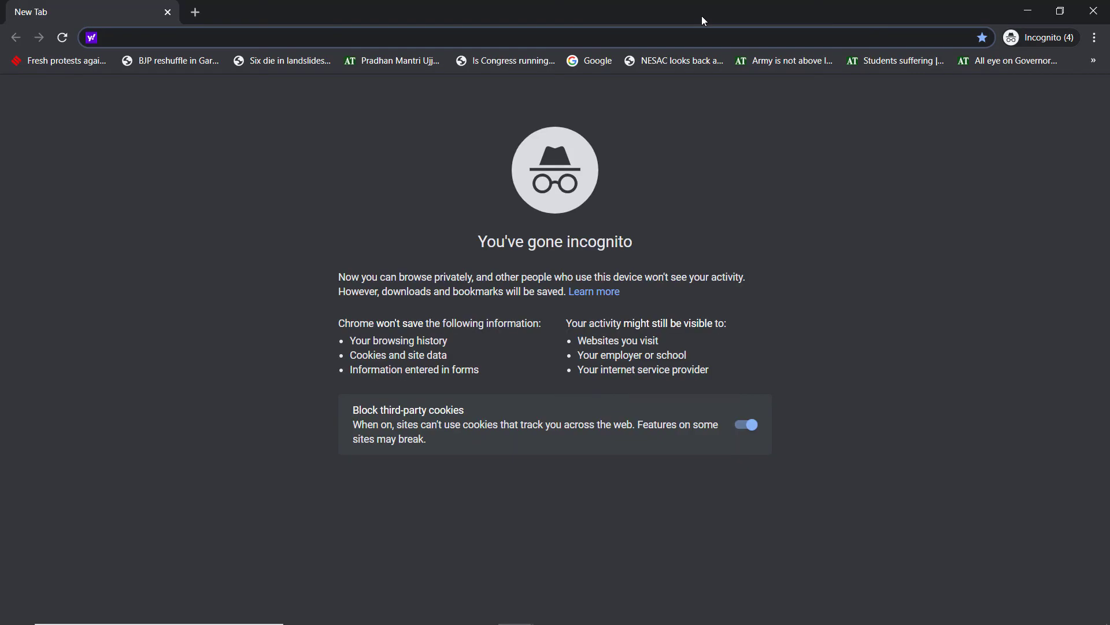
key(ctrl+v)
key(Return)
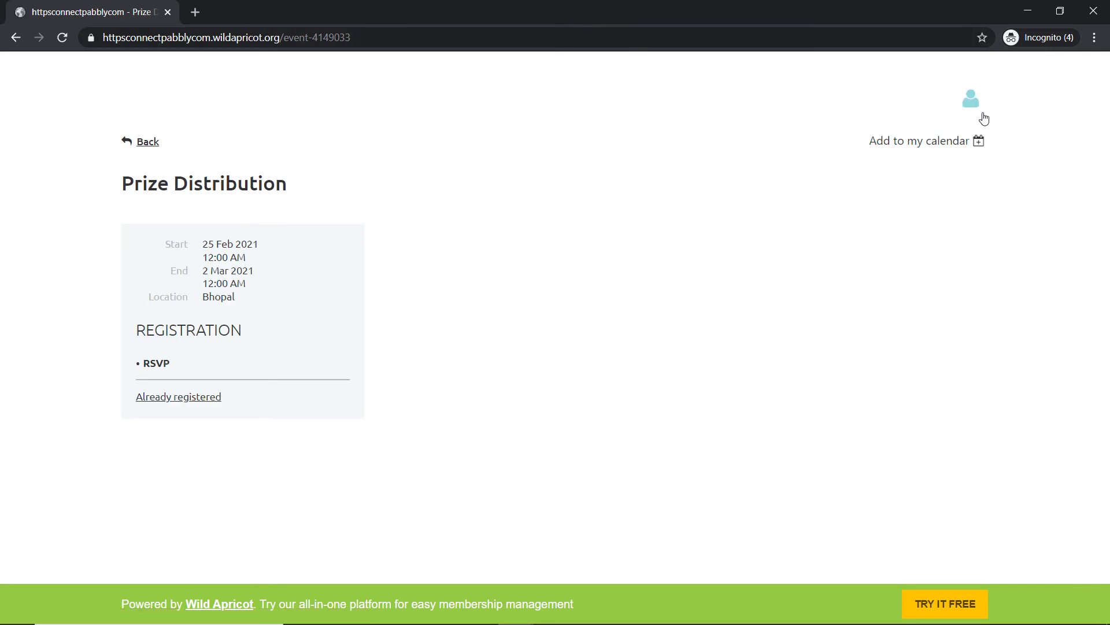
Step: Log out of the member account, reopen the event in a new incognito tab, and start registering
click(977, 112)
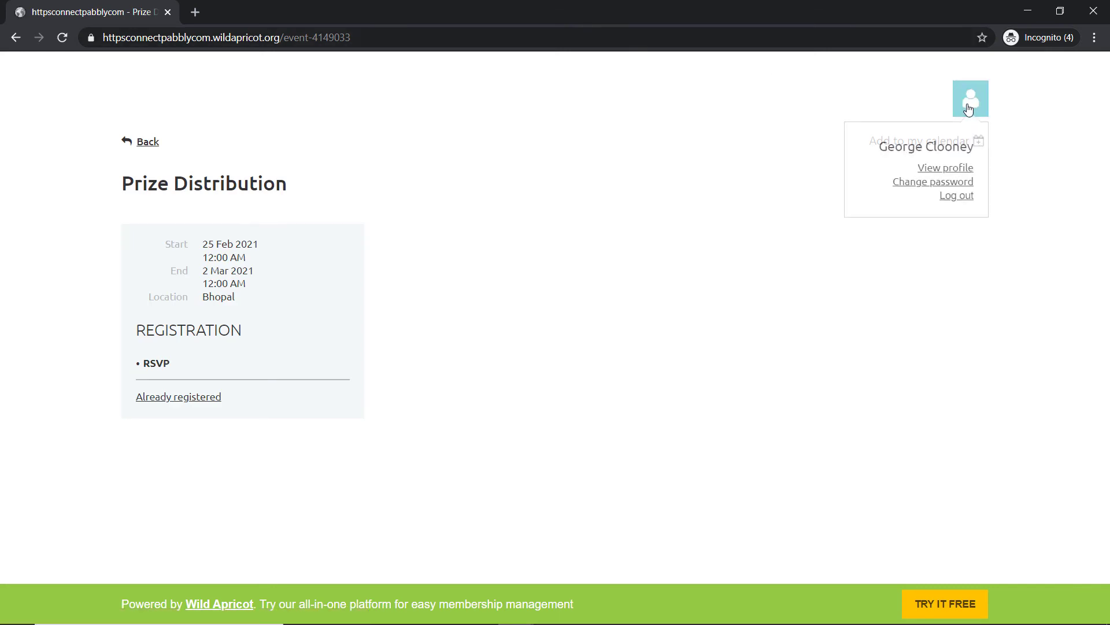
click(966, 198)
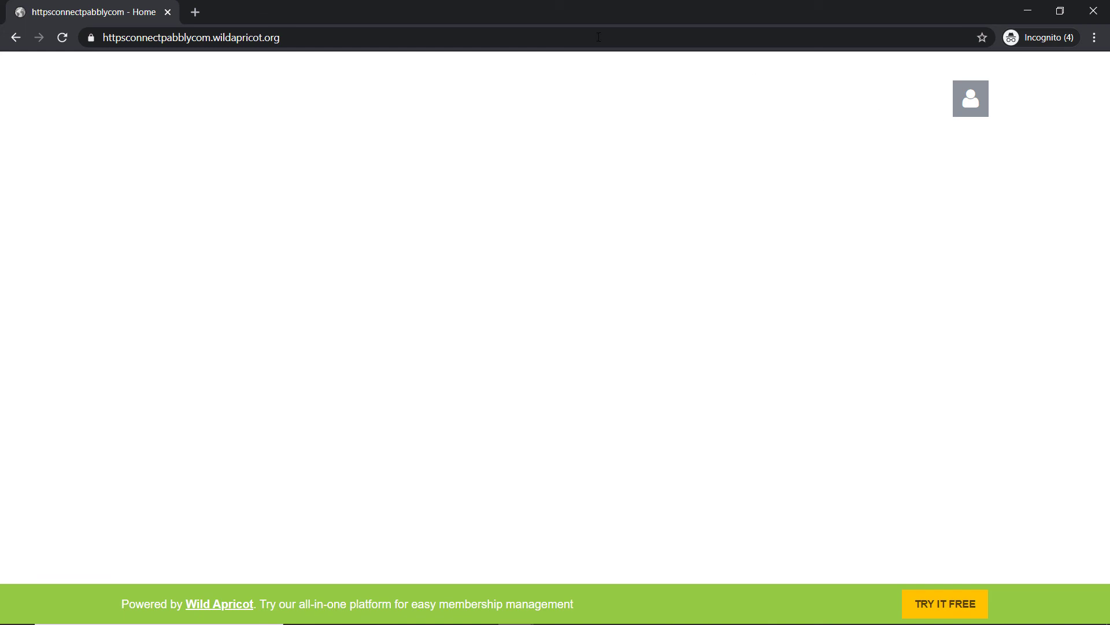
click(195, 12)
key(ctrl+v)
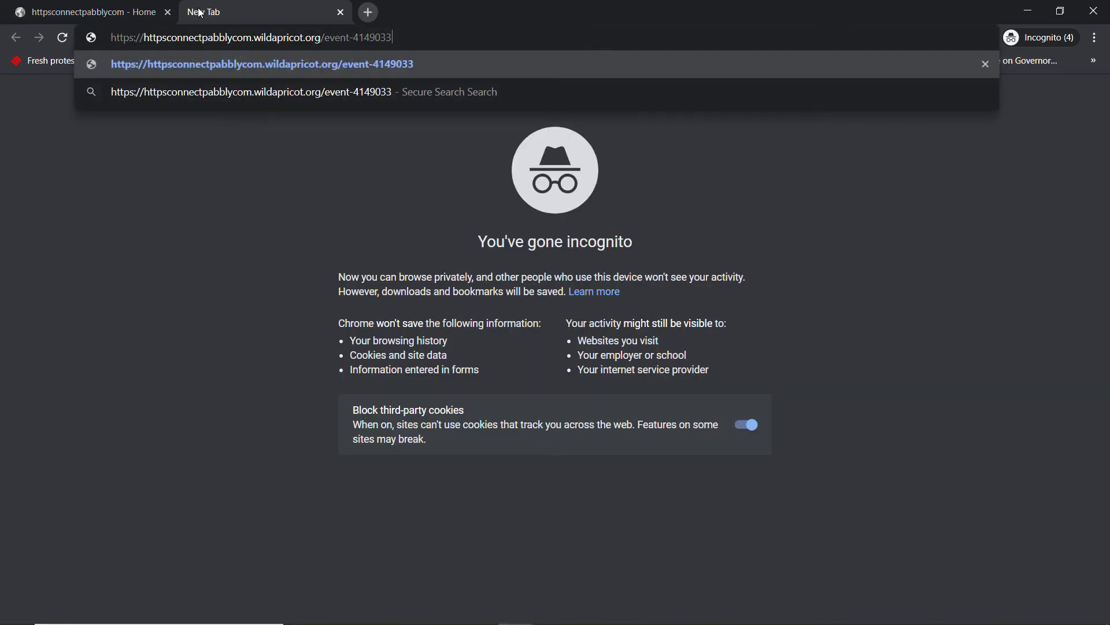
key(Return)
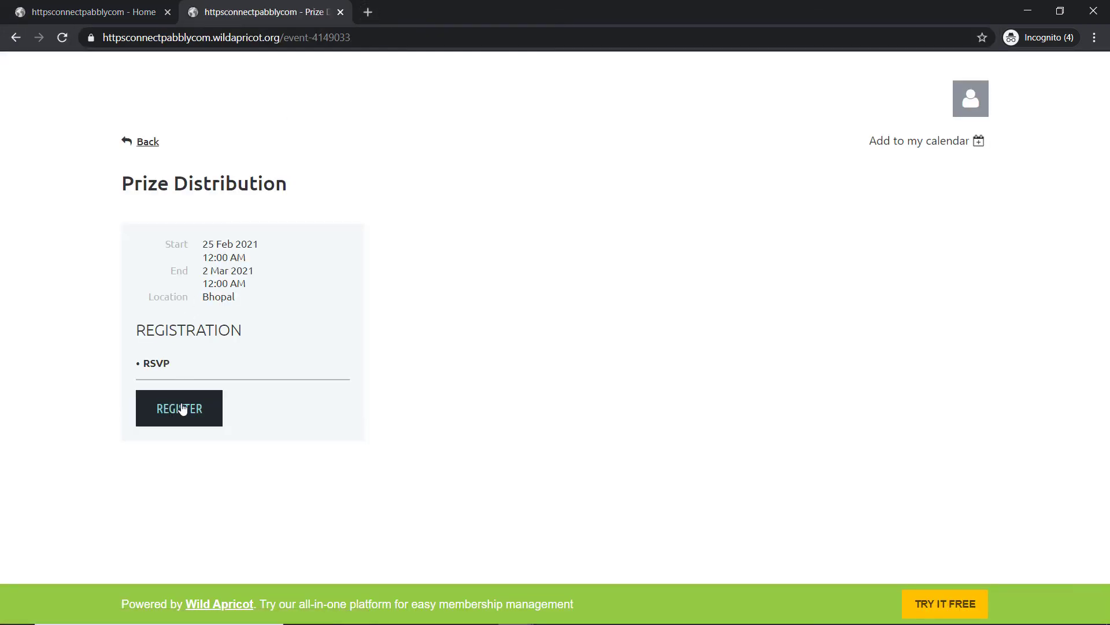
click(185, 409)
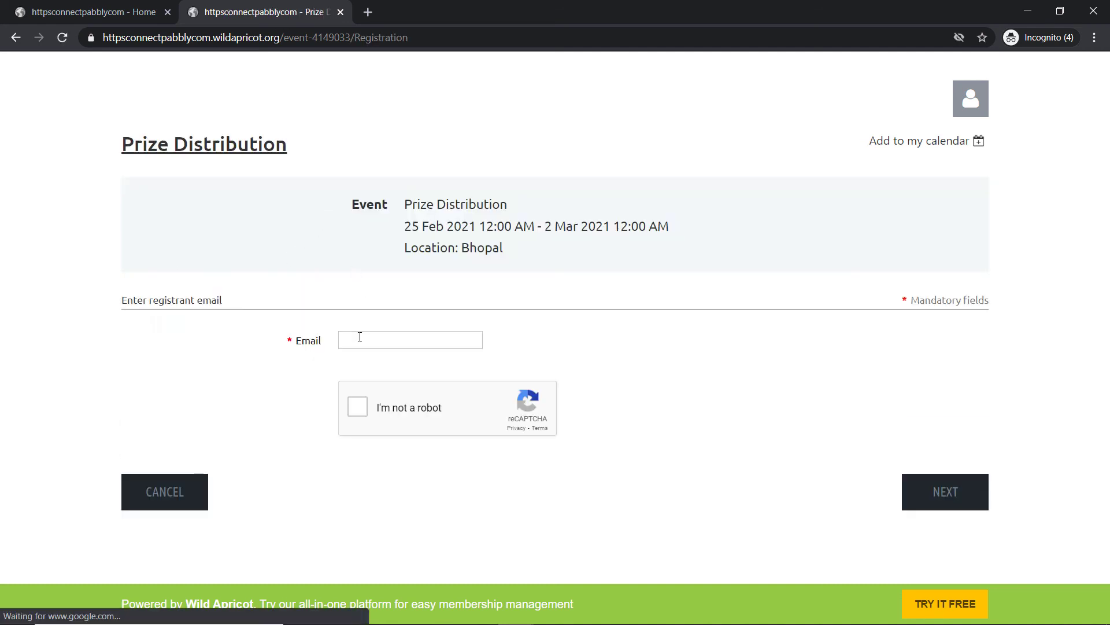
Step: Enter the registrant's e-mail, pass the stairs and fire-hydrant reCAPTCHA challenges, and continue
click(360, 337)
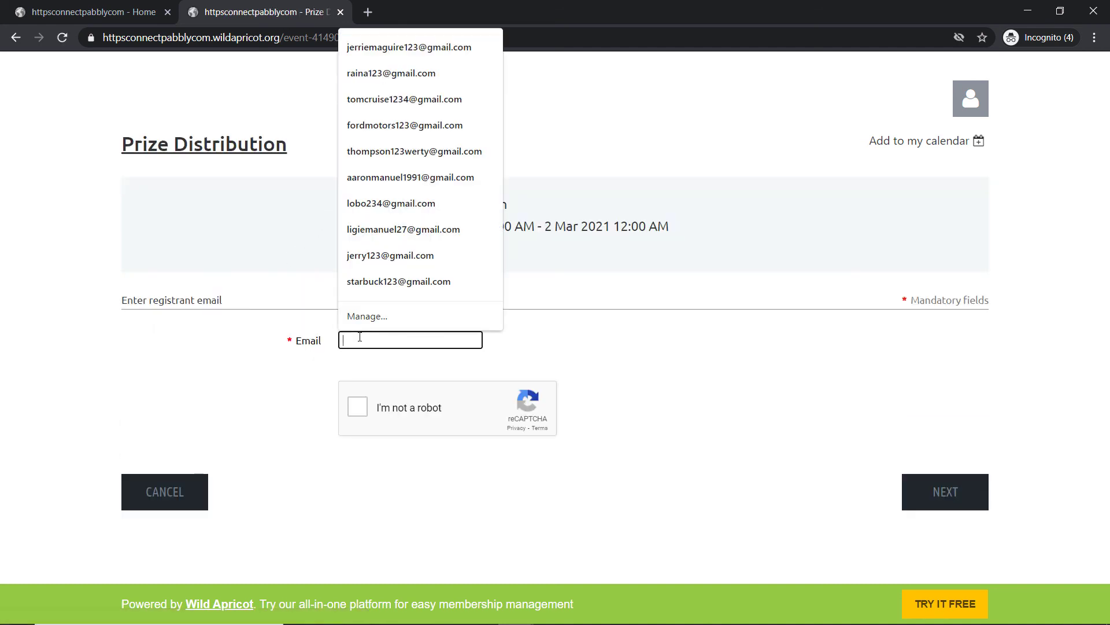
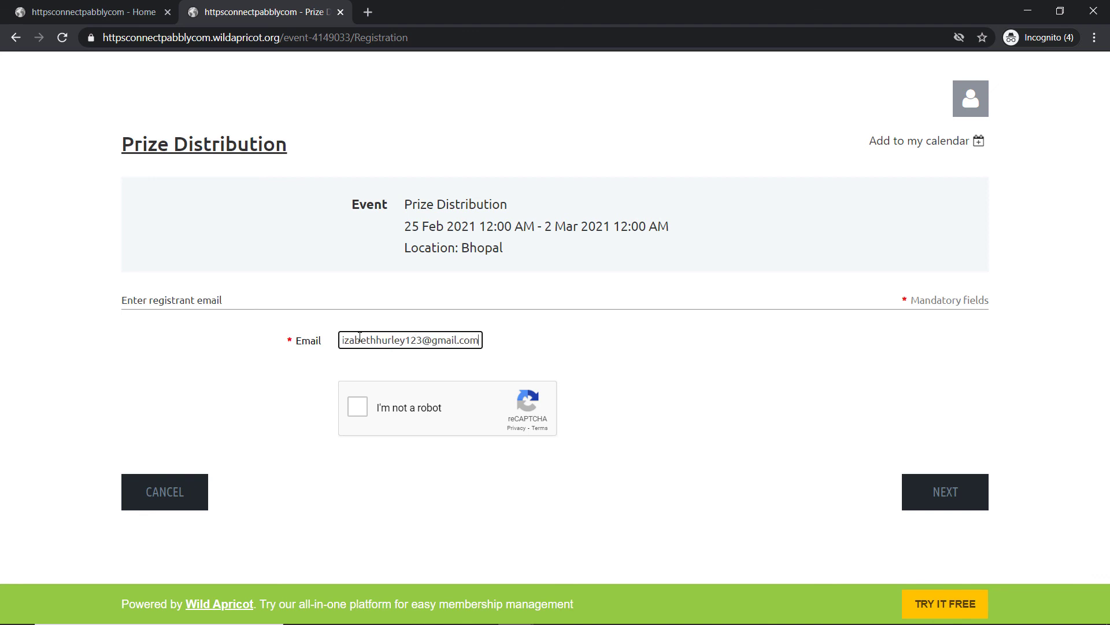
click(358, 406)
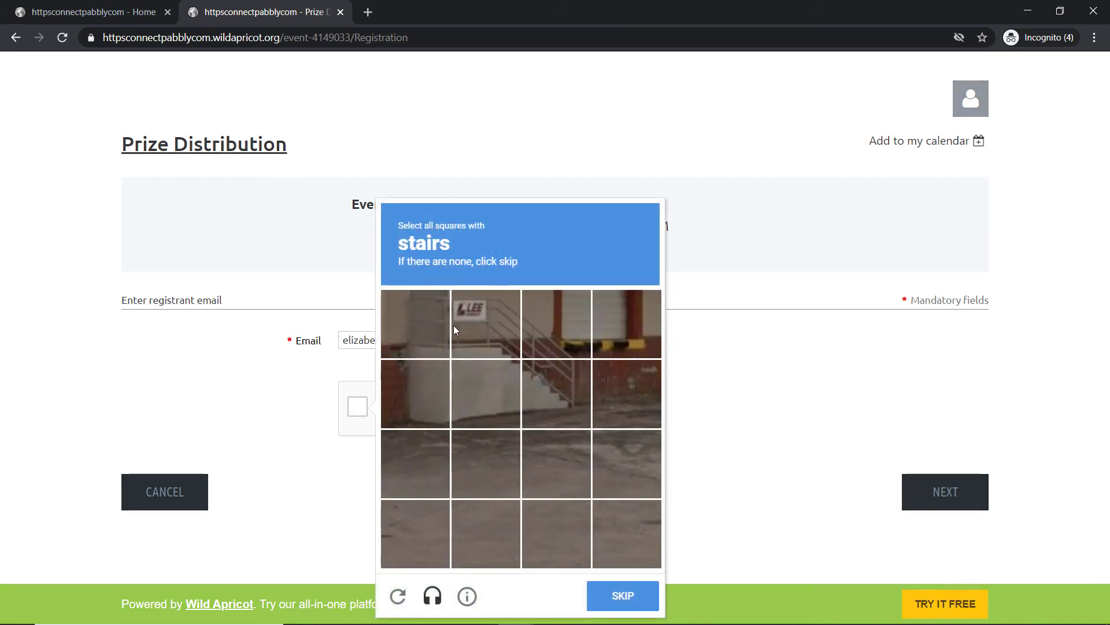
click(454, 327)
click(483, 394)
click(552, 393)
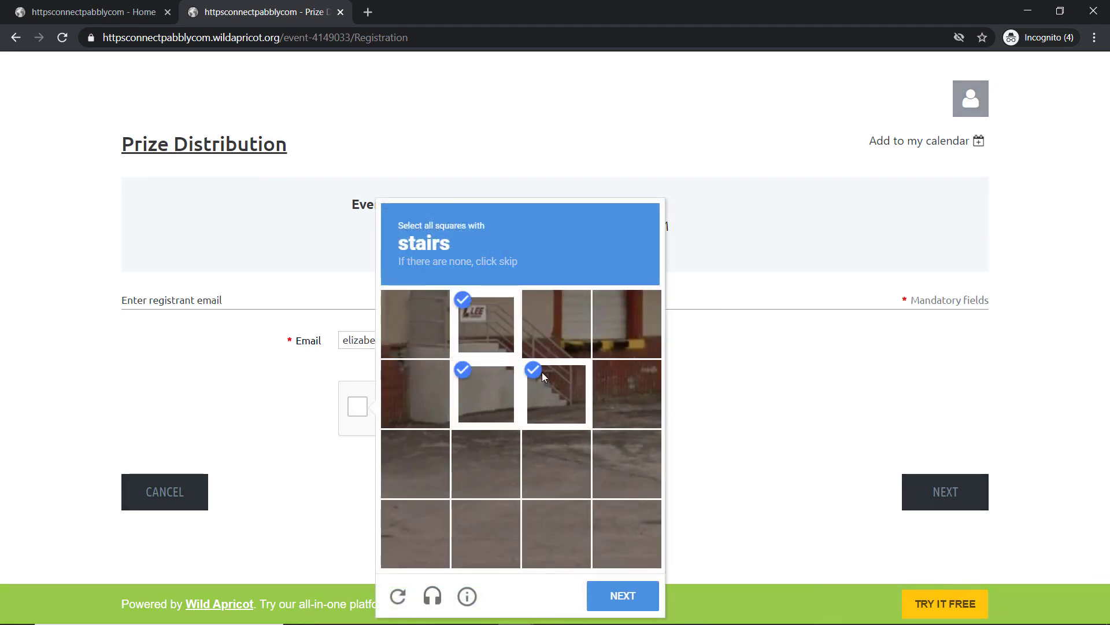
click(422, 376)
click(426, 318)
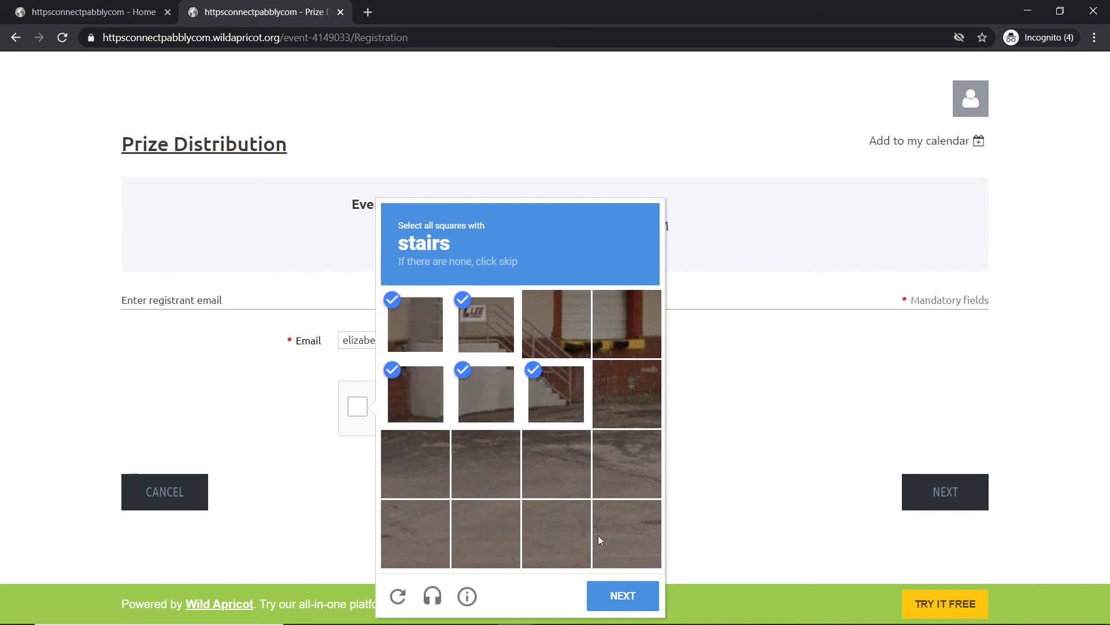
click(634, 600)
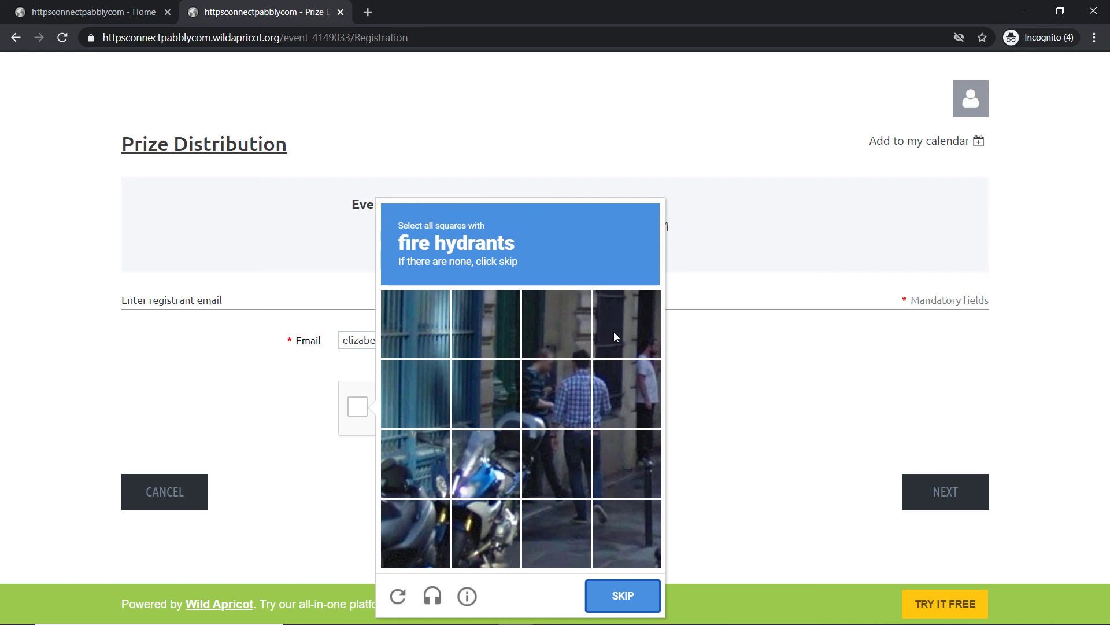
click(622, 595)
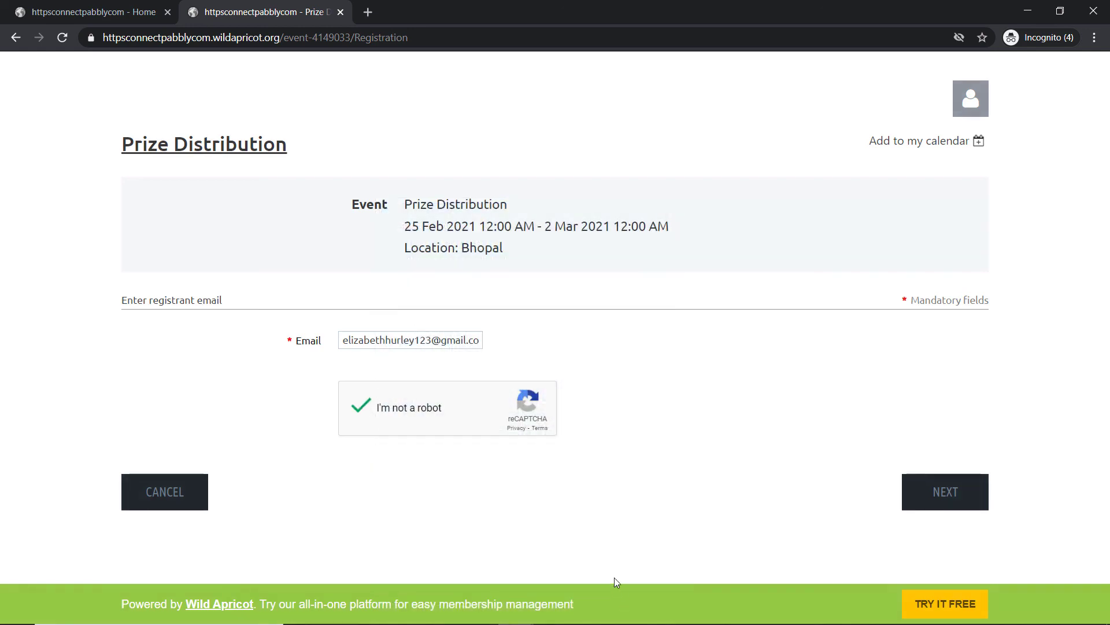
click(928, 490)
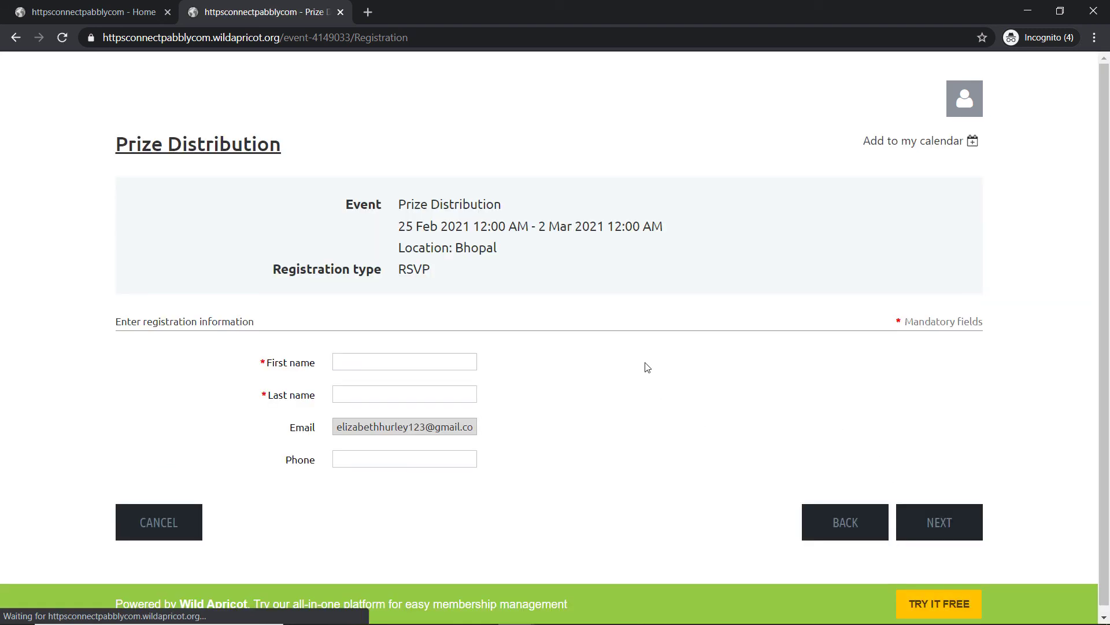
Step: Fill in the registrant's first name, last name and phone number, then review and confirm the registration
click(384, 358)
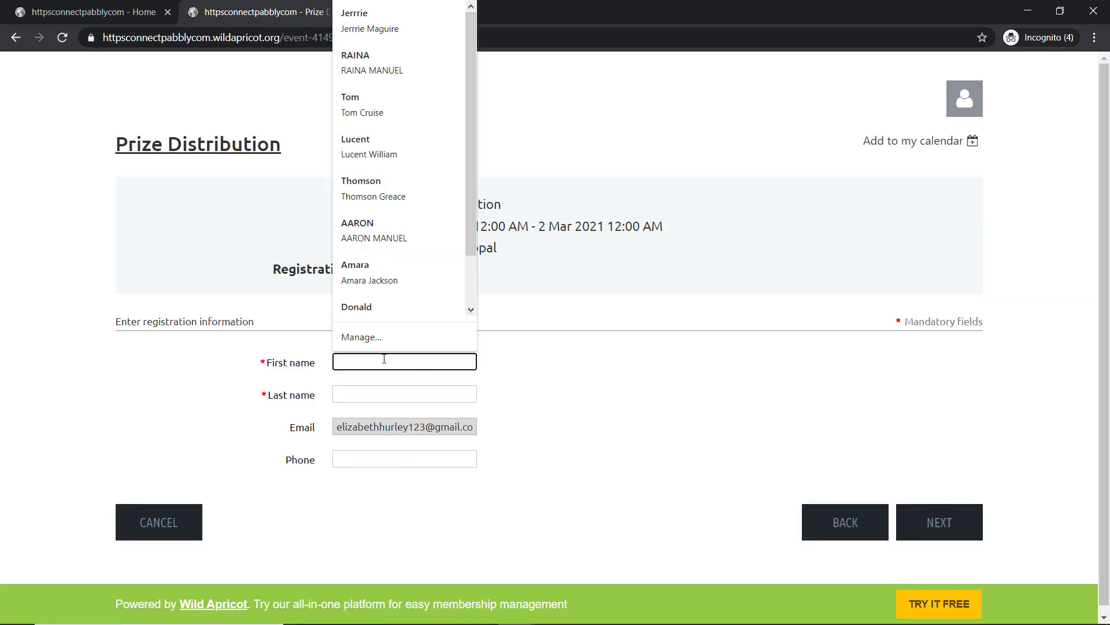
text(Eliz)
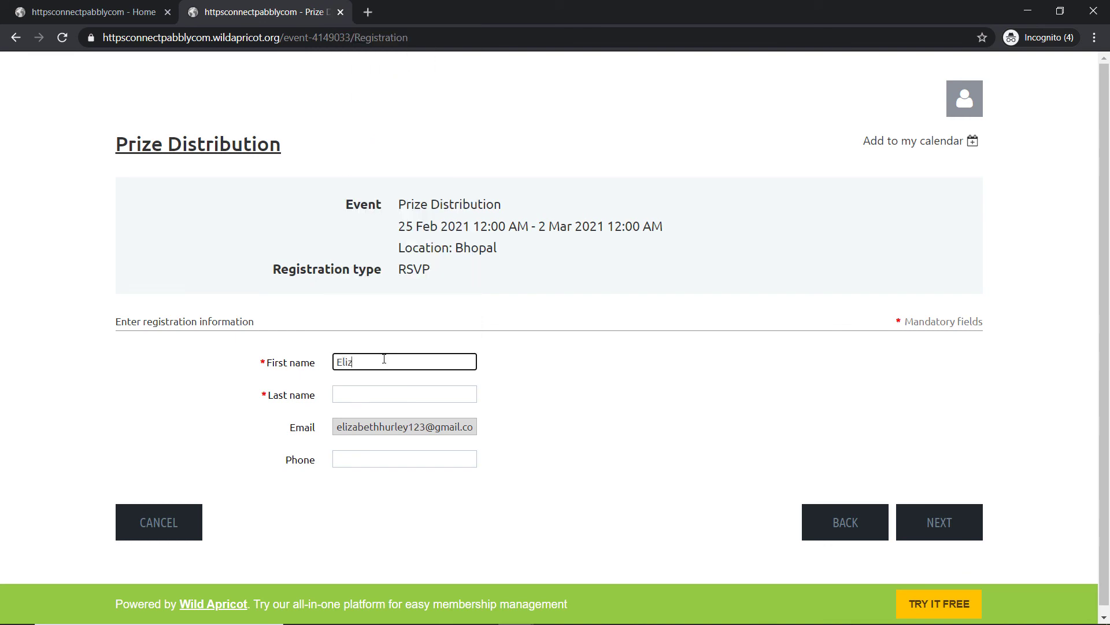
text(abeth)
click(363, 388)
text(Hurley)
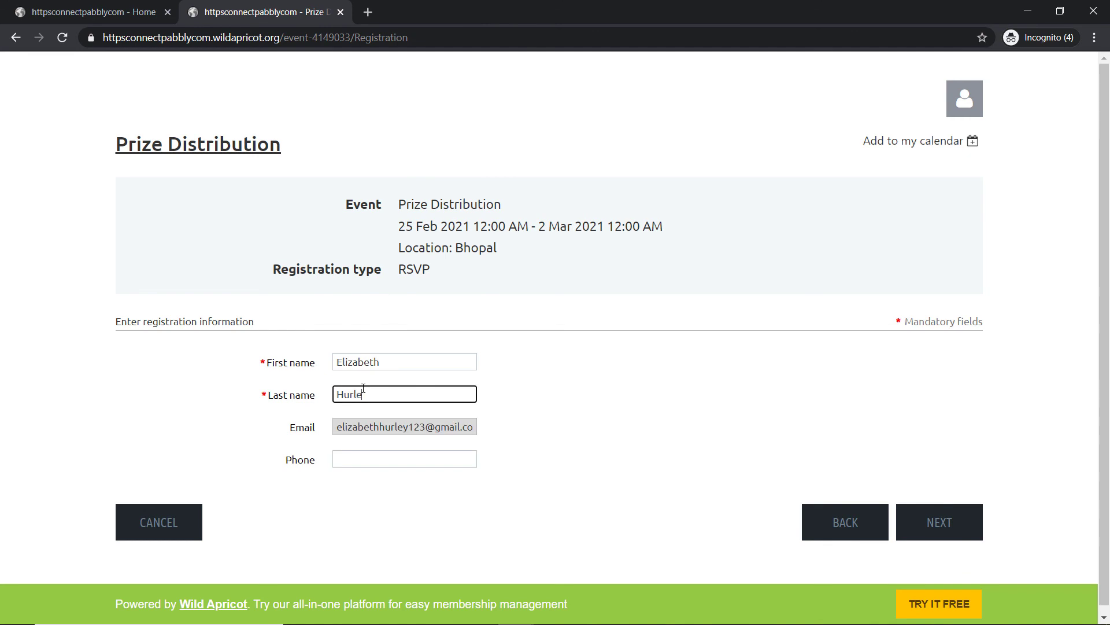
click(350, 459)
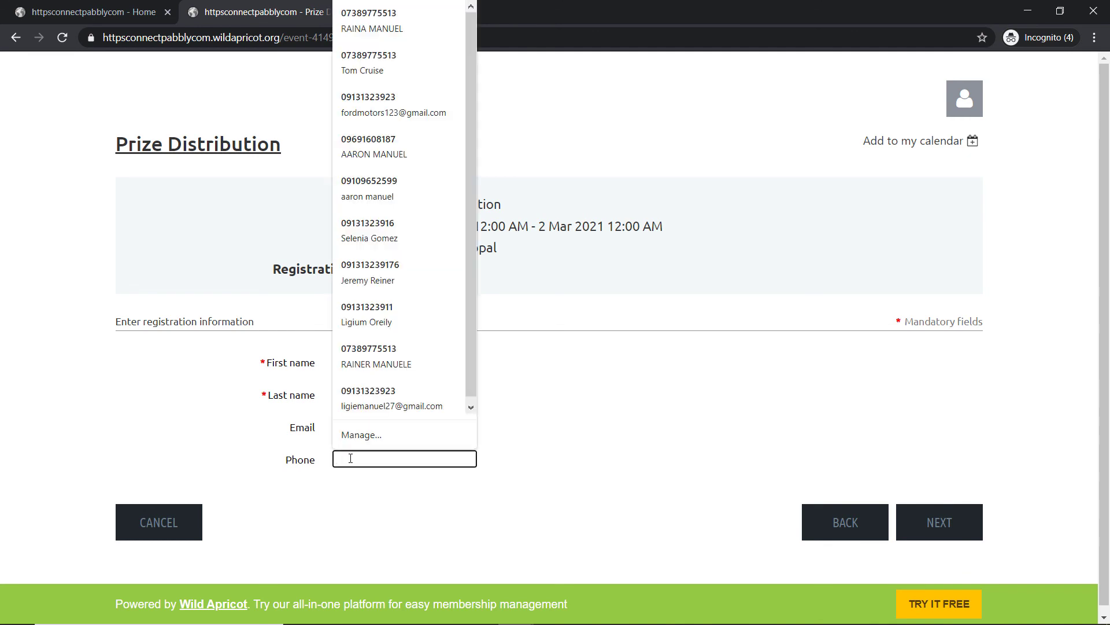
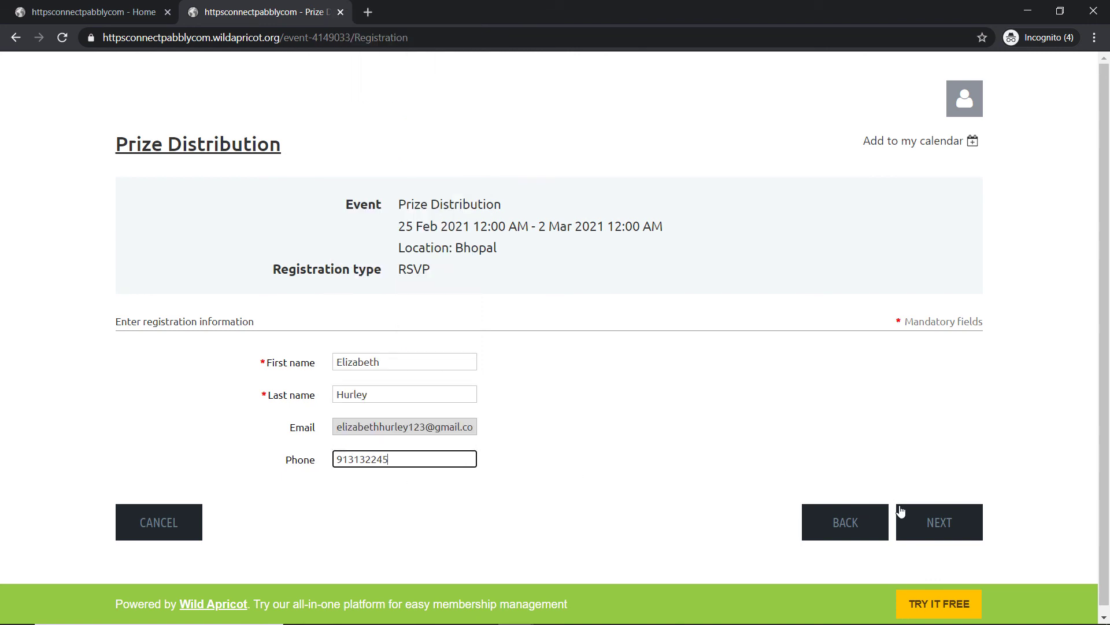
click(944, 524)
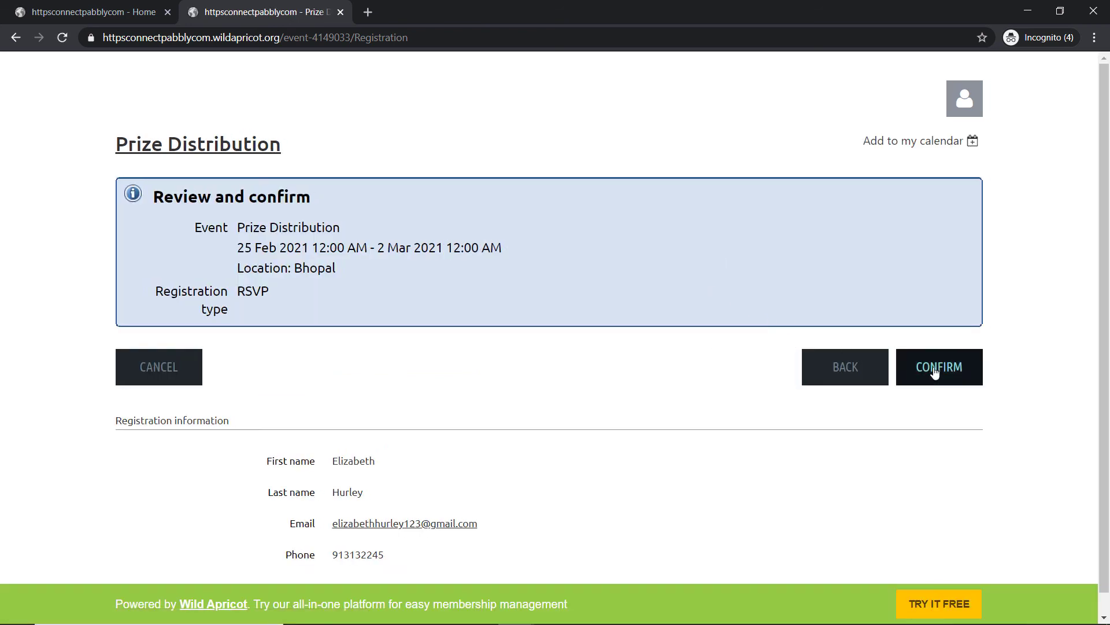
click(936, 370)
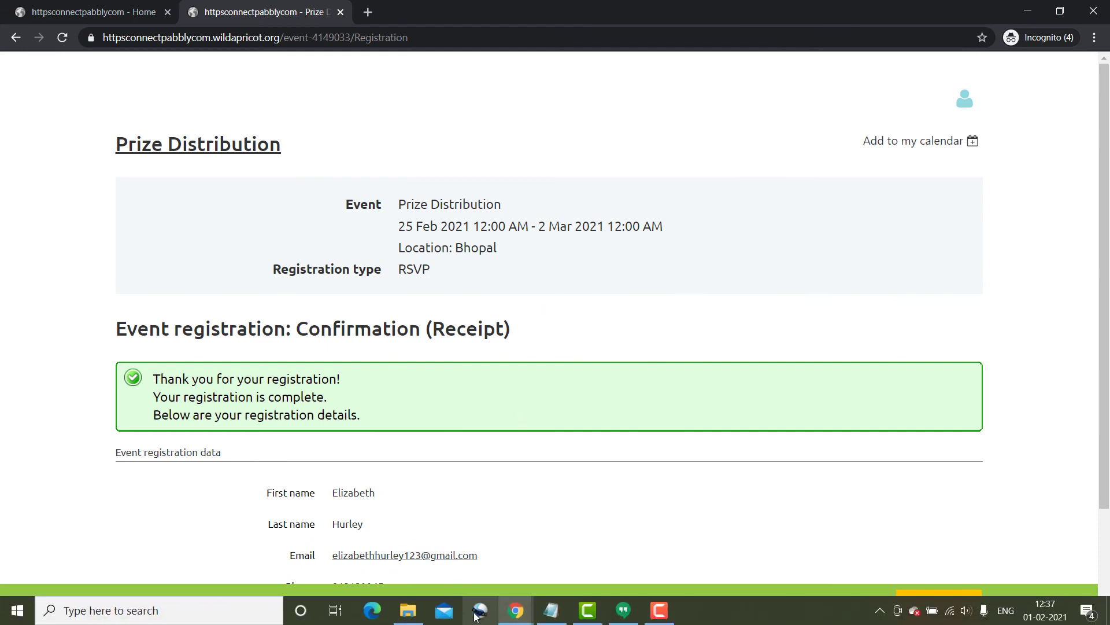
mouse_move(503, 616)
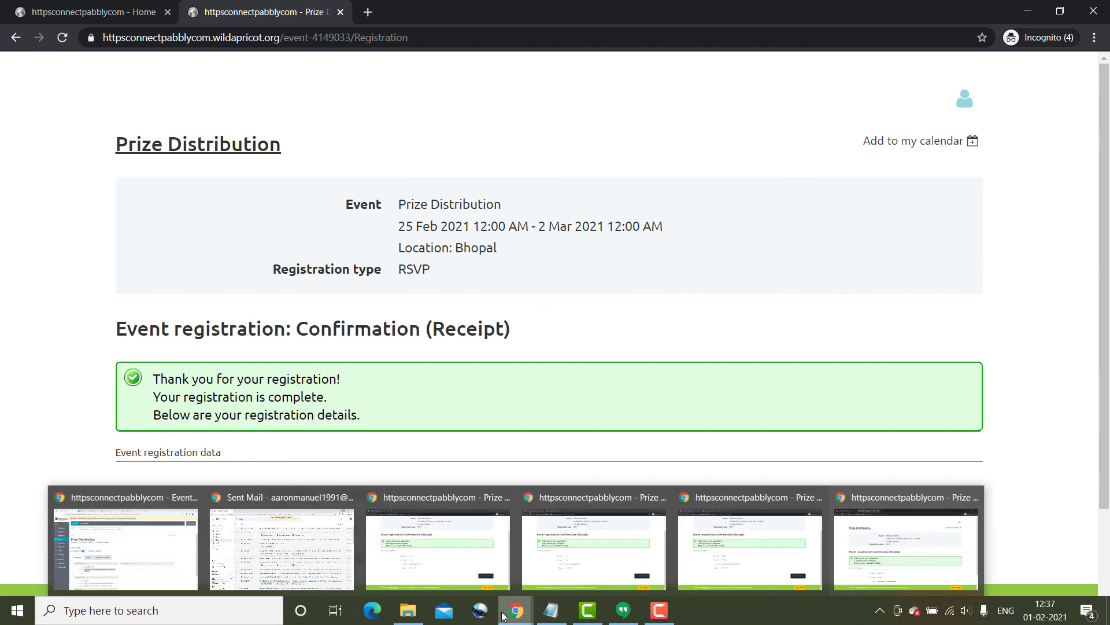
Step: Switch to the Wild Apricot To Google Sheets spreadsheet and scroll right to row 6's Phone Number
click(128, 554)
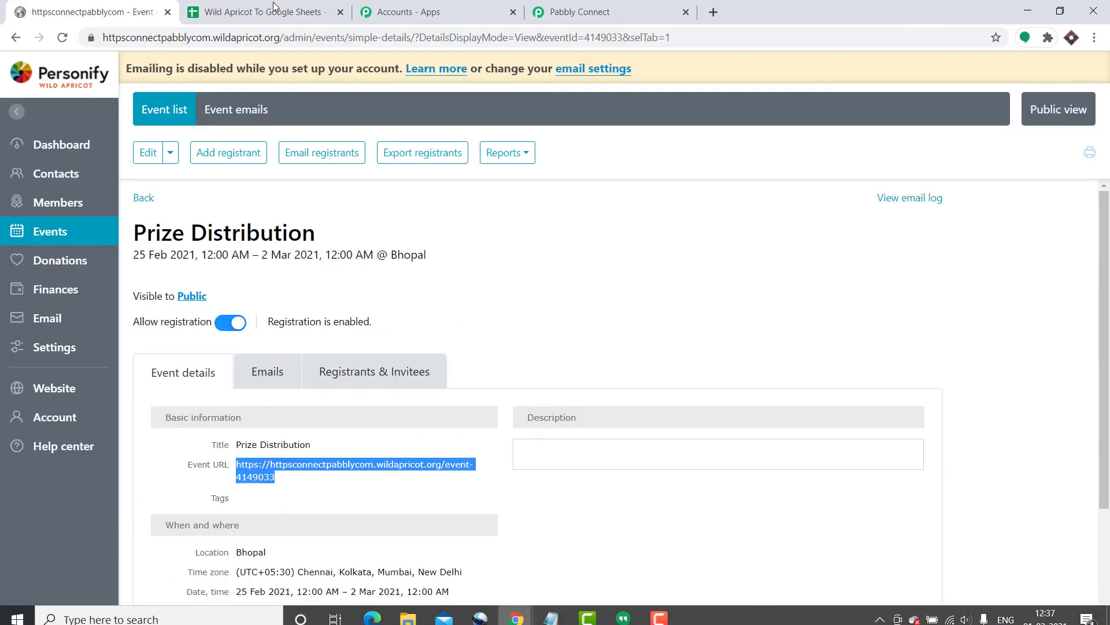
click(274, 7)
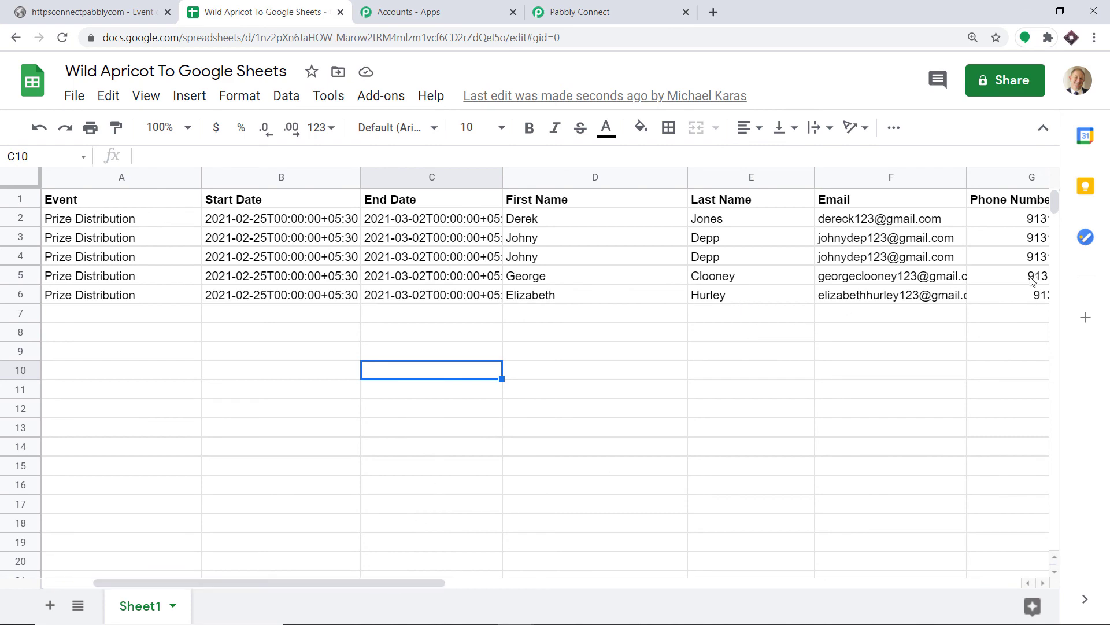
drag(357, 581, 430, 581)
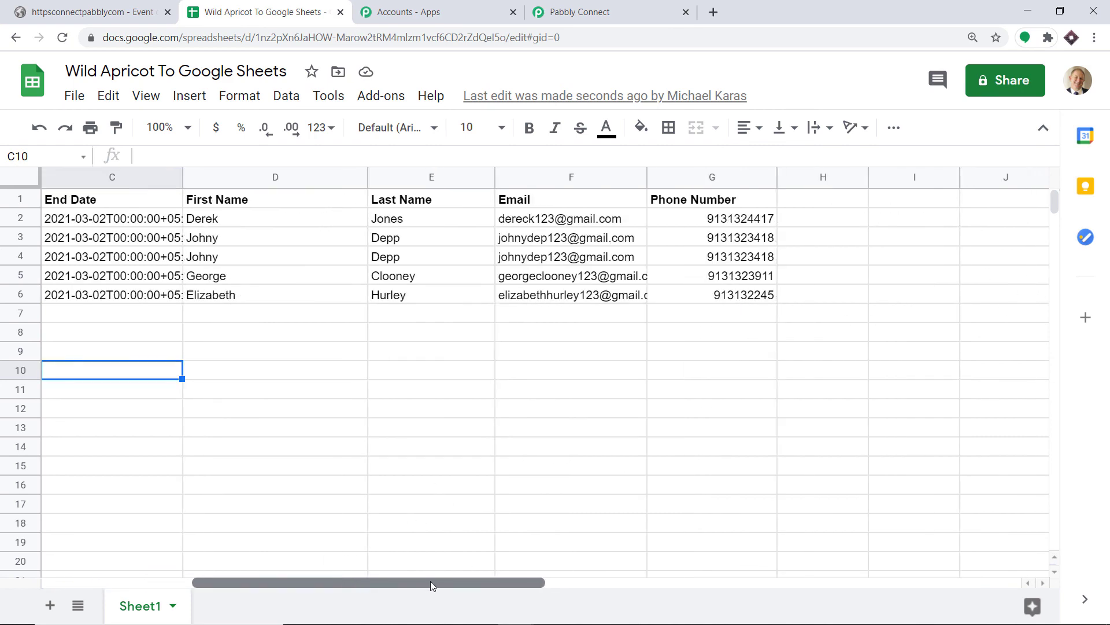